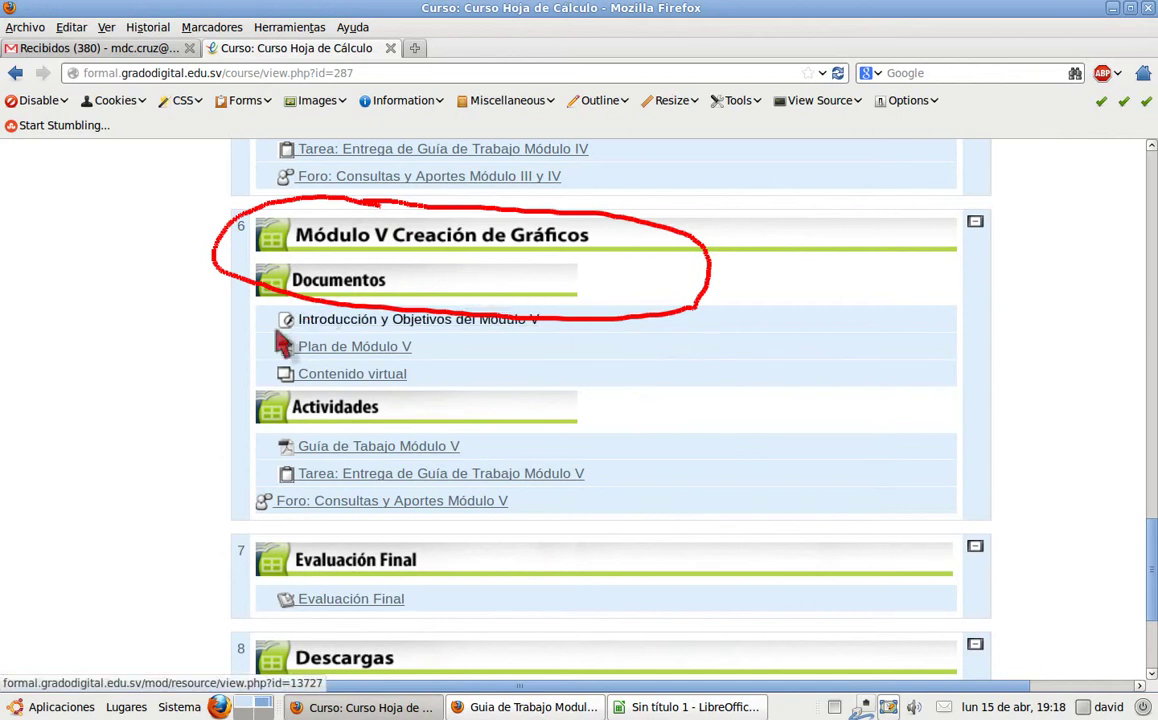
mouse_move(222, 378)
mouse_down()
mouse_move(260, 540)
mouse_move(605, 390)
mouse_move(176, 357)
mouse_move(190, 397)
mouse_up()
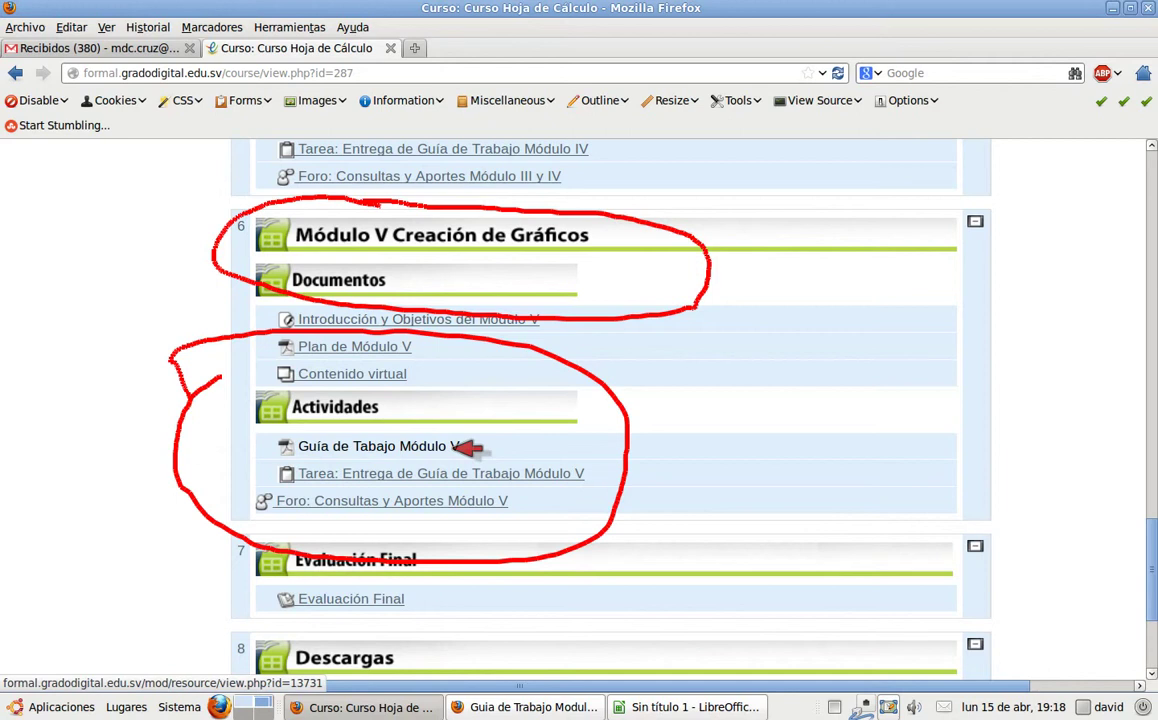
key(alt+super+k)
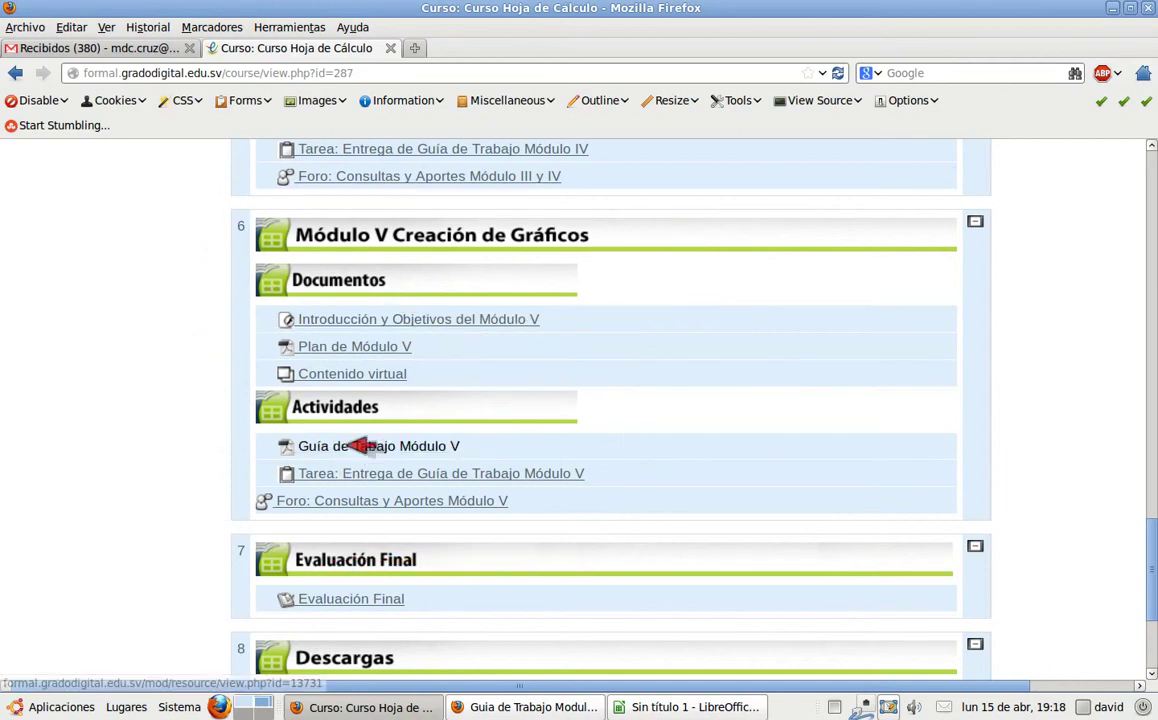
- Switch to the Módulo V work guide PDF and read its first step about renaming the three sheets
click(527, 707)
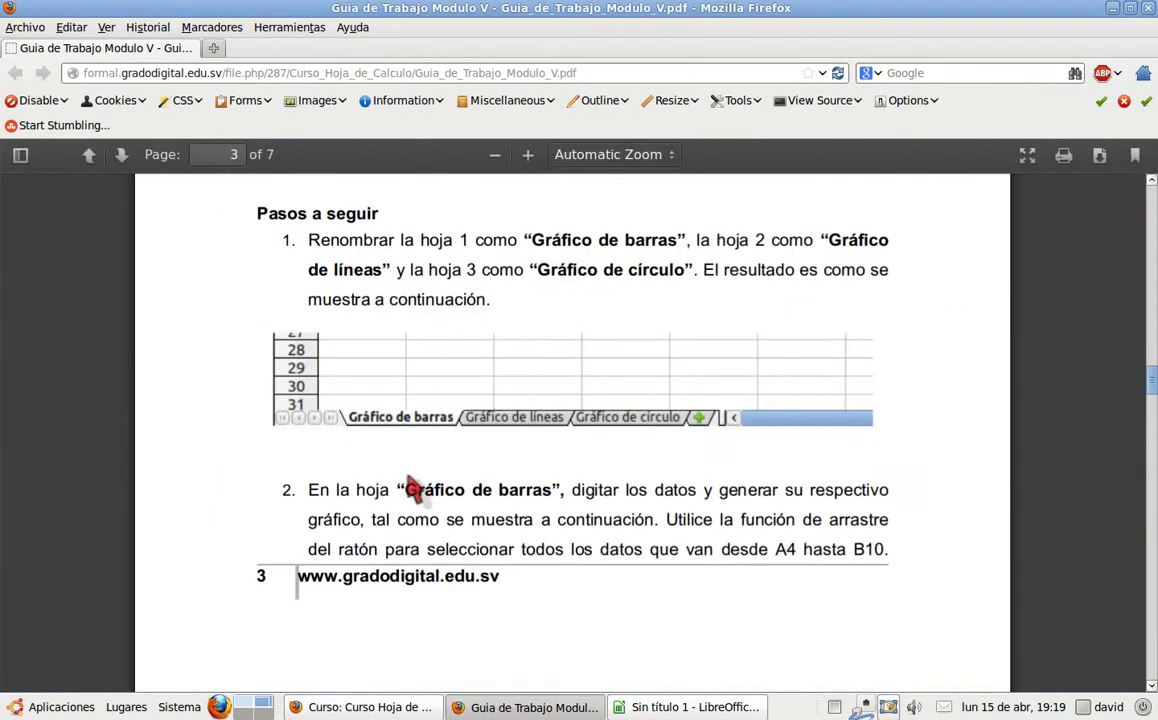
scroll(450, 478, up, 6)
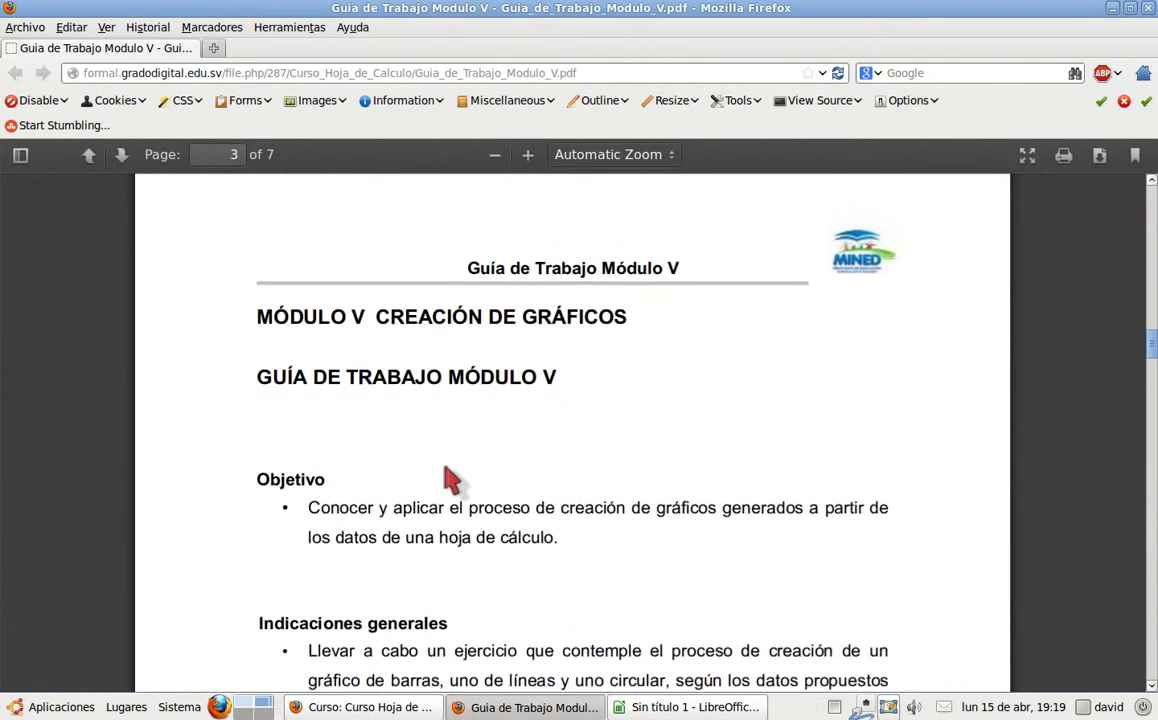
scroll(453, 475, down, 6)
scroll(453, 472, down, 3)
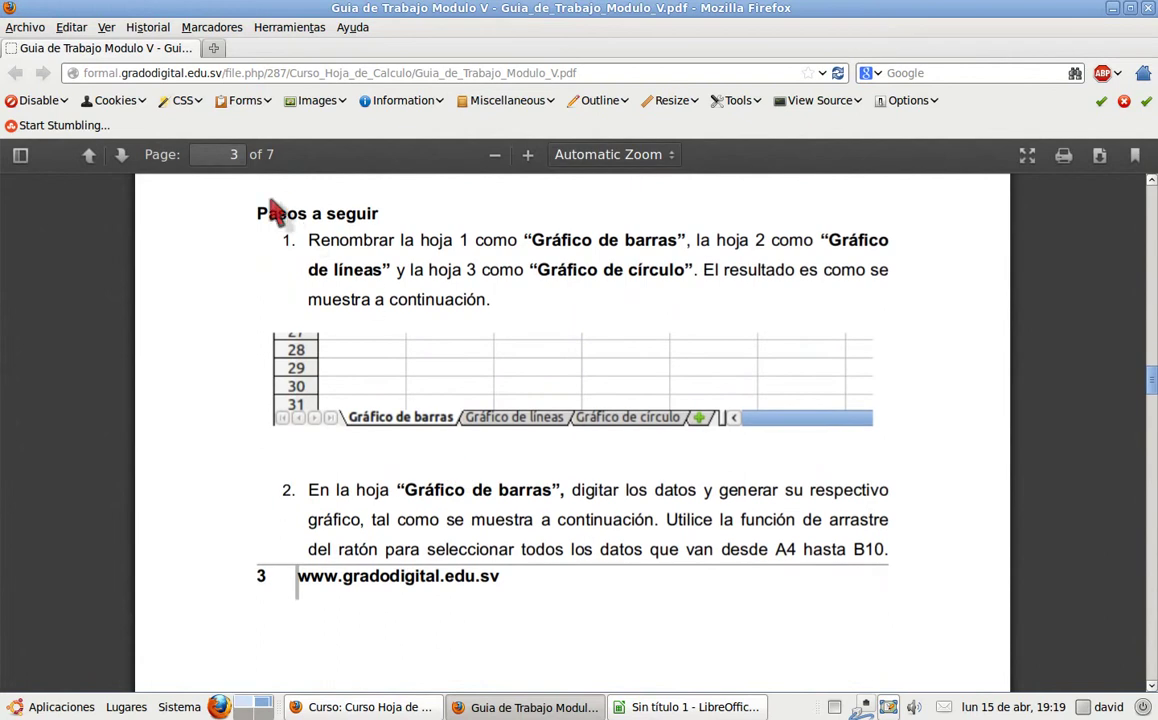
mouse_move(231, 198)
mouse_down()
mouse_move(378, 250)
mouse_move(282, 188)
mouse_move(218, 194)
mouse_move(228, 214)
mouse_up()
key(alt+super+k)
mouse_move(339, 326)
mouse_down()
mouse_move(282, 334)
mouse_move(503, 527)
mouse_move(765, 344)
mouse_move(530, 349)
mouse_move(336, 335)
mouse_up()
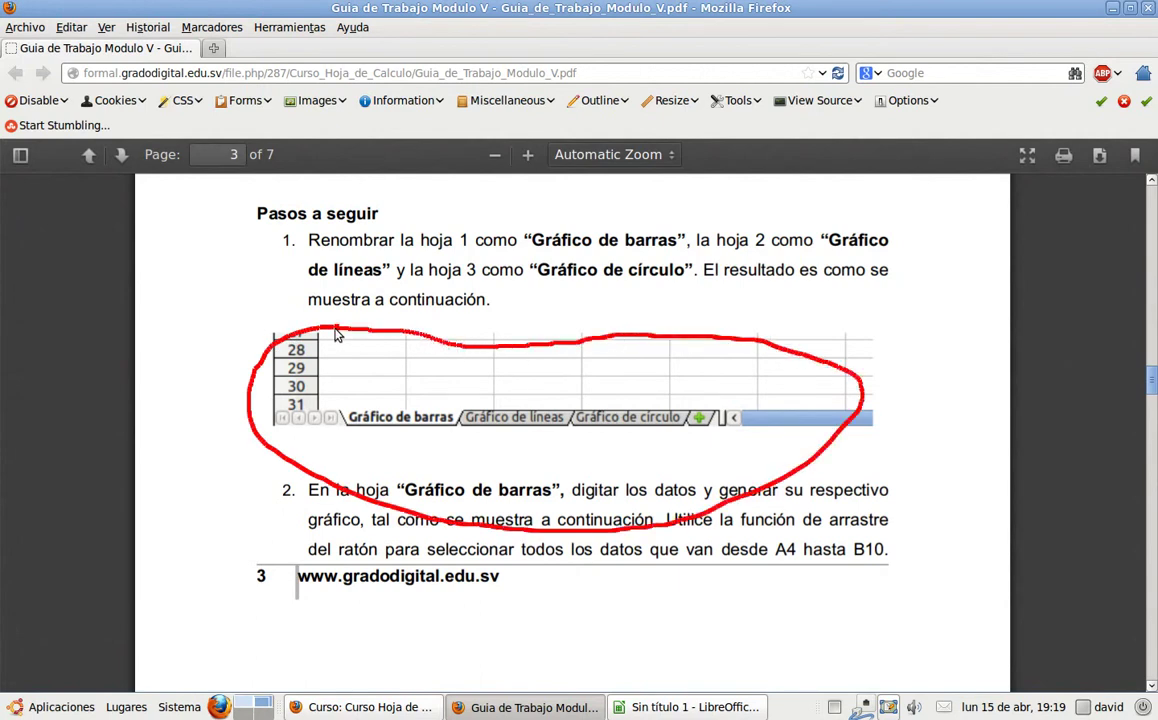
key(alt+super+k)
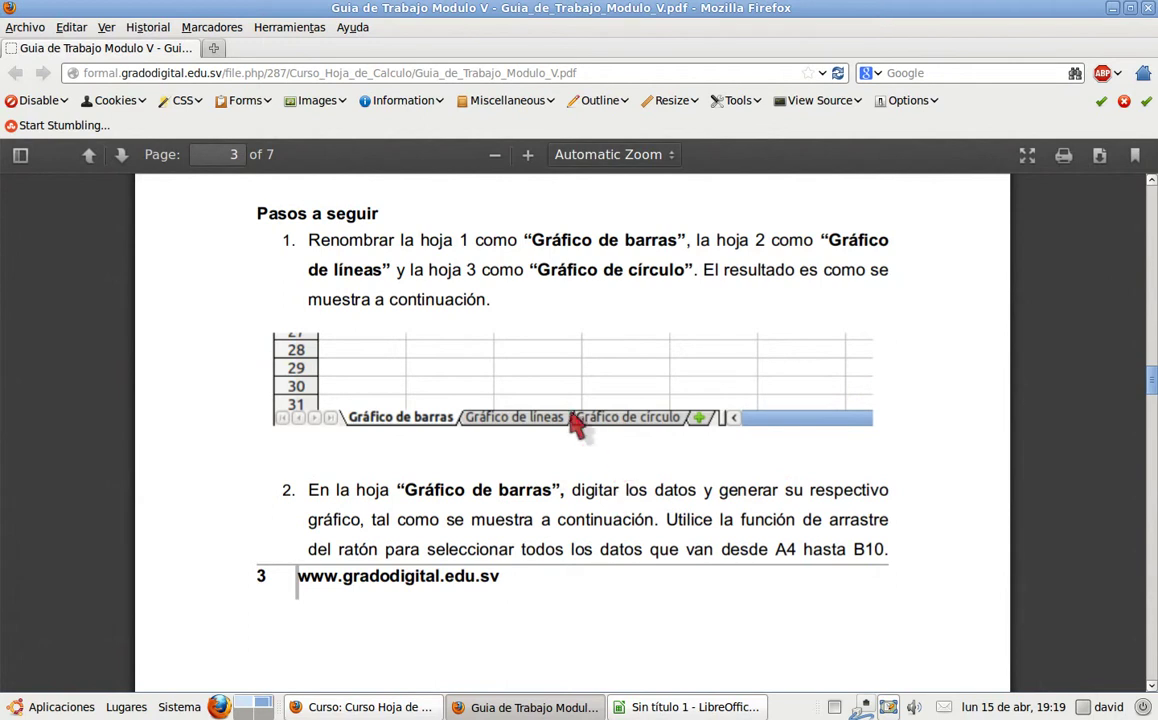
- Switch to the untitled LibreOffice Calc spreadsheet and rename Hoja1 as "Gráfico de barras"
click(680, 708)
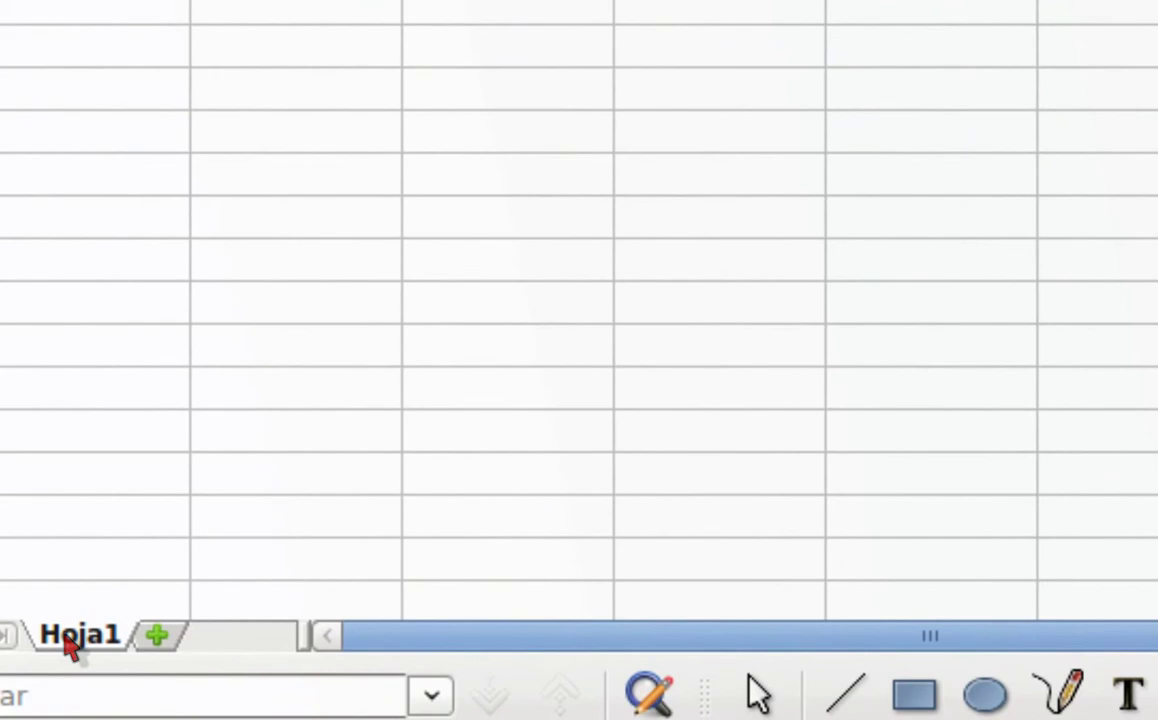
right_click(70, 645)
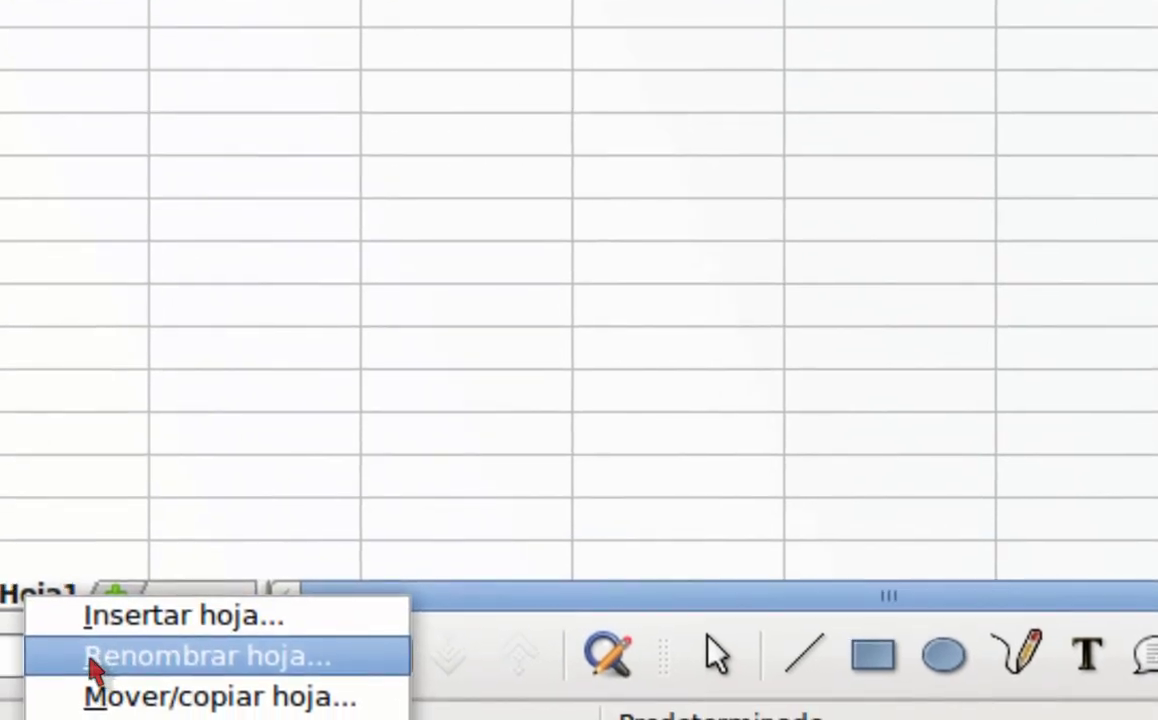
click(92, 663)
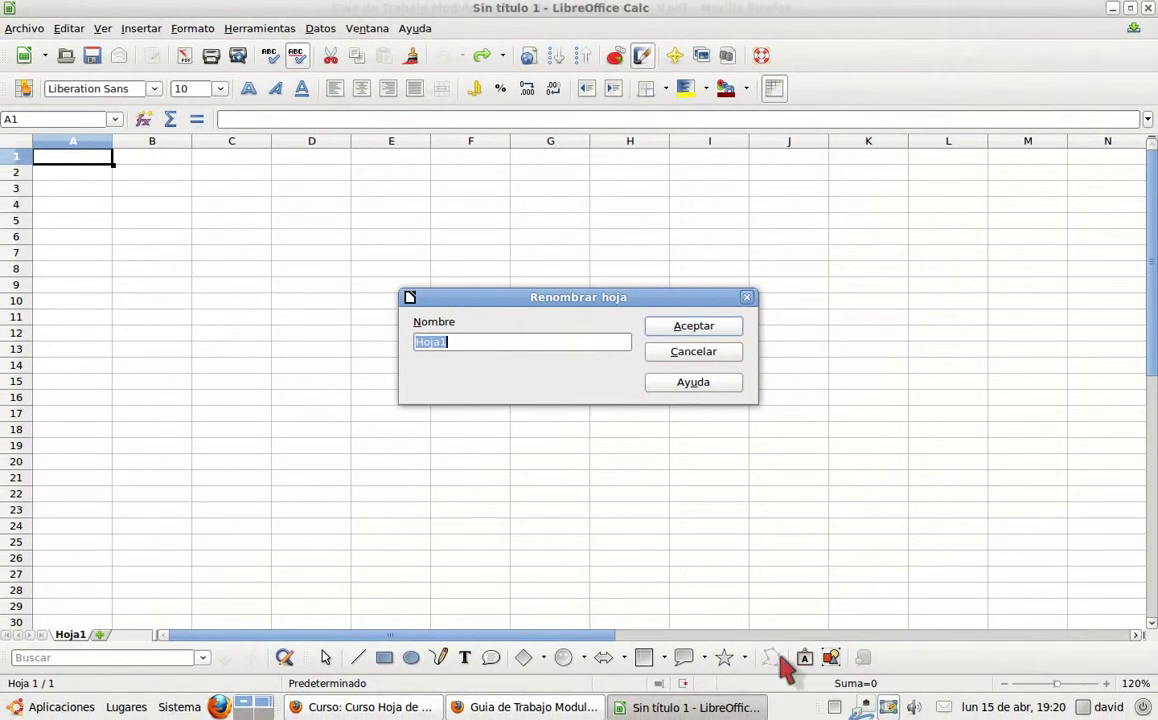
text(G)
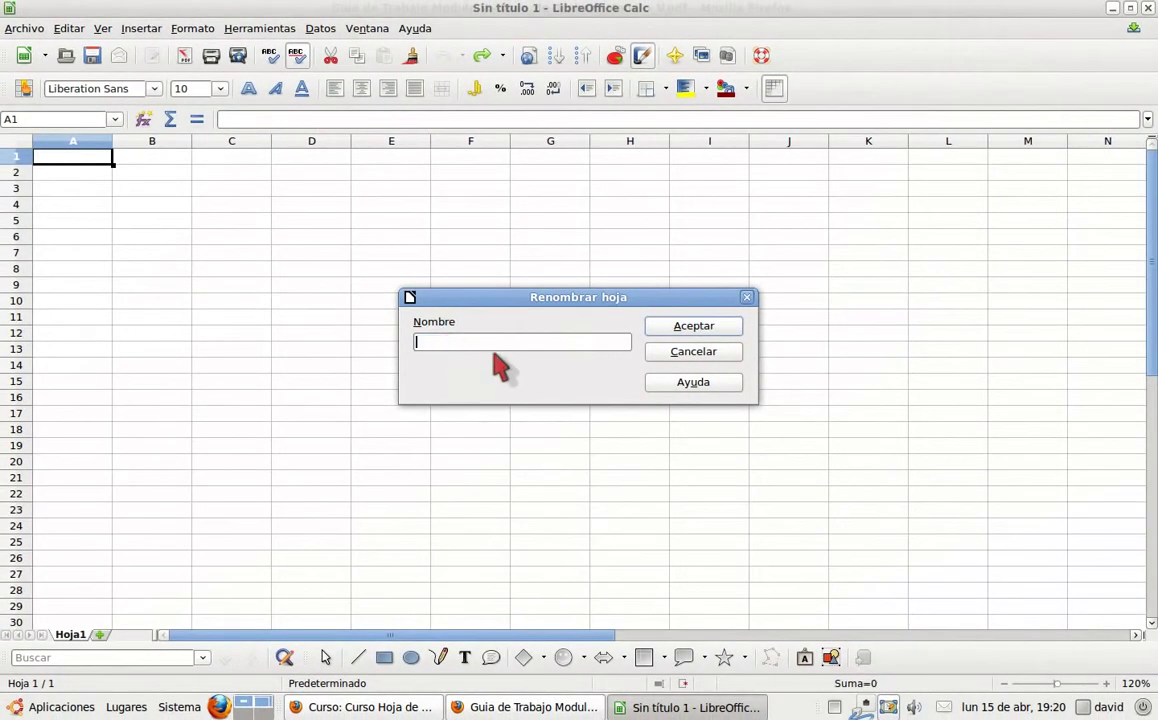
text(ráfico de barras)
click(697, 337)
- Widen the sheet tab area and add a second sheet after "Gráfico de barras"
drag(155, 630, 165, 632)
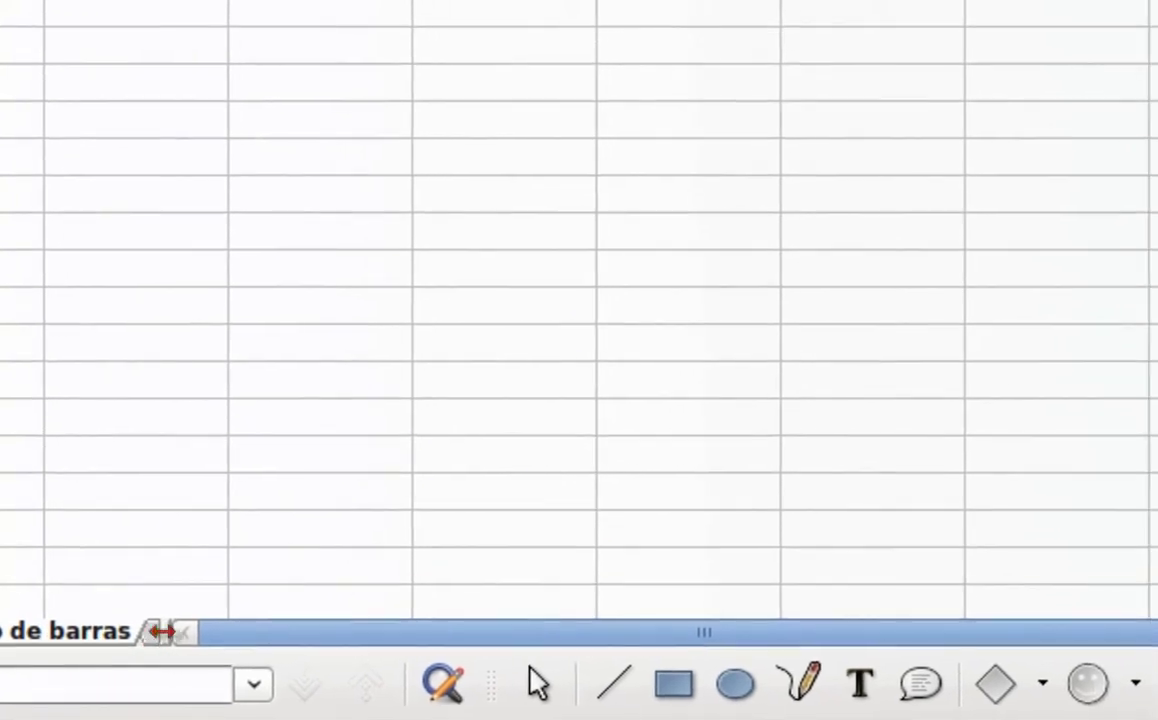
drag(160, 631, 326, 631)
drag(236, 631, 580, 631)
drag(382, 630, 462, 630)
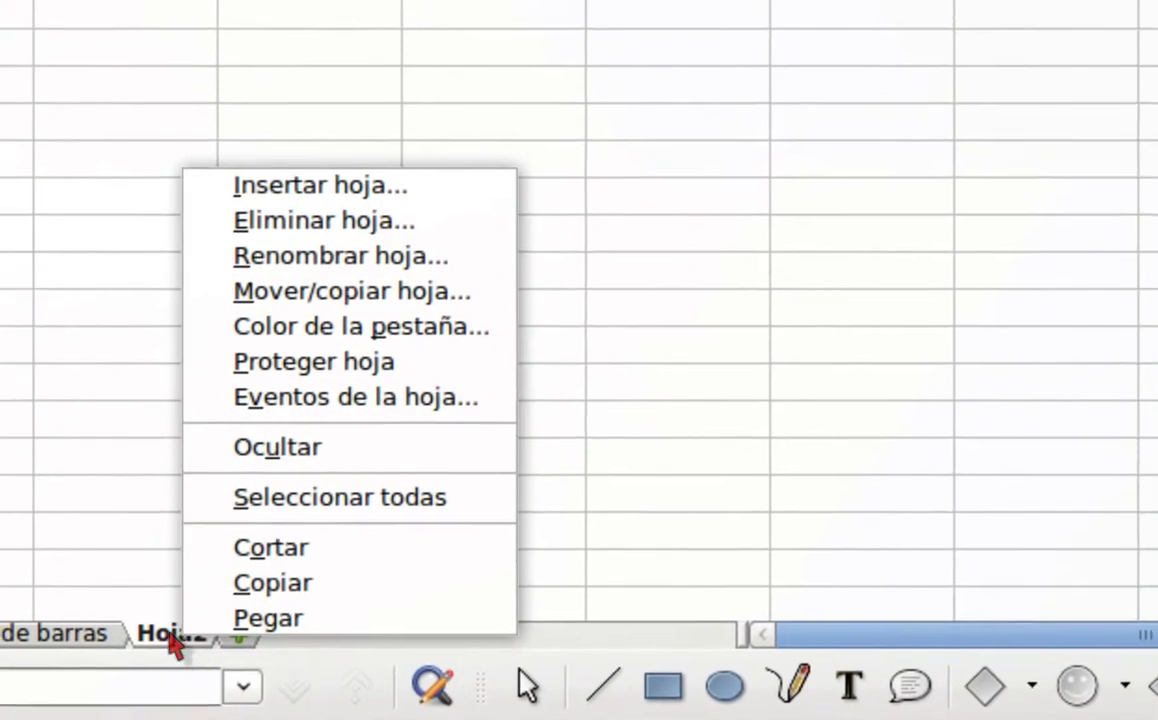
- Rename the second sheet, Hoja2, as "Gráfico de líneas"
click(130, 592)
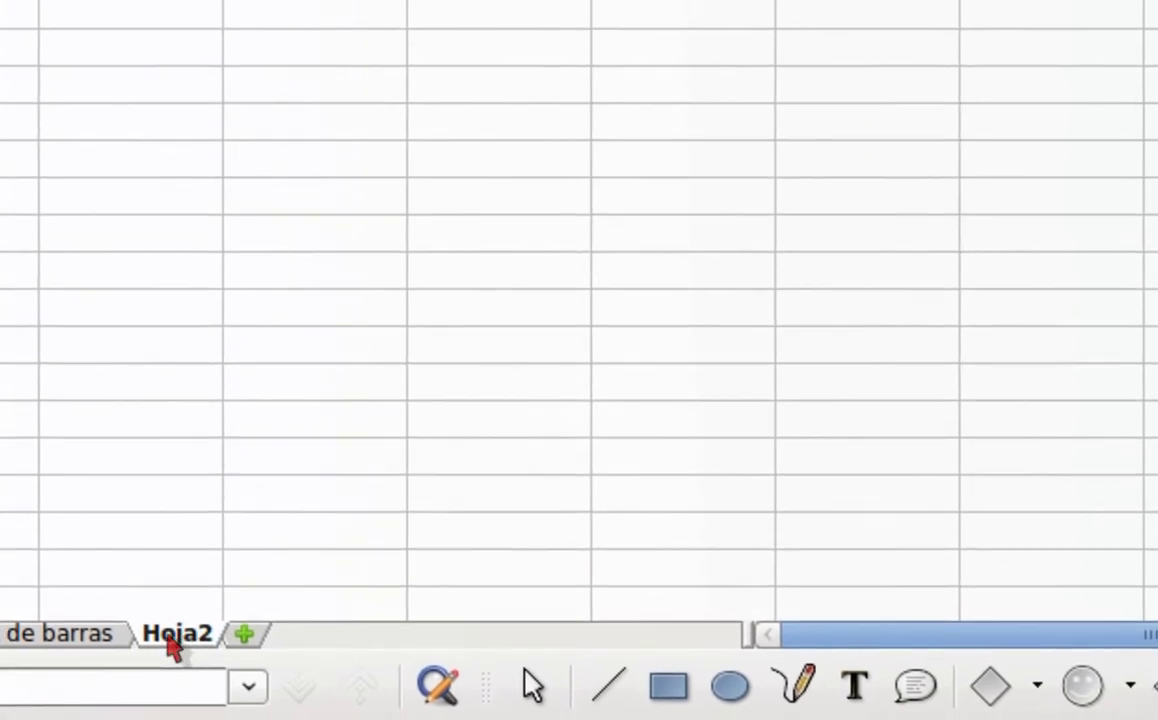
right_click(172, 645)
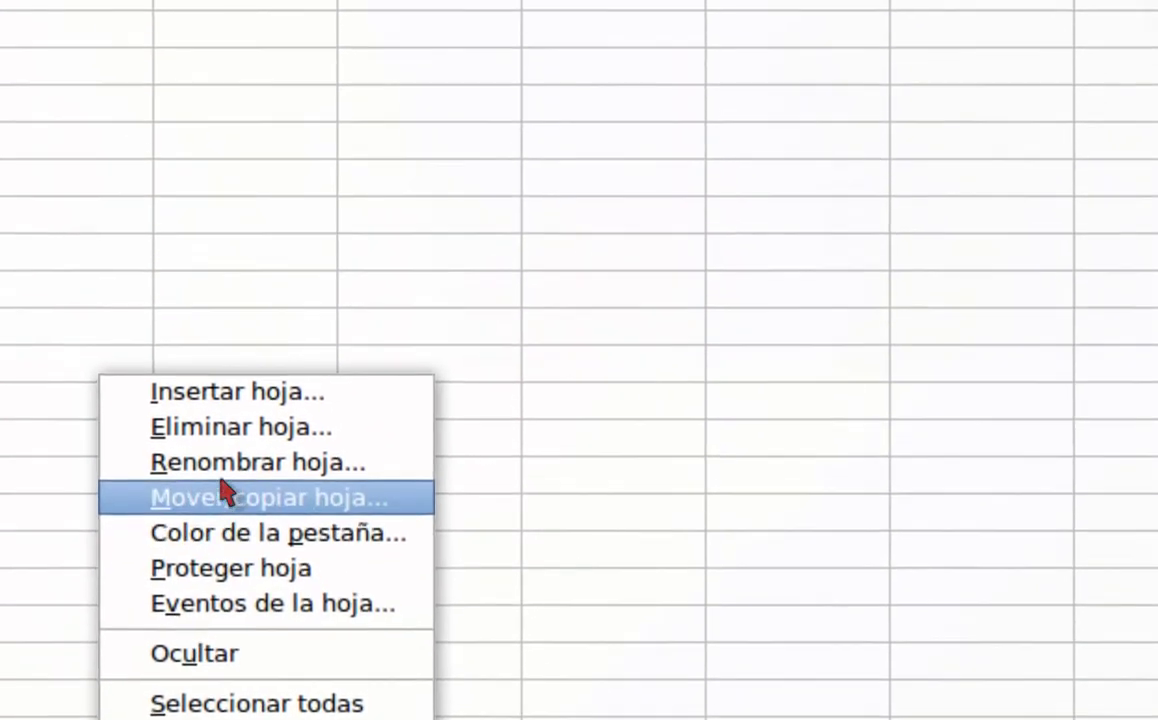
click(225, 457)
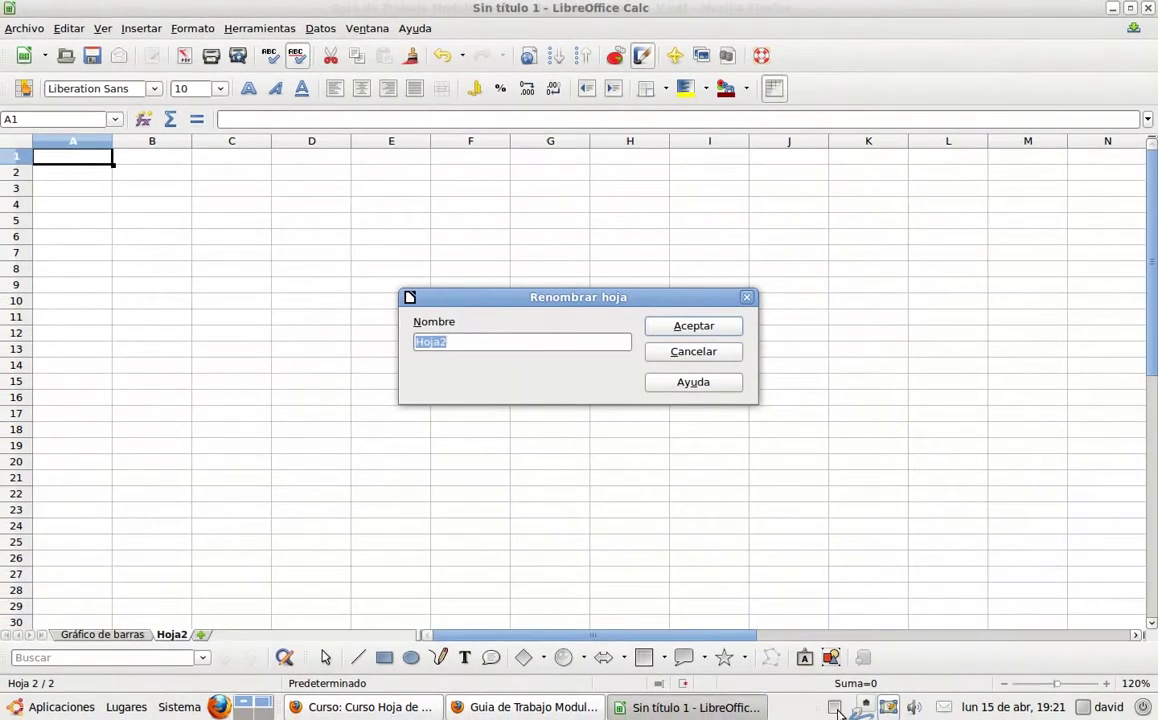
click(487, 346)
key(BackSpace)
key(BackSpace)
key(BackSpace)
key(BackSpace)
key(BackSpace)
text(Gra)
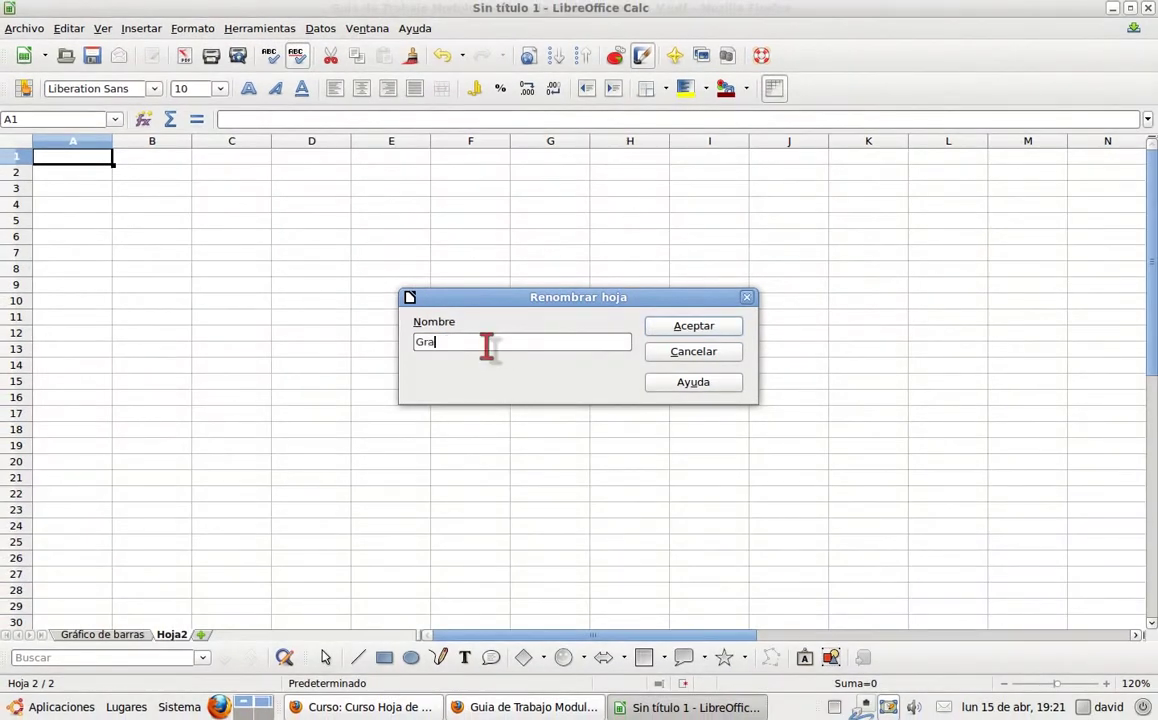
key(BackSpace)
text(á)
text(fico de)
text( lá)
key(BackSpace)
text(íneas)
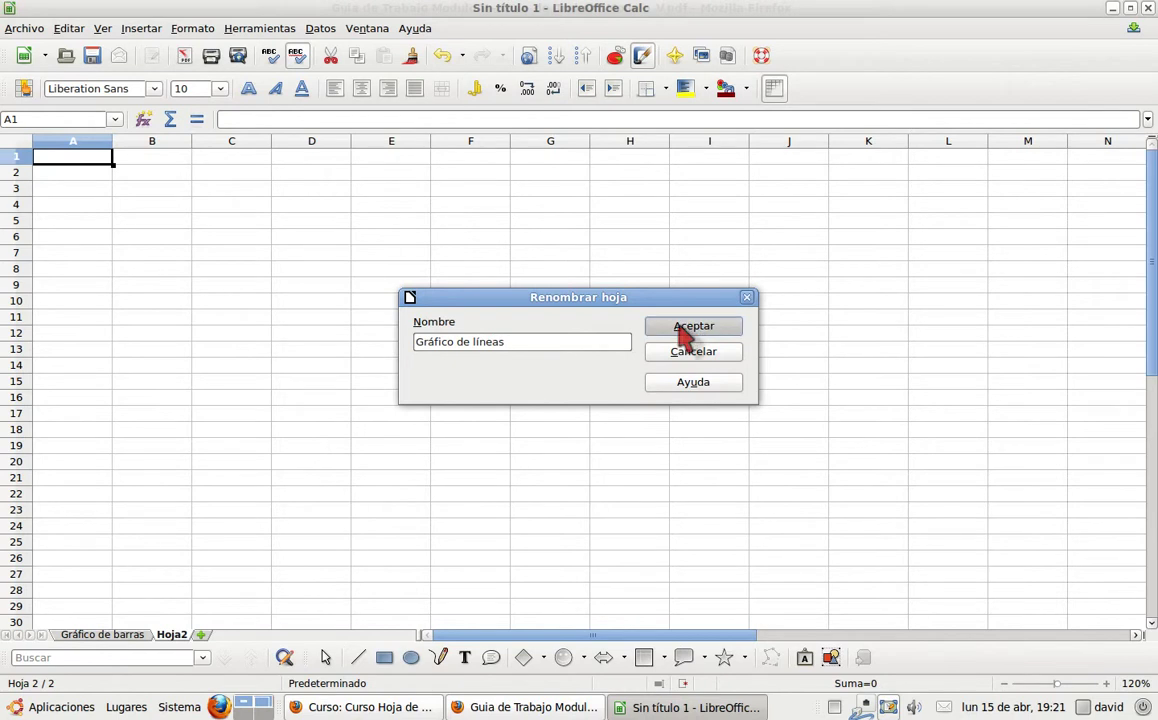
click(688, 328)
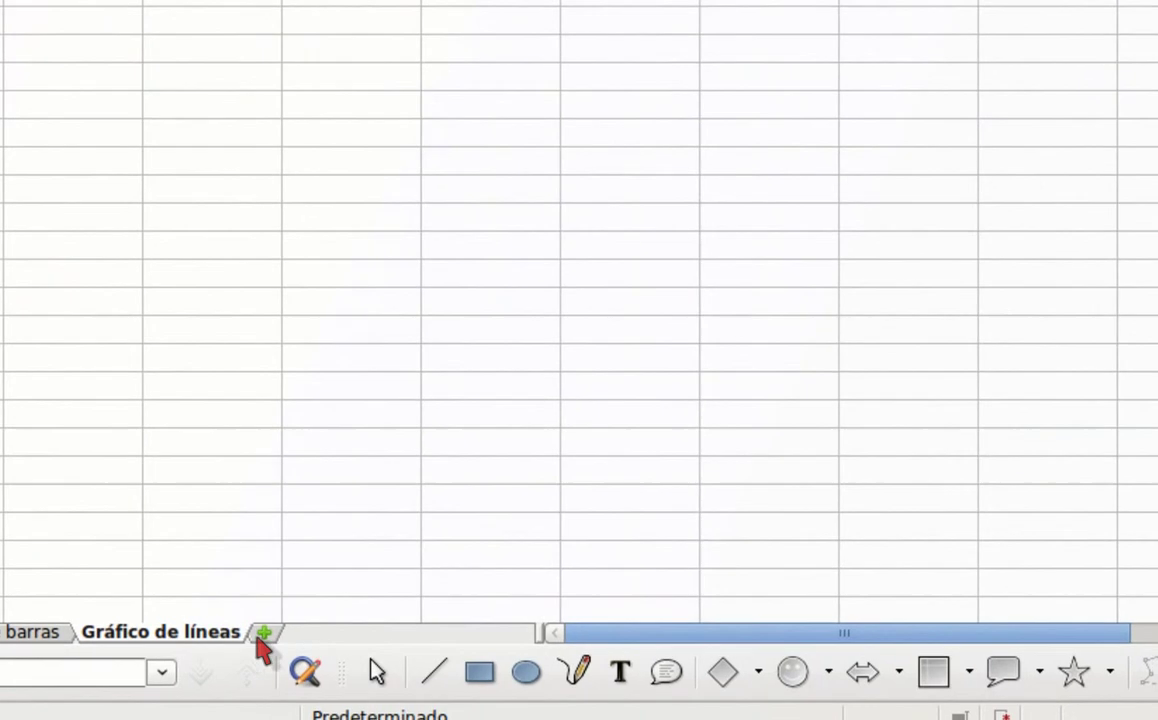
- Add a third sheet after "Gráfico de líneas" and name it "Gráfico de círculo"
click(336, 637)
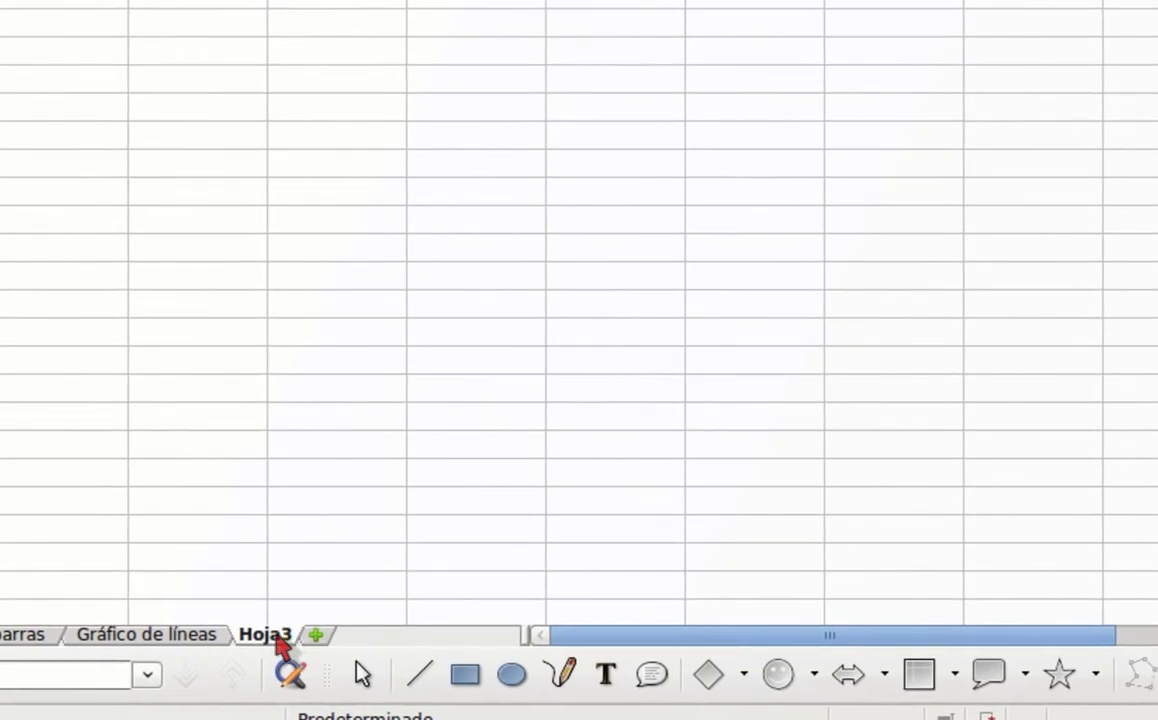
right_click(279, 640)
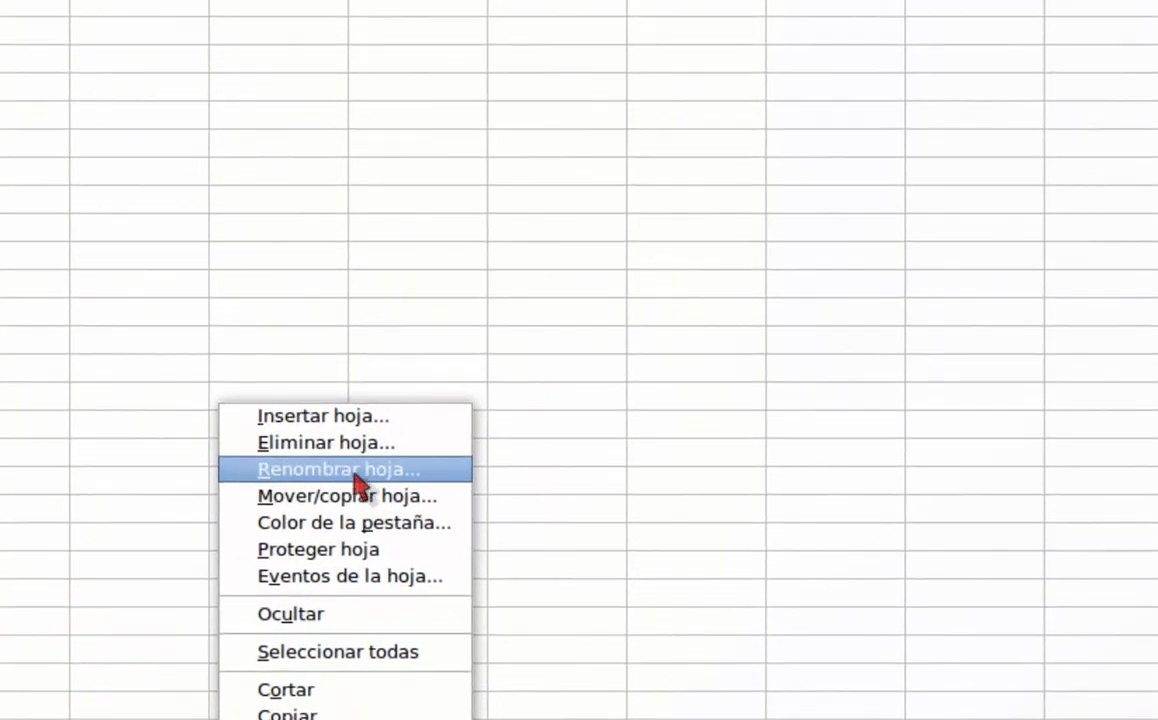
click(357, 470)
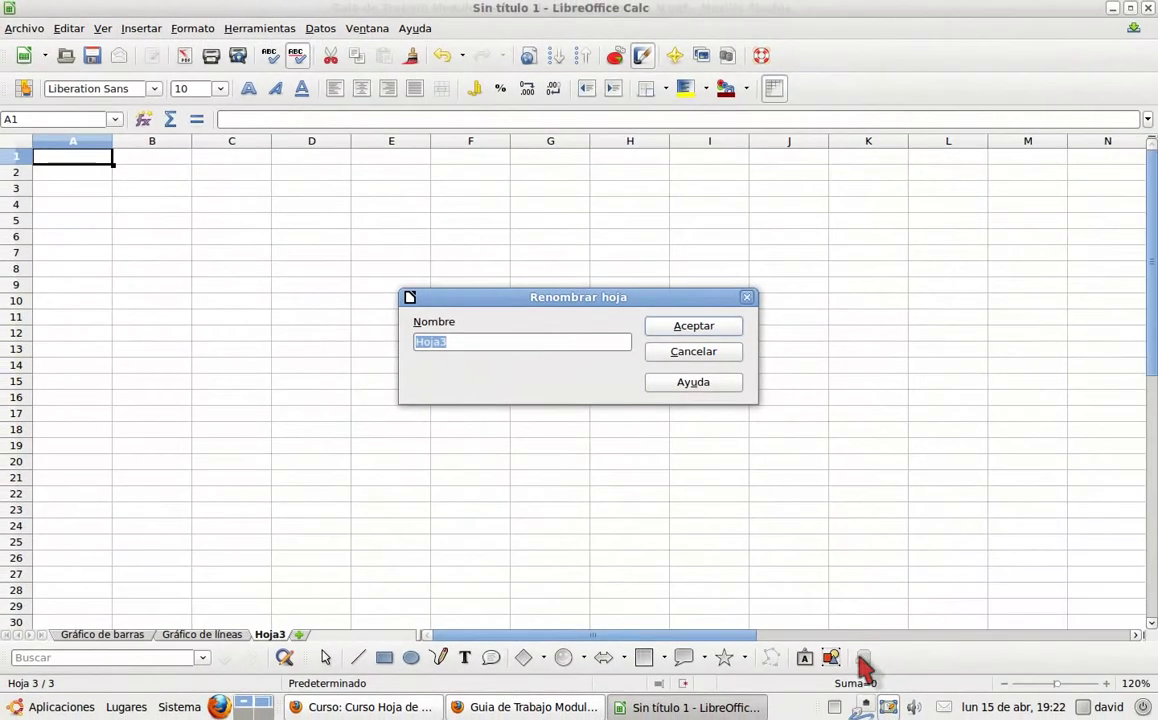
click(519, 341)
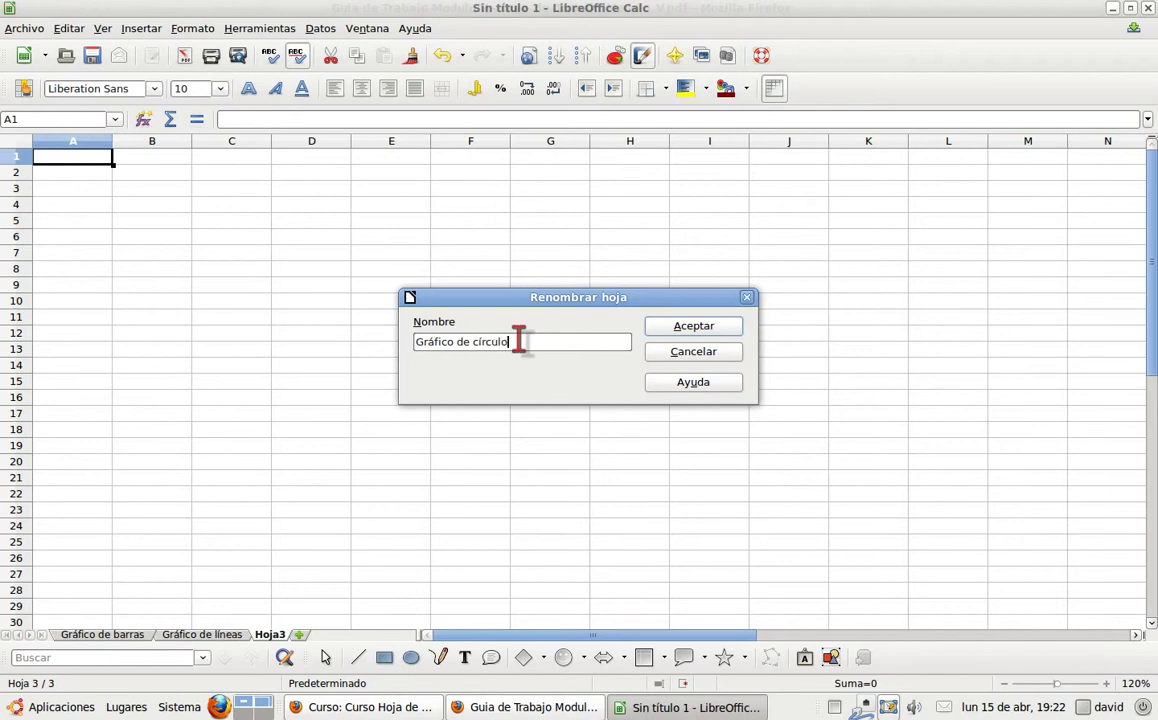
click(693, 328)
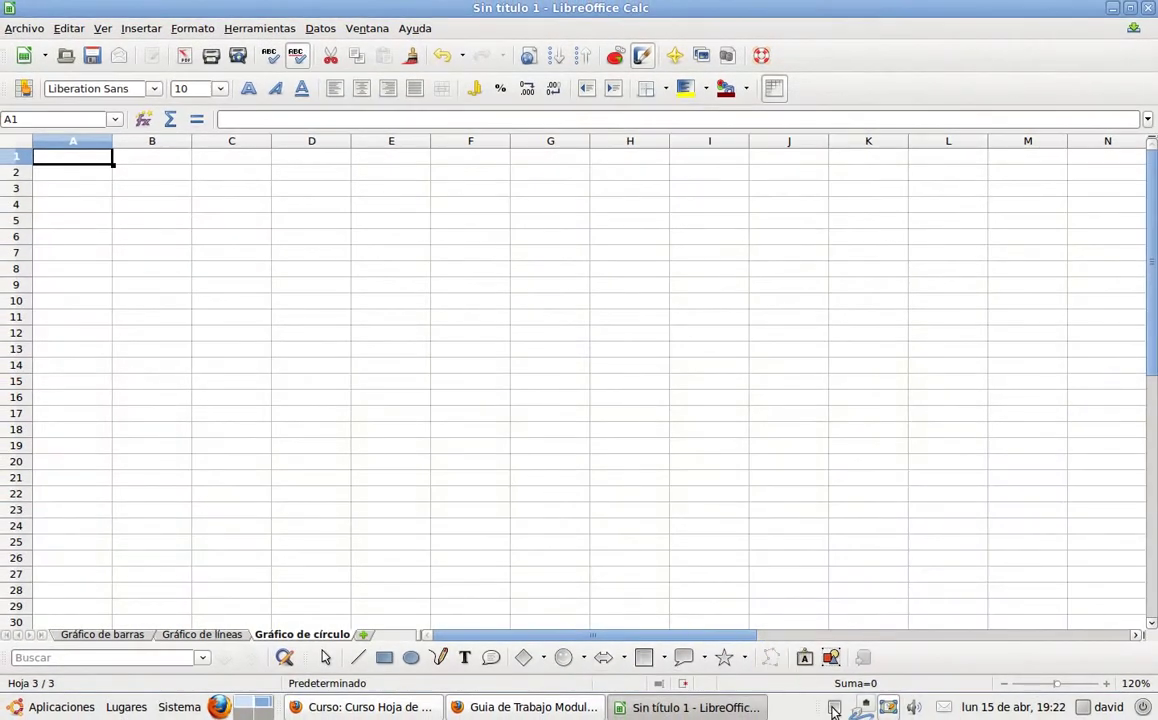
- Switch to the work guide PDF and read step 2, examining the temperature table, the average instruction and the sample bar chart
click(533, 707)
scroll(488, 421, down, 5)
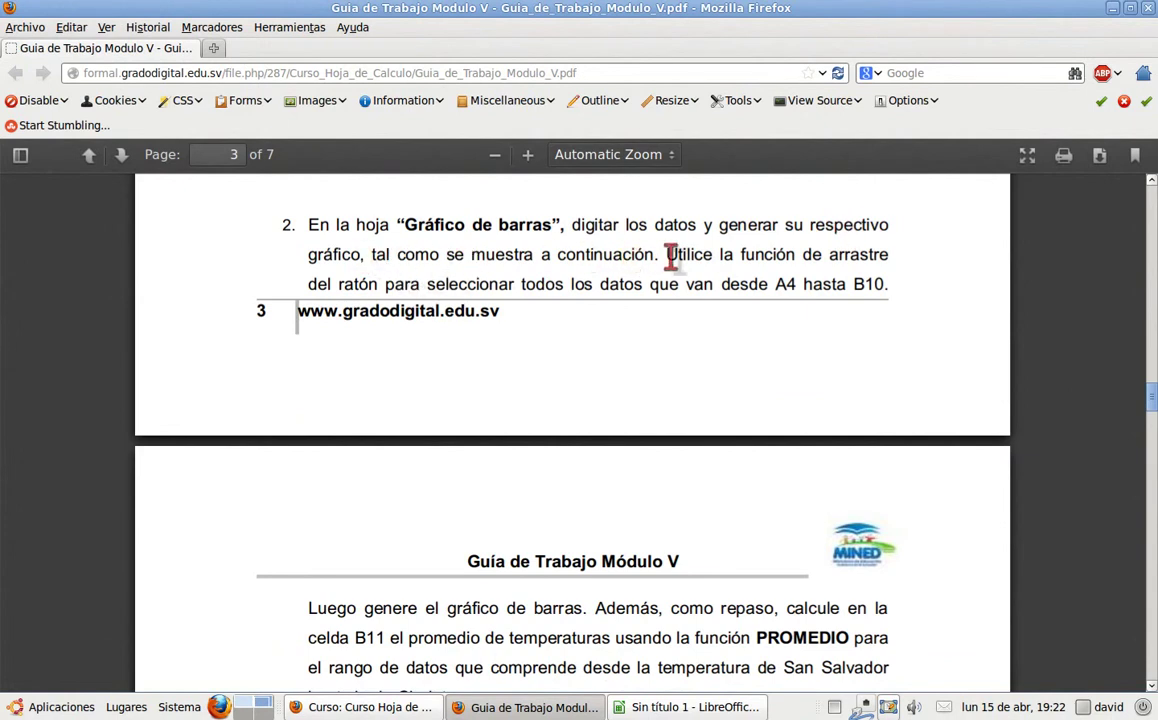
scroll(676, 383, down, 5)
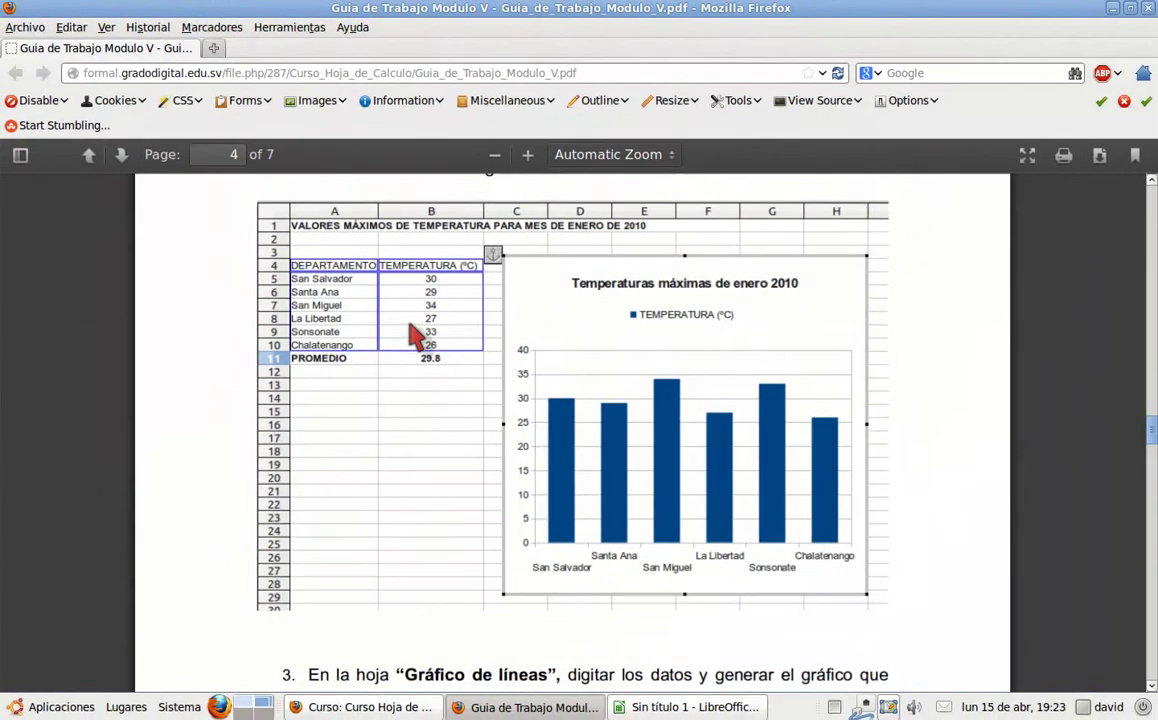
scroll(412, 331, up, 10)
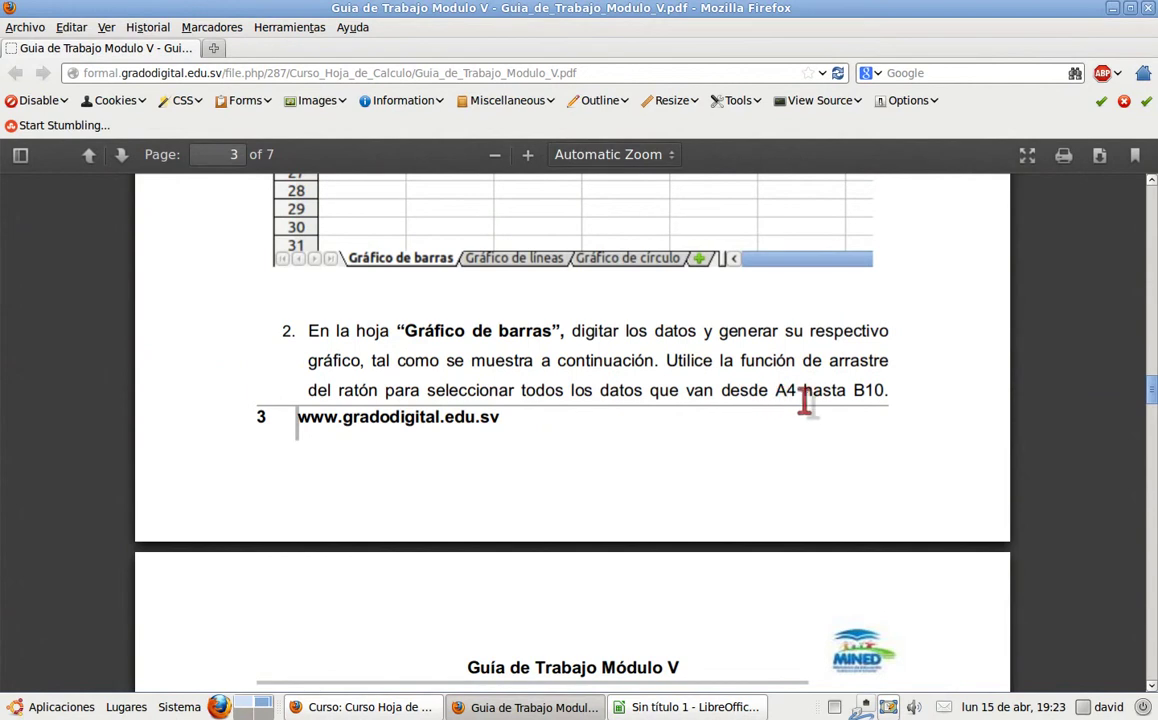
scroll(862, 410, down, 5)
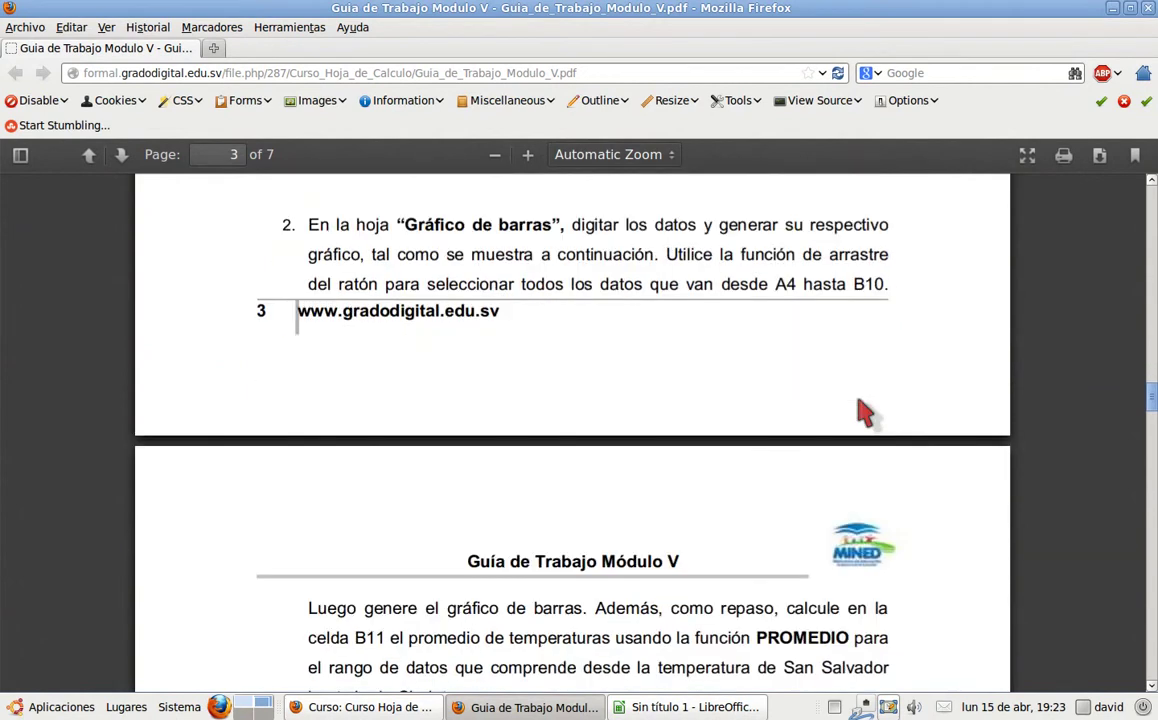
scroll(858, 394, down, 2)
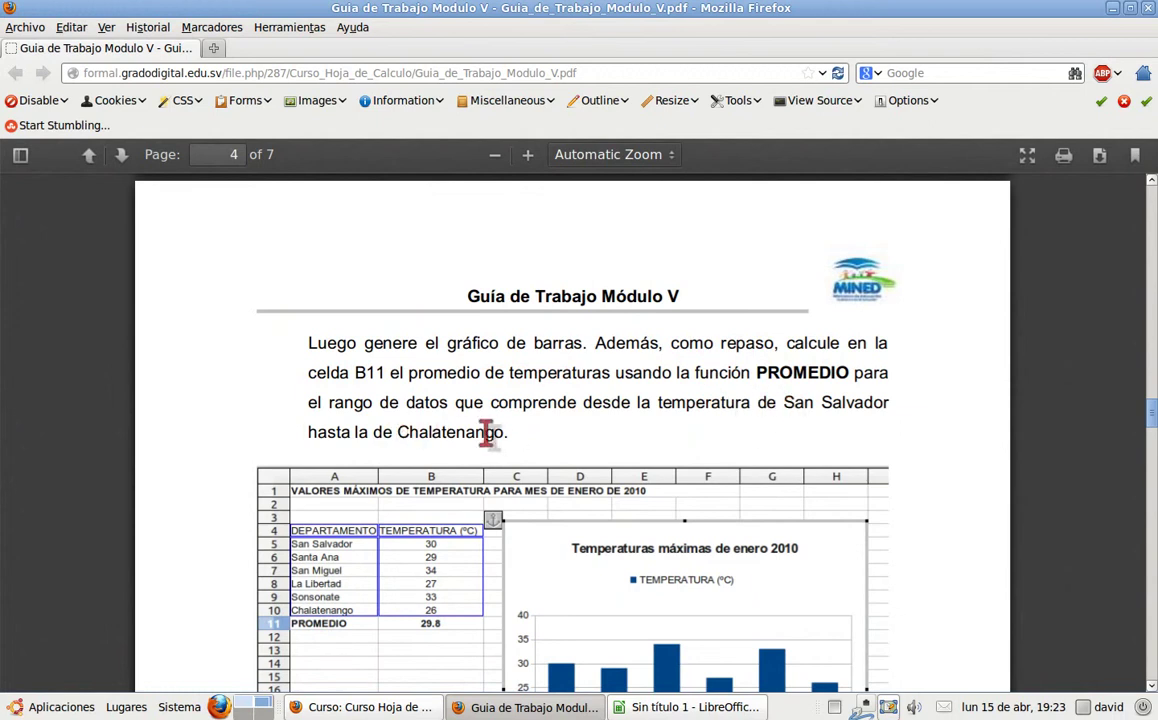
scroll(515, 435, down, 4)
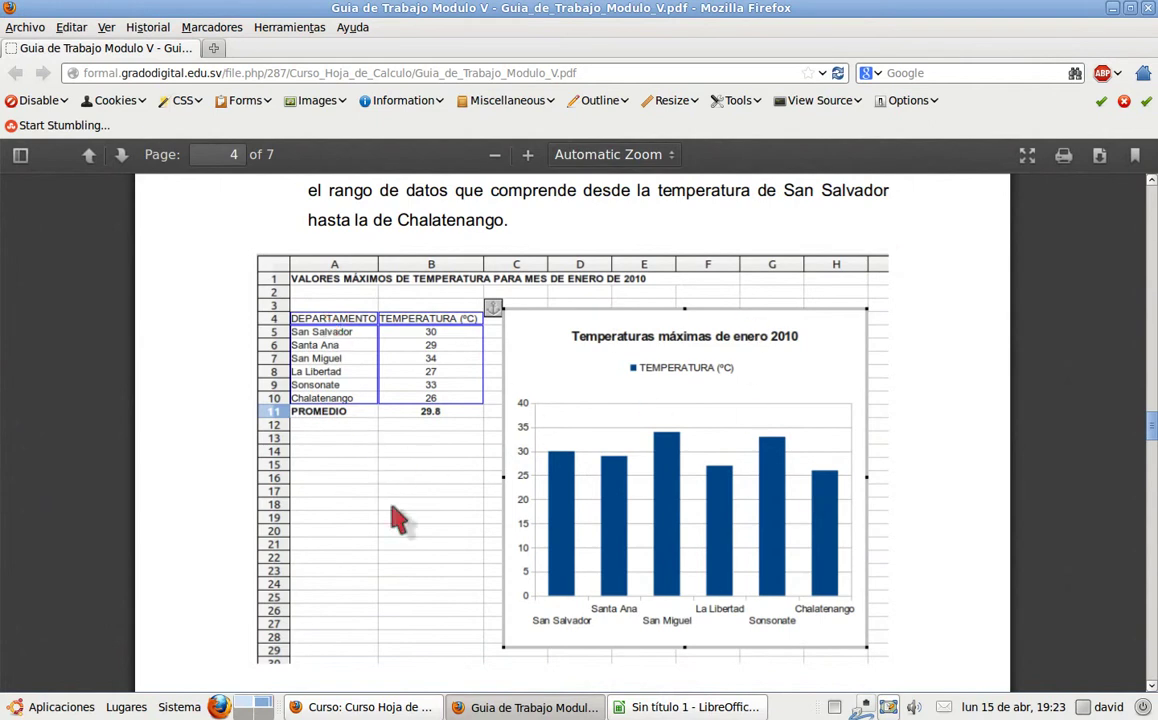
- Back in Calc, enter the guide's January 2010 temperature table from A1 down to the PROMEDIO label on "Gráfico de barras", and widen column A
click(683, 708)
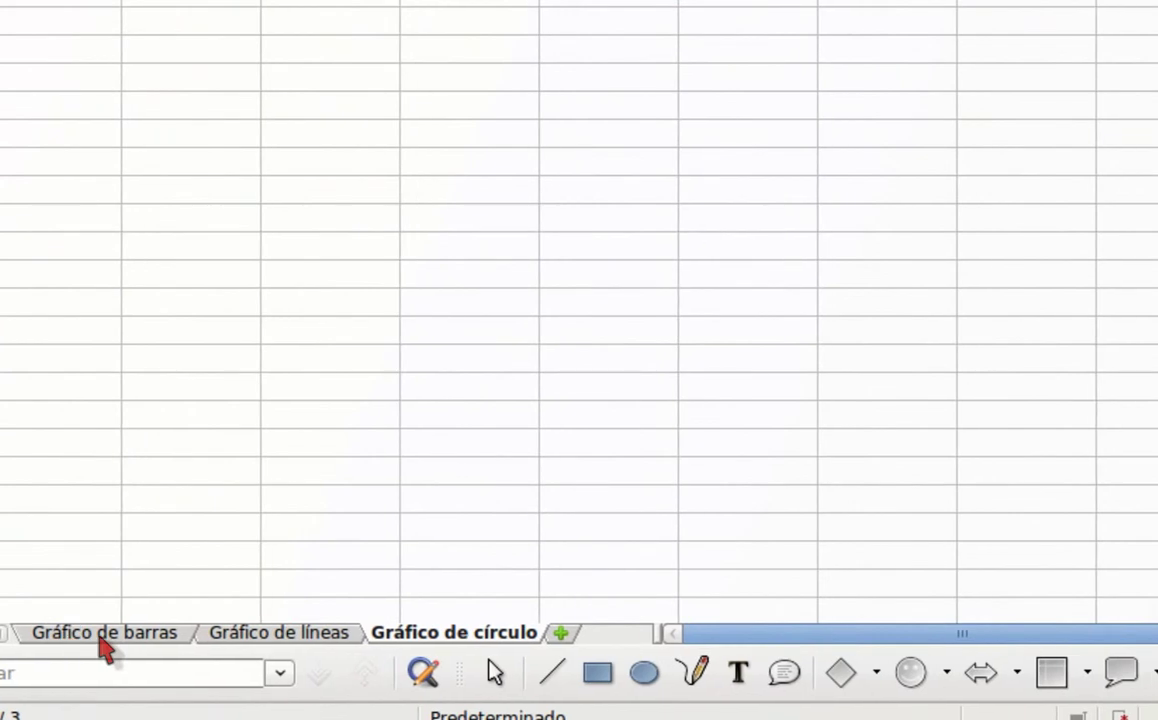
click(103, 638)
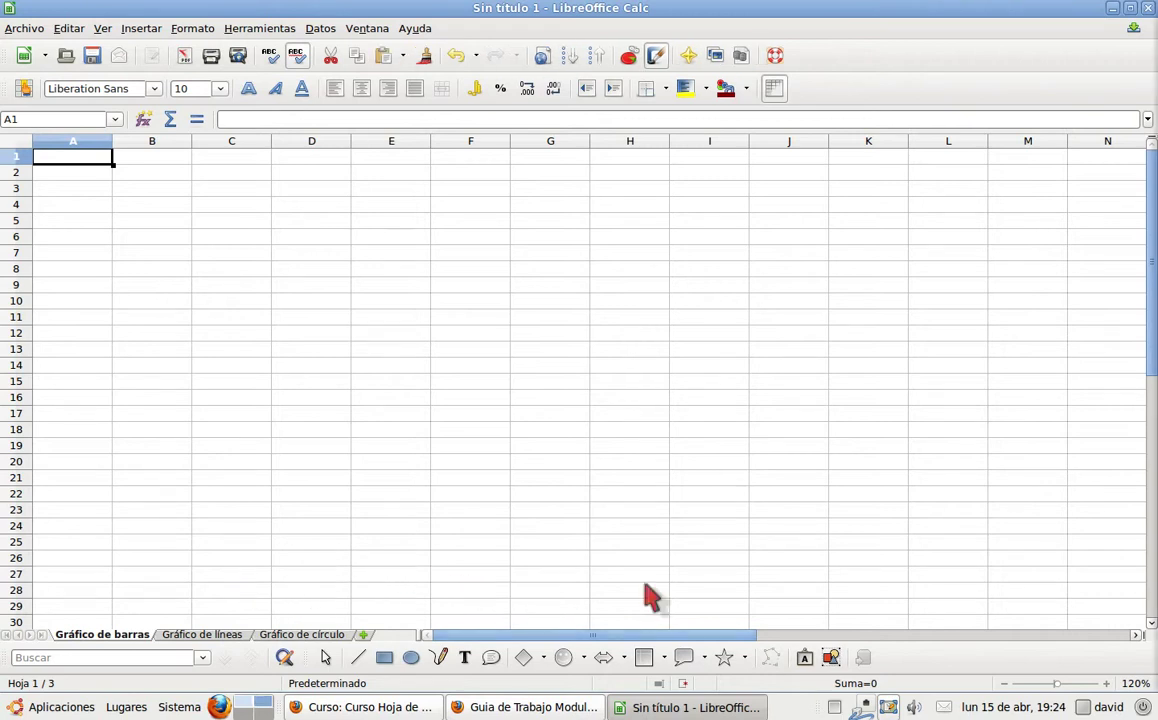
text(VALORES MÁXIMOS DE TEMPERATURAS PARA MES DE ENERO DE 2010   DEPARTAMENTO	TEMPERATURA (°C) San Salvador	30 Santa Ana	29 San Miguel	34 La Libertad	27 Sonsonate	33 Chalatenango	26 PROMEDIO)
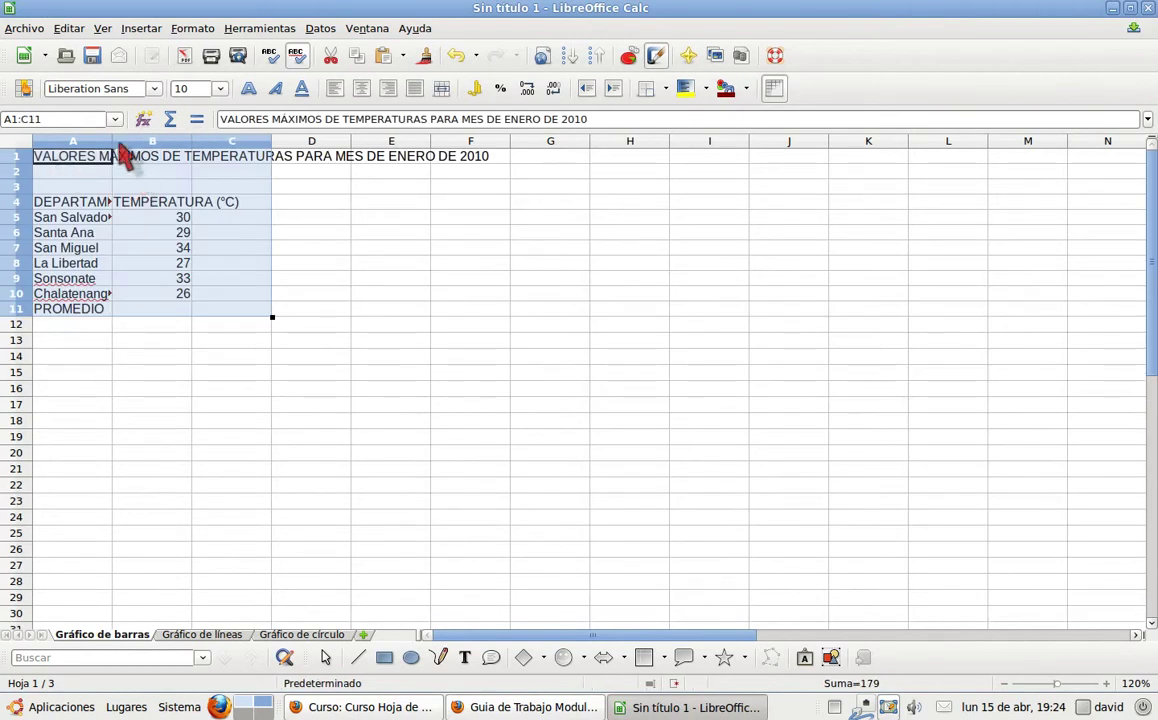
drag(112, 141, 164, 152)
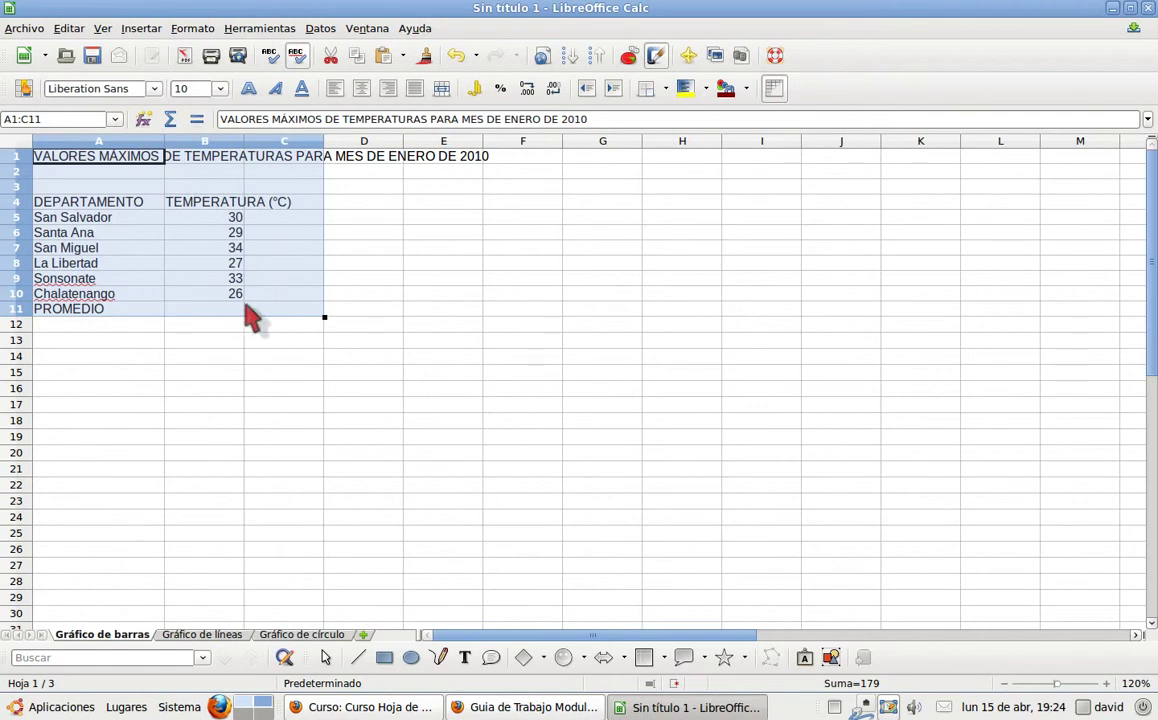
- Check the entered table's title, header and PROMEDIO rows against the sample sheet in the work guide PDF, and return to Calc
click(194, 311)
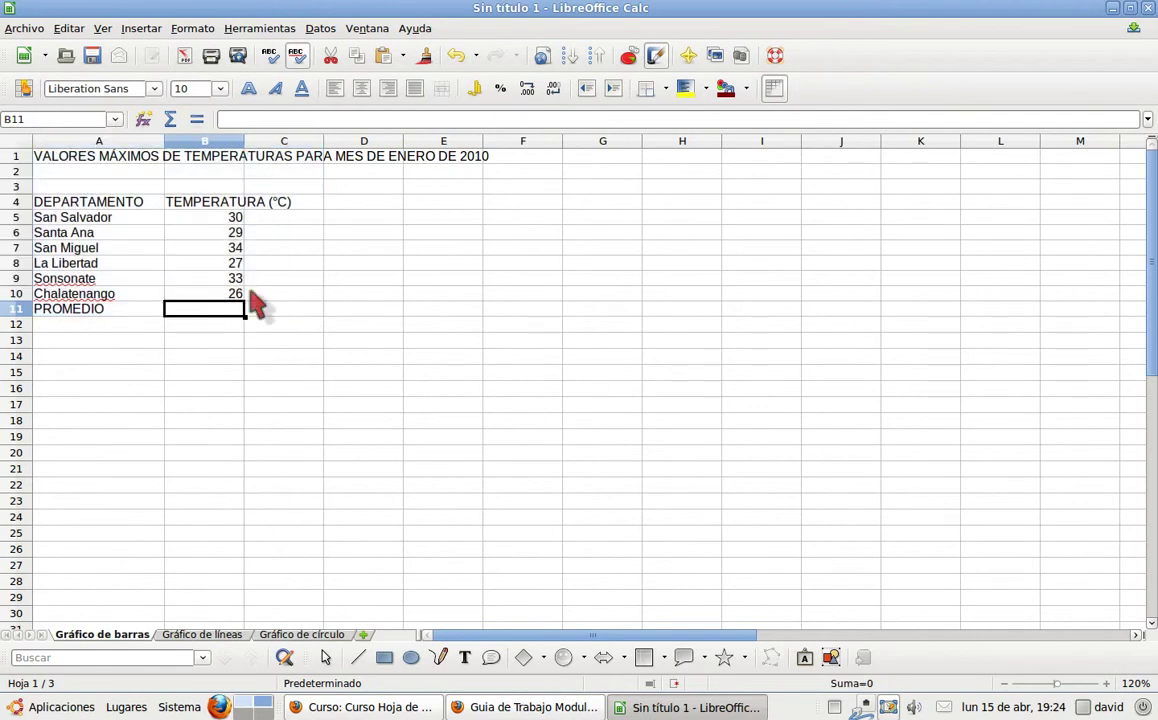
click(50, 158)
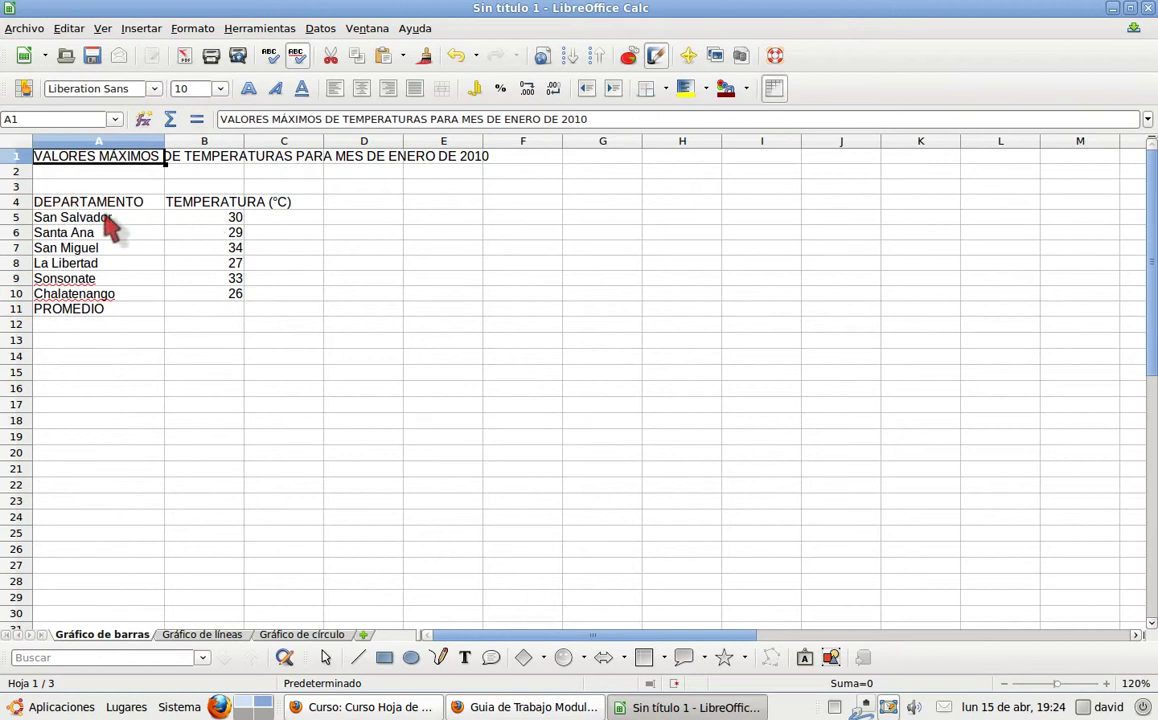
click(24, 203)
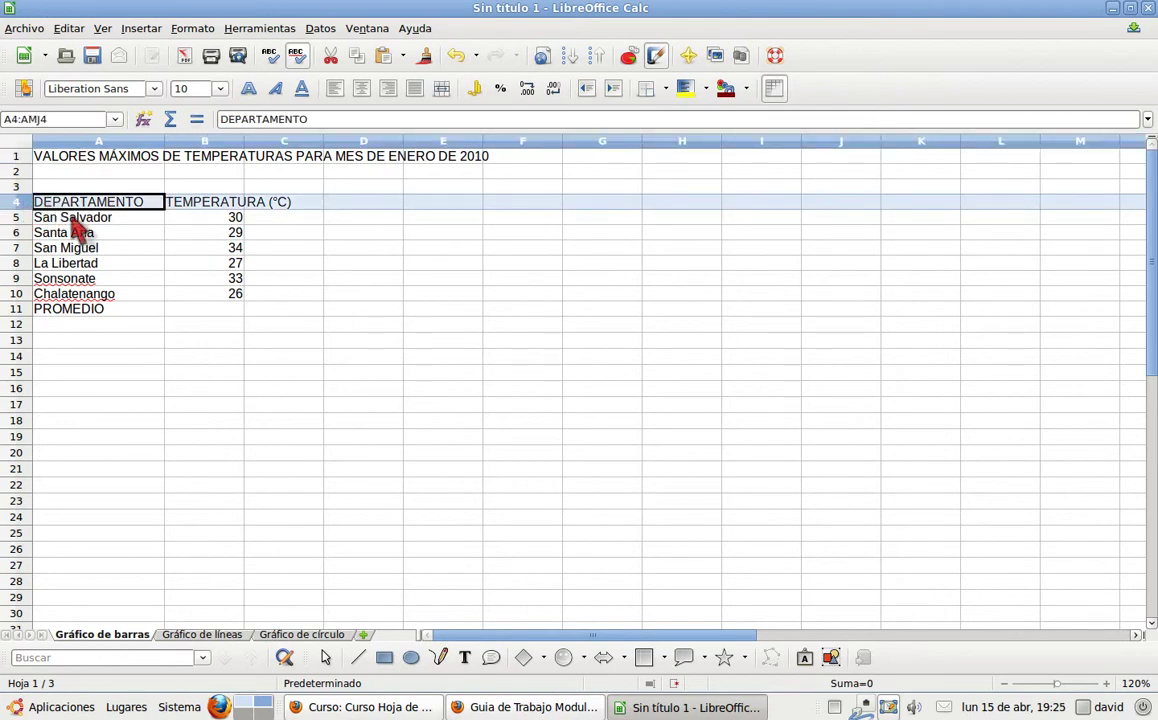
click(18, 309)
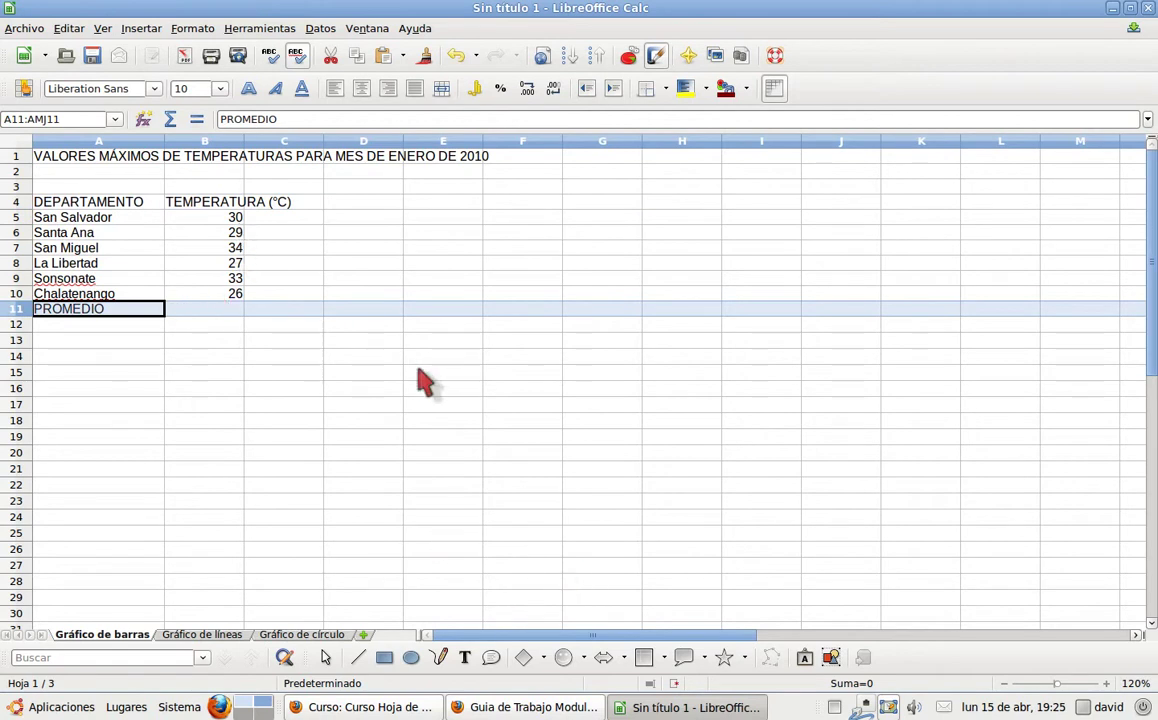
click(545, 708)
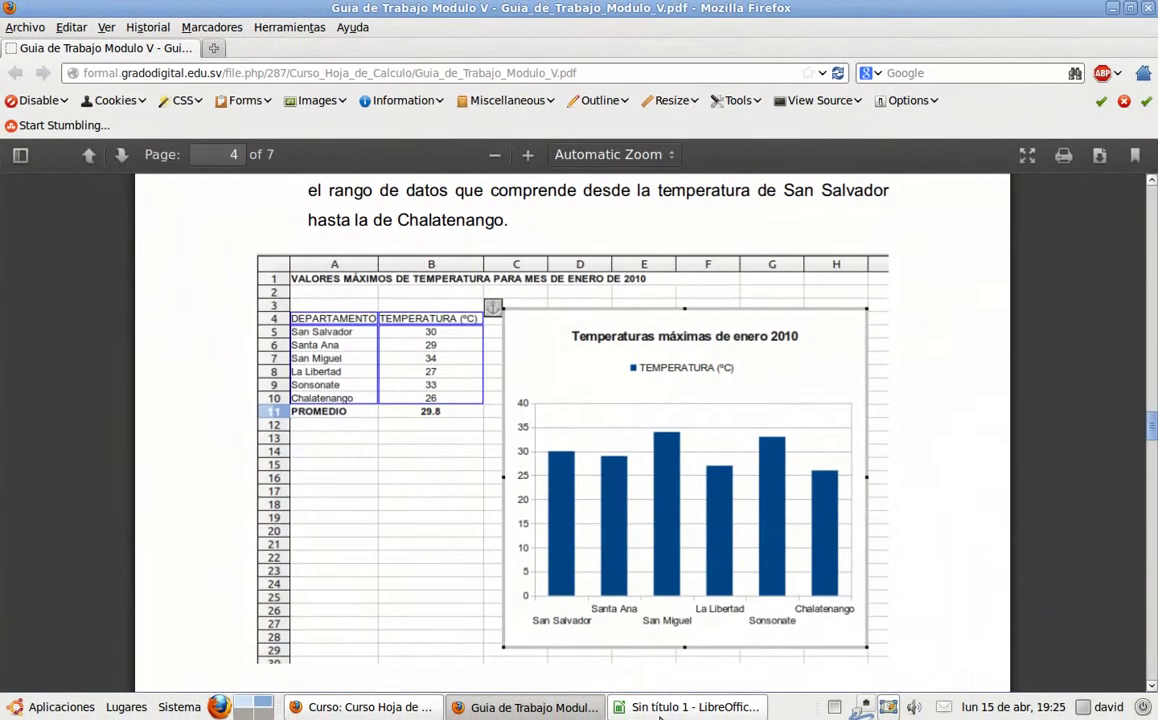
key(alt+Tab)
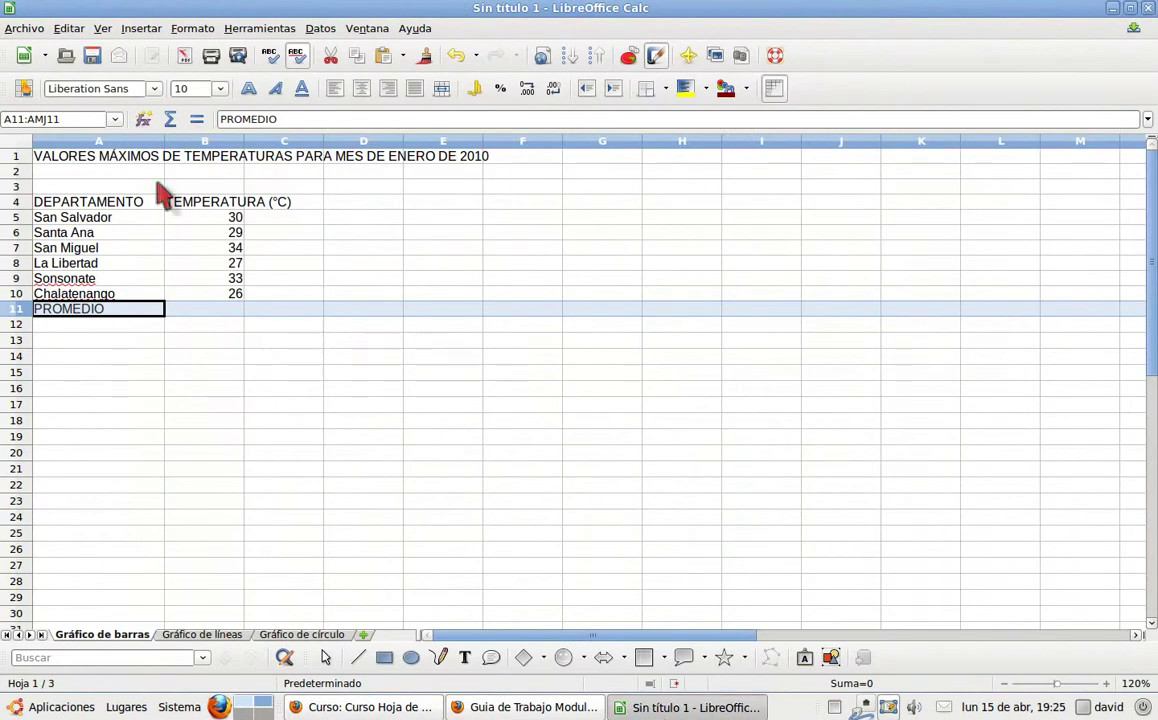
- Apply bold to the title in A1 and to the PROMEDIO row cells A11:B11
click(47, 159)
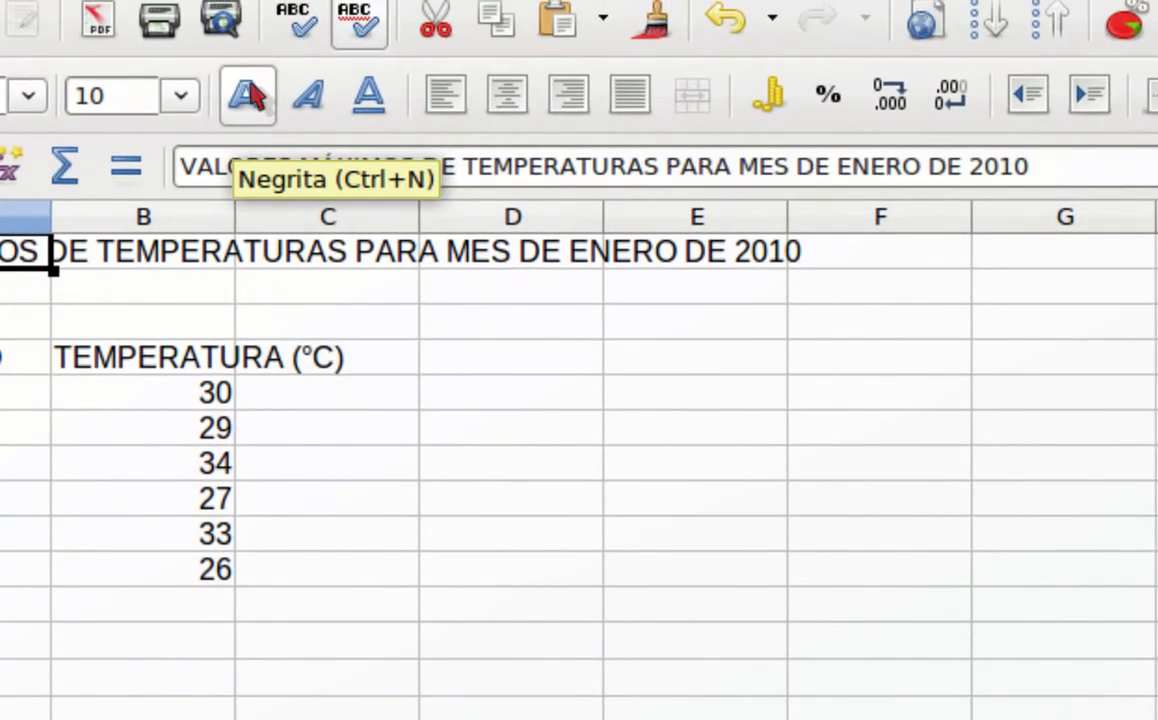
click(255, 97)
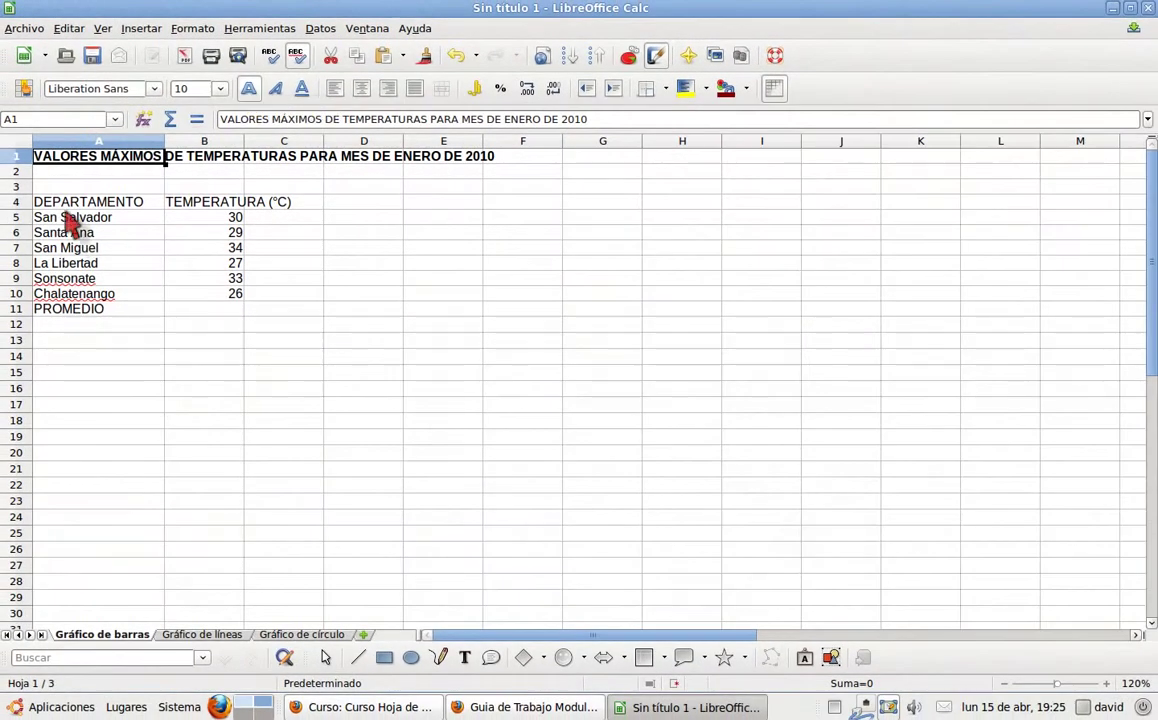
click(58, 312)
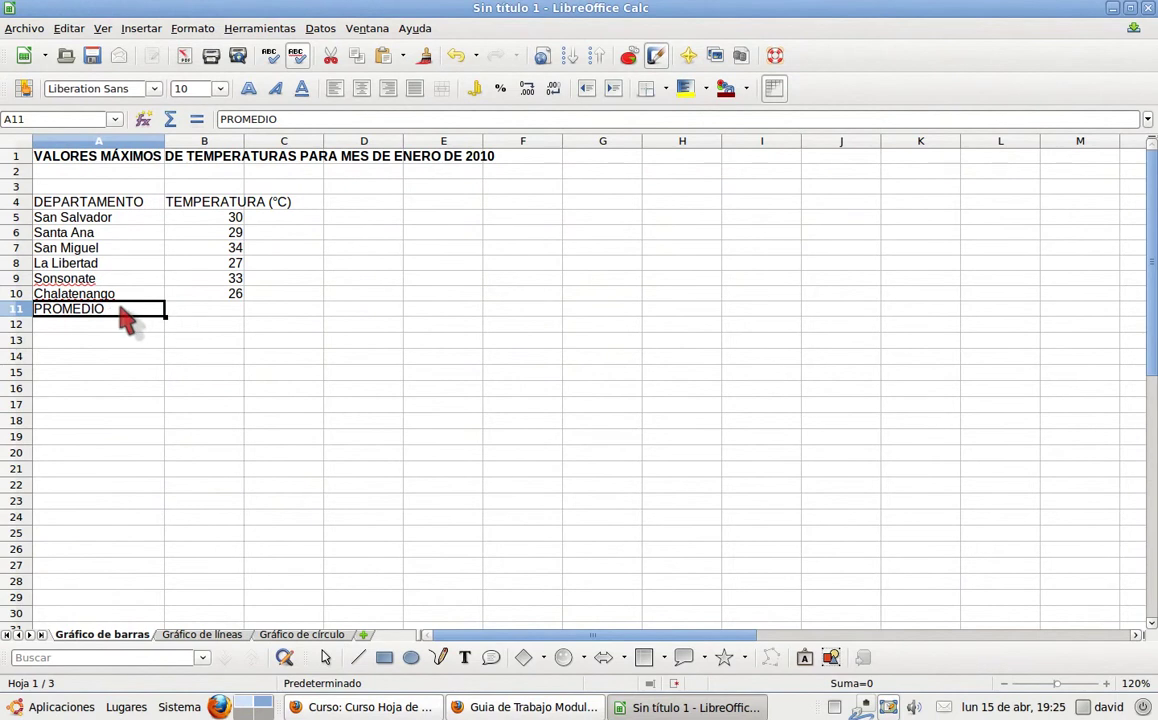
drag(120, 318, 185, 318)
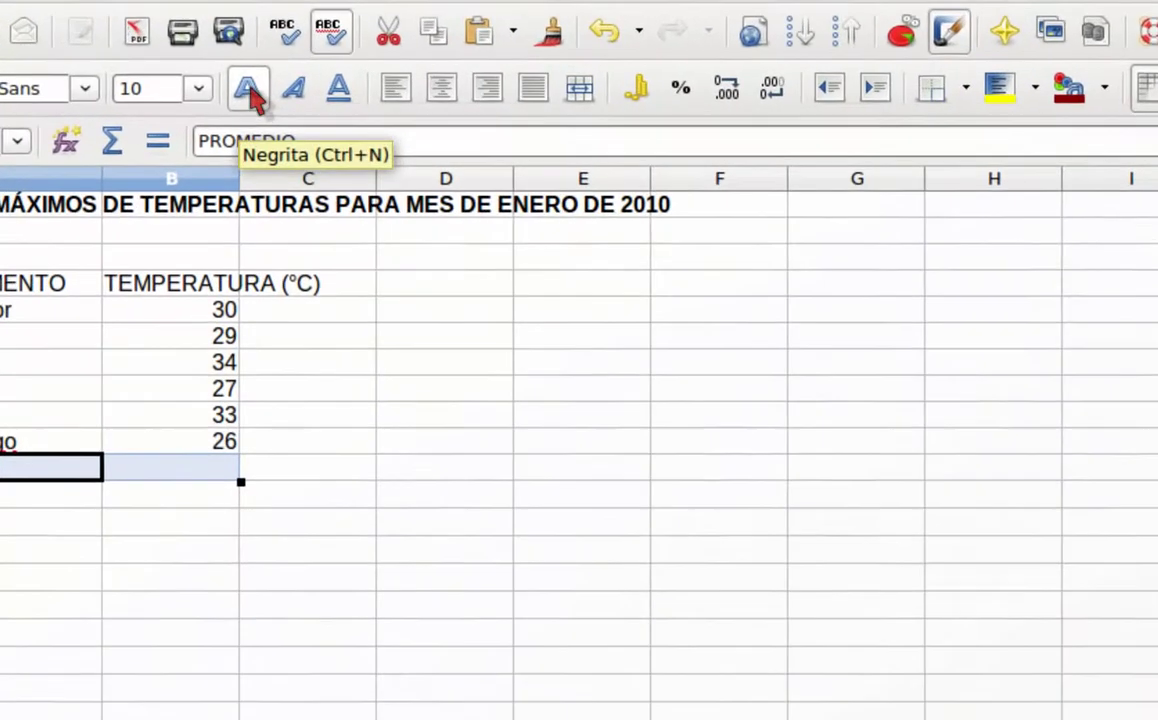
click(250, 95)
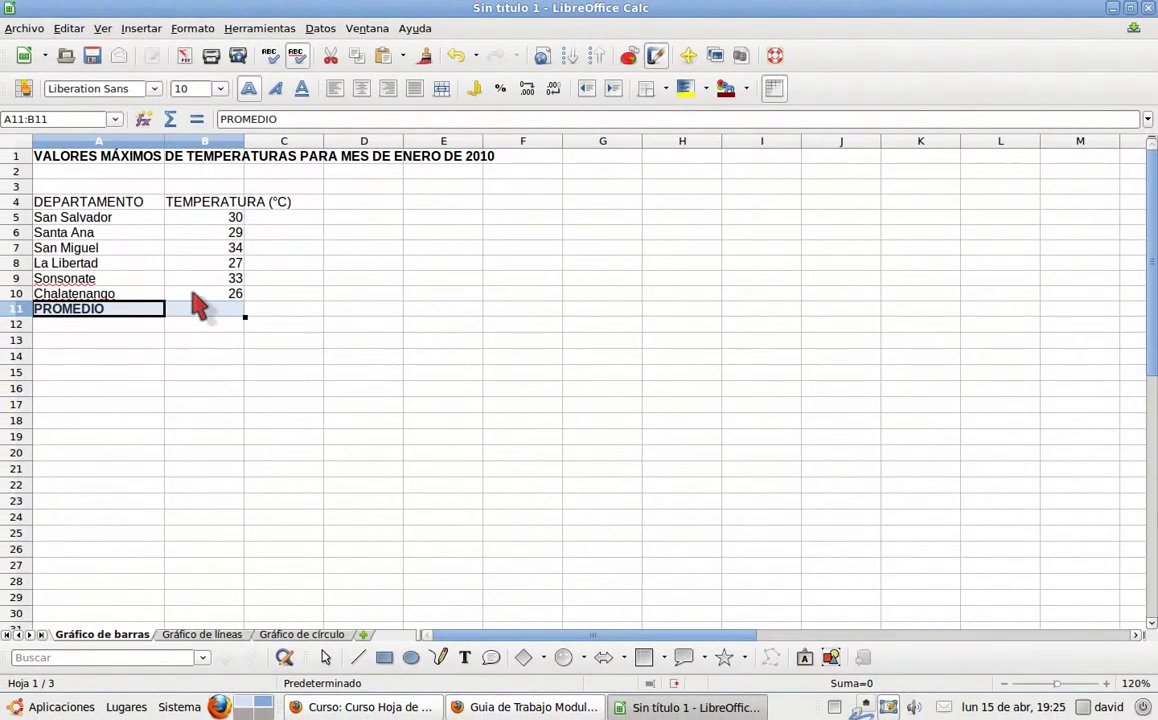
- Center the temperature cells B5:B11 horizontally, as in the guide's sample table
click(548, 710)
drag(226, 217, 230, 312)
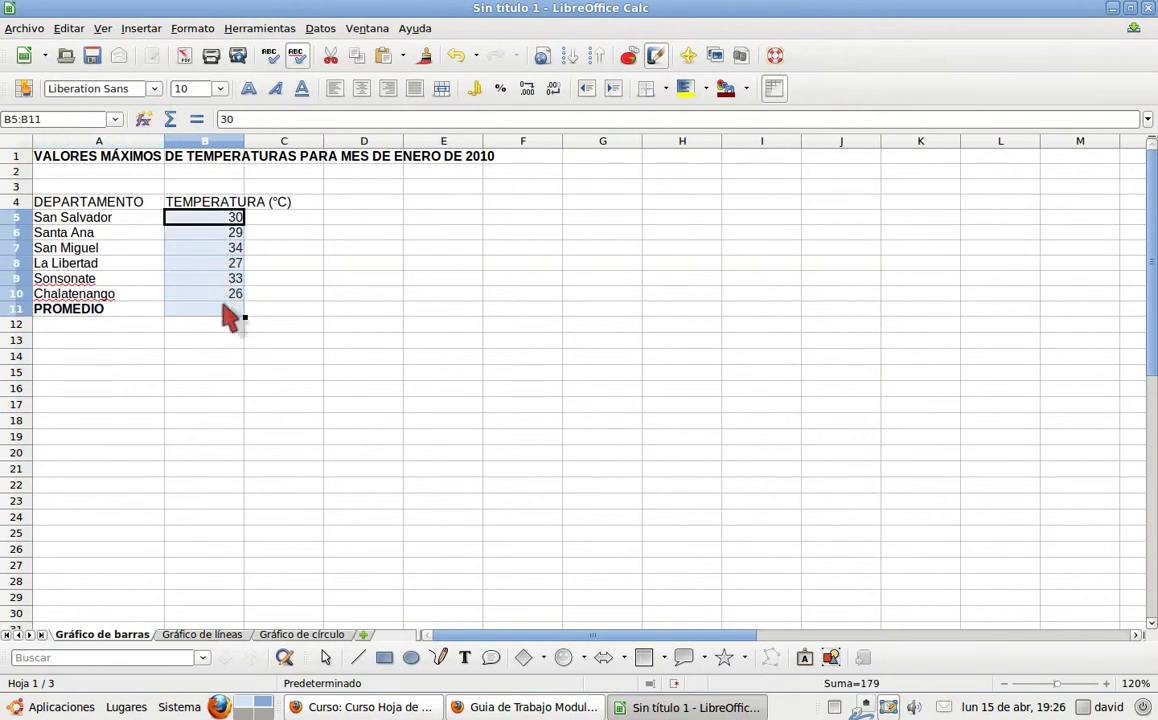
click(212, 217)
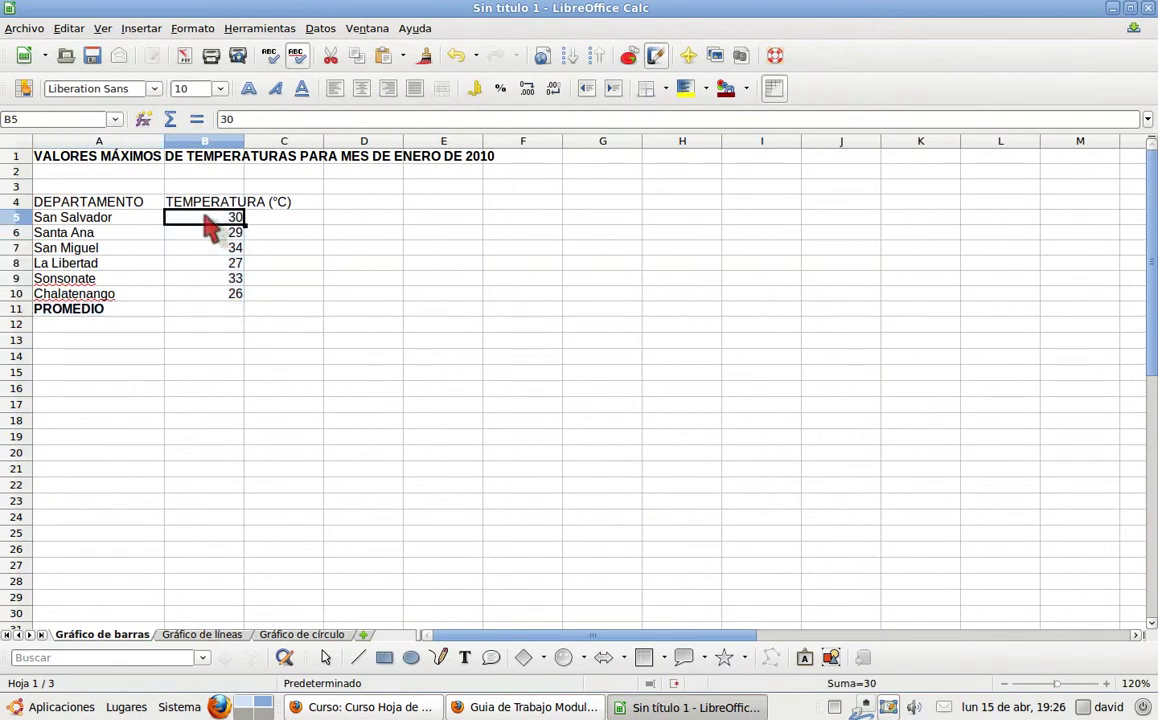
drag(205, 216, 210, 312)
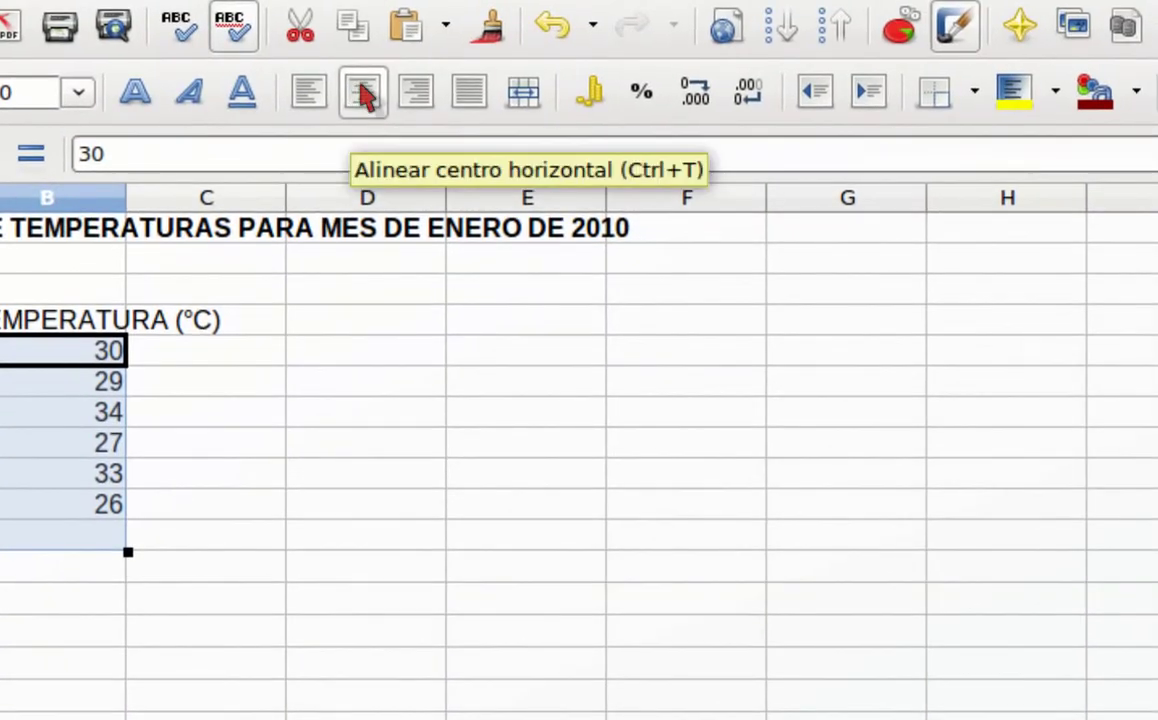
click(363, 96)
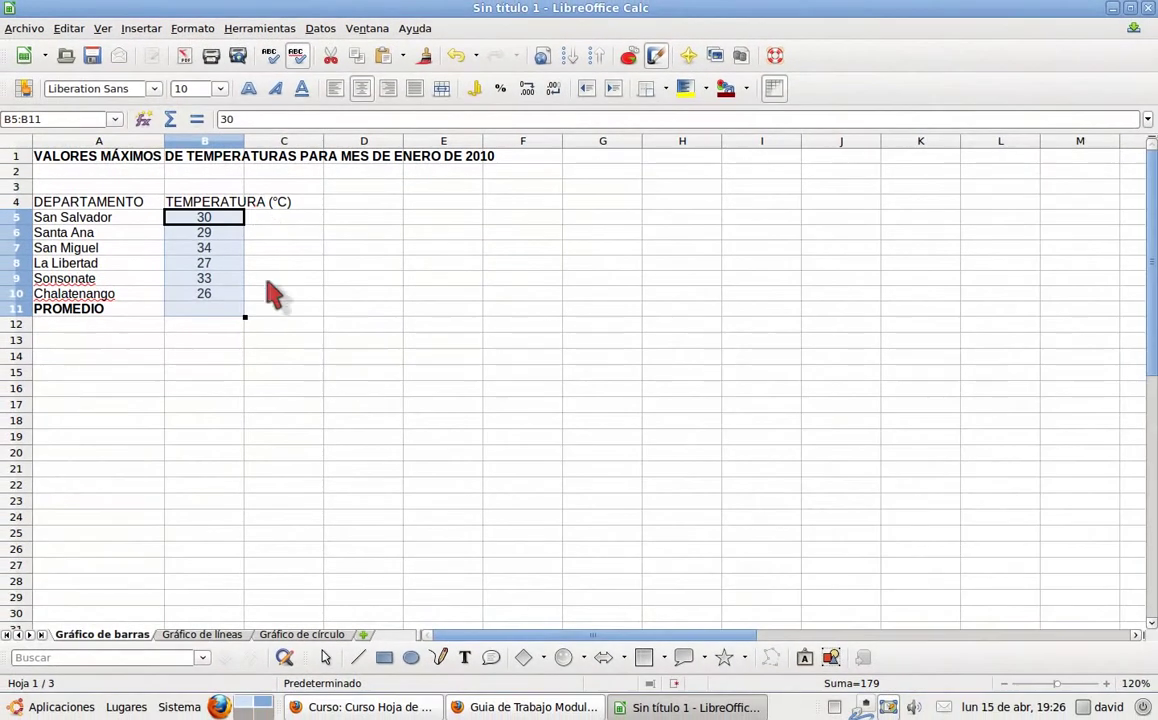
- Review the guide's sample average, and start a formula in B11 of the Calc sheet with the Function Wizard
click(182, 313)
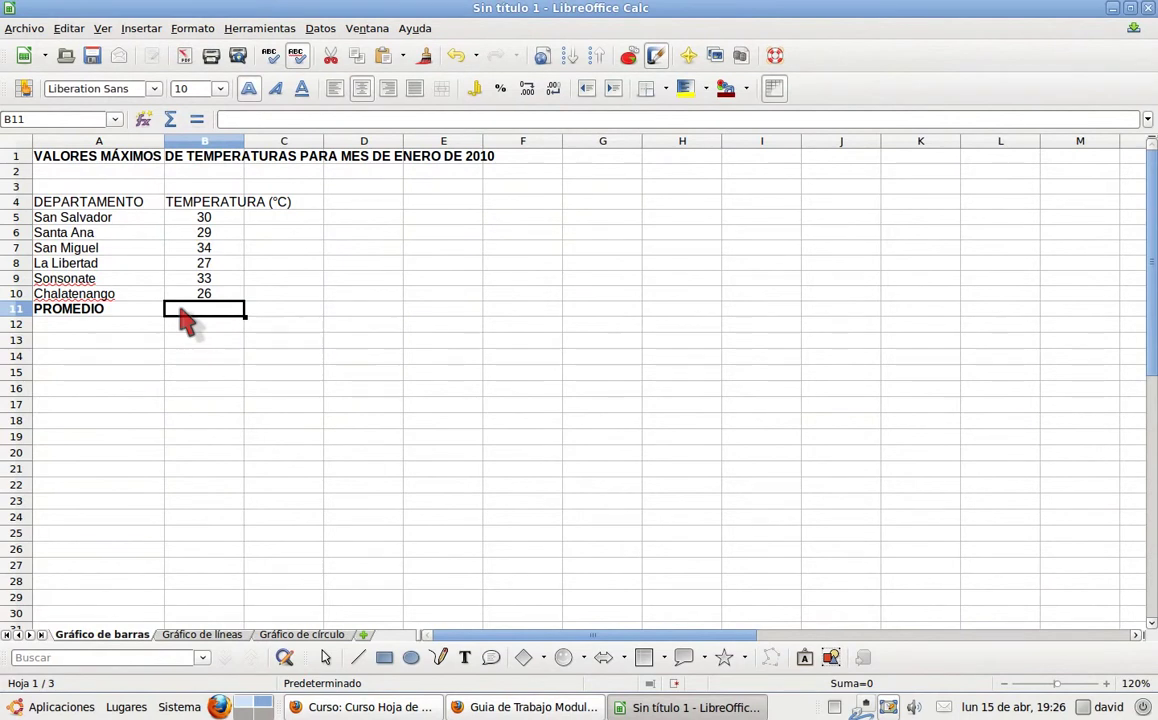
click(525, 707)
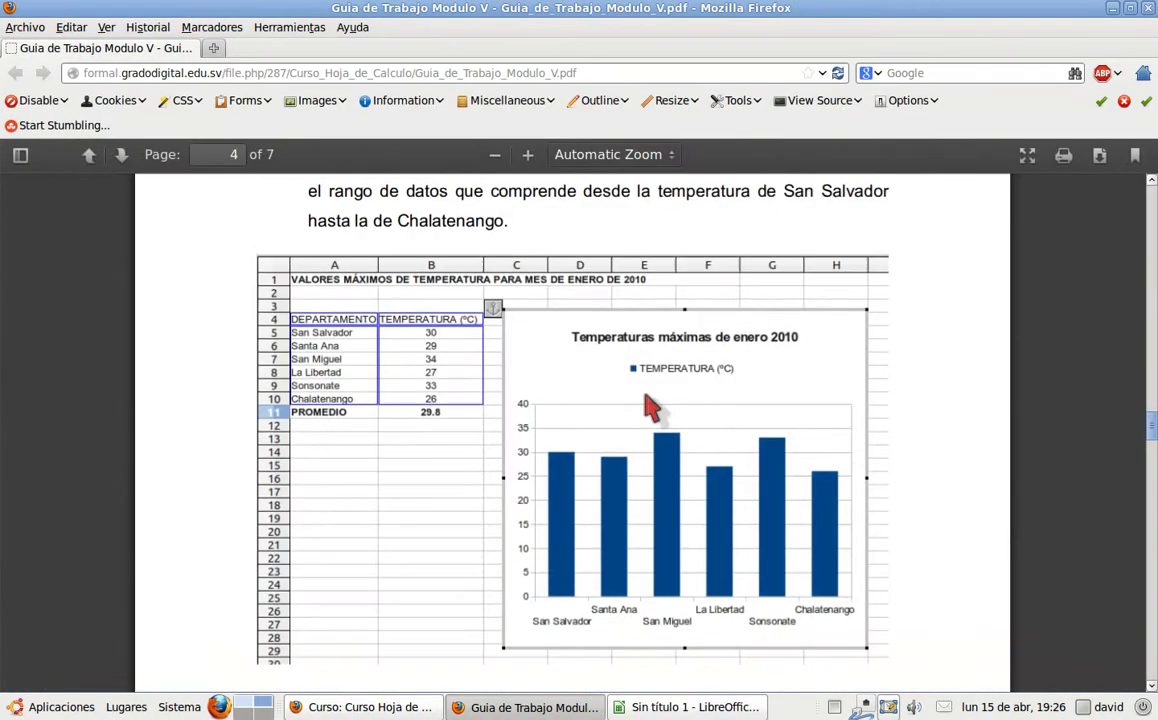
scroll(648, 397, up, 5)
scroll(648, 397, down, 5)
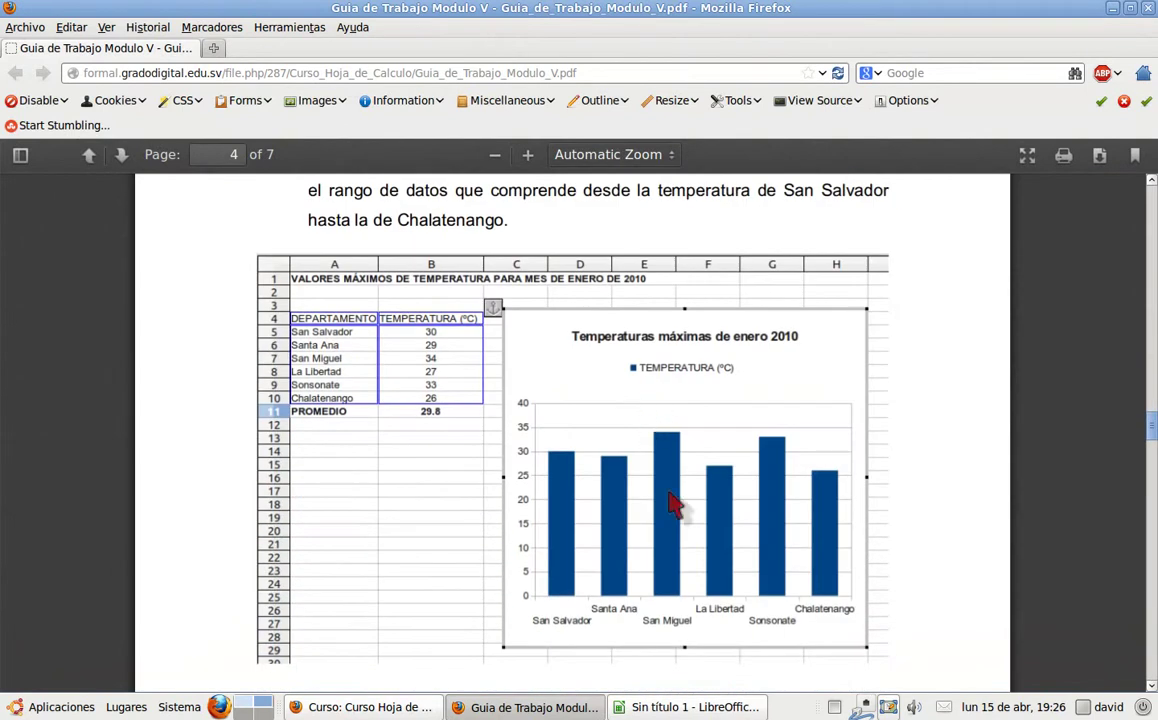
click(697, 710)
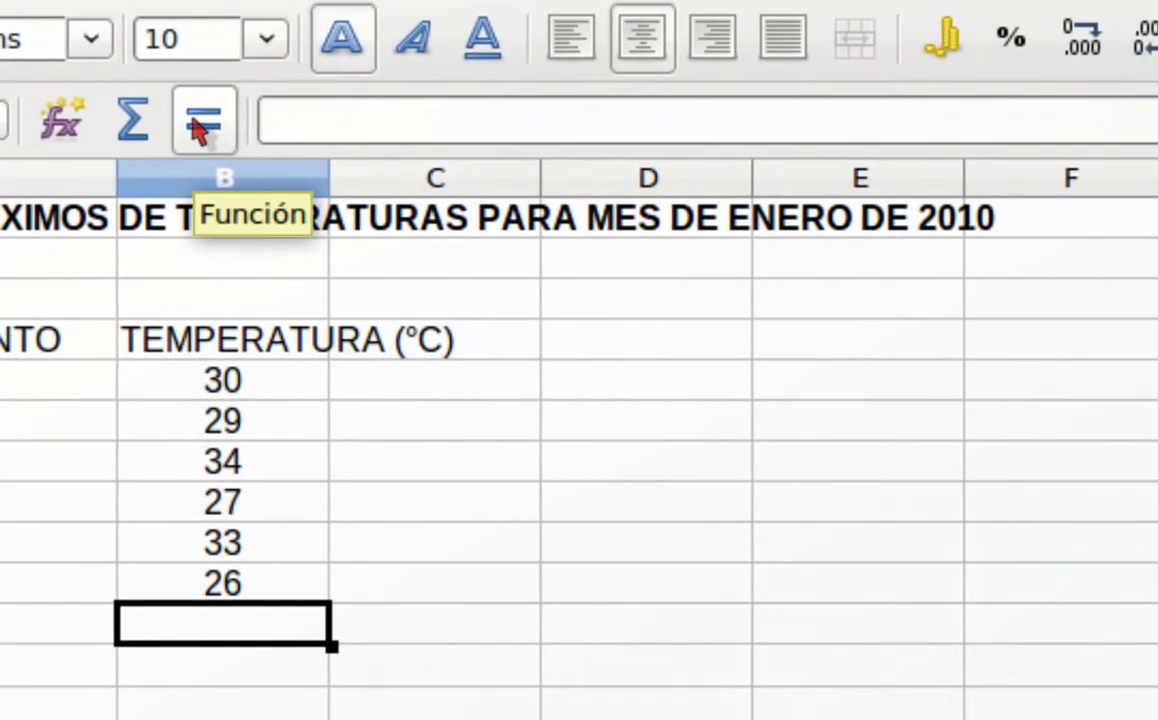
click(200, 128)
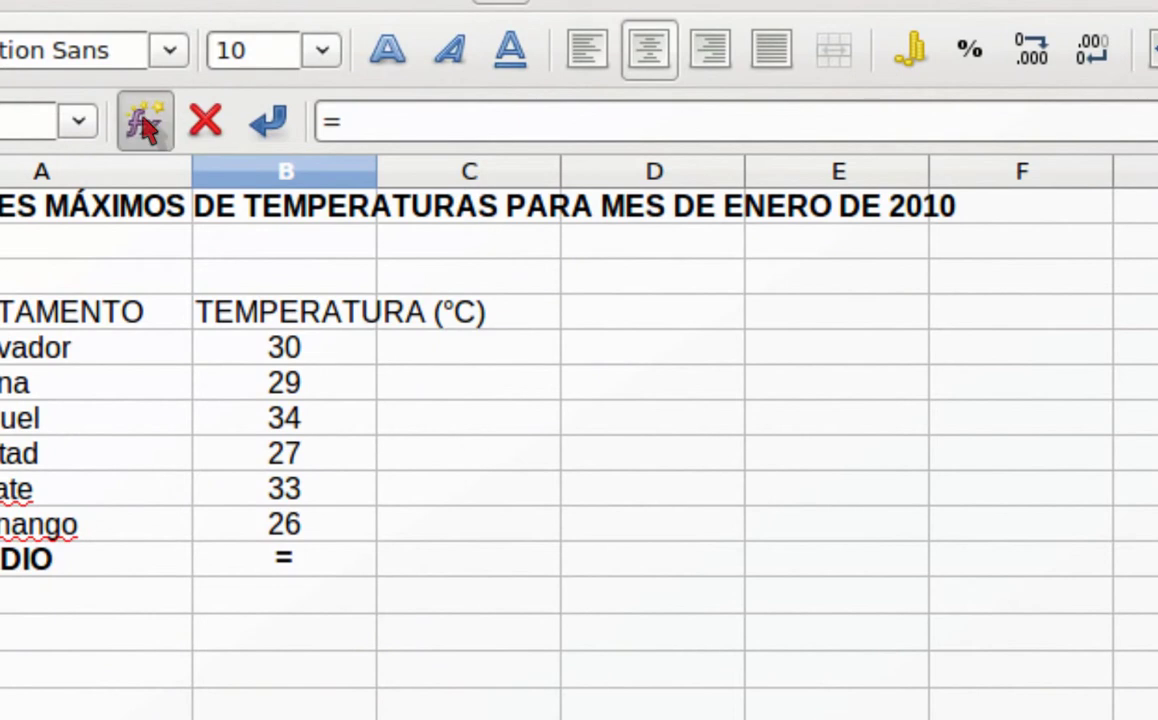
click(145, 125)
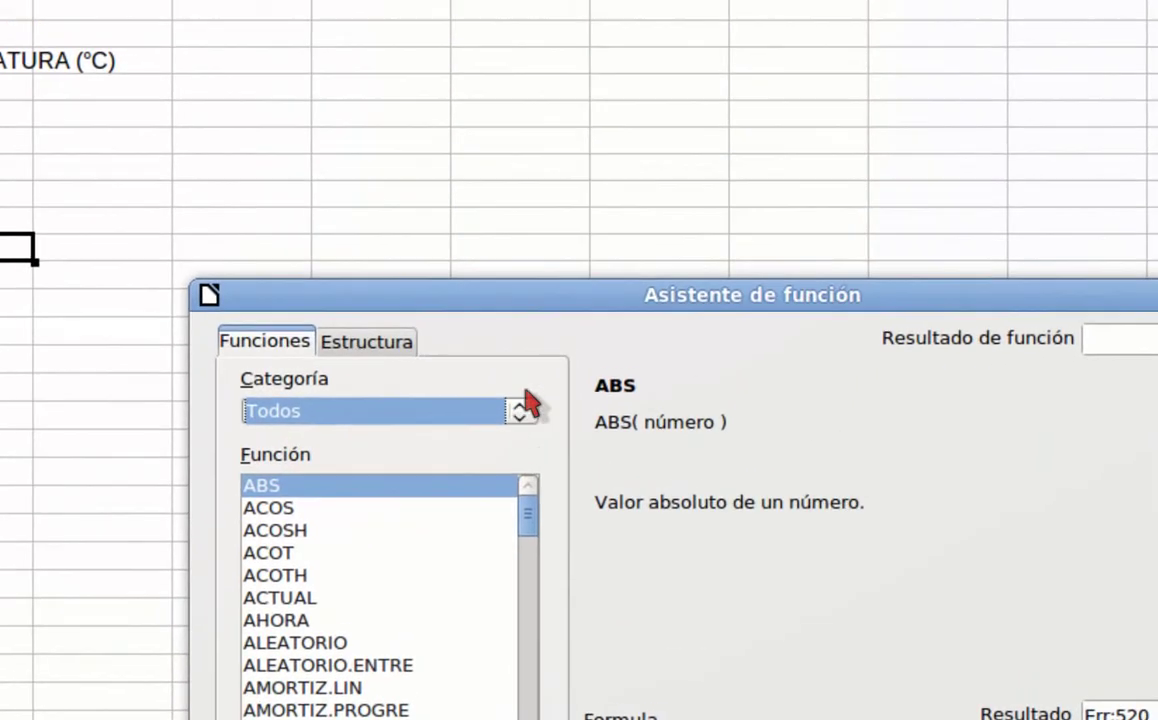
- Choose the PROMEDIO function from the Estadística category and proceed to its arguments
click(528, 405)
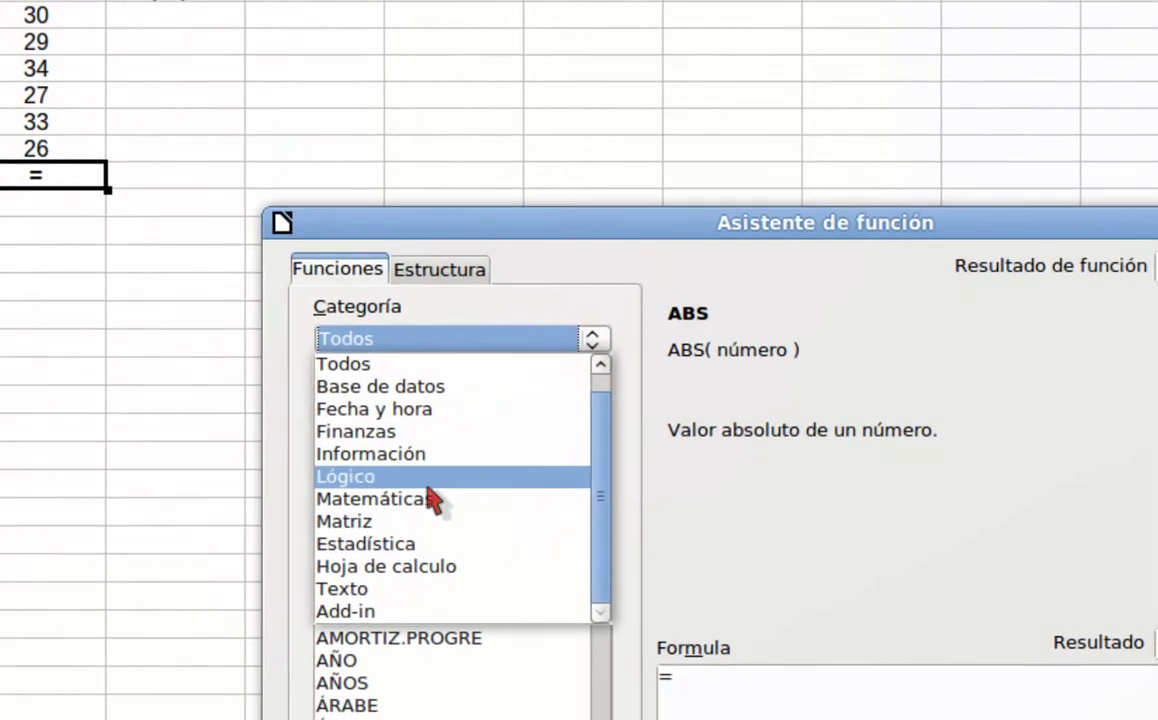
click(429, 548)
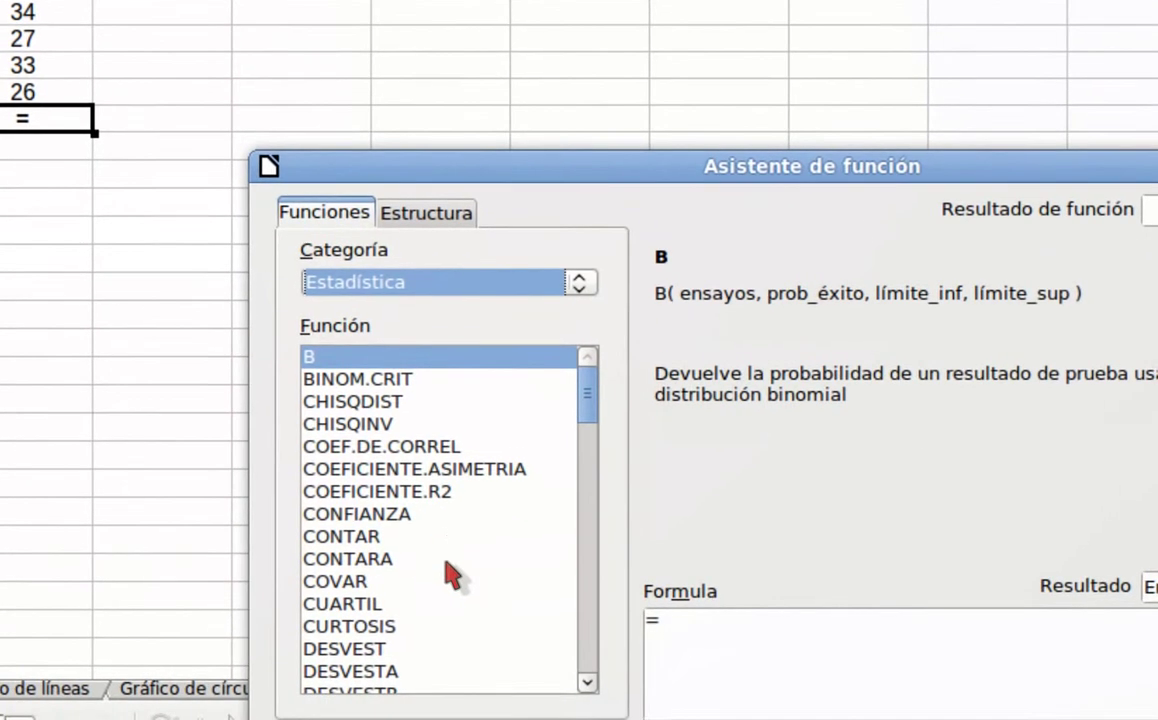
scroll(471, 605, down, 5)
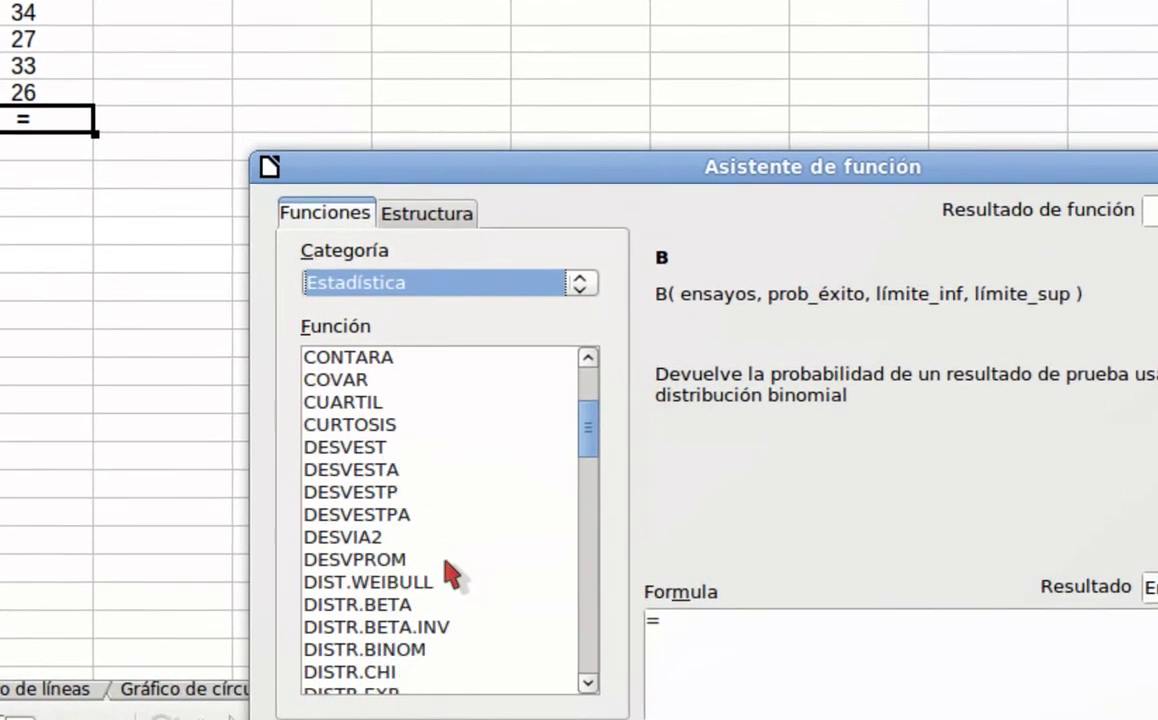
scroll(471, 558, down, 5)
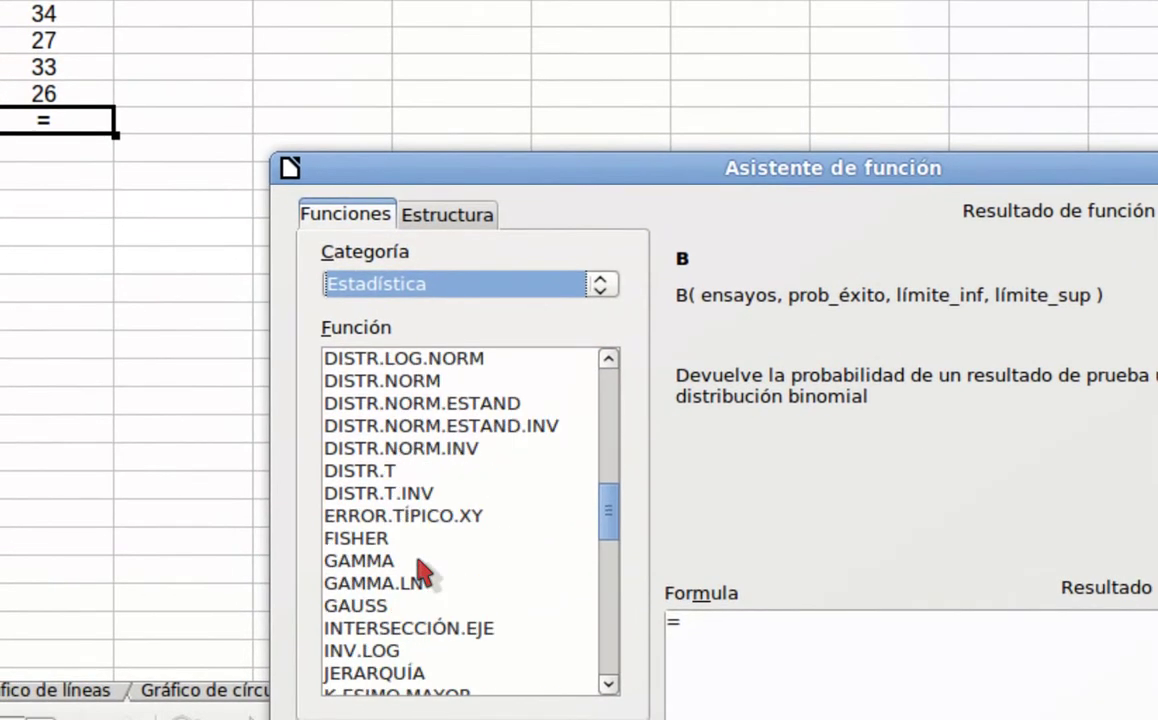
scroll(423, 570, down, 3)
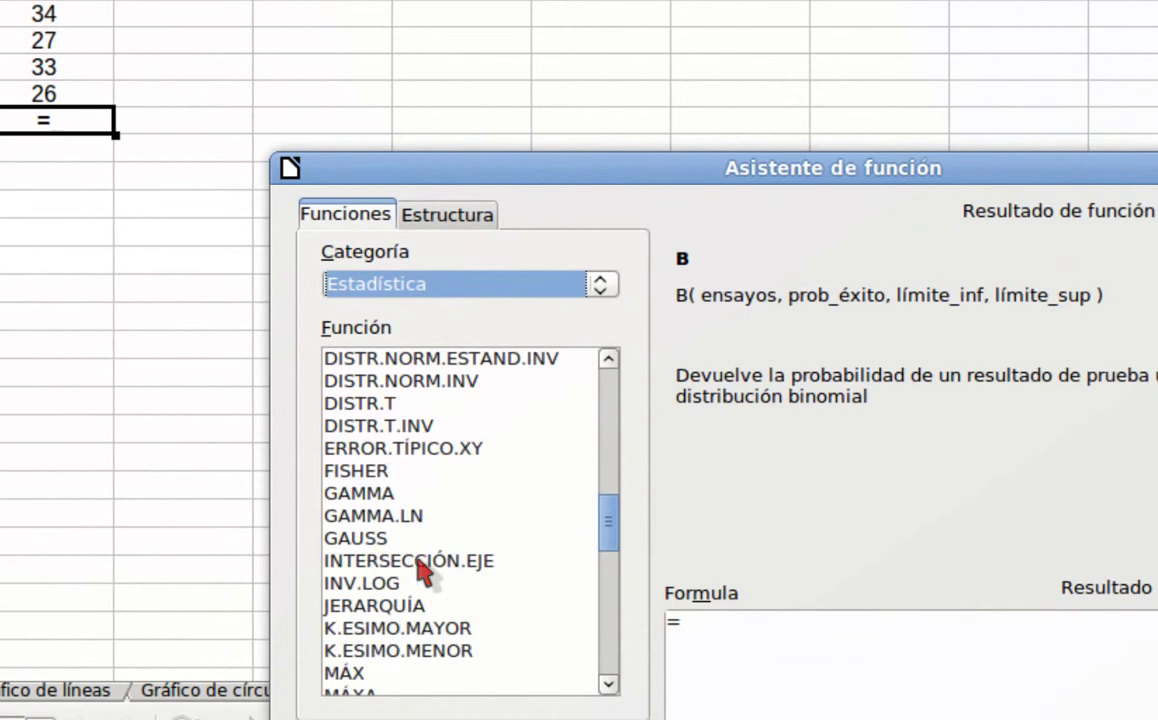
scroll(420, 566, down, 3)
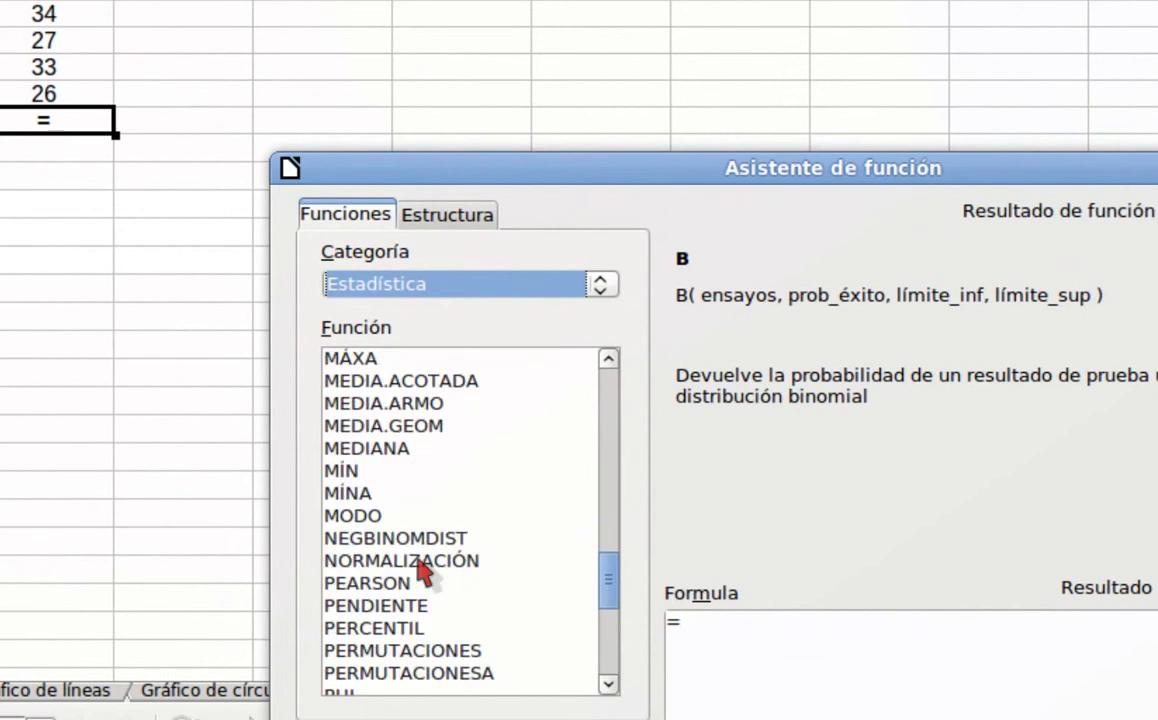
scroll(423, 570, down, 1)
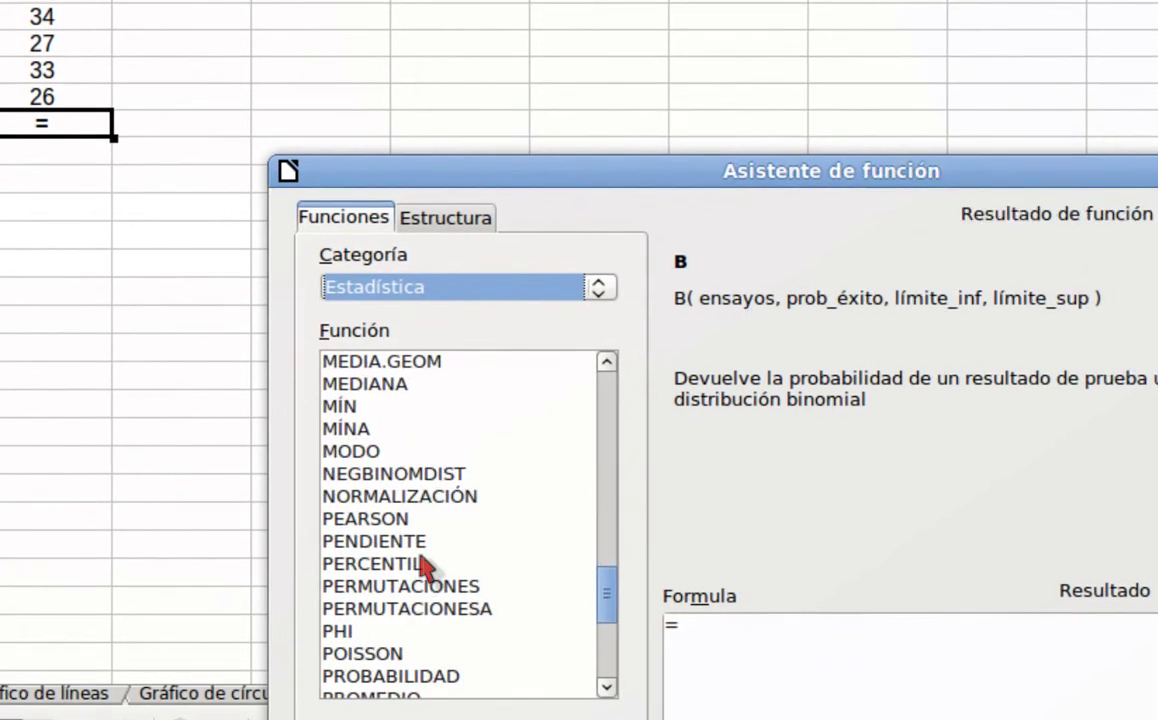
scroll(425, 566, down, 2)
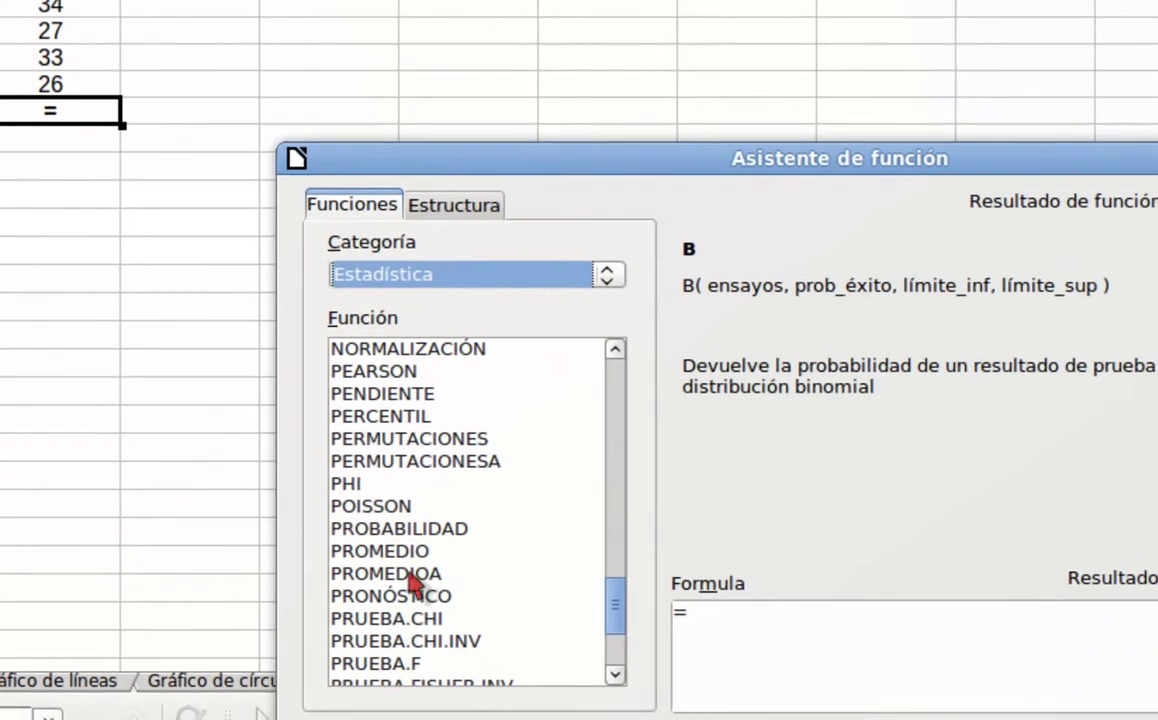
click(403, 563)
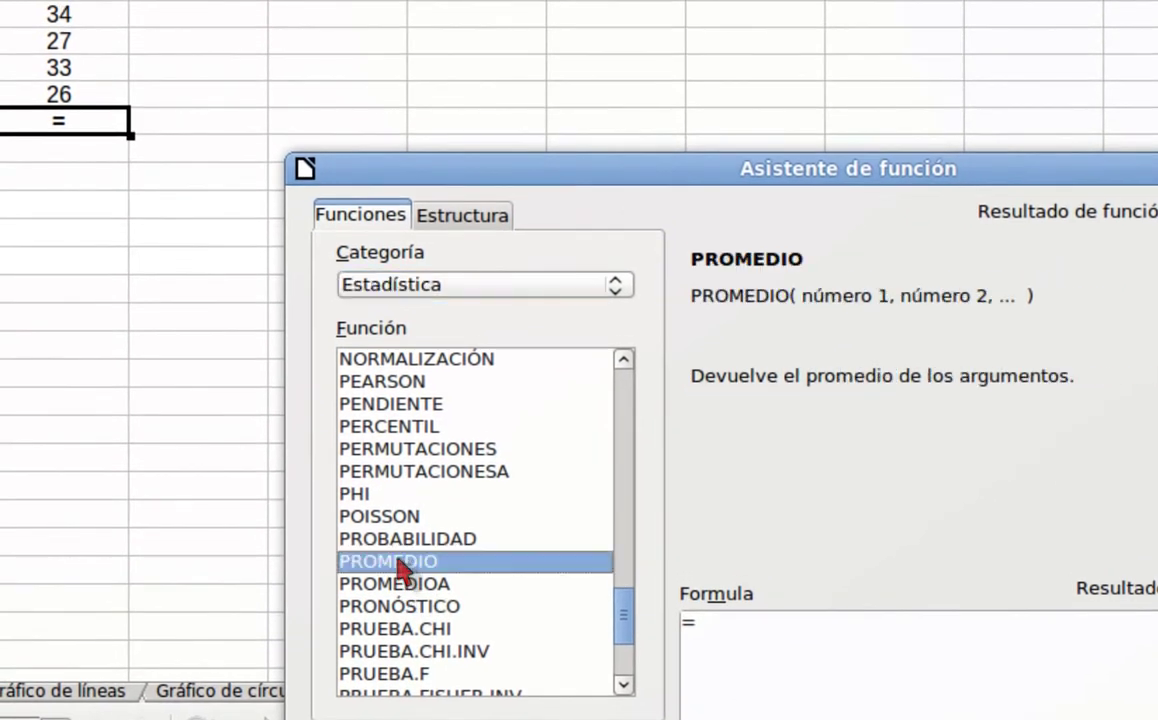
scroll(430, 570, down, 2)
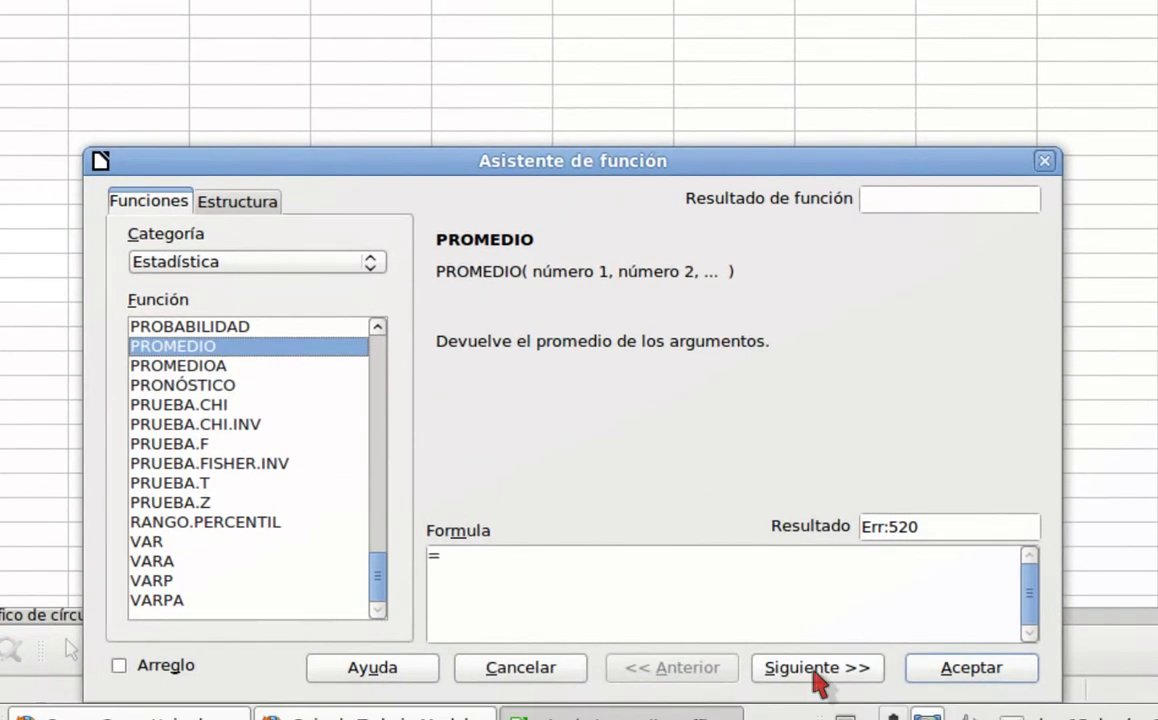
click(815, 675)
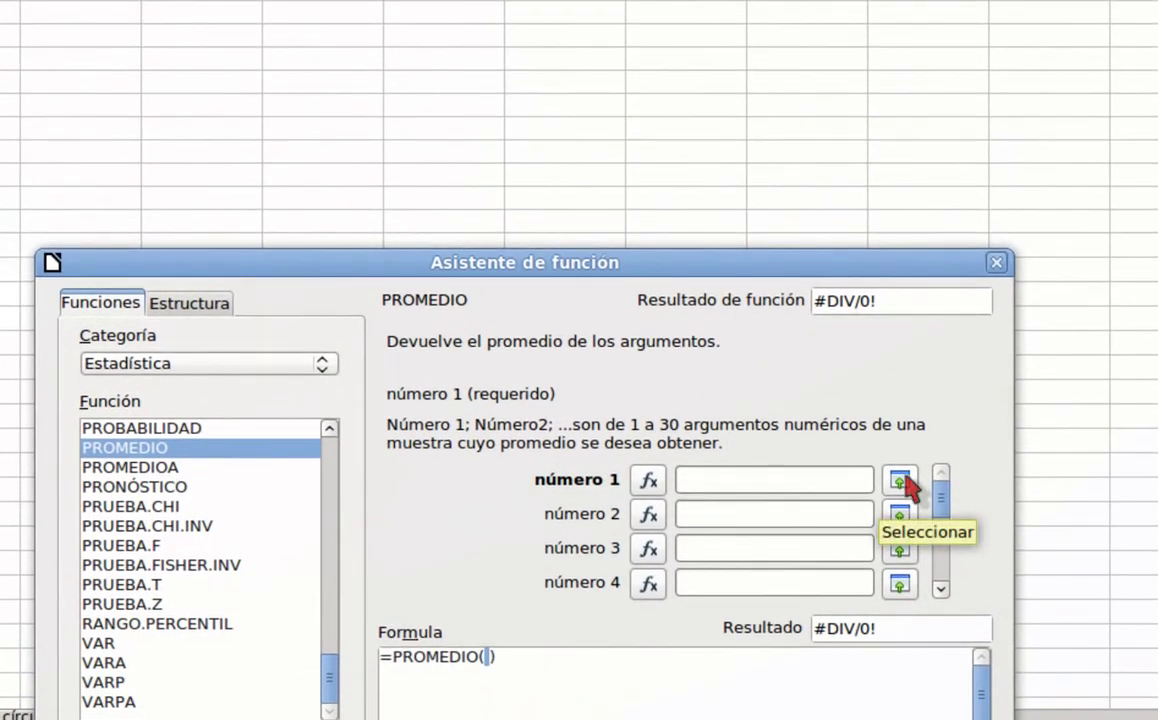
- Set the first PROMEDIO argument to the range B5:B10 and insert the formula in B11
click(900, 482)
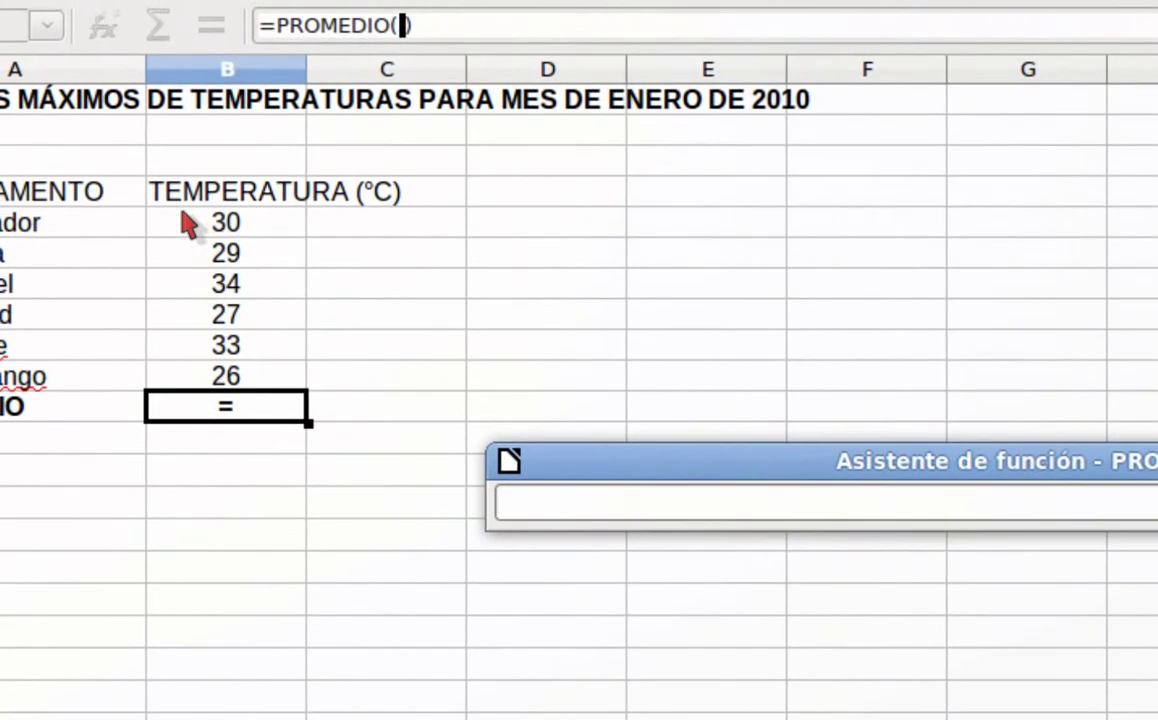
drag(190, 225, 765, 348)
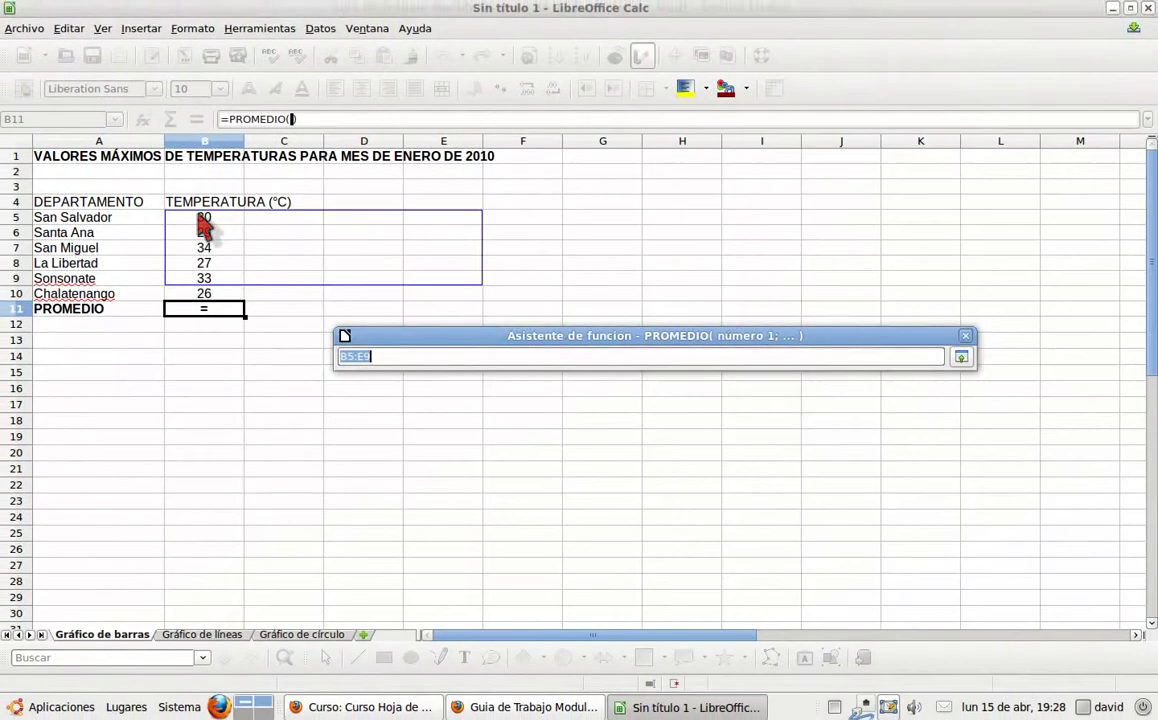
click(202, 220)
drag(197, 222, 192, 298)
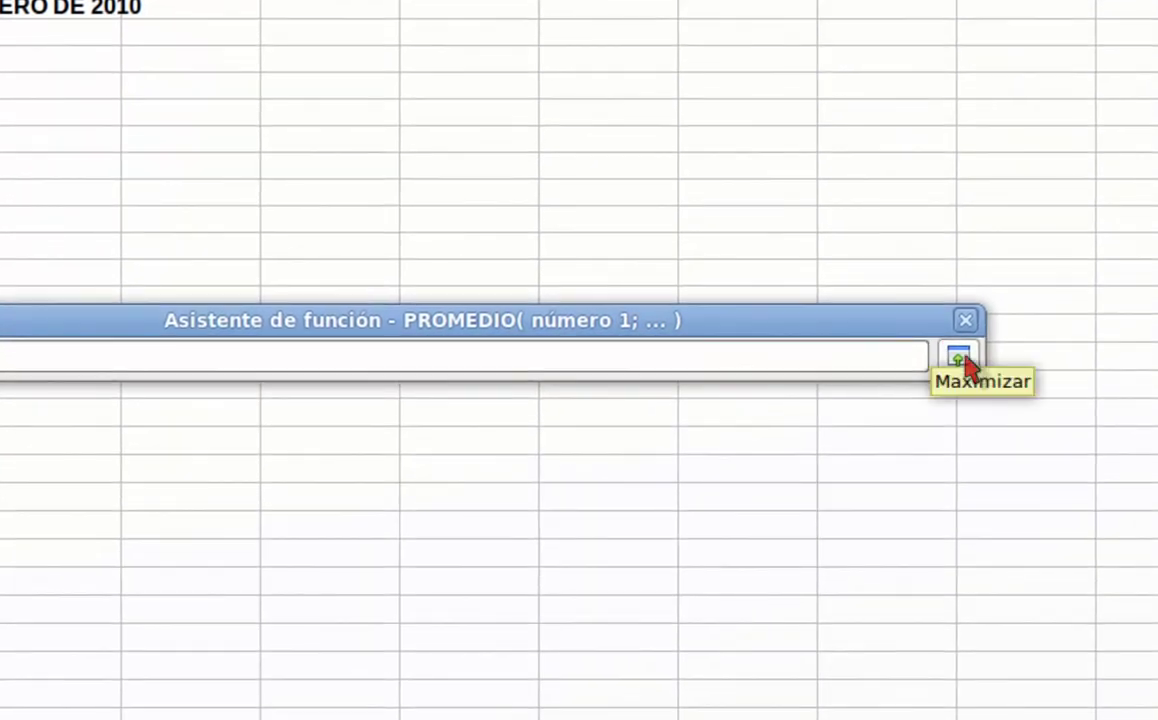
click(962, 360)
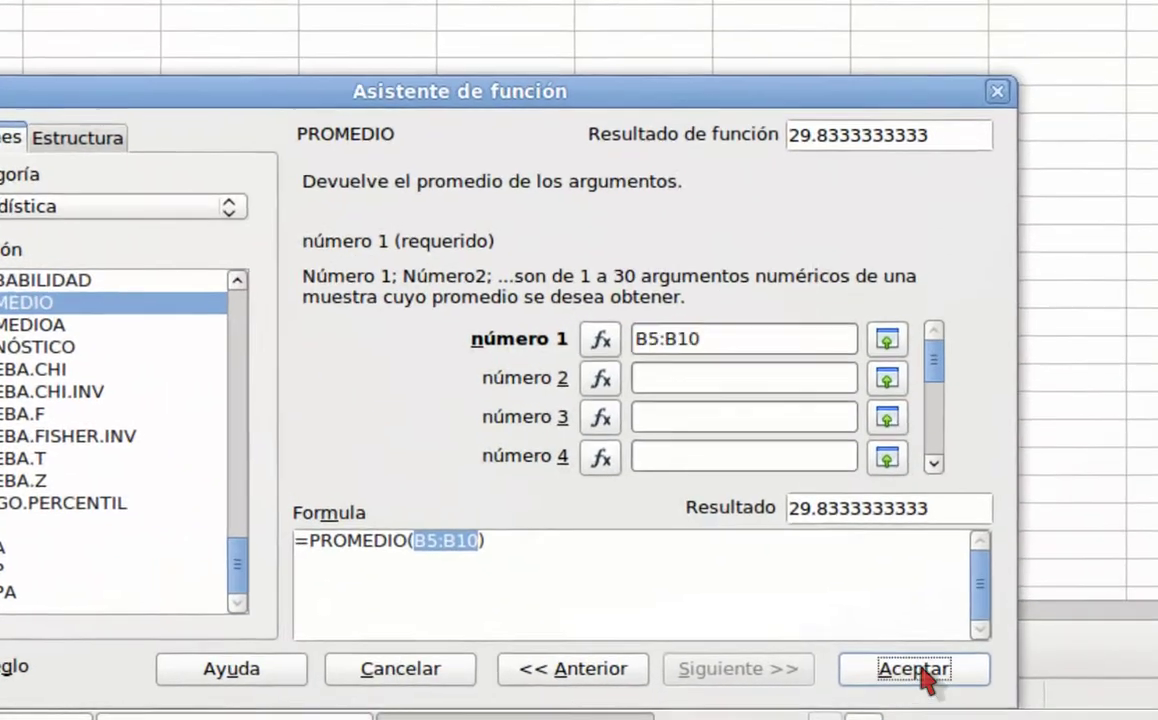
click(925, 676)
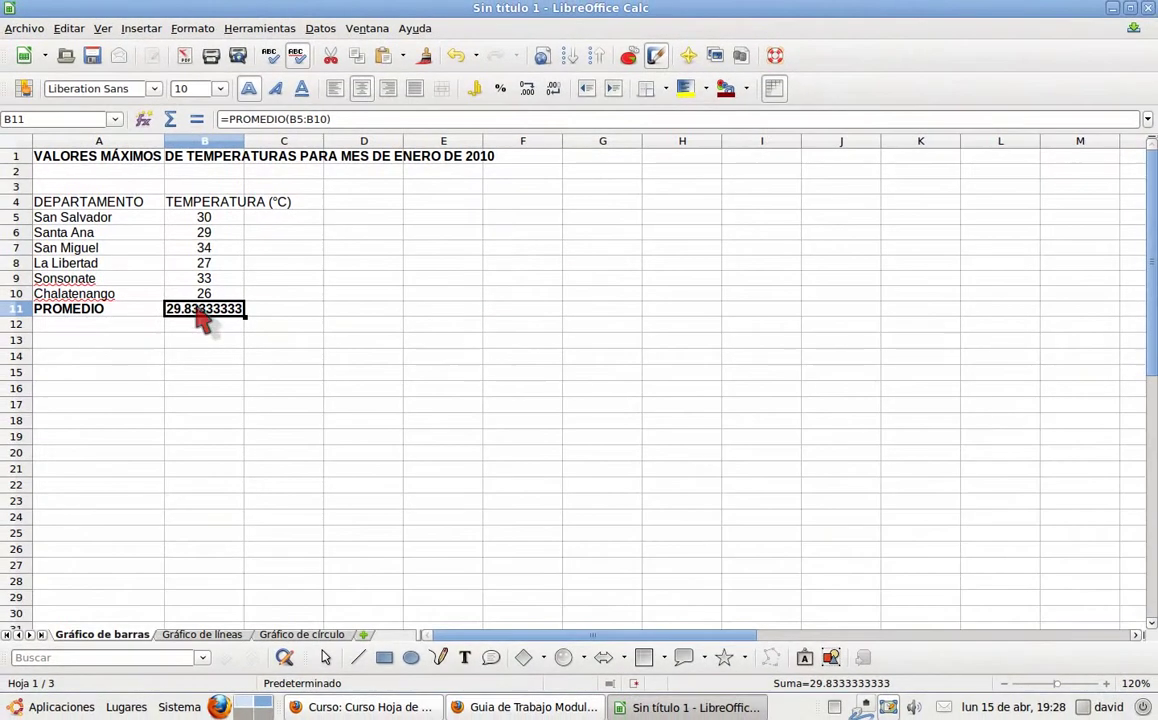
- Compare the average with the guide's sample table and format B11 as a number with 1 decimal place
click(520, 706)
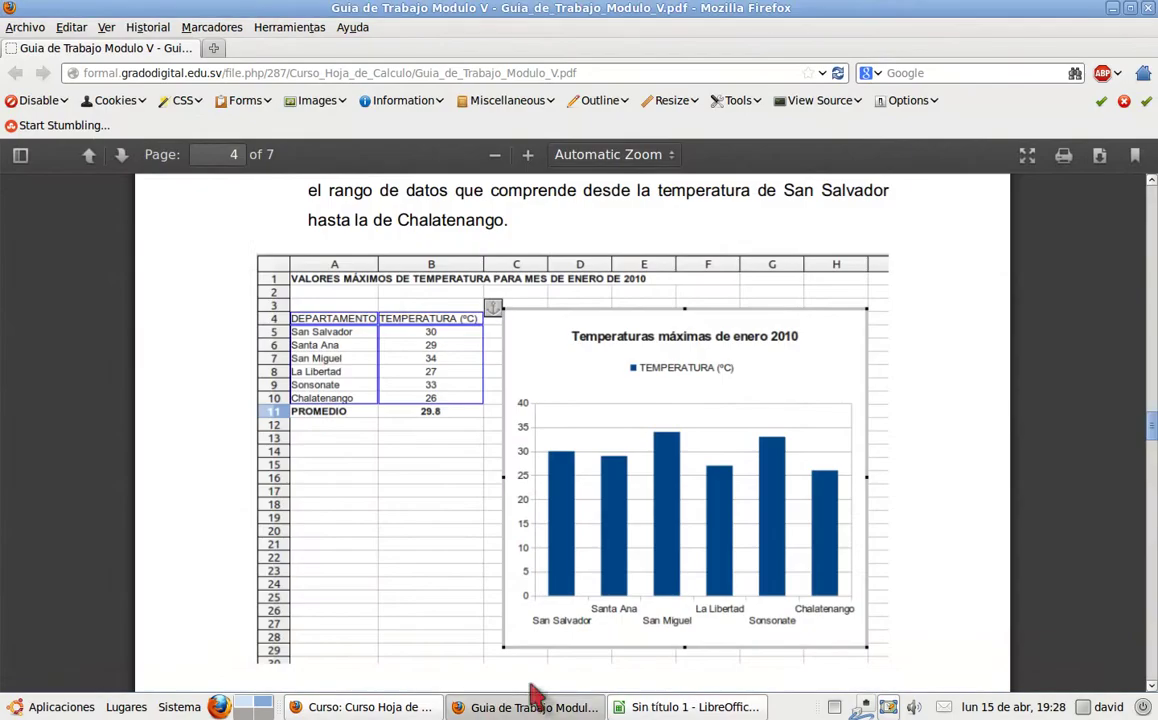
click(675, 707)
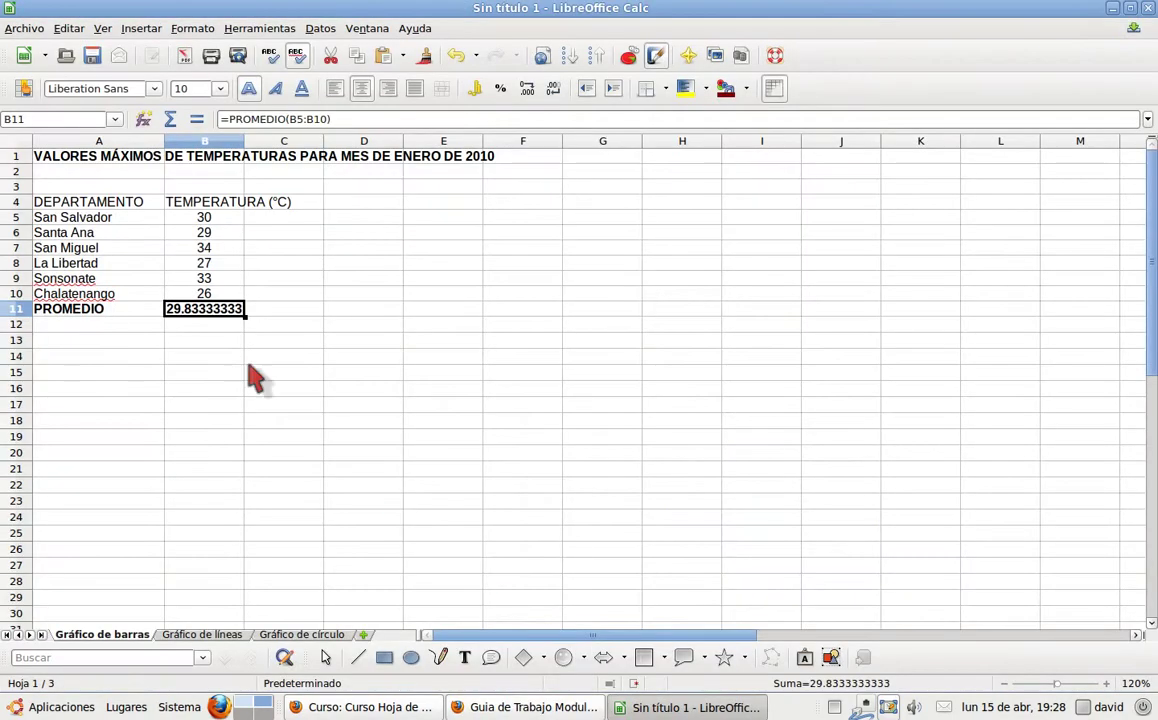
right_click(199, 318)
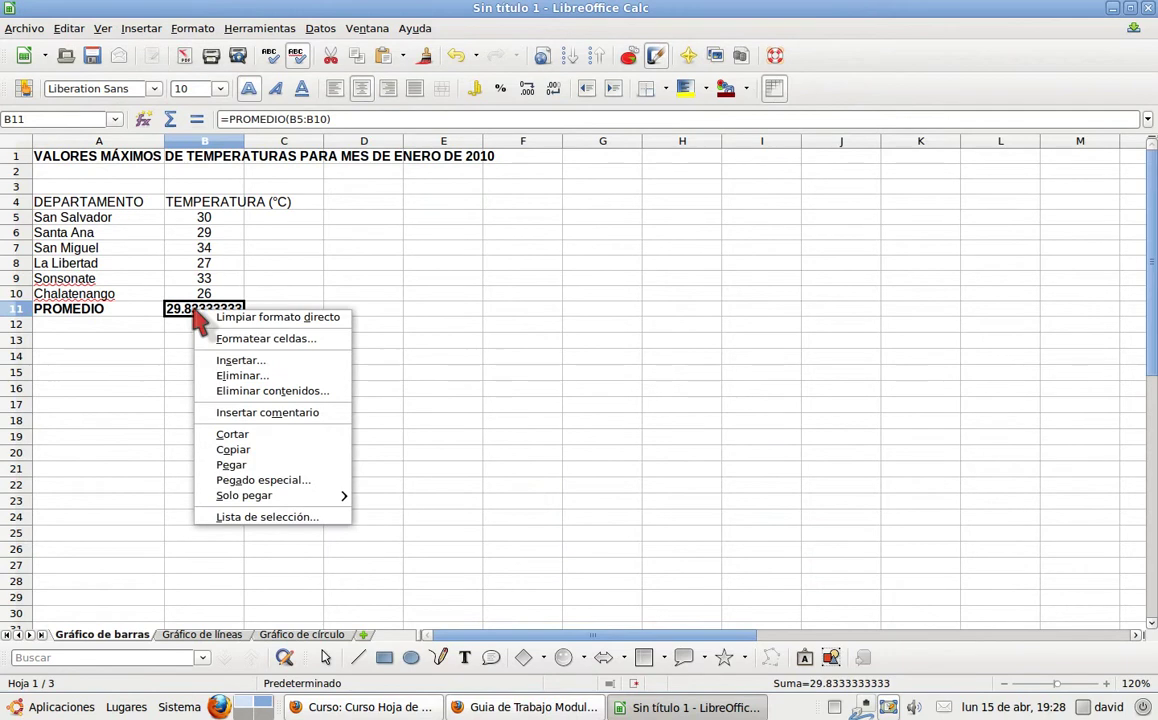
click(193, 320)
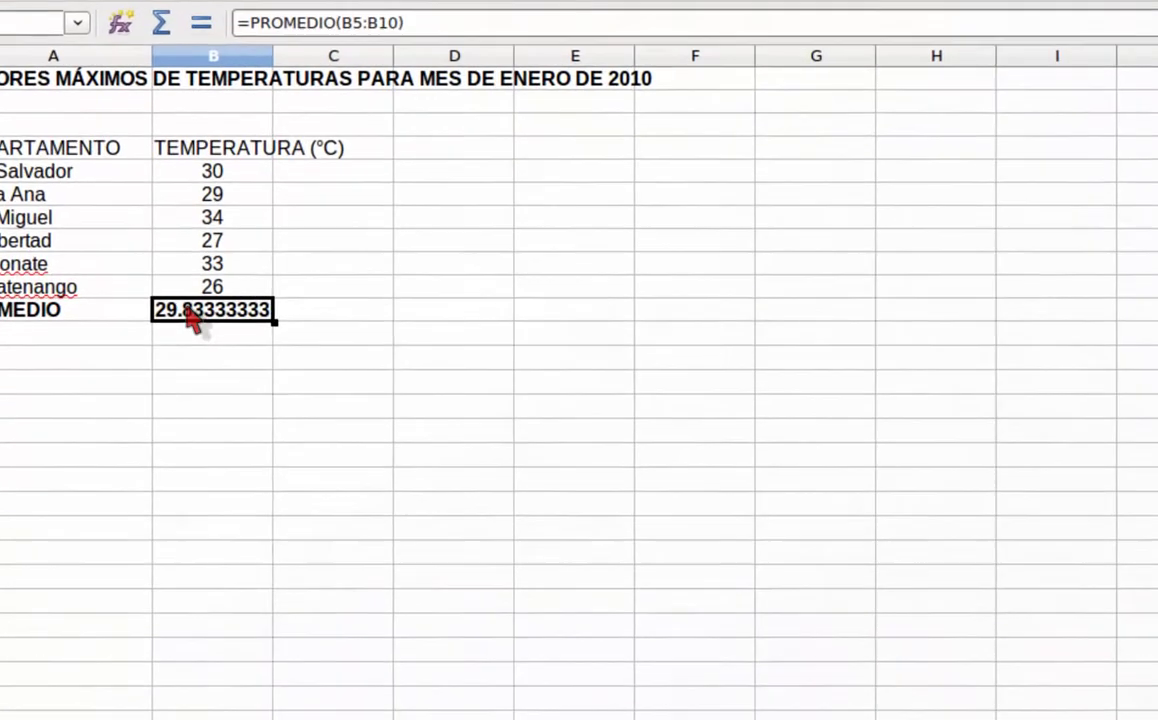
right_click(193, 318)
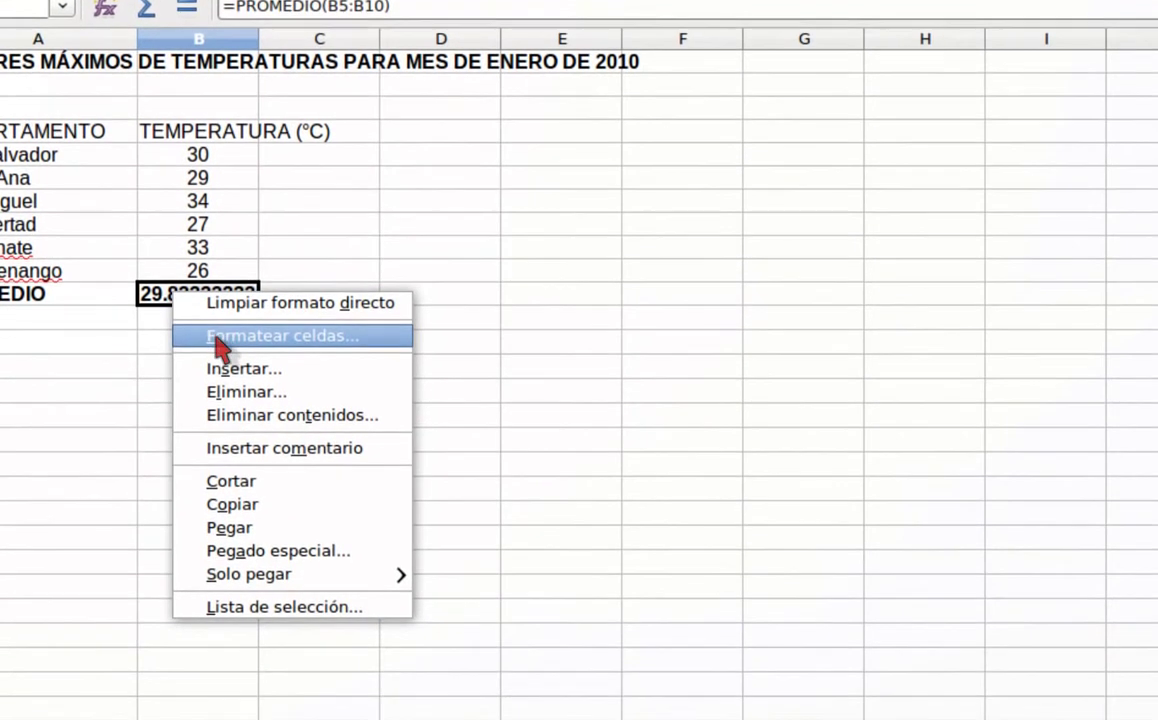
click(220, 340)
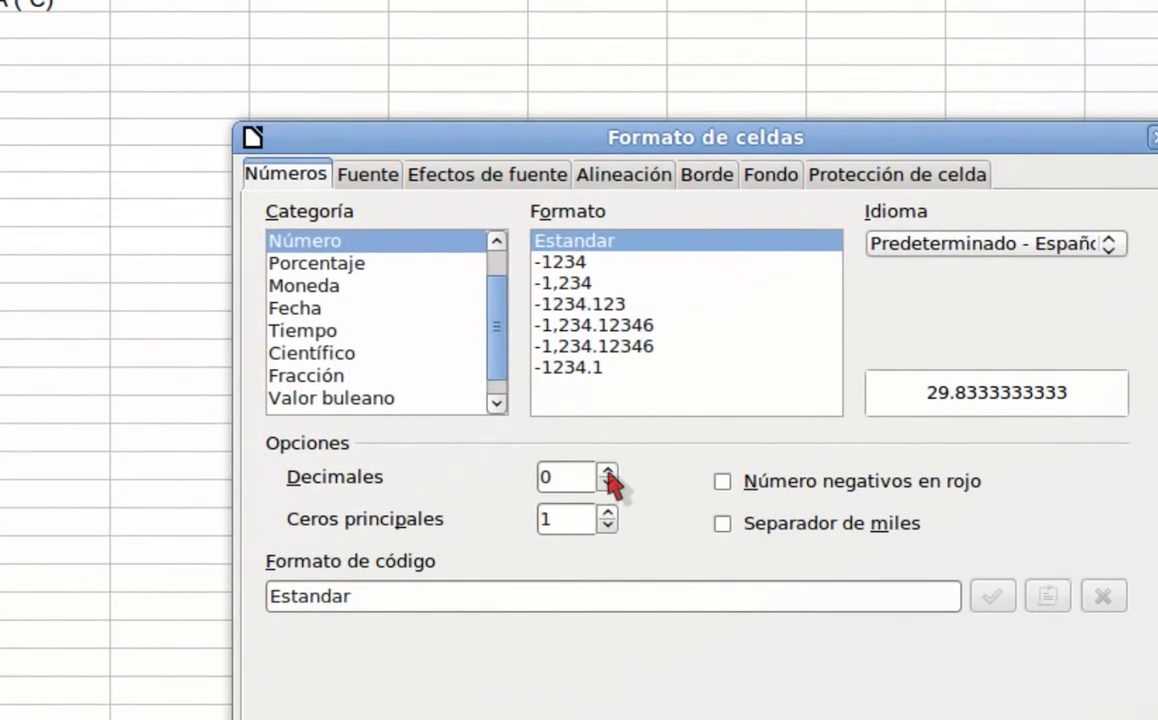
click(608, 472)
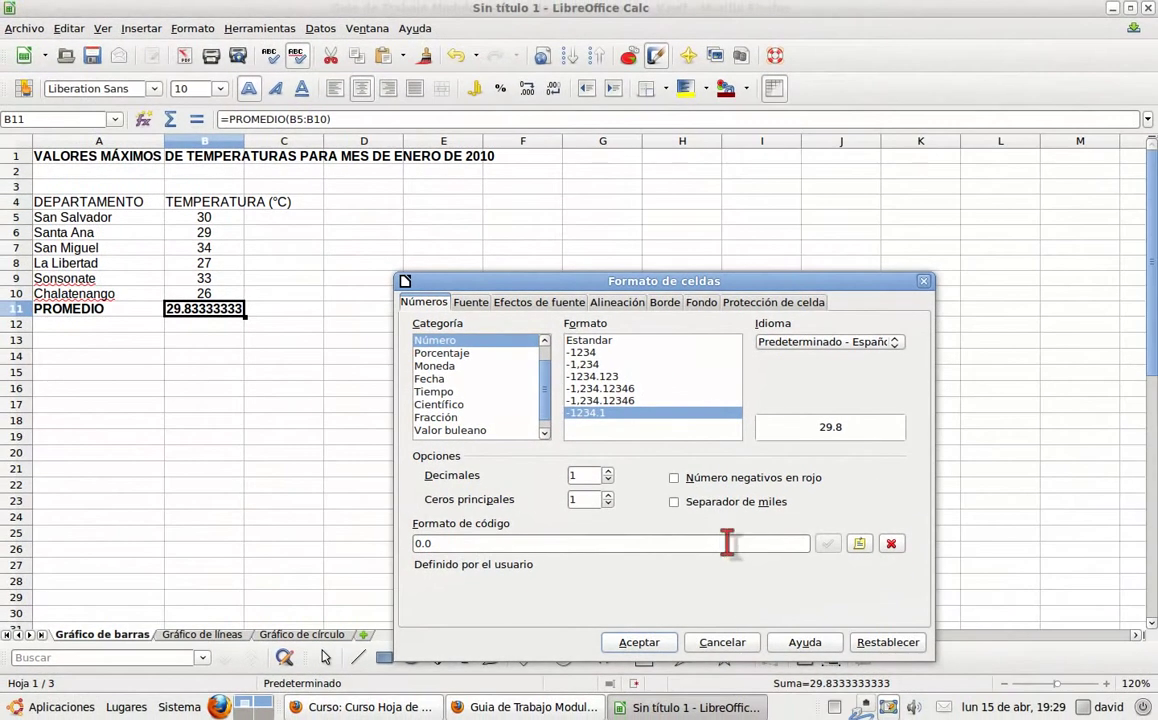
click(642, 644)
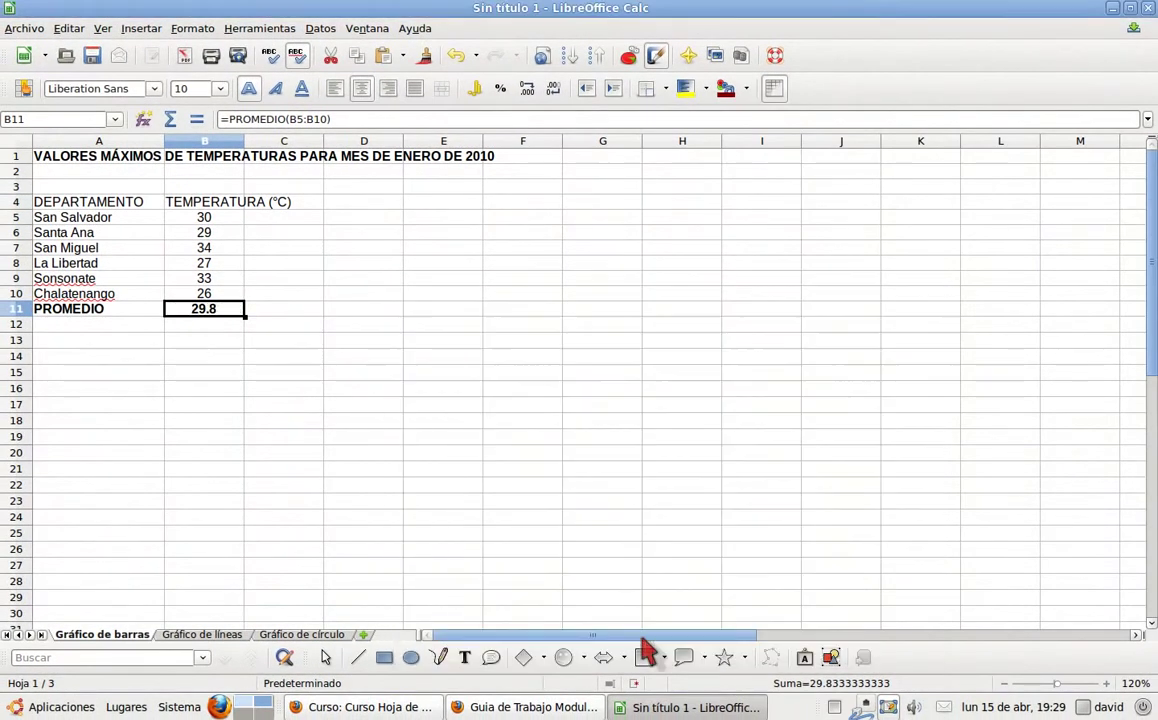
- Review the guide's sample chart, select A4:B10 in the Calc sheet and widen column B to fit its TEMPERATURA (°C) heading
click(619, 707)
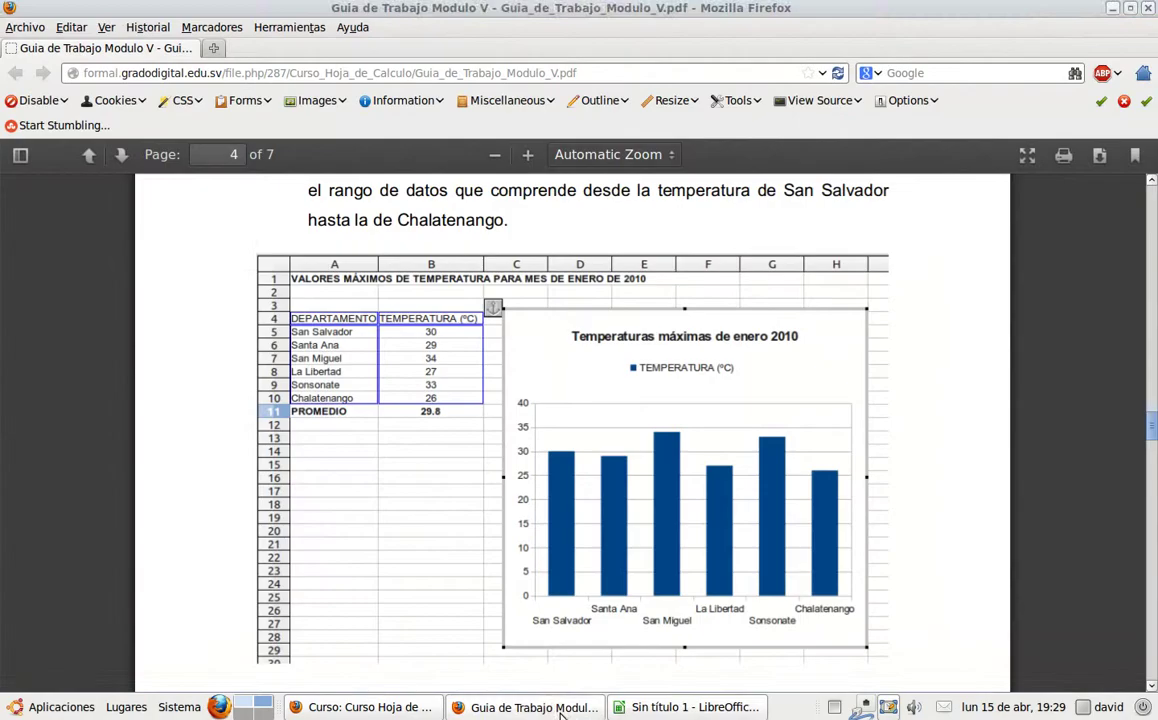
click(651, 708)
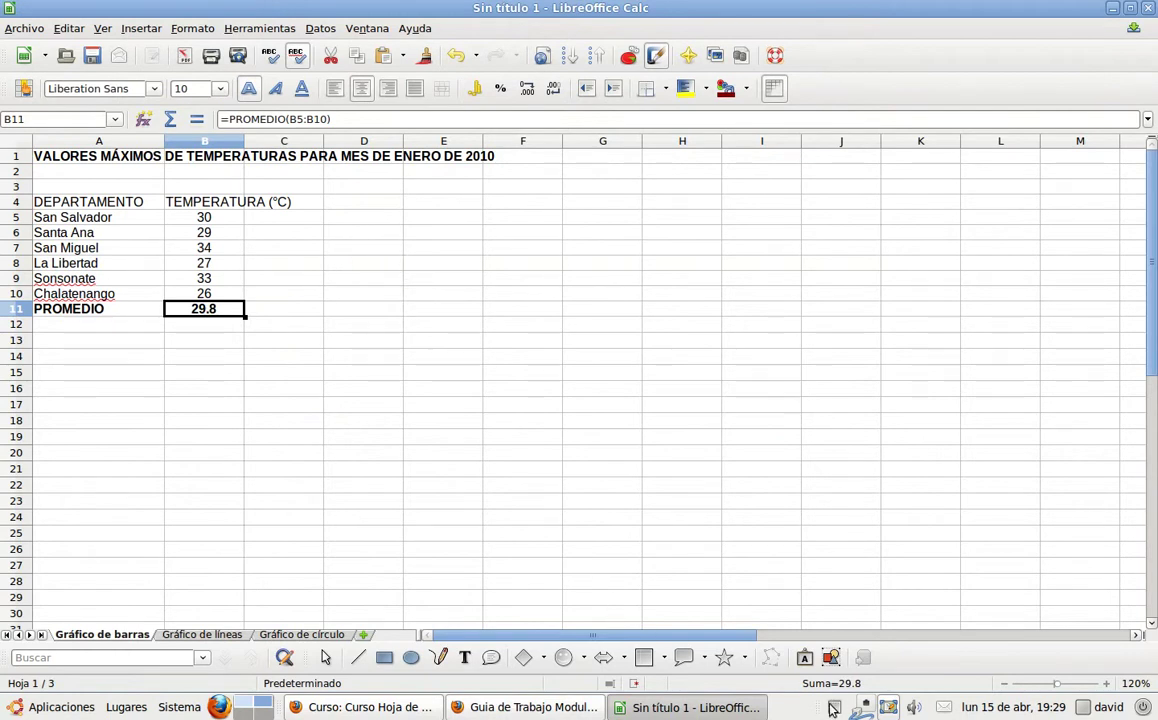
click(53, 204)
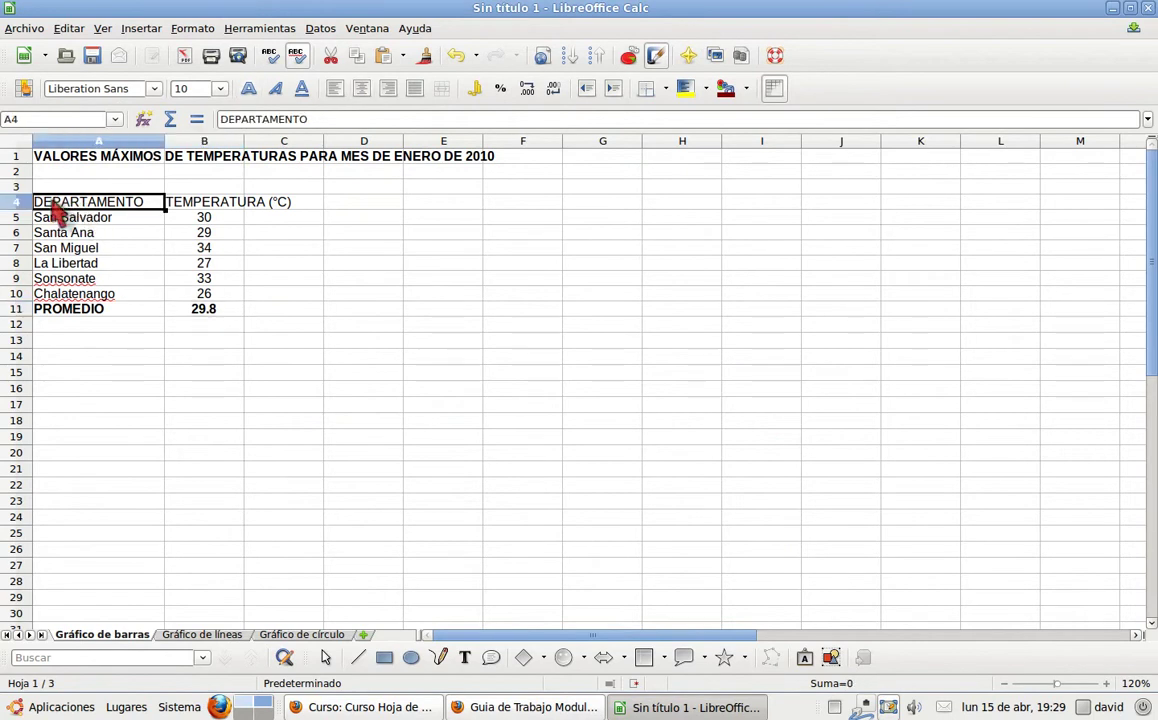
drag(55, 210, 222, 300)
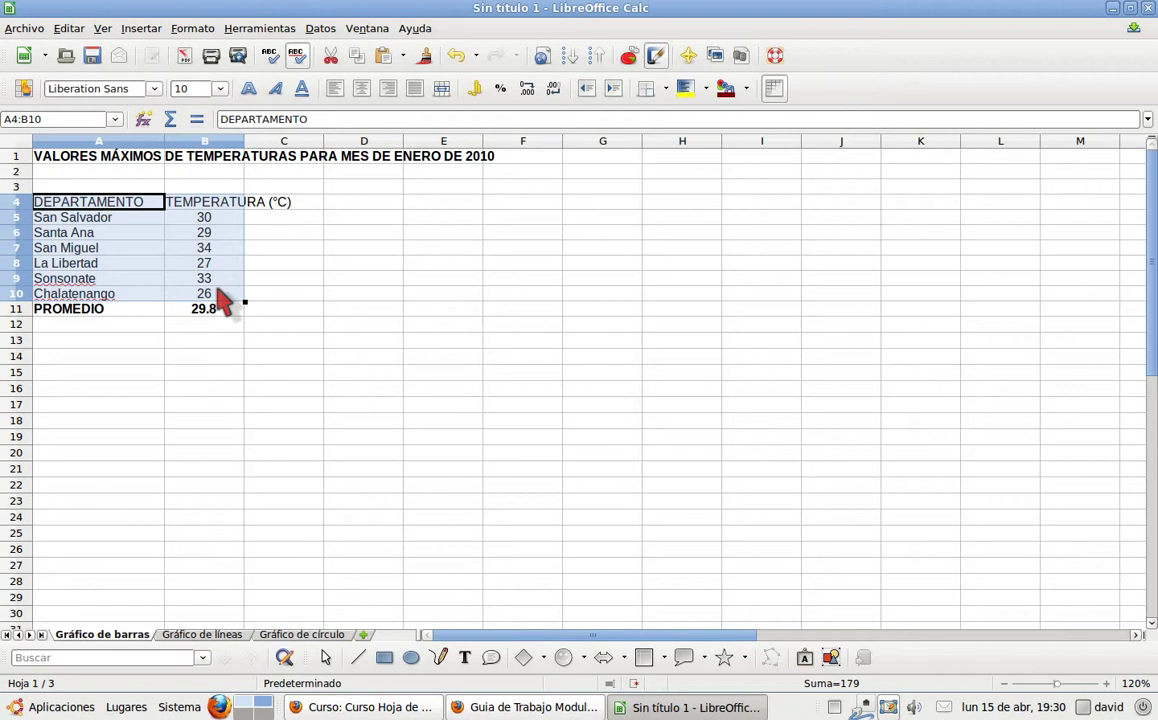
drag(244, 141, 296, 150)
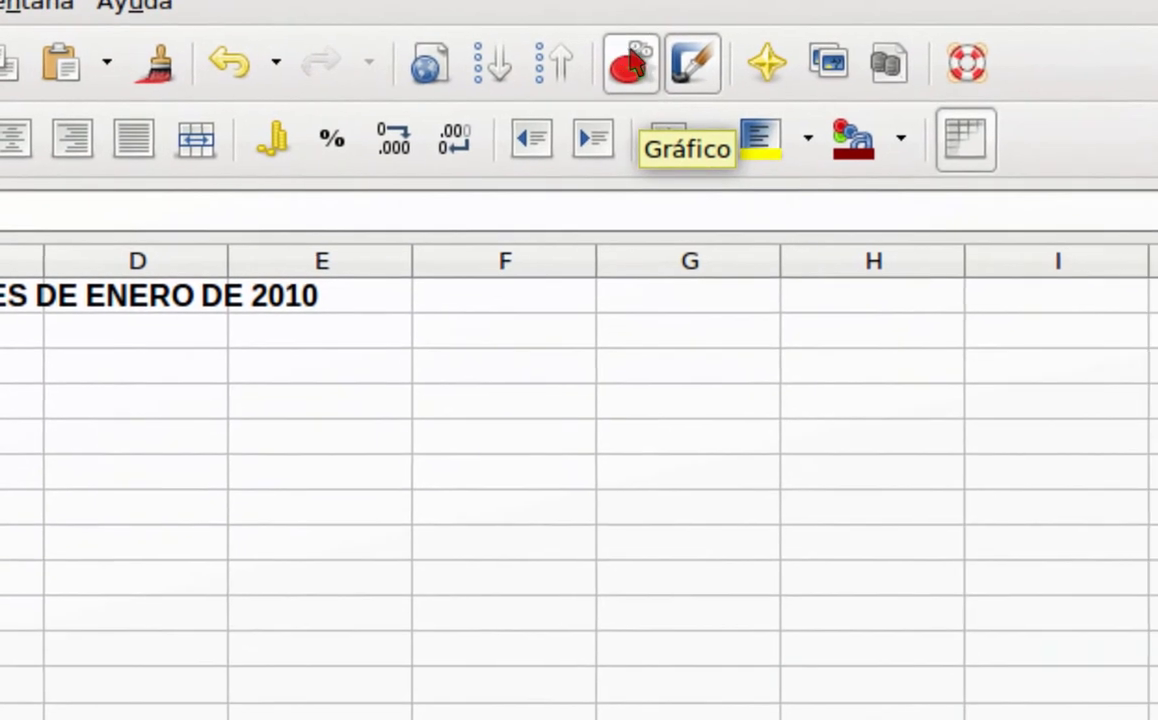
- Insert a normal Columna chart from A4:B10, keeping the default data range and series settings, and proceed to the chart elements
click(628, 62)
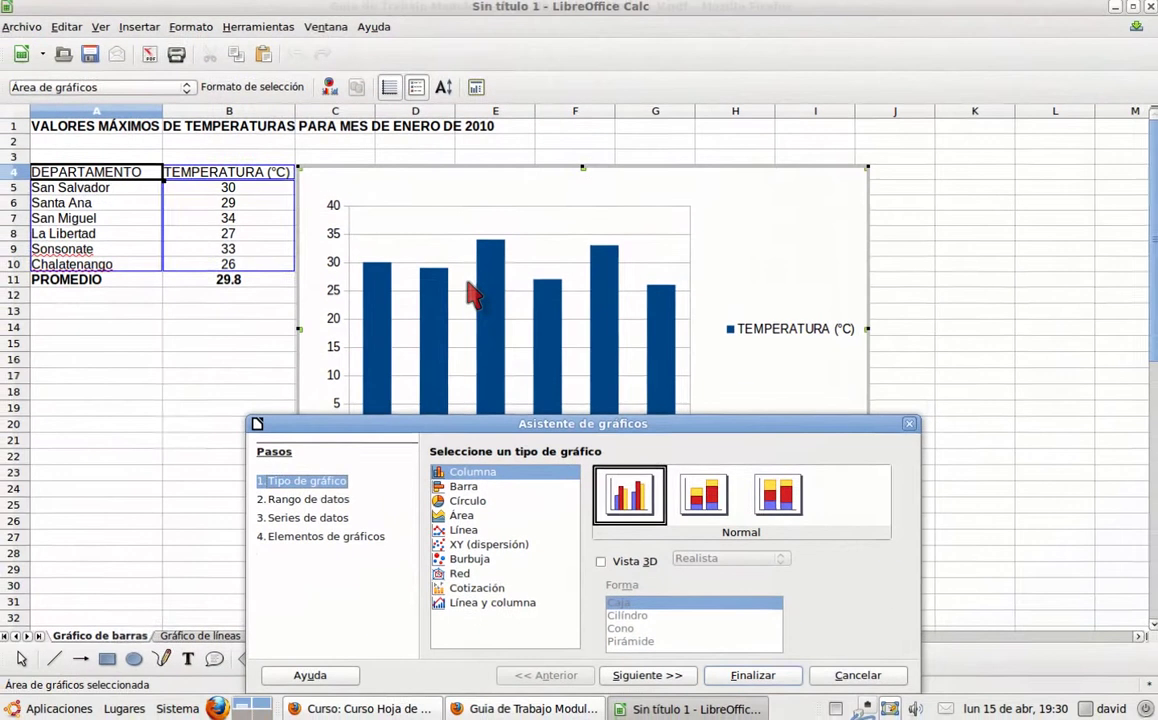
drag(590, 435, 640, 222)
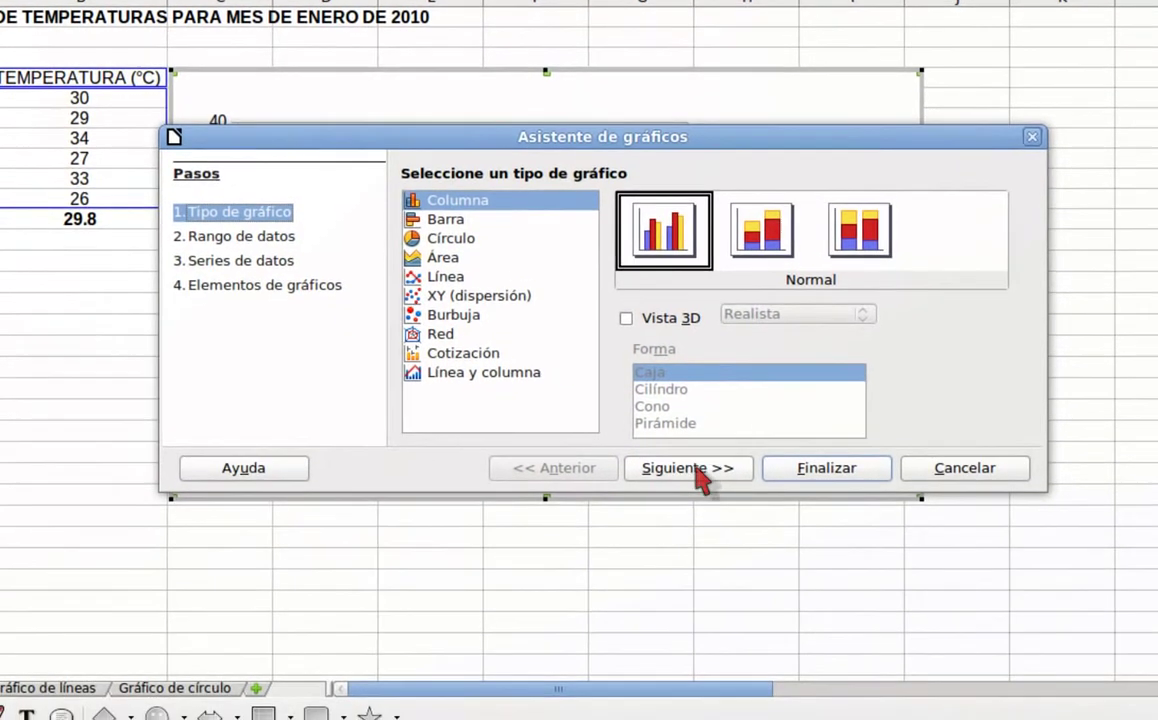
click(695, 547)
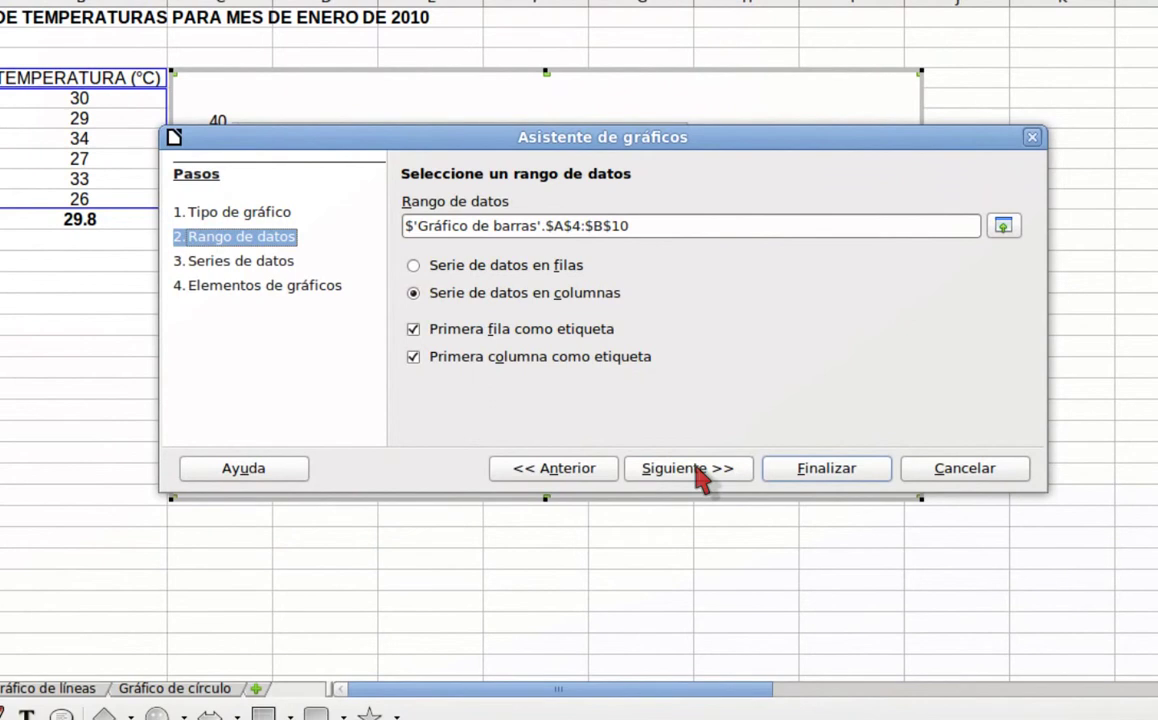
click(700, 478)
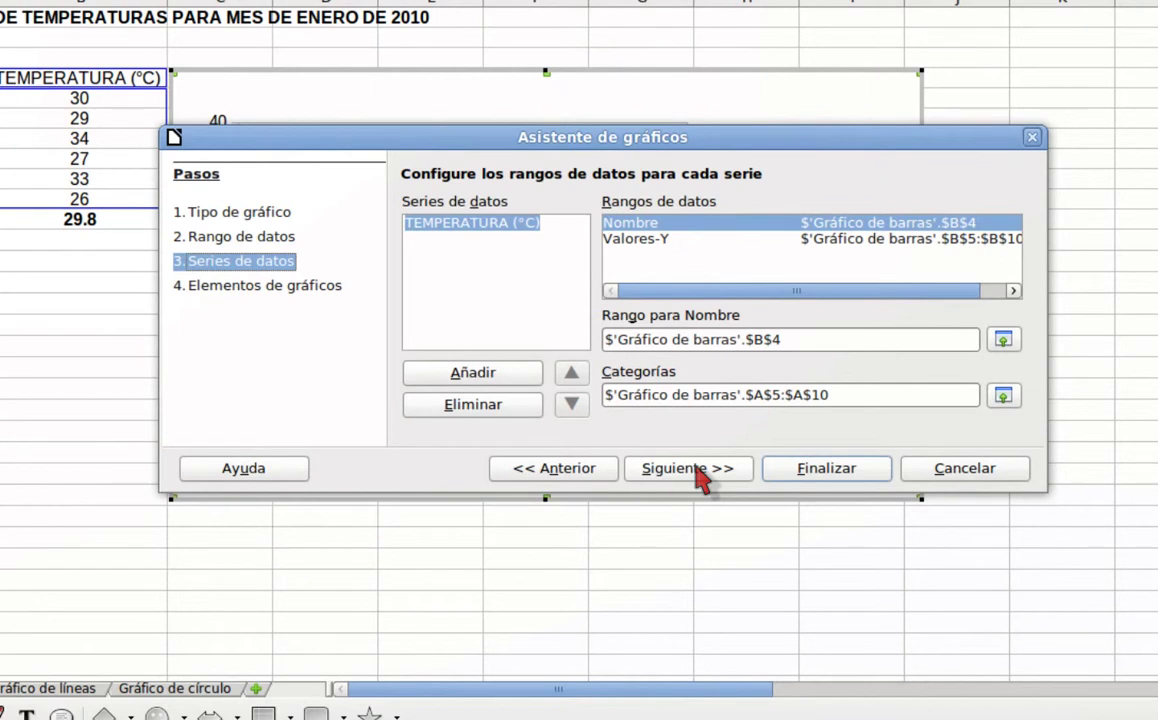
click(698, 468)
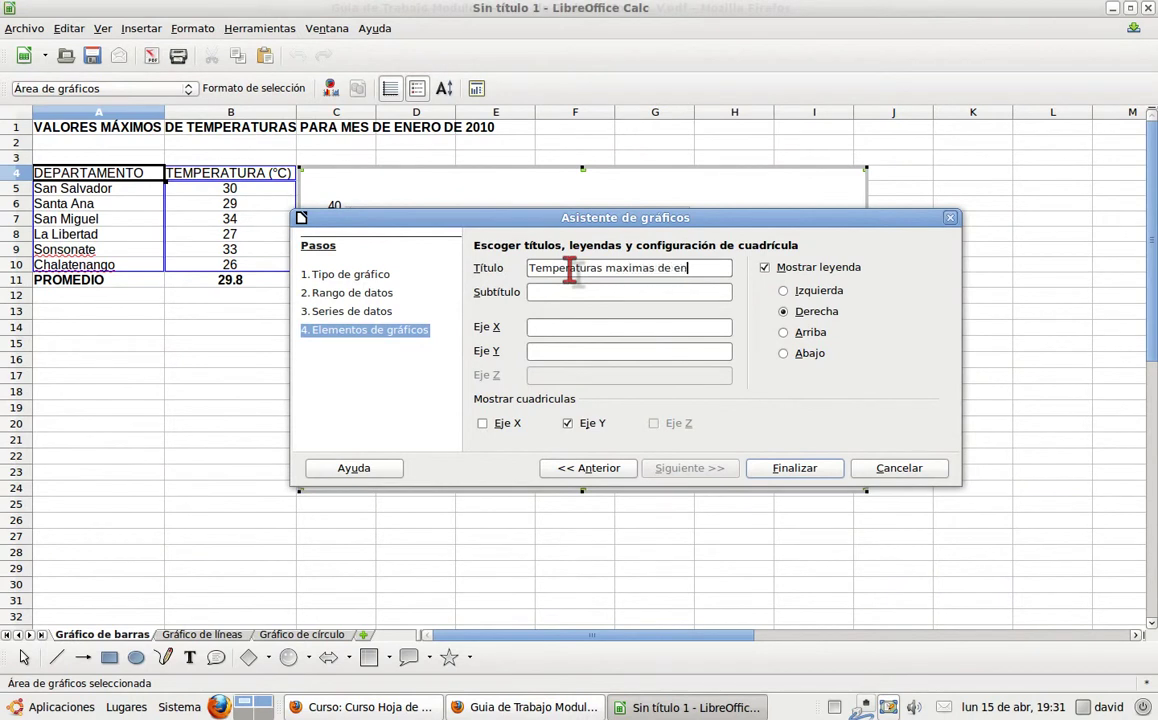
text(ro )
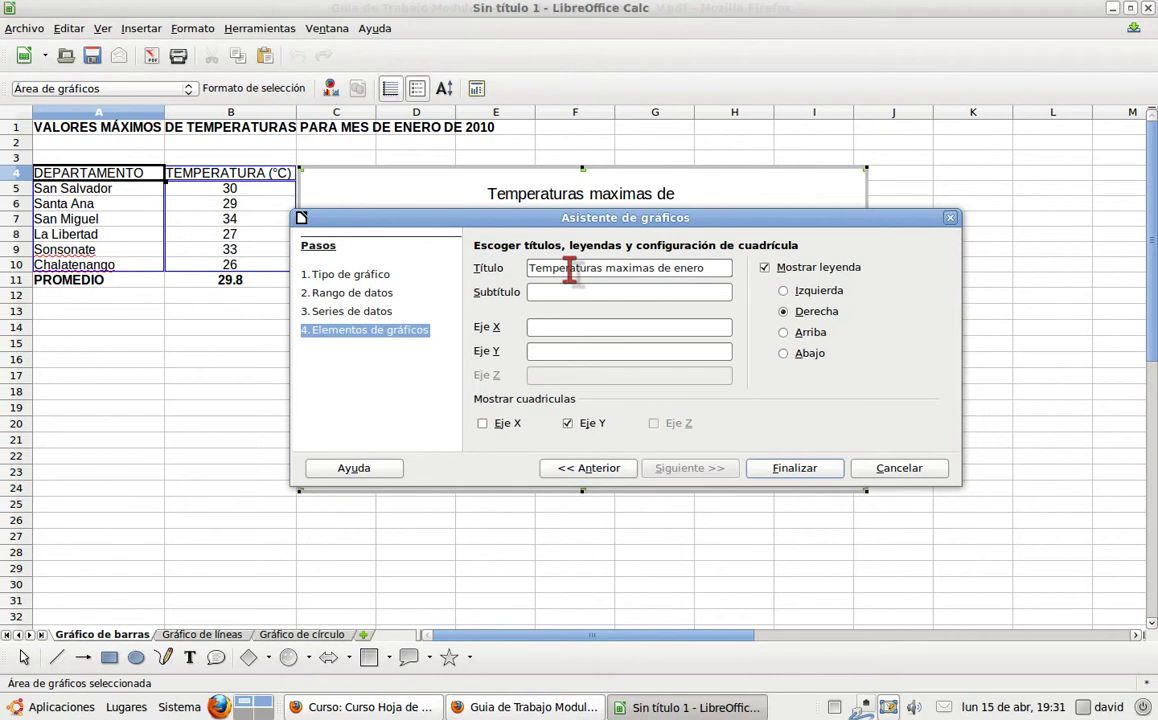
text(2010)
click(617, 273)
key(Delete)
key(ctrl+v)
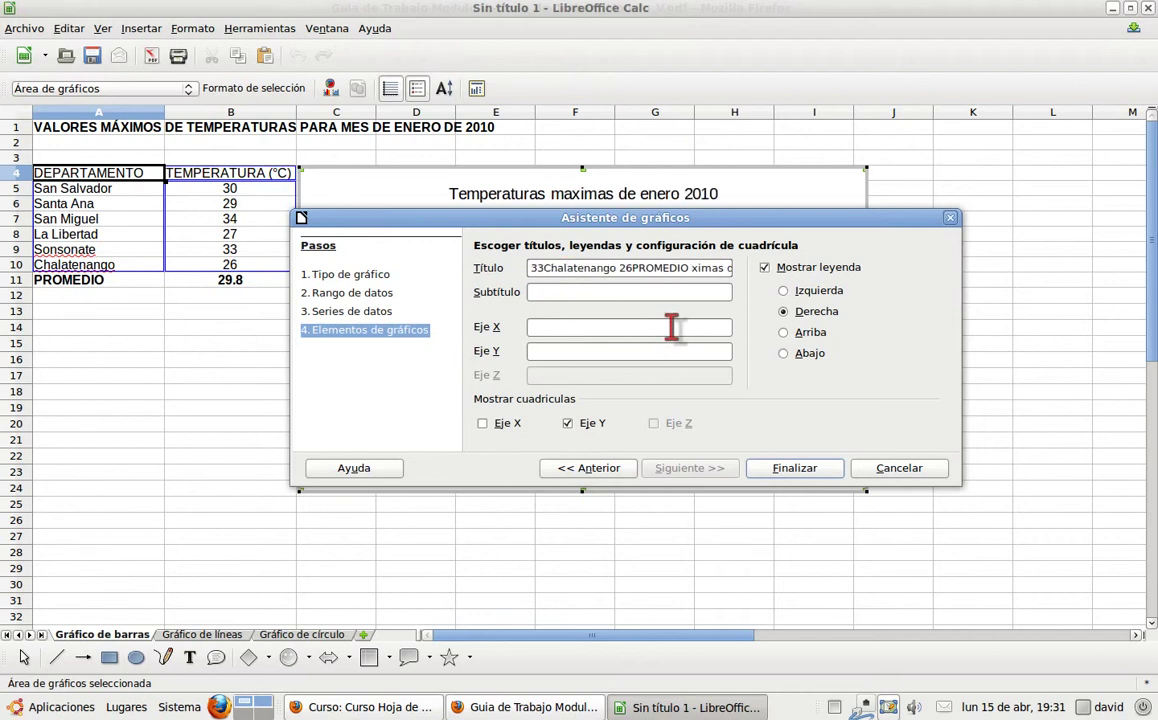
key(ctrl+a)
key(BackSpace)
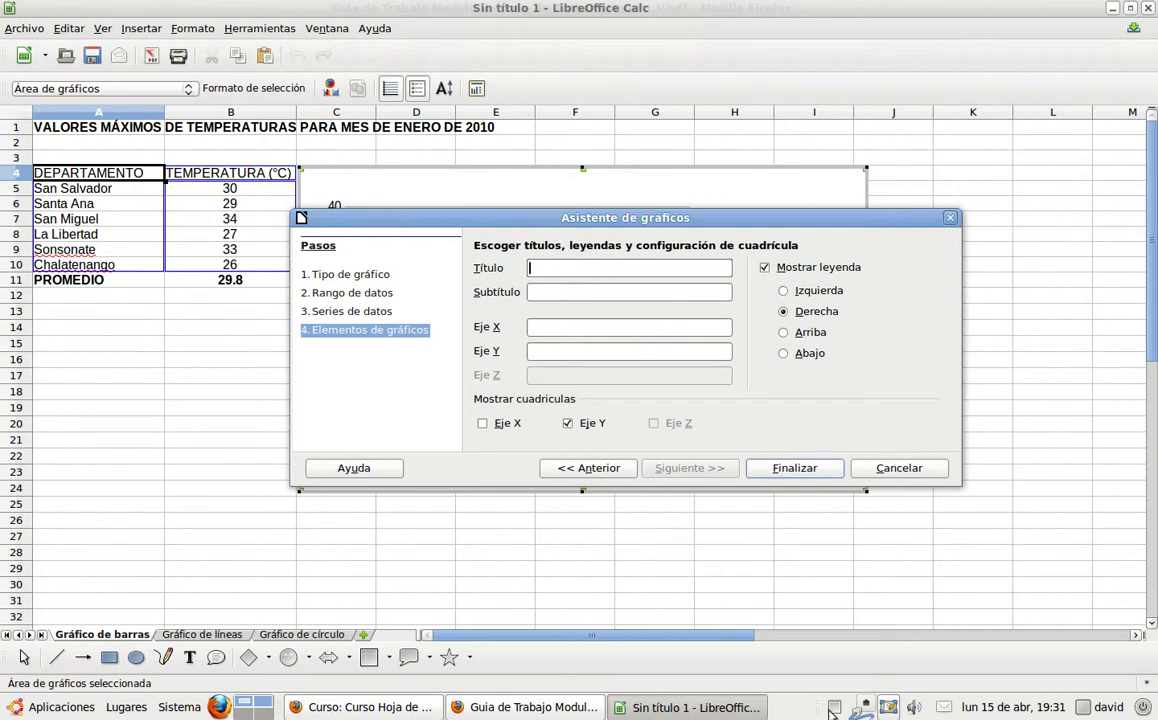
- Enter "Temperaturas máximas de enero 20120" as the chart title and finish the chart
text(Temperaturas máximas de enero 20120)
click(613, 272)
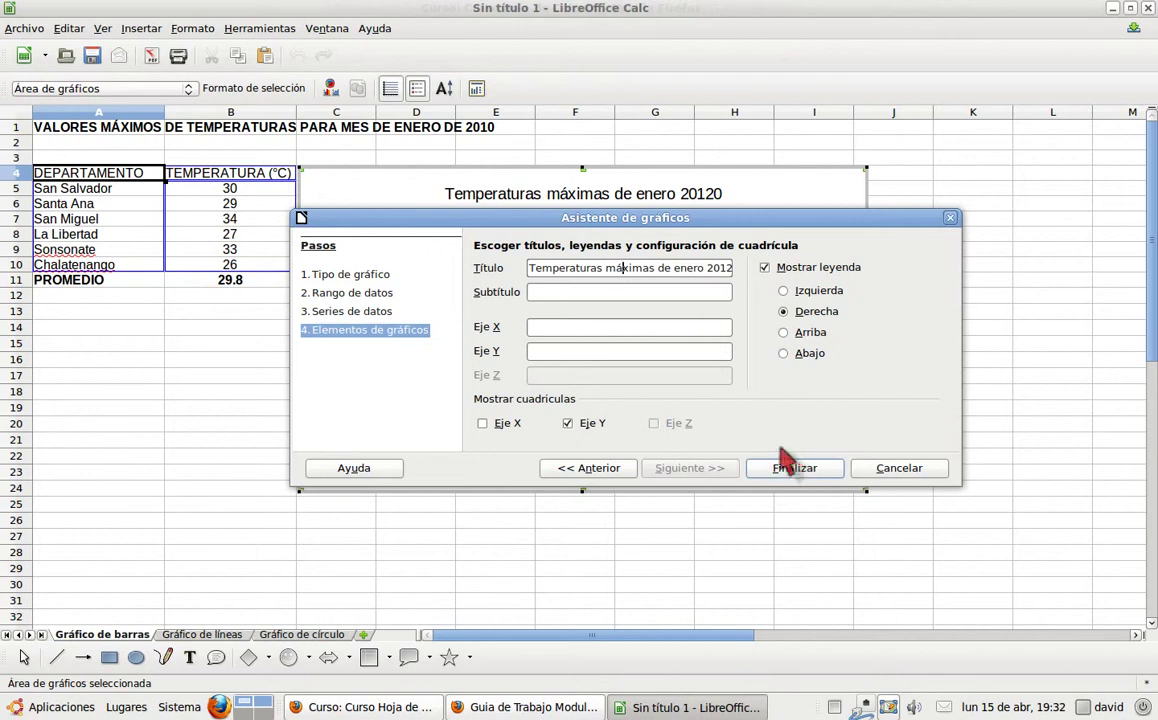
click(798, 470)
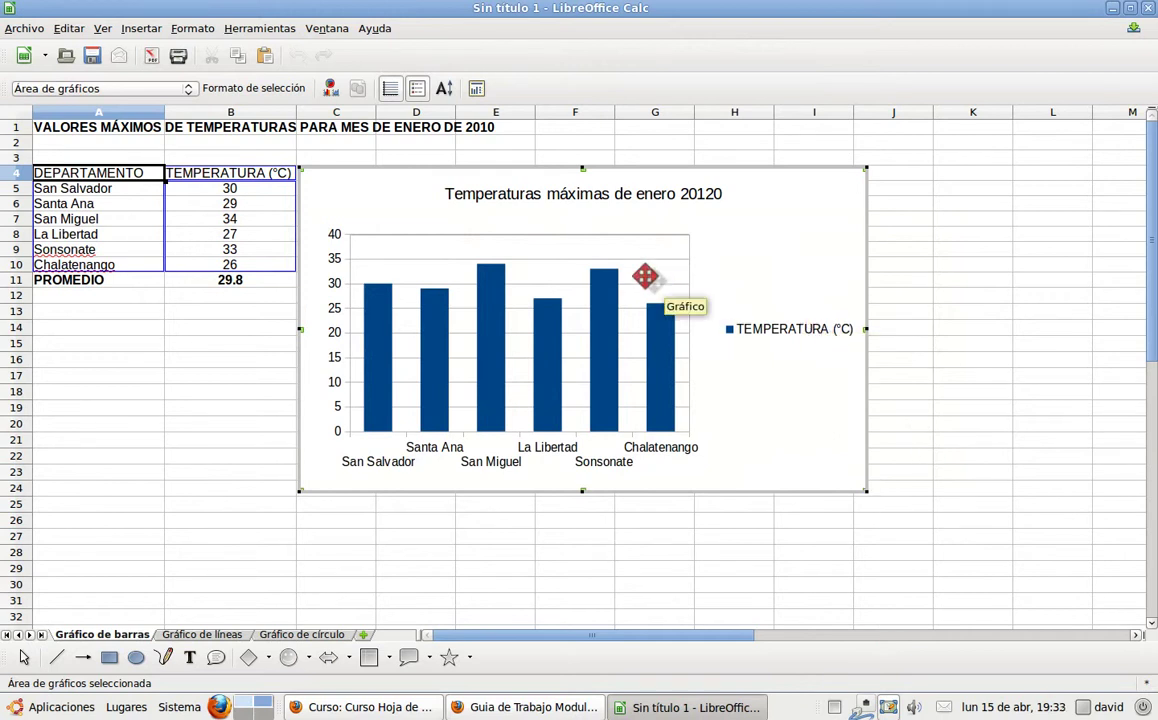
- Set the position of the chart's TEMPERATURA (°C) legend to Arriba
click(790, 332)
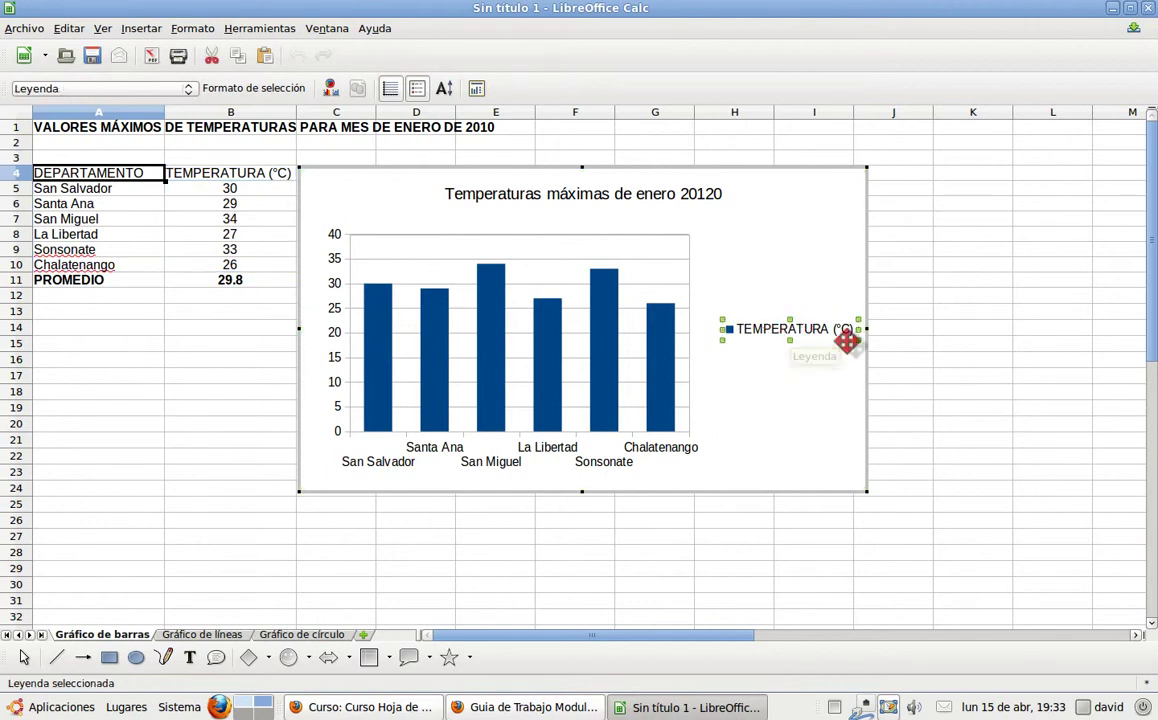
right_click(784, 329)
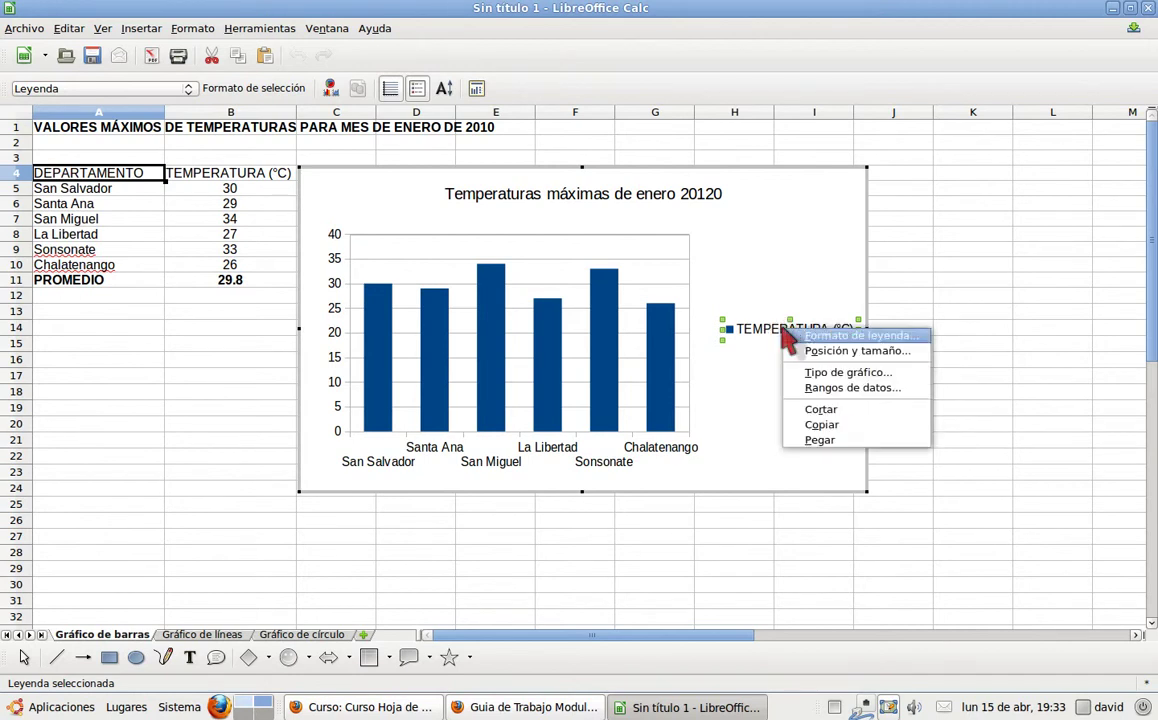
click(858, 337)
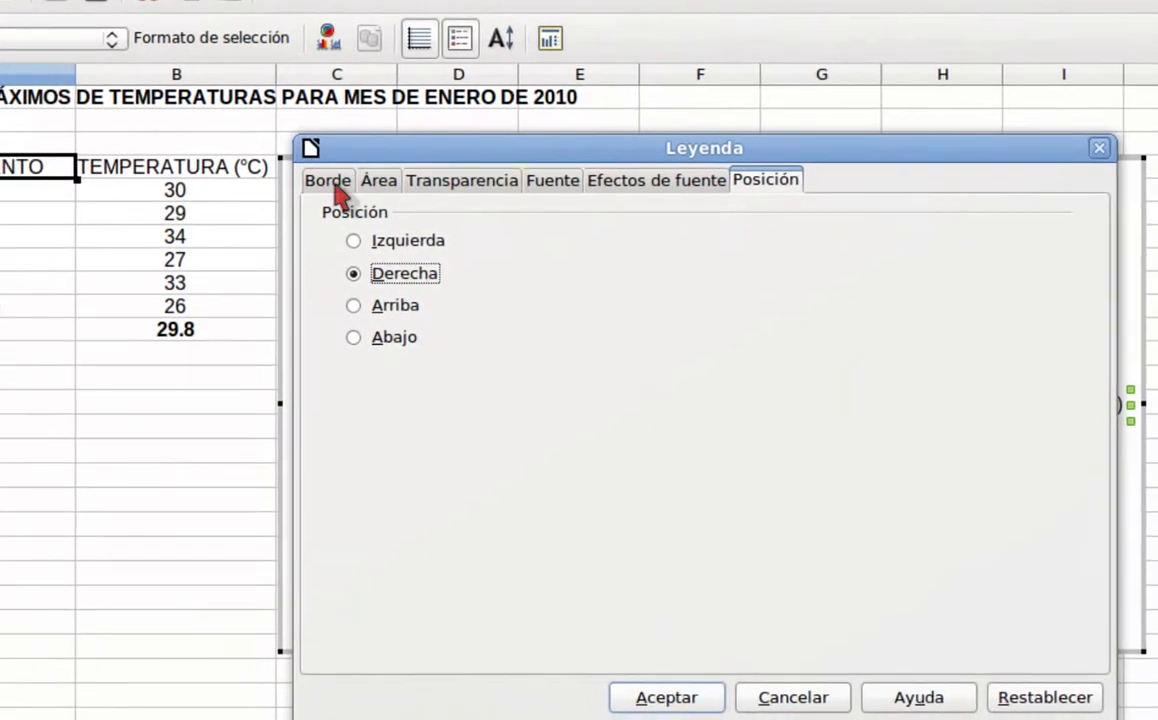
click(146, 102)
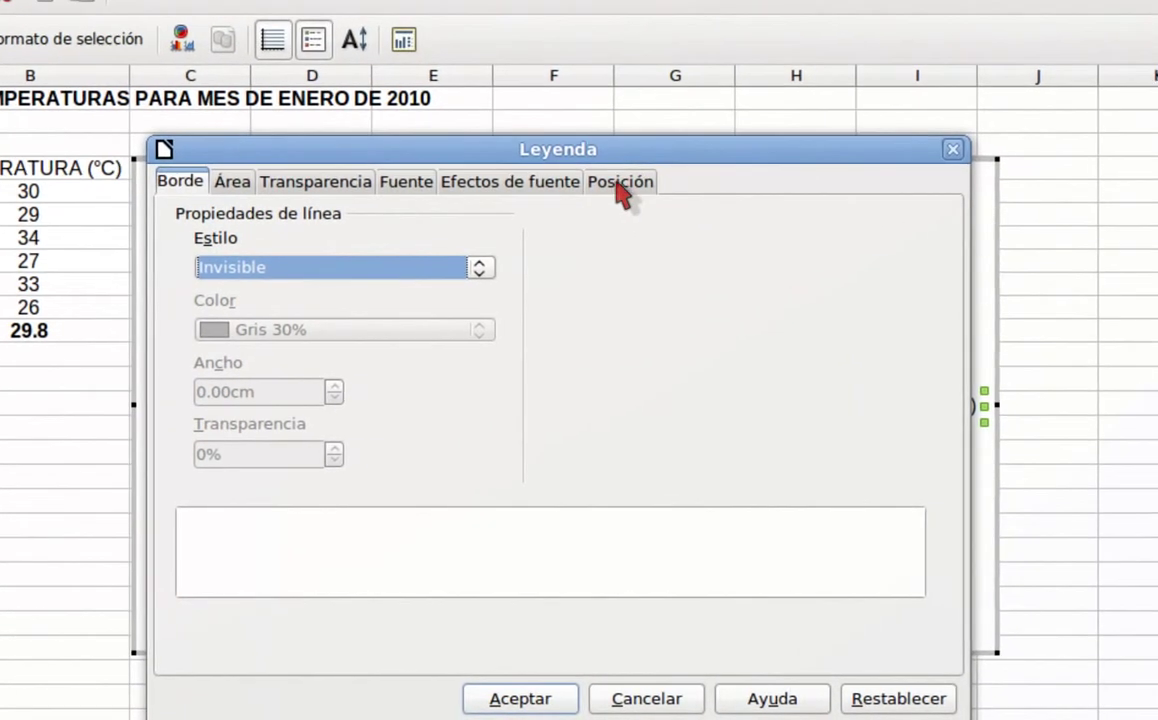
click(620, 183)
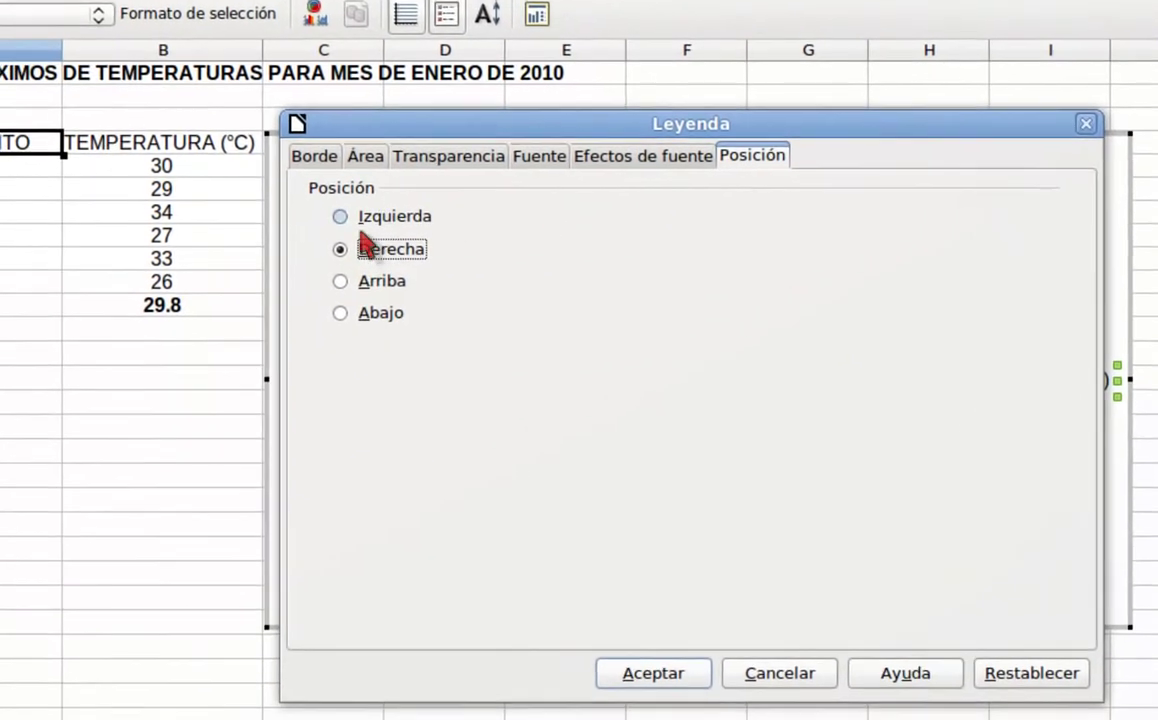
click(347, 264)
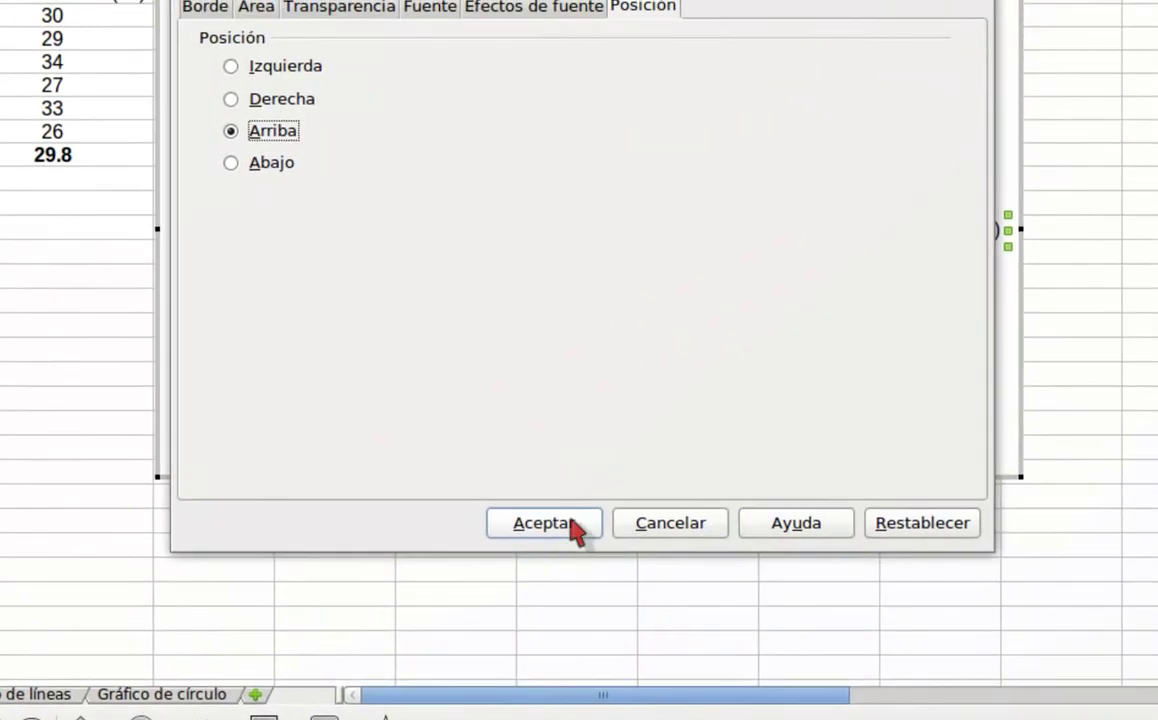
click(577, 526)
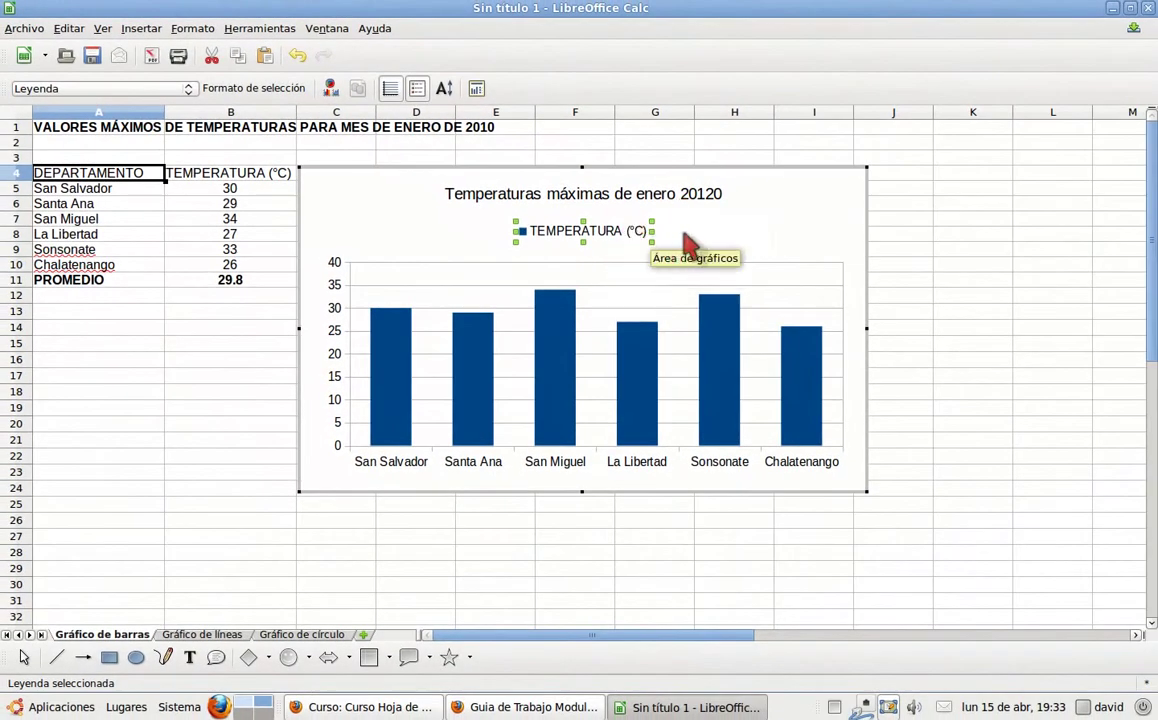
- Correct the year in the chart title so it reads "Temperaturas máximas de enero 2010"
click(670, 194)
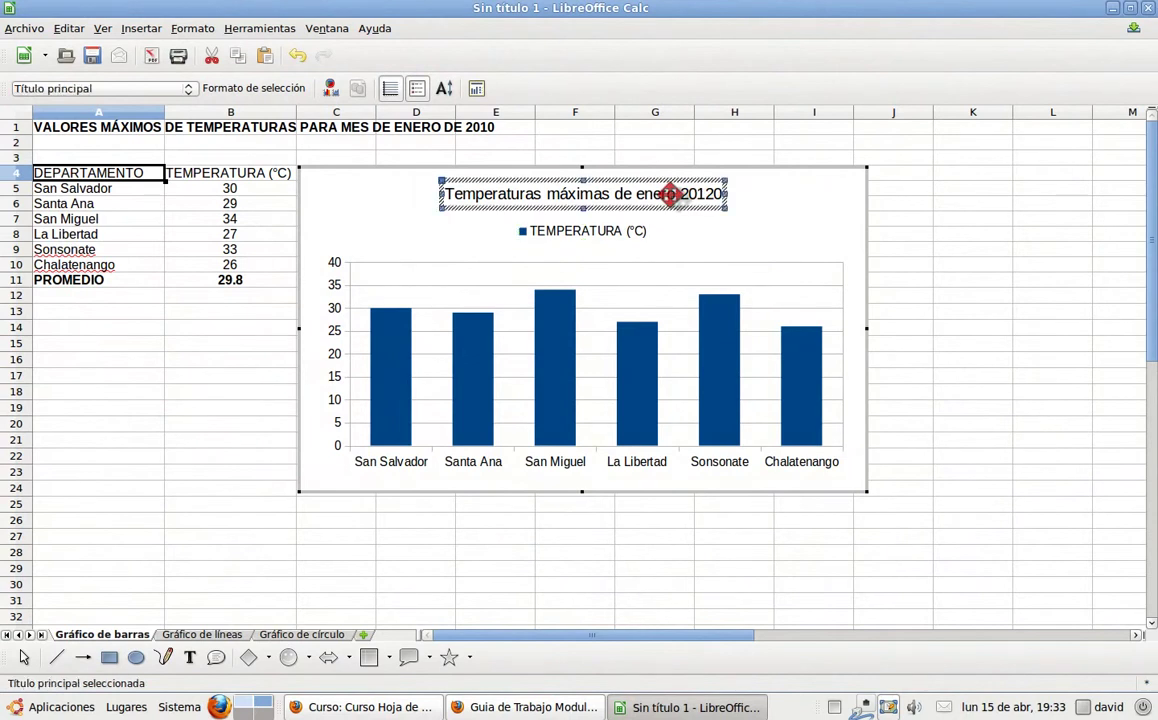
click(670, 194)
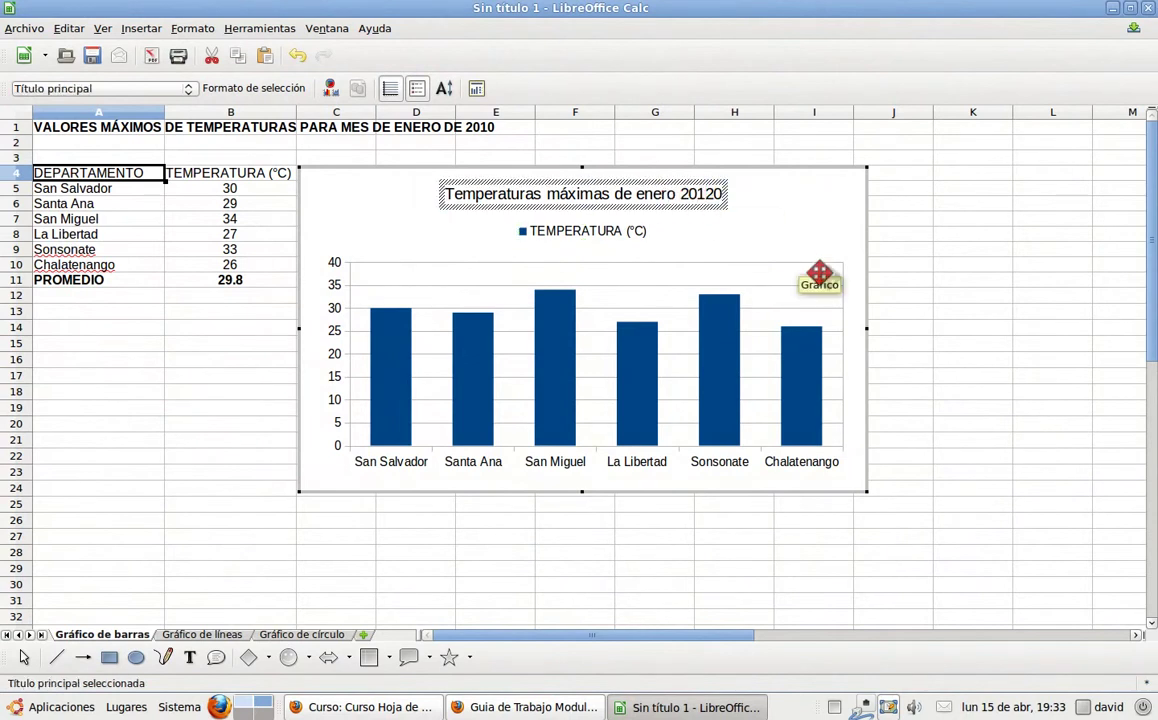
key(Delete)
text(0)
click(776, 240)
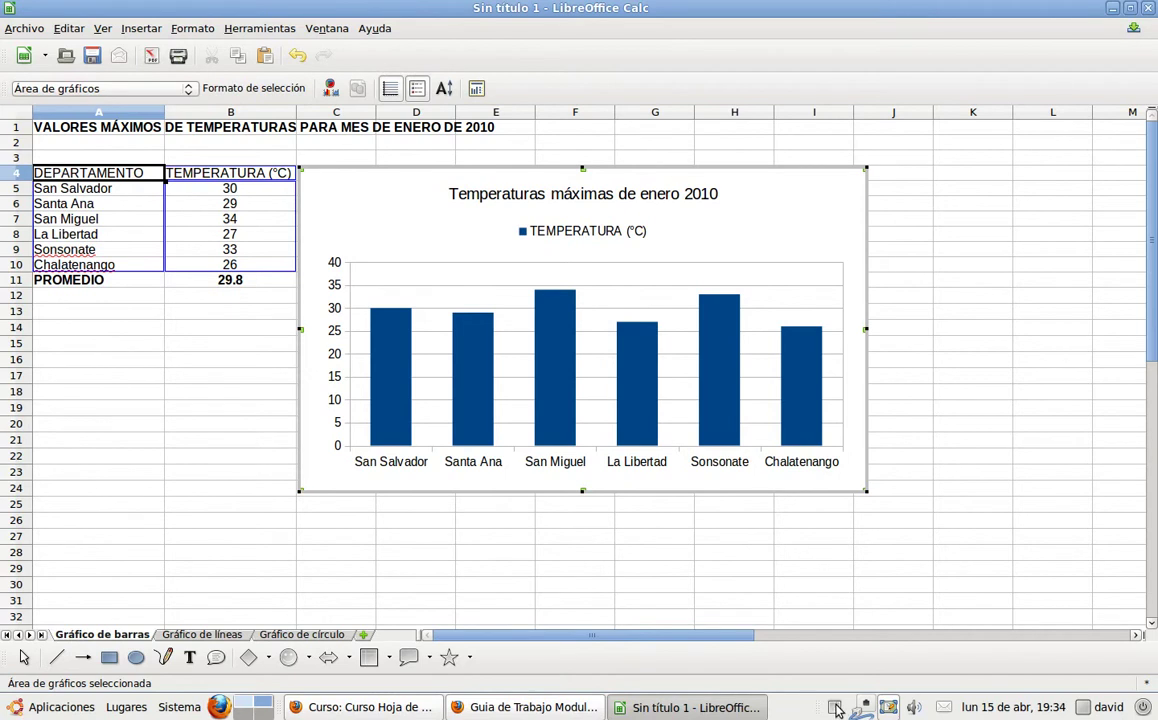
- Switch to the guide in Firefox and examine exercise 3's instructions and sample EMPRESA ABC table for the Gráfico de líneas sheet
click(487, 710)
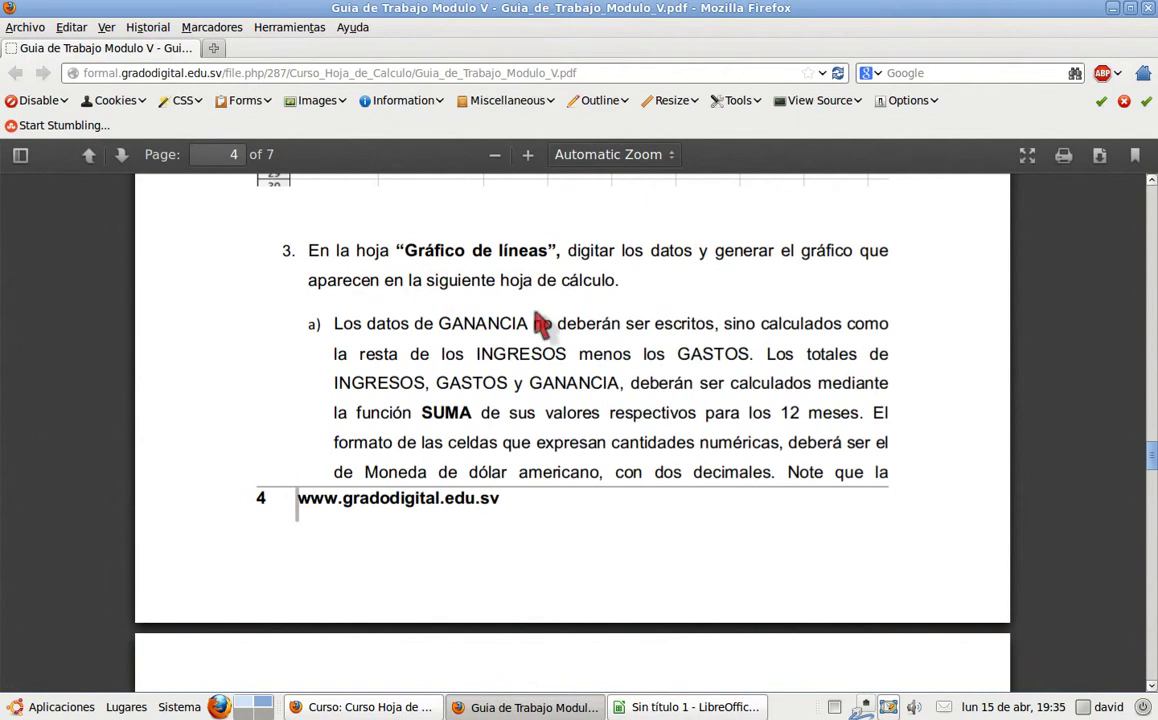
scroll(540, 323, down, 10)
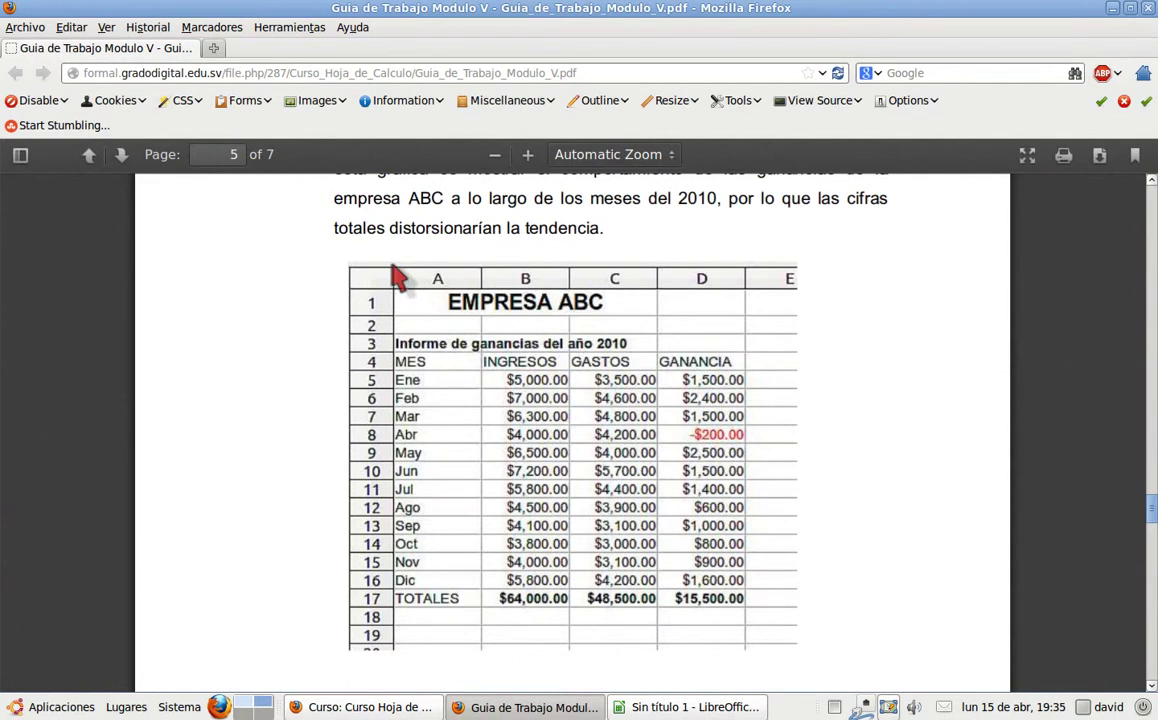
scroll(480, 347, up, 10)
scroll(480, 347, up, 4)
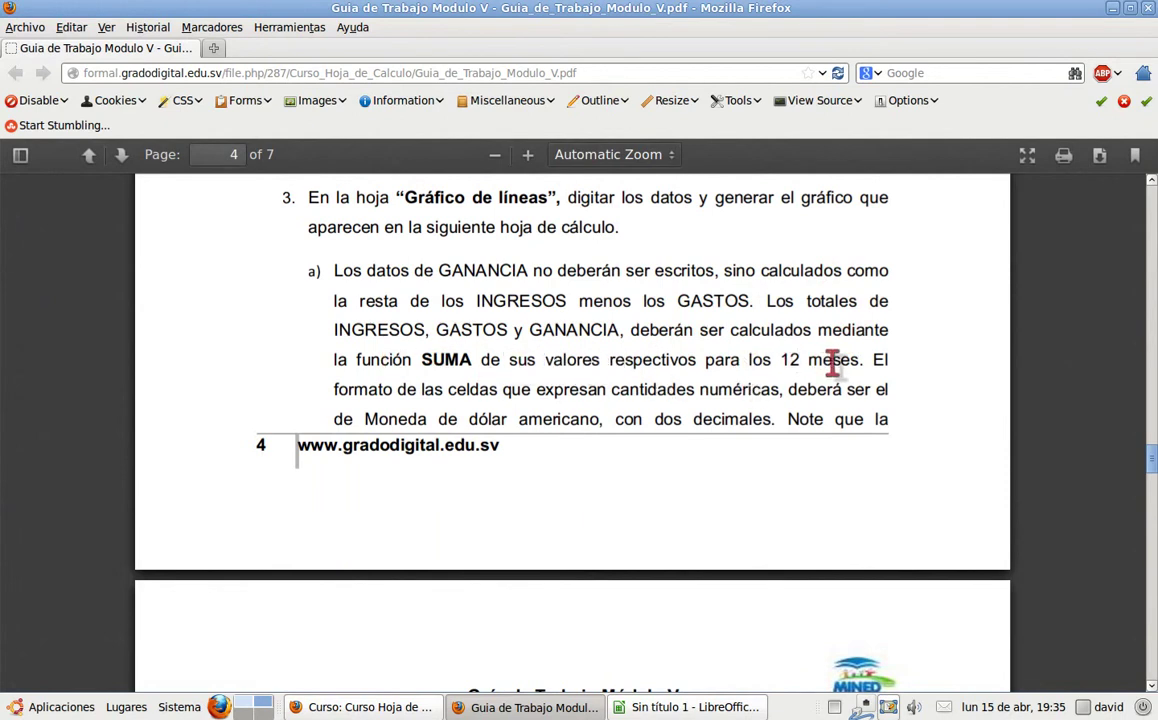
scroll(832, 362, down, 2)
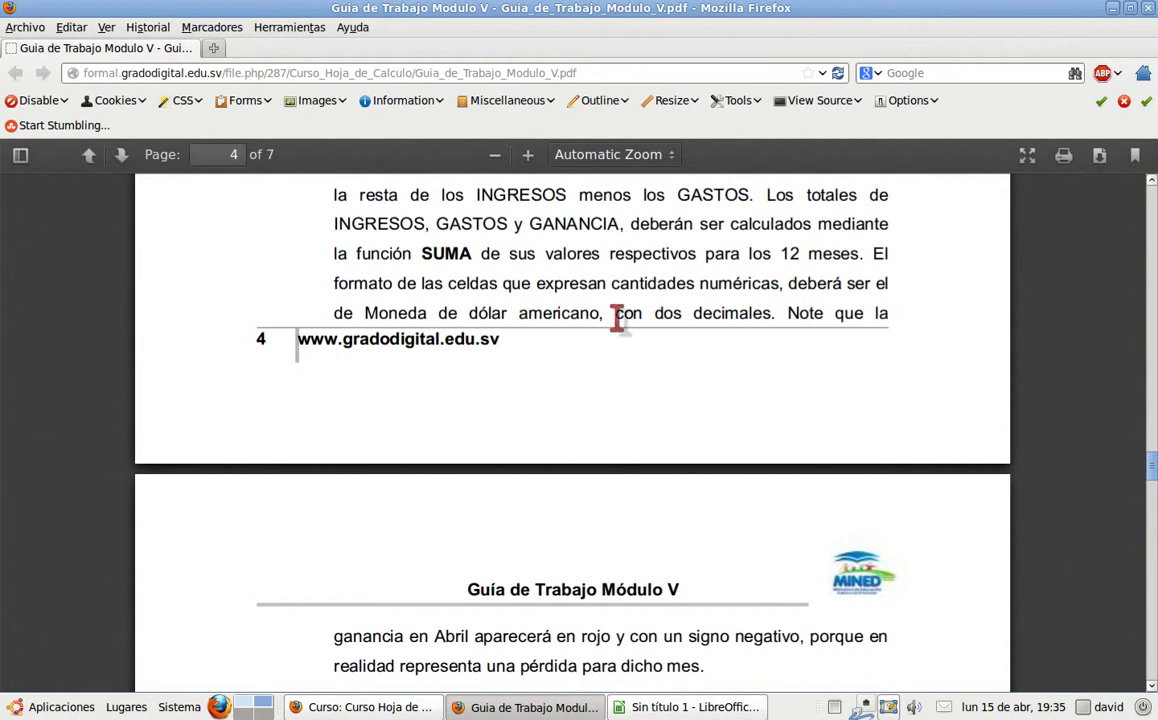
scroll(752, 320, down, 1)
scroll(752, 326, down, 2)
scroll(745, 325, down, 2)
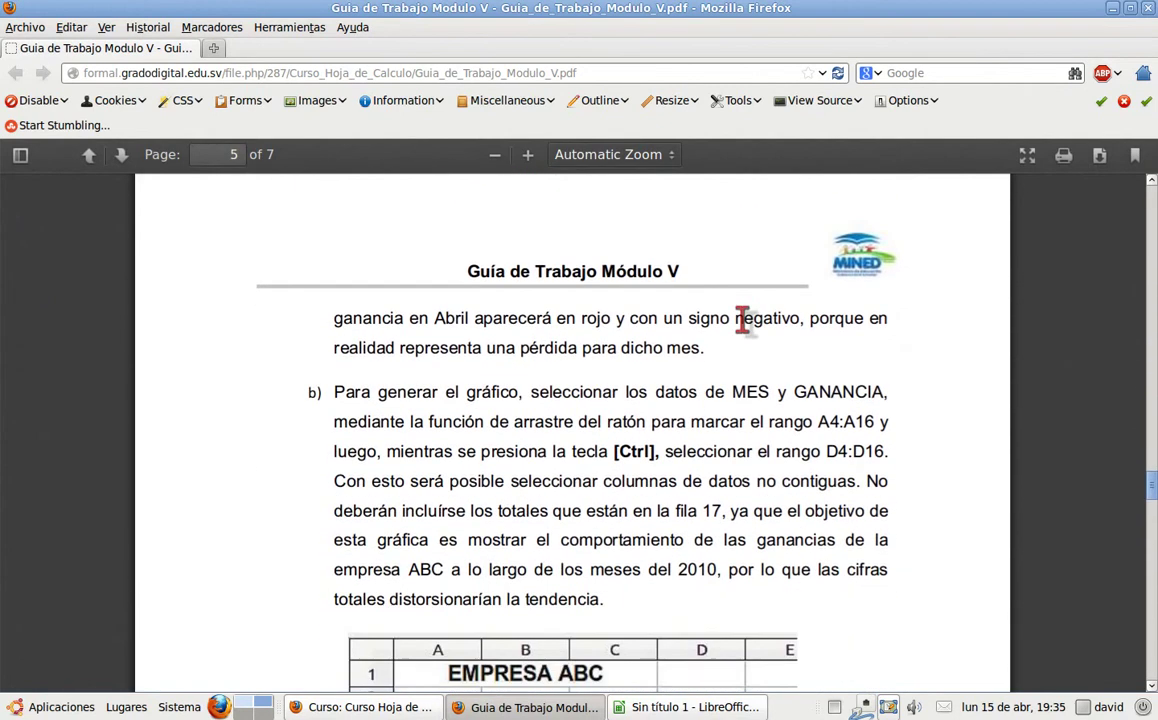
scroll(745, 325, up, 5)
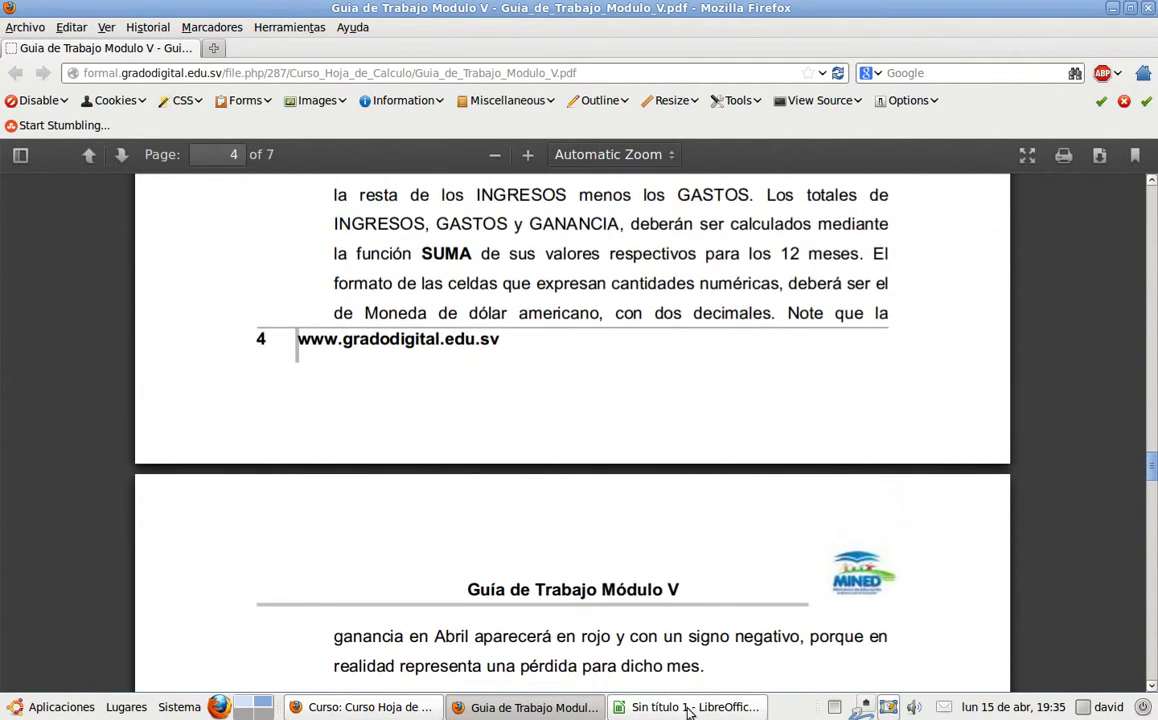
scroll(677, 580, down, 7)
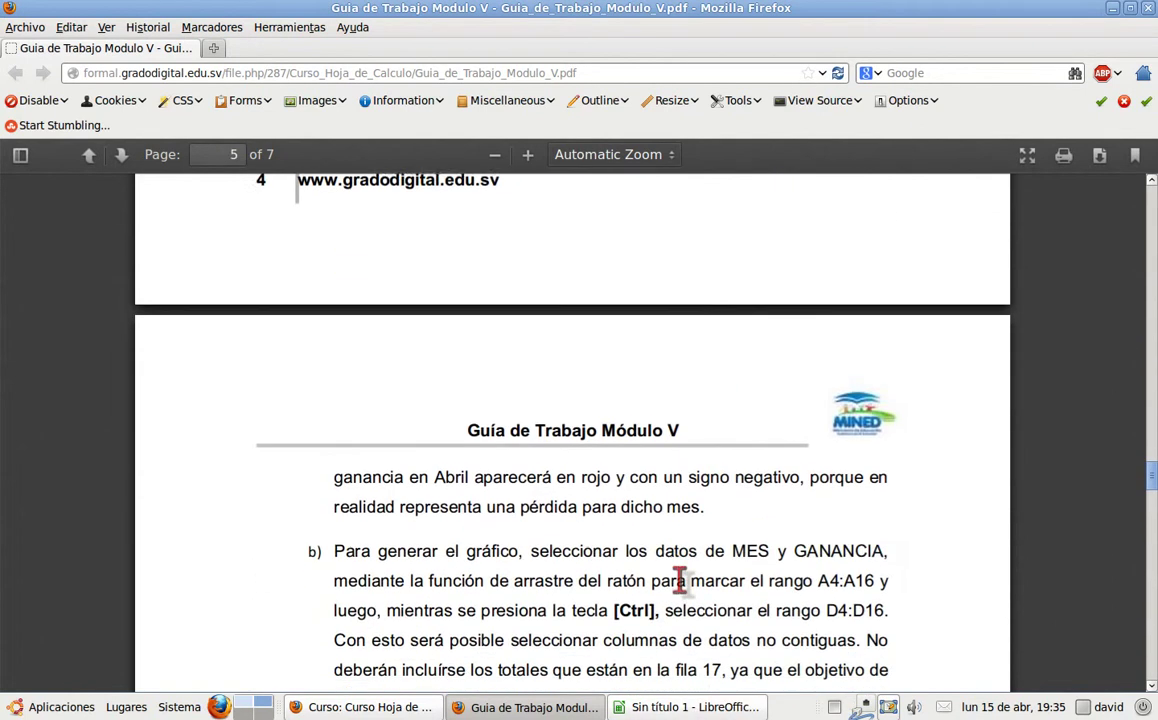
scroll(675, 578, down, 5)
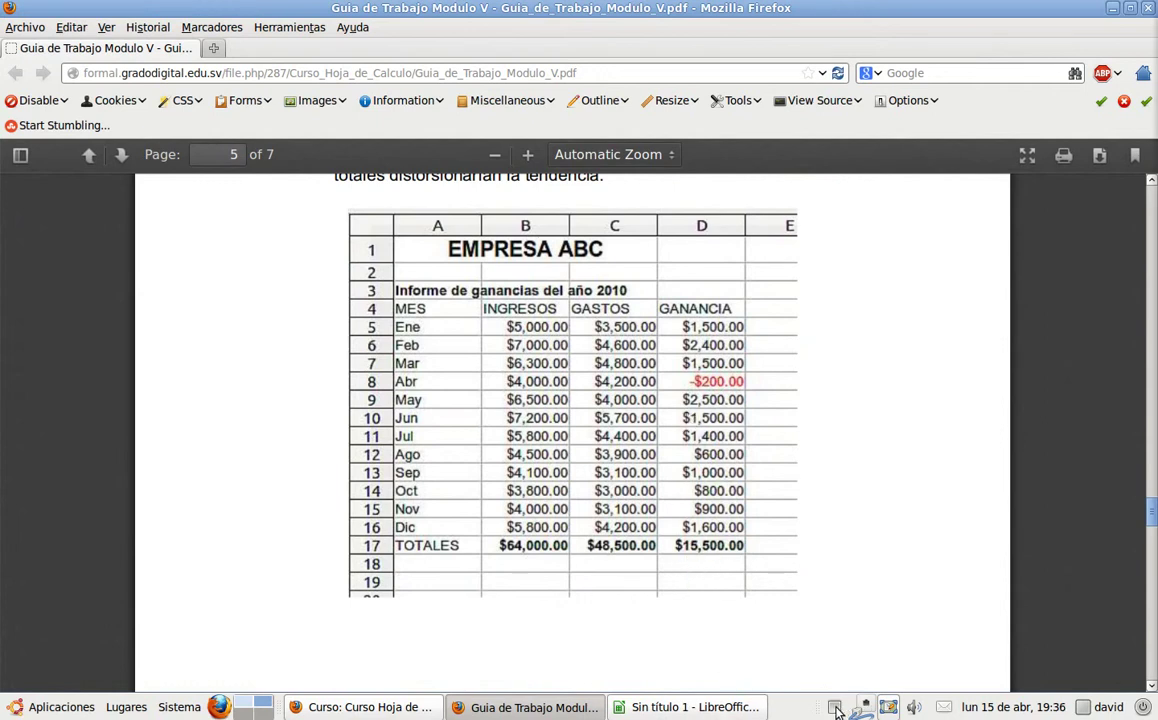
- In Calc's Gráfico de líneas sheet, enter the guide's EMPRESA ABC 2010 table from A1, leaving the GANANCIAS and TOTALES figures blank
click(690, 707)
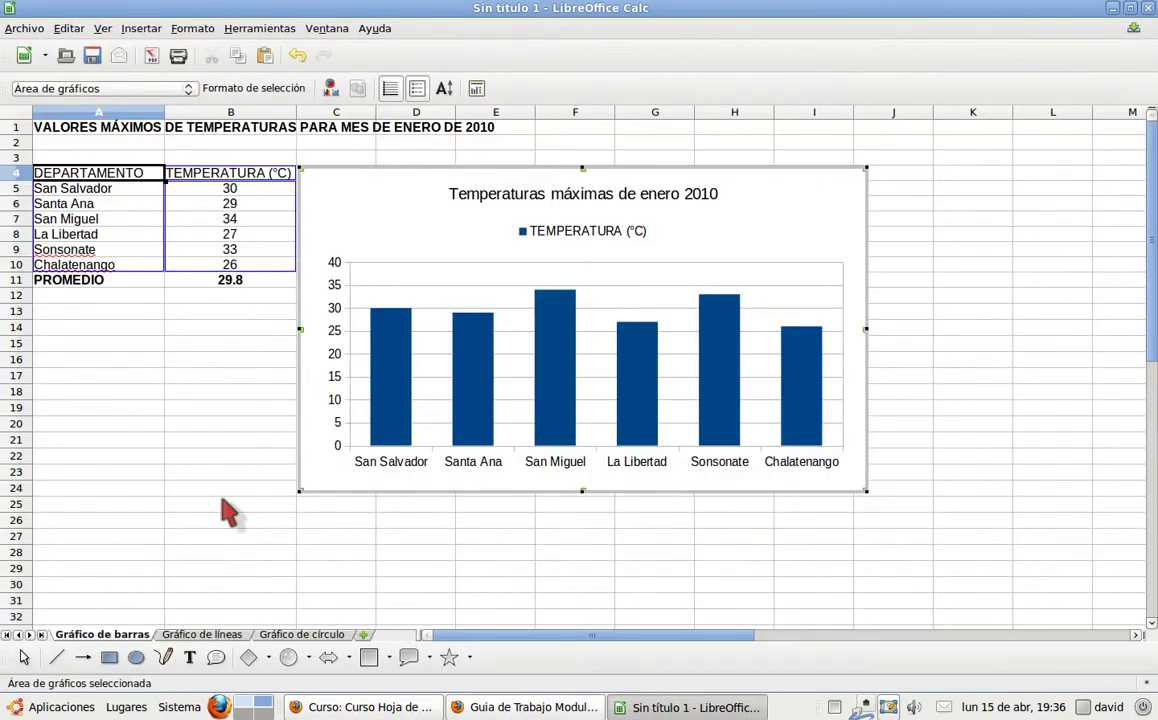
scroll(212, 548, down, 2)
scroll(212, 548, up, 2)
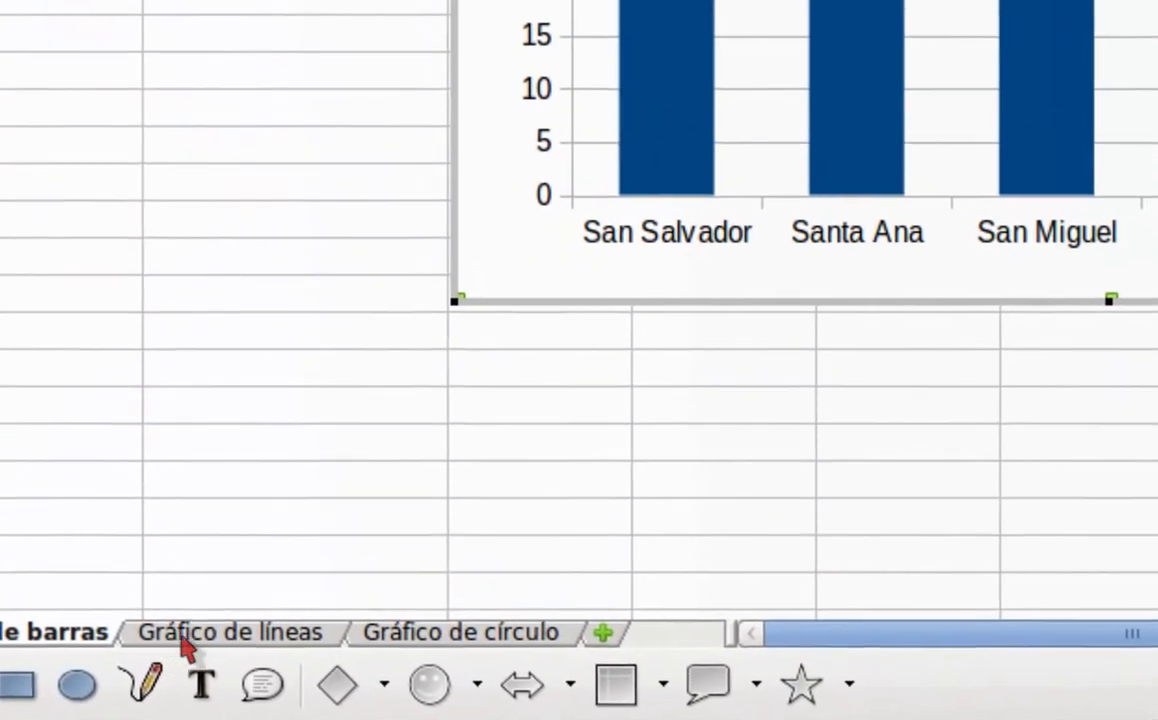
click(185, 640)
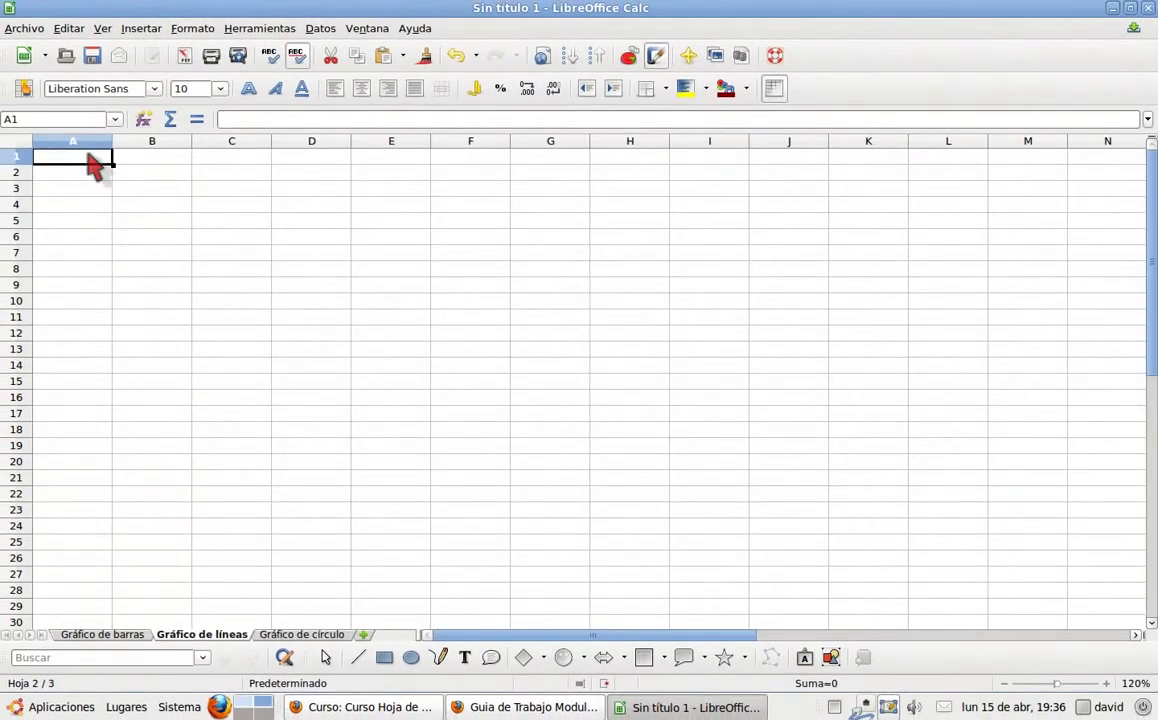
text(EMPRESA ABC			 			 Informe de ganancias del año 2010			 MES	INGRESOS	GASTOS	GANANCIAS Ene	5000	3500	 Feb	7000	4600	 Mar	6300	4800	 Abr	4000	4200	 May	6500	4000	 Jun	7200	5700	 Jul	5800	4400	 Ago	4500	3900	 Sep	4100	3100	 Oct	3800	3000	 Nov	4000	3100	 Dic	5800	4200	 TOTALES)
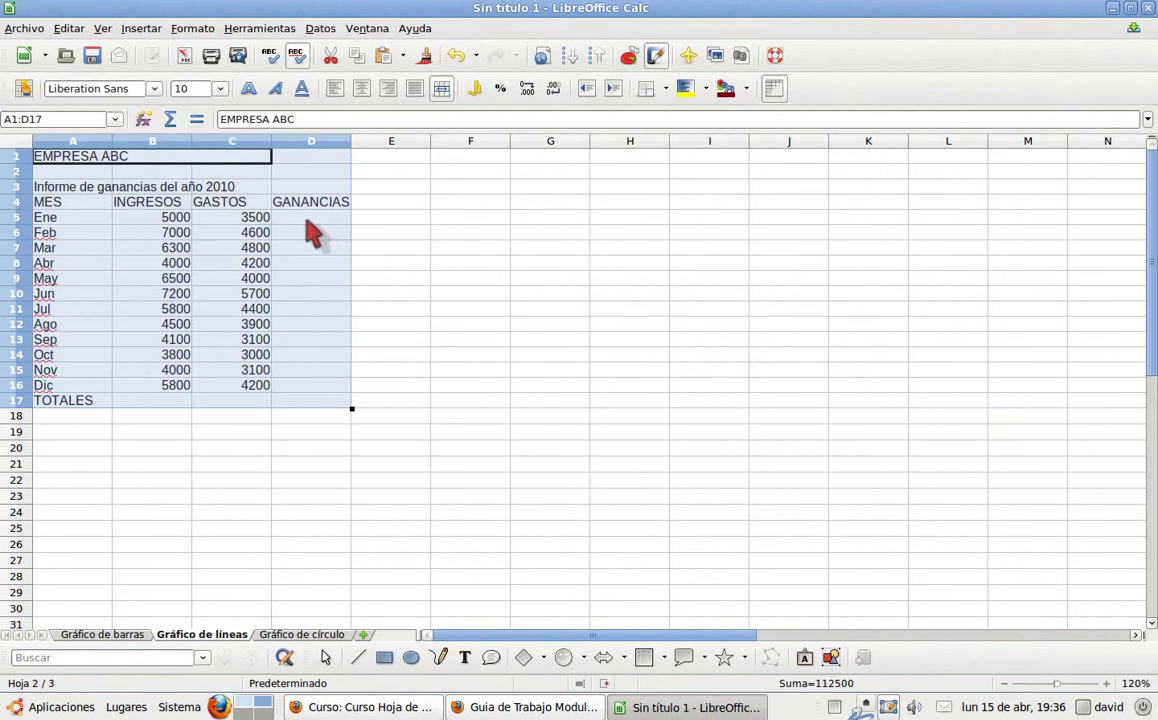
- Check the guide's rule for GANANCIA, return to Calc and enter the formula =B5-C5 in D5
click(530, 707)
scroll(605, 457, up, 10)
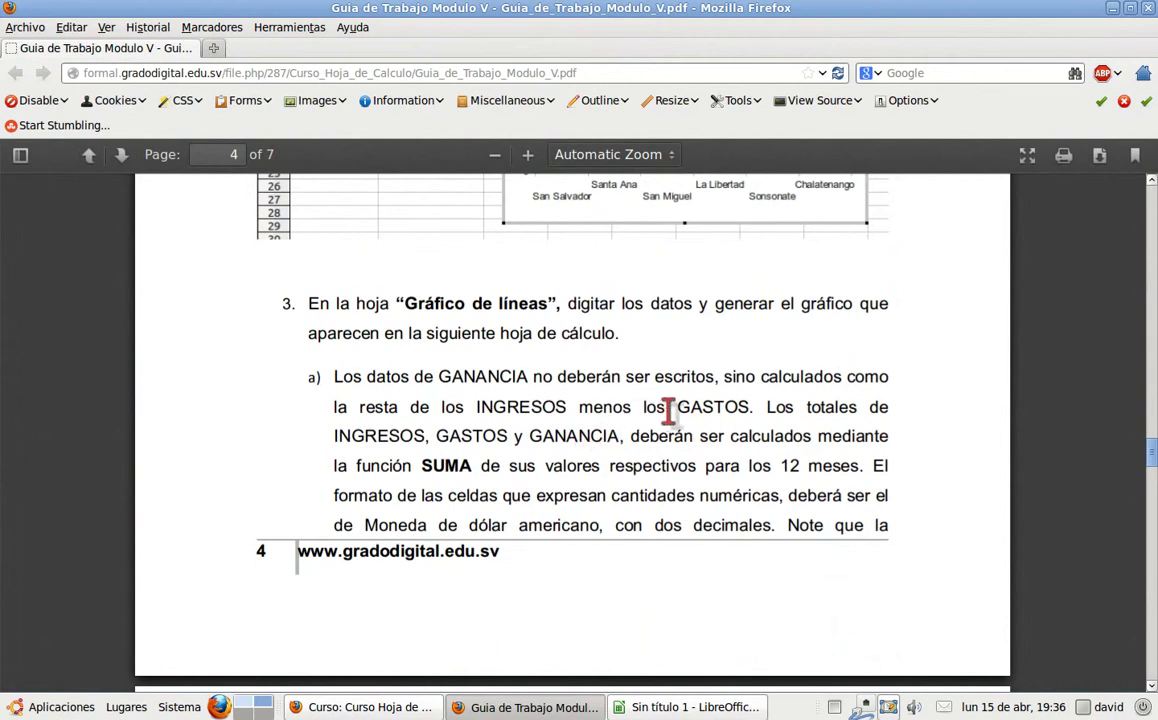
click(703, 707)
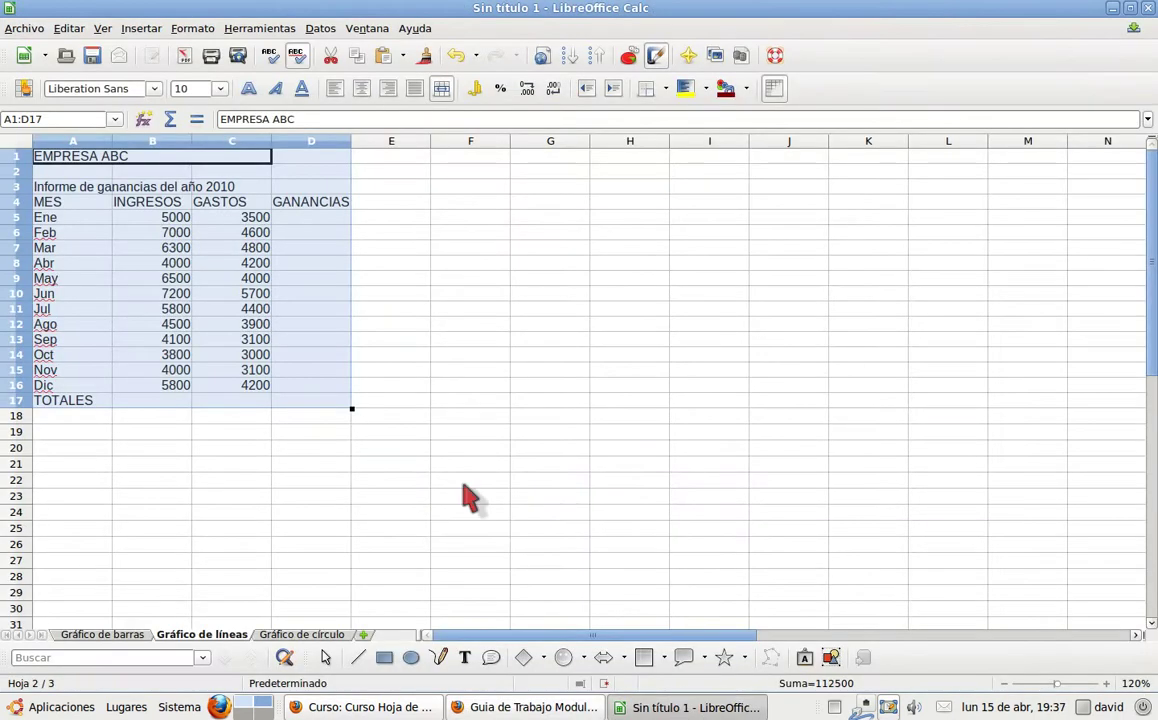
click(298, 221)
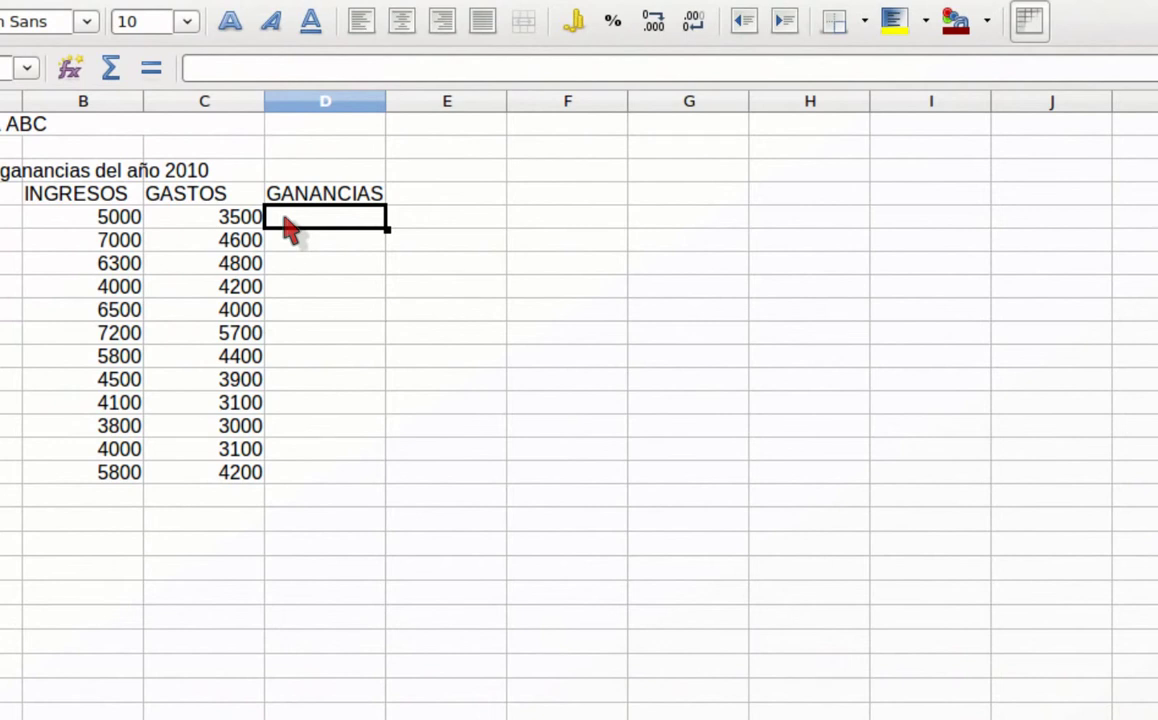
text(=)
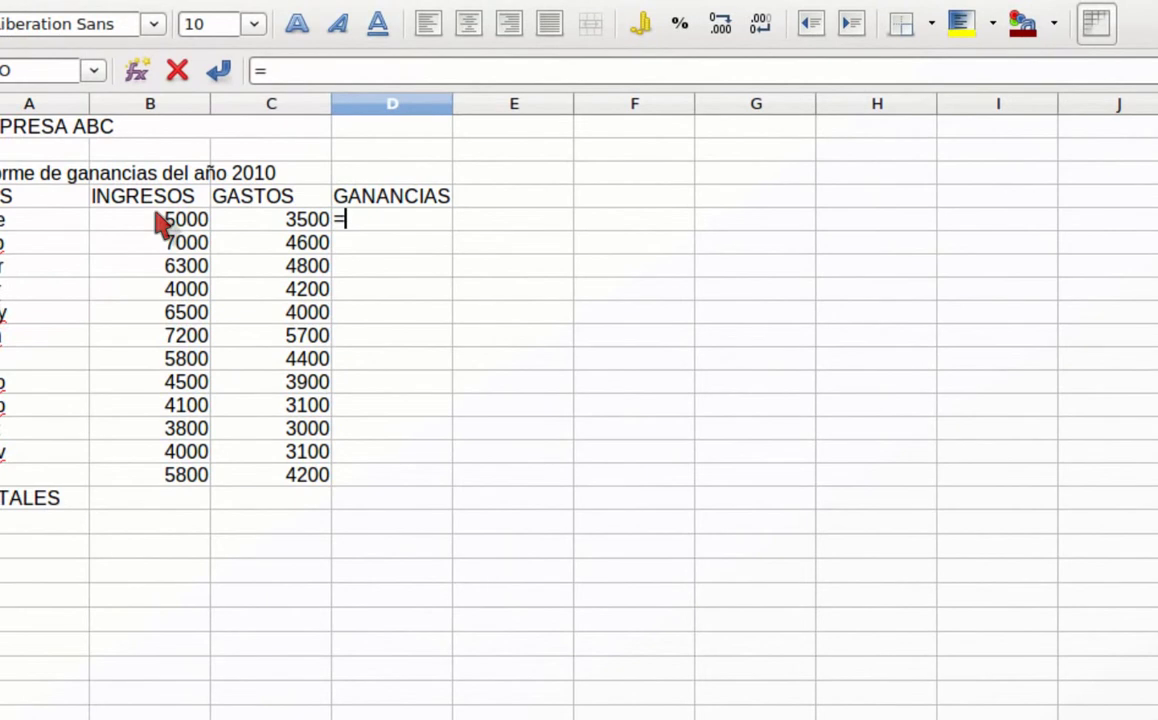
click(160, 222)
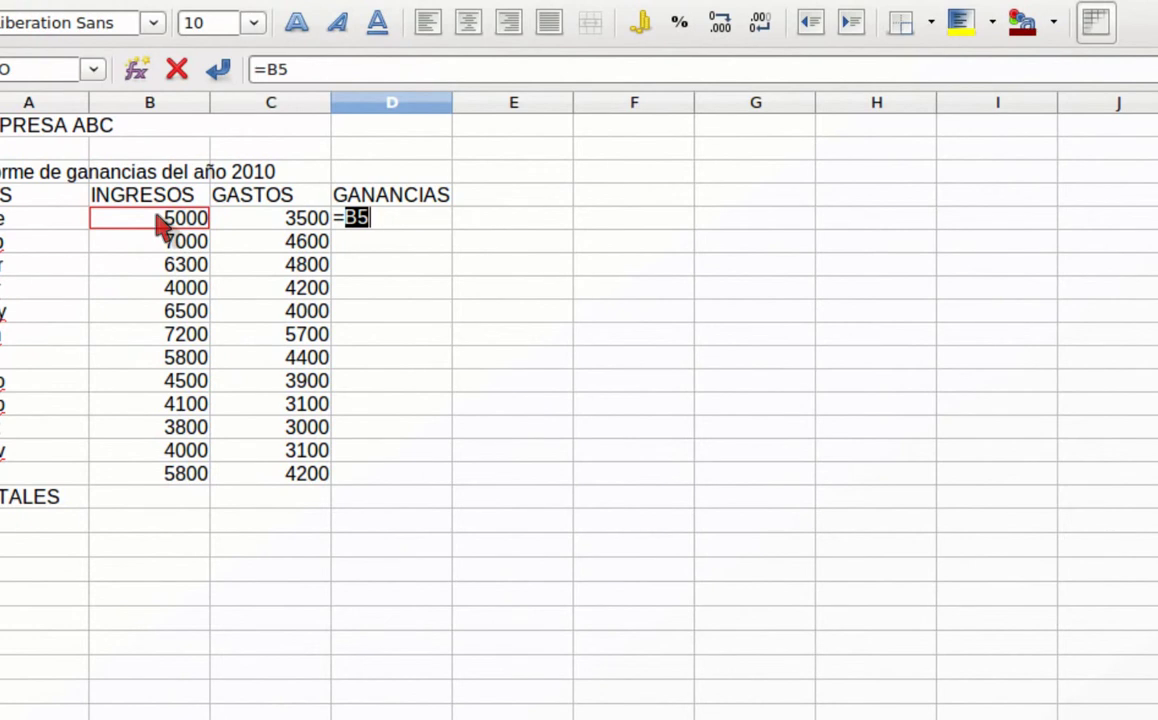
text(-)
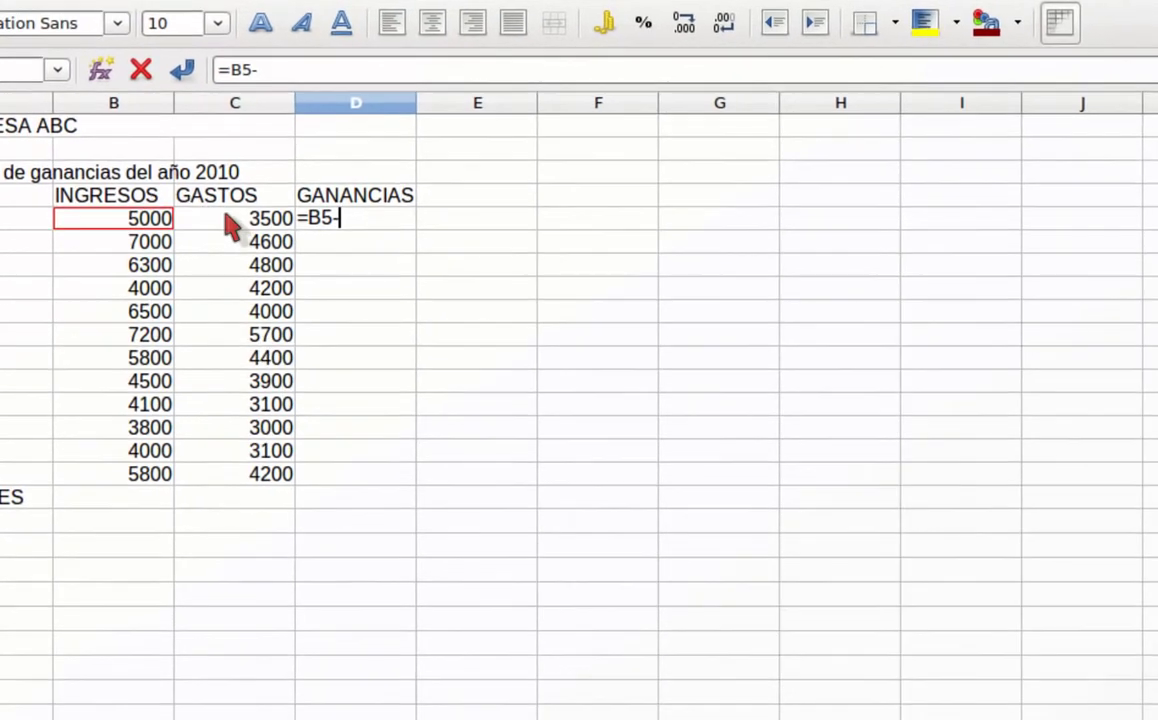
click(267, 222)
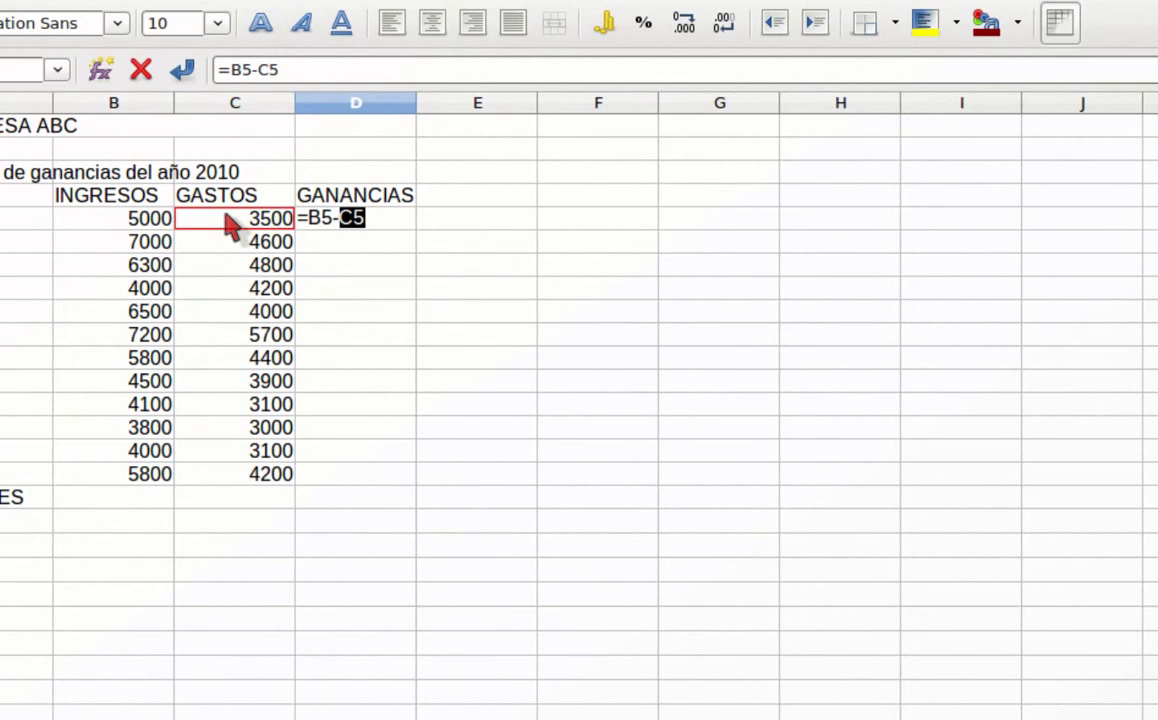
key(Return)
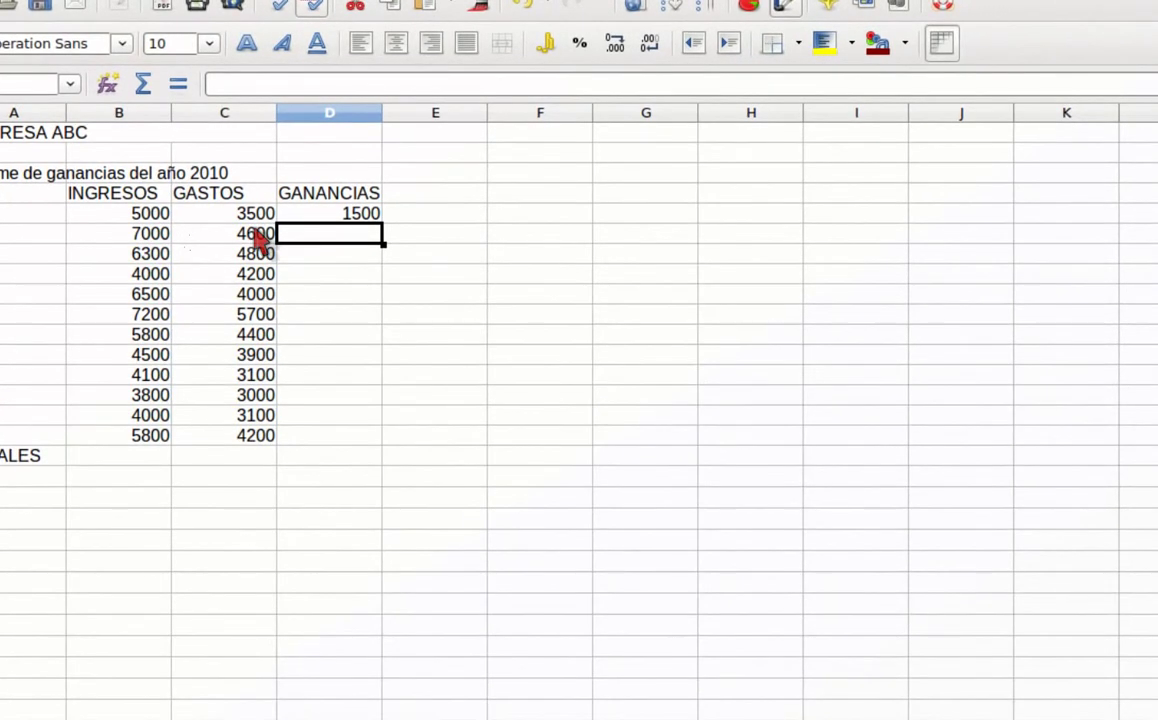
- Copy the GANANCIAS formula from D5 into D6:D16 for February through December
click(348, 218)
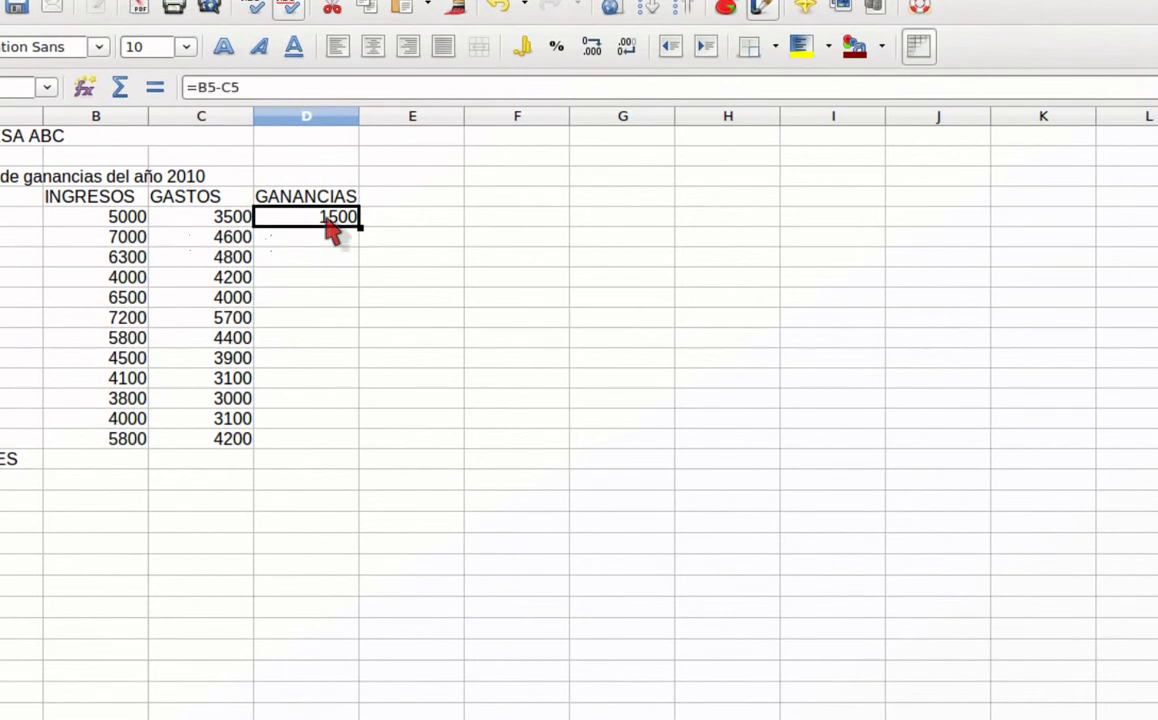
right_click(331, 229)
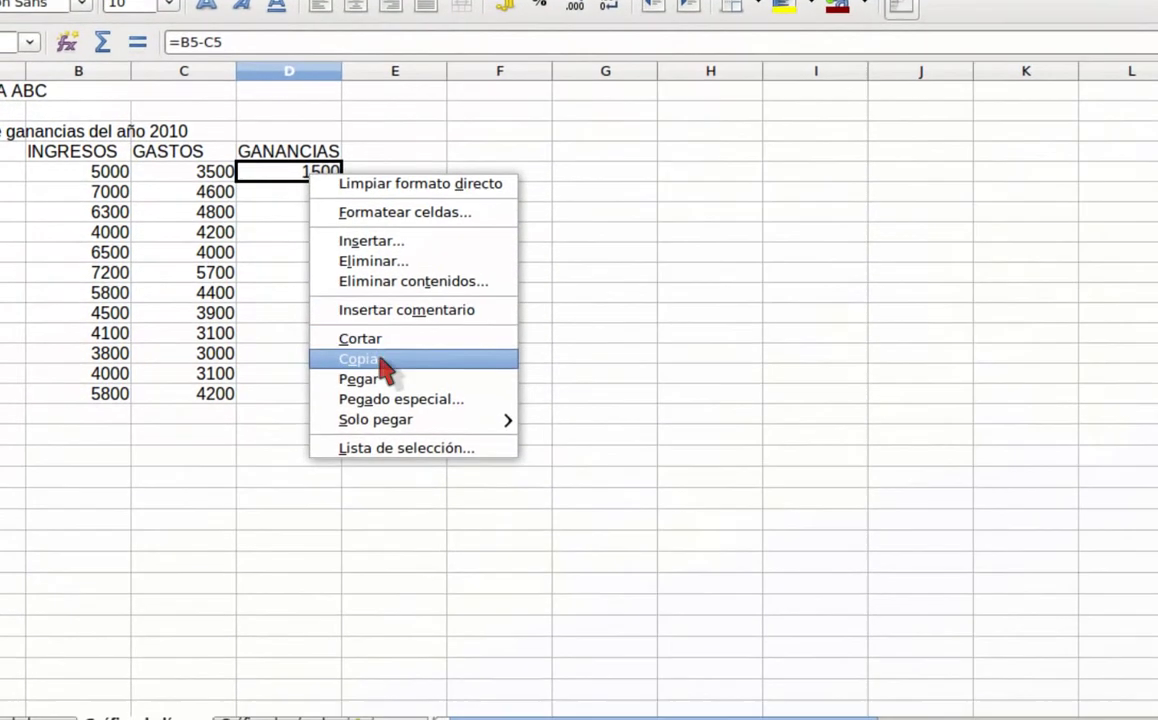
click(400, 407)
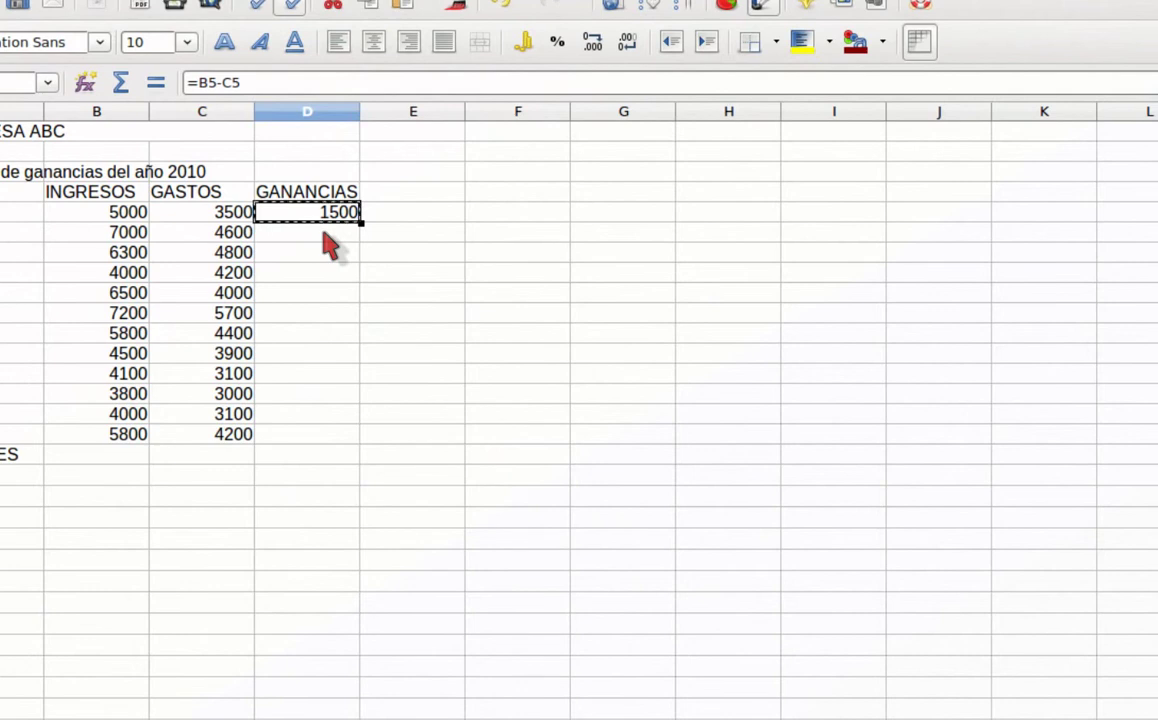
click(324, 237)
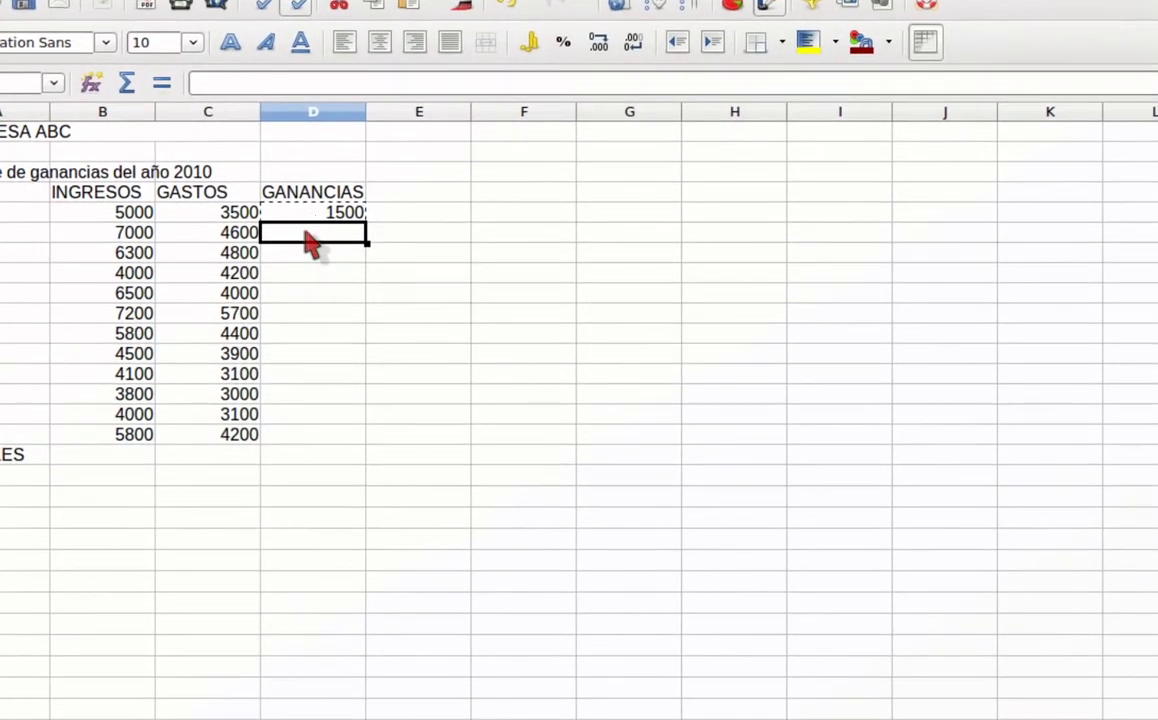
drag(312, 182, 308, 255)
drag(308, 300, 310, 430)
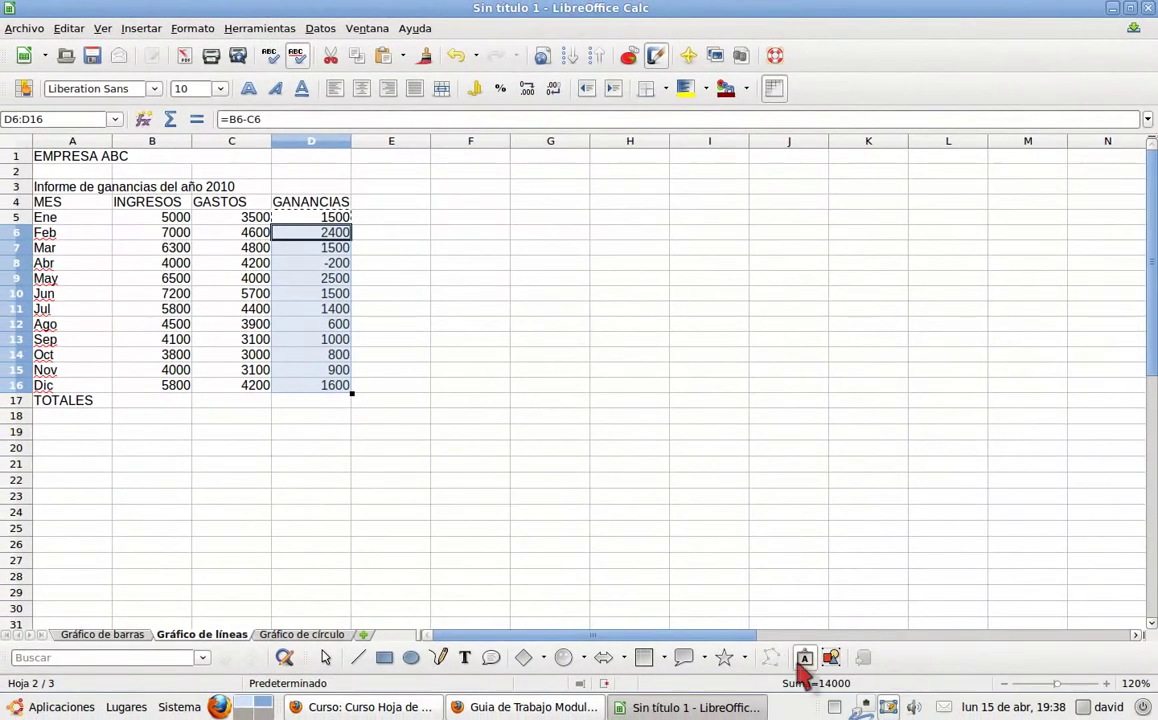
click(162, 401)
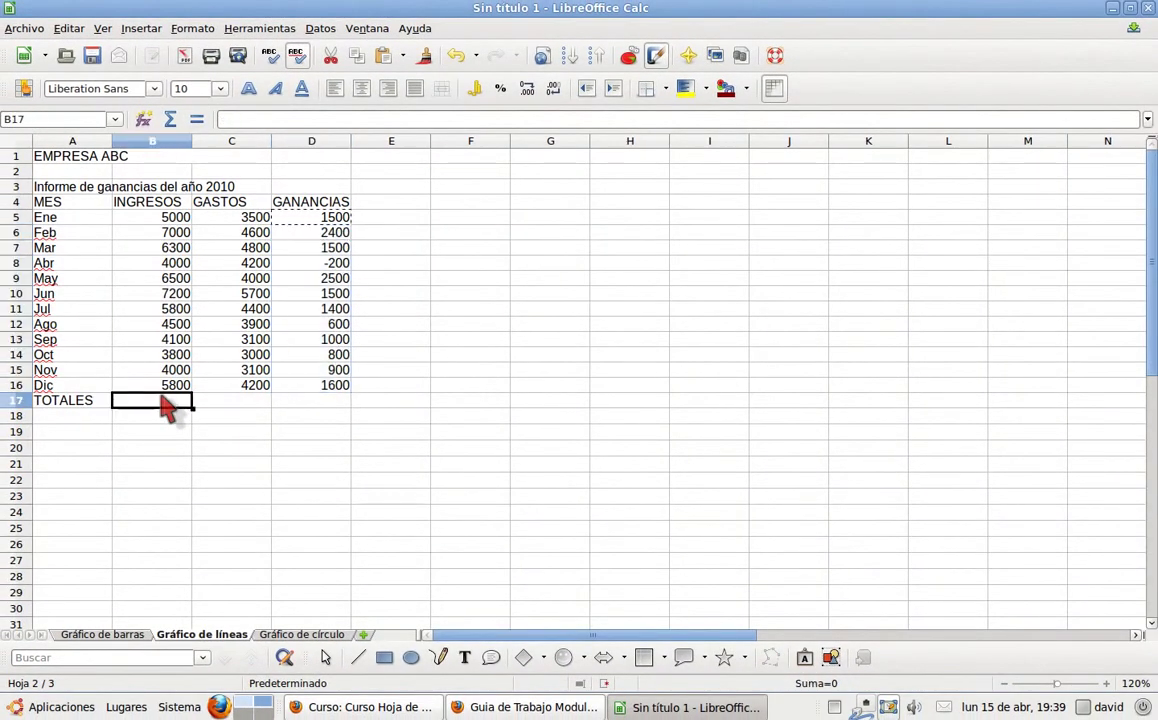
click(222, 402)
click(278, 402)
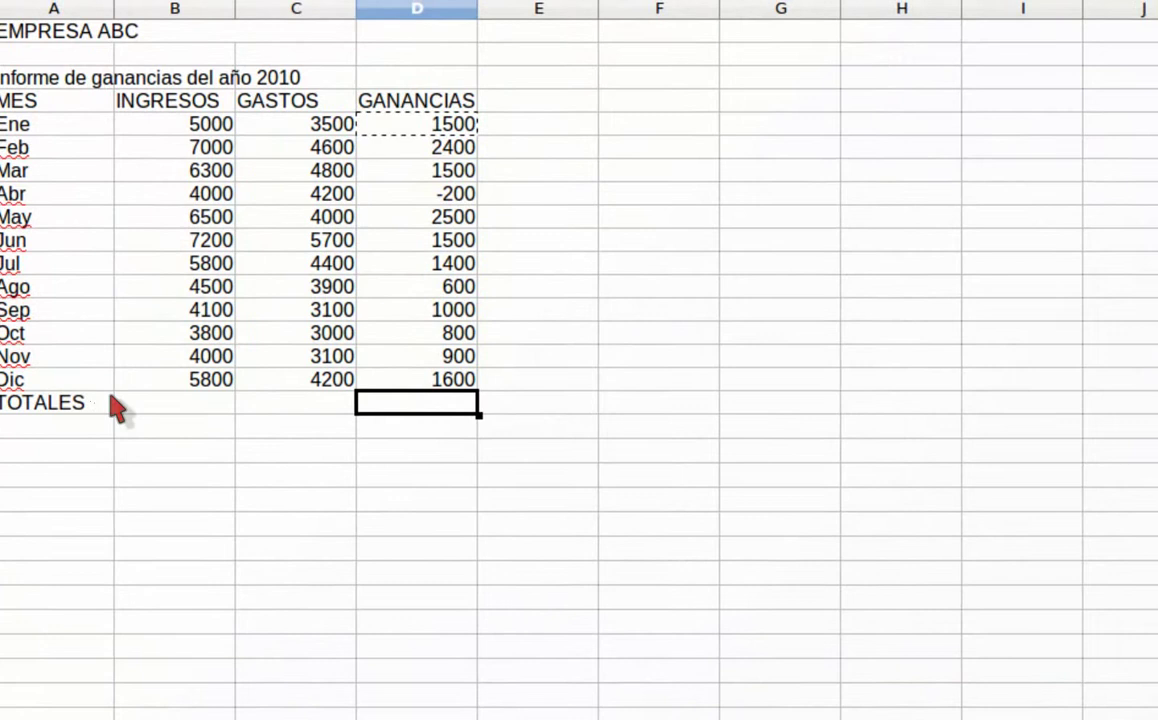
click(165, 402)
click(272, 402)
click(302, 402)
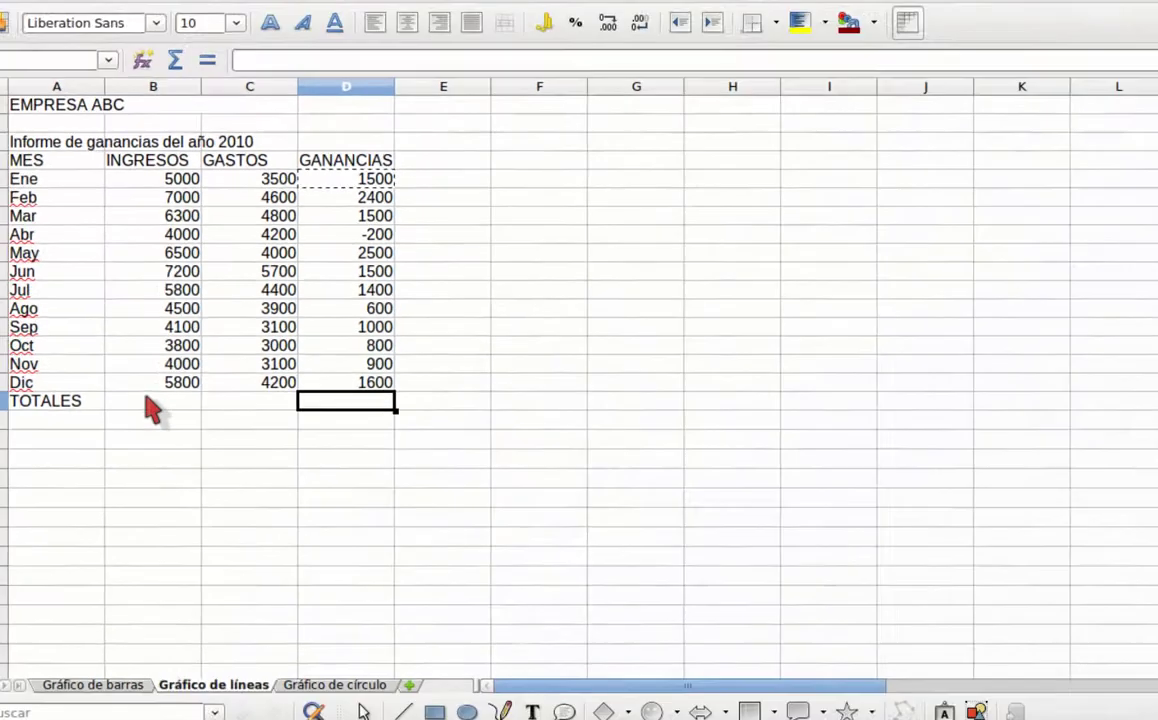
- Use the SUMA function in the TOTALES row to total INGRESOS in B17 and GASTOS (C5:C16) in C17
click(150, 403)
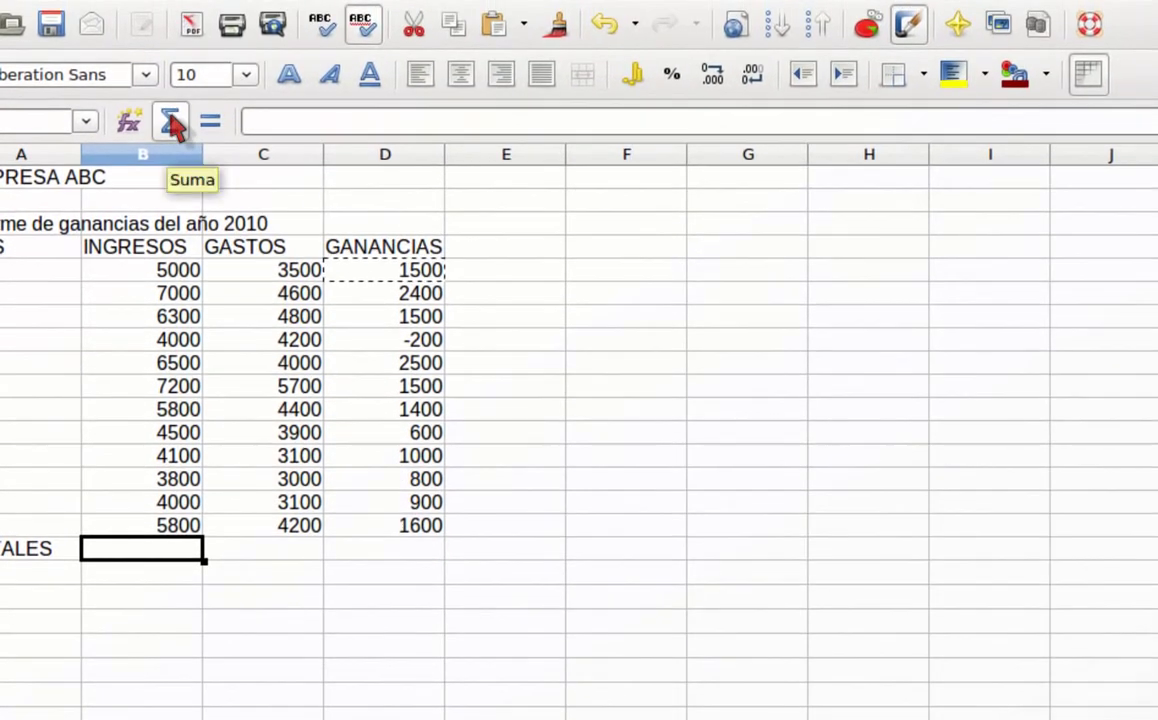
click(170, 121)
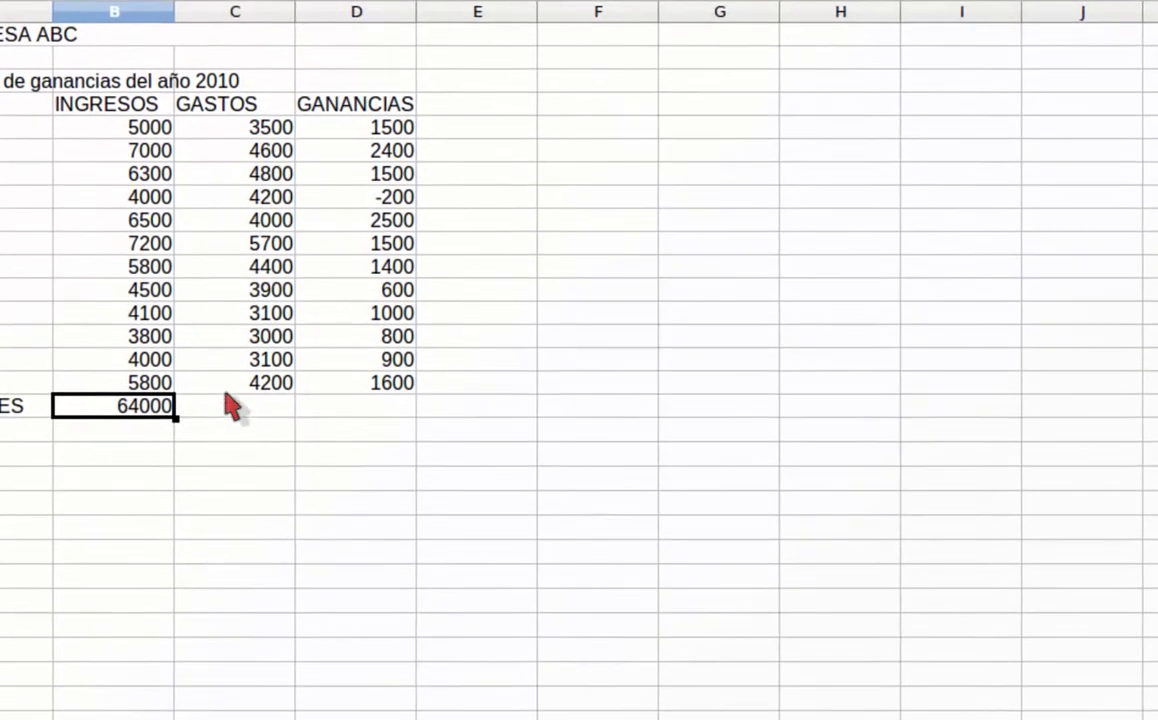
click(237, 432)
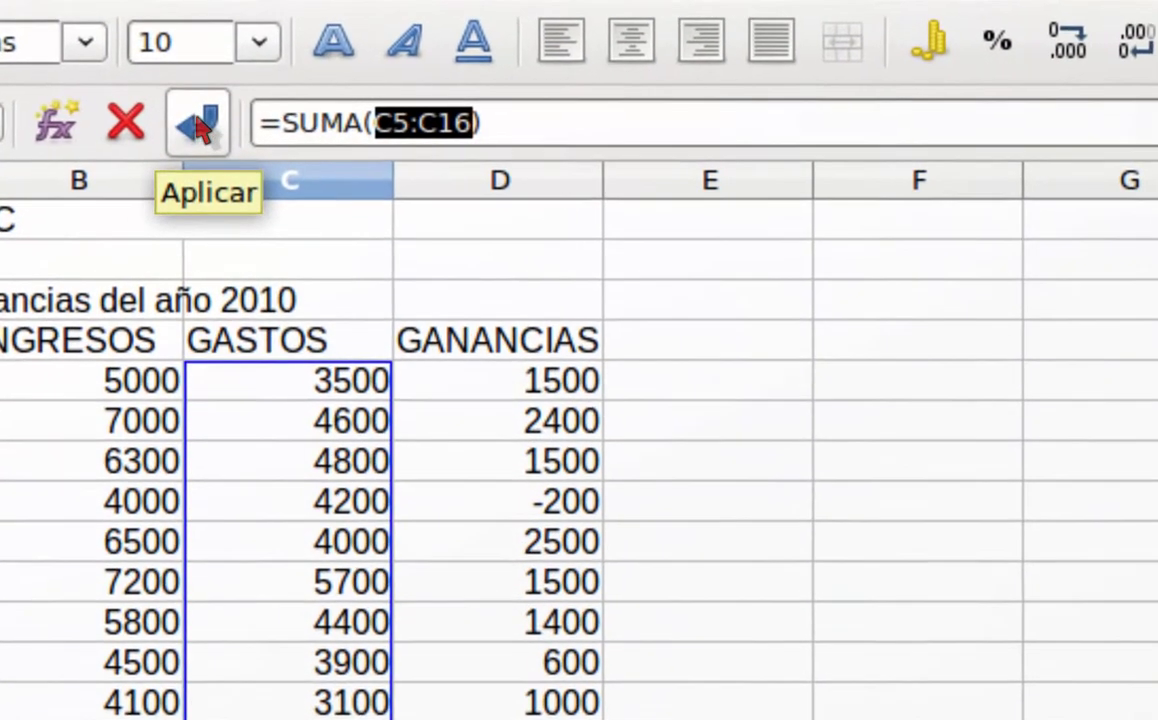
click(197, 125)
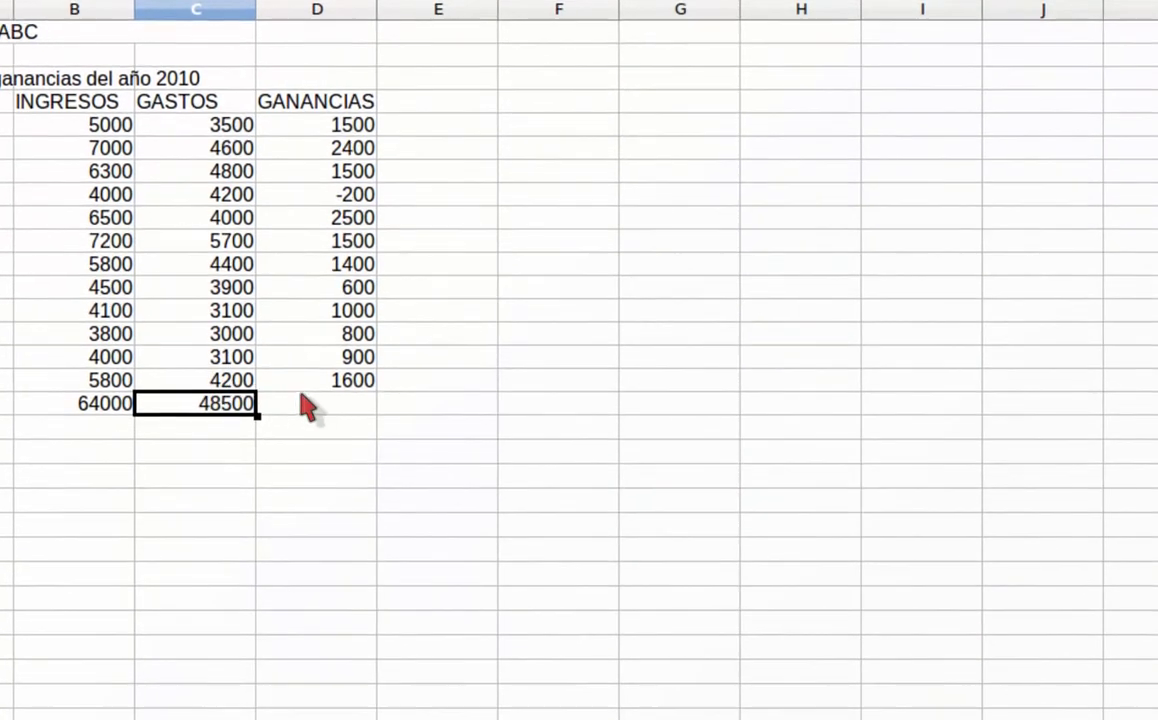
- Total the GANANCIAS column in D17 with the SUMA function over D5:D16
click(307, 405)
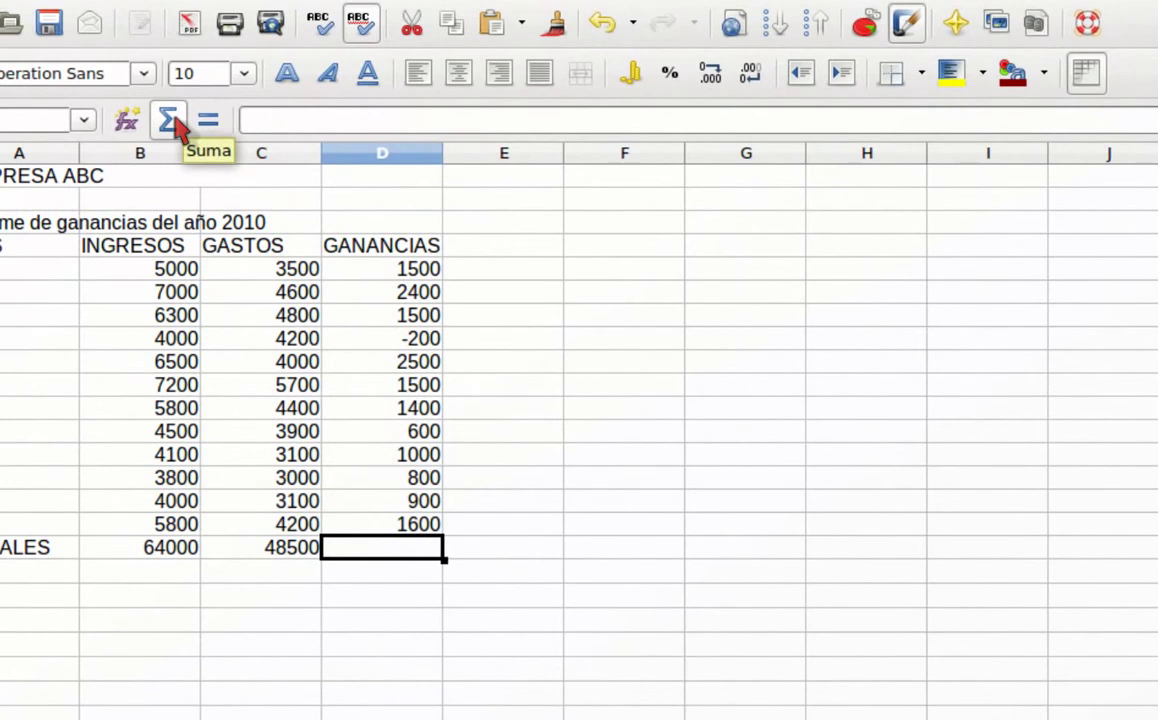
click(172, 122)
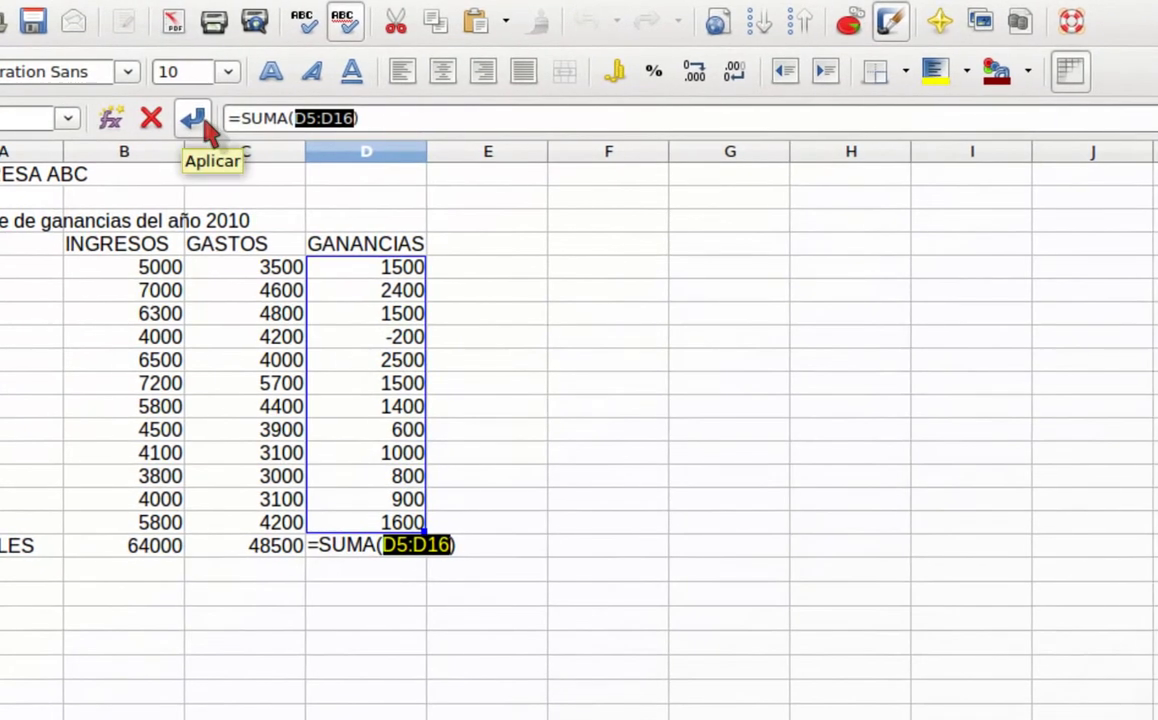
click(205, 123)
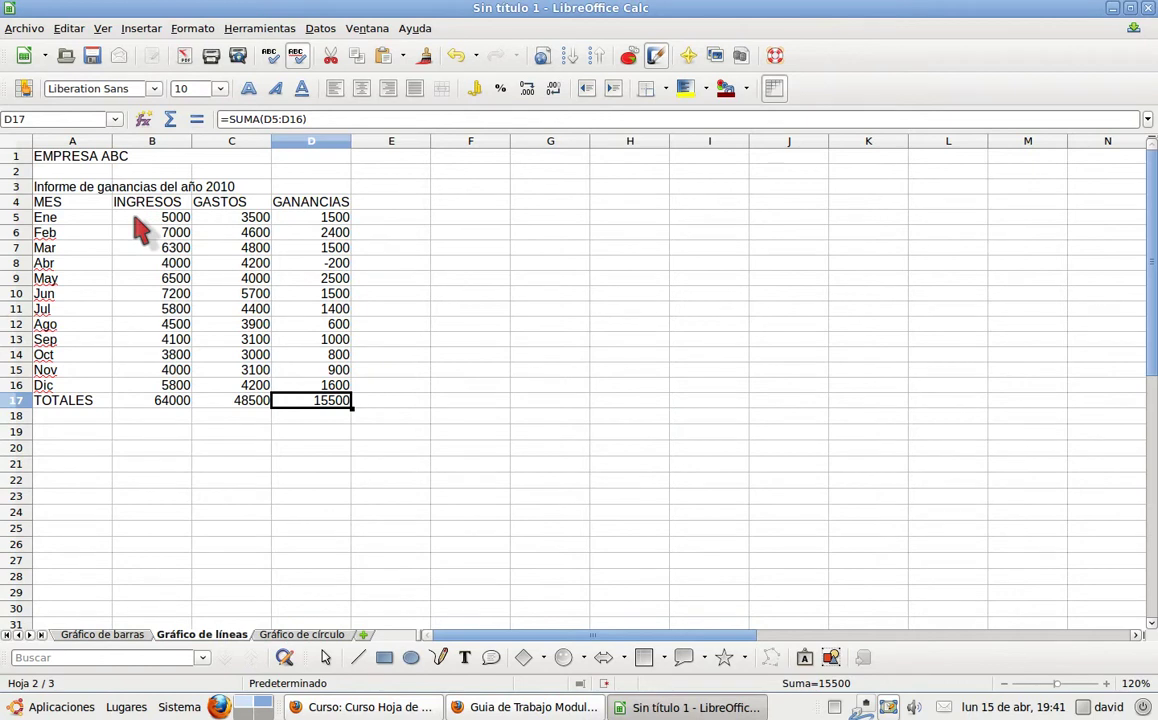
- Format B5:D17 as Moneda using USD $ Inglés (EE. UU.), with two decimals, thousands separators and negative numbers in red
click(140, 222)
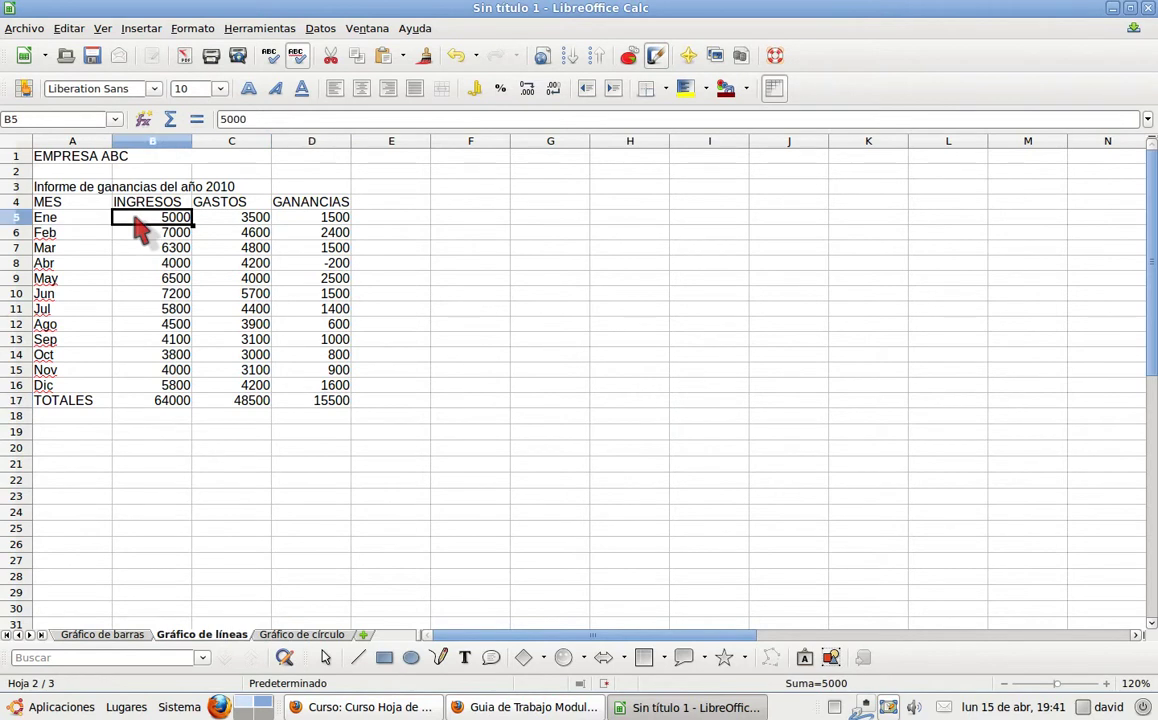
drag(140, 228, 333, 405)
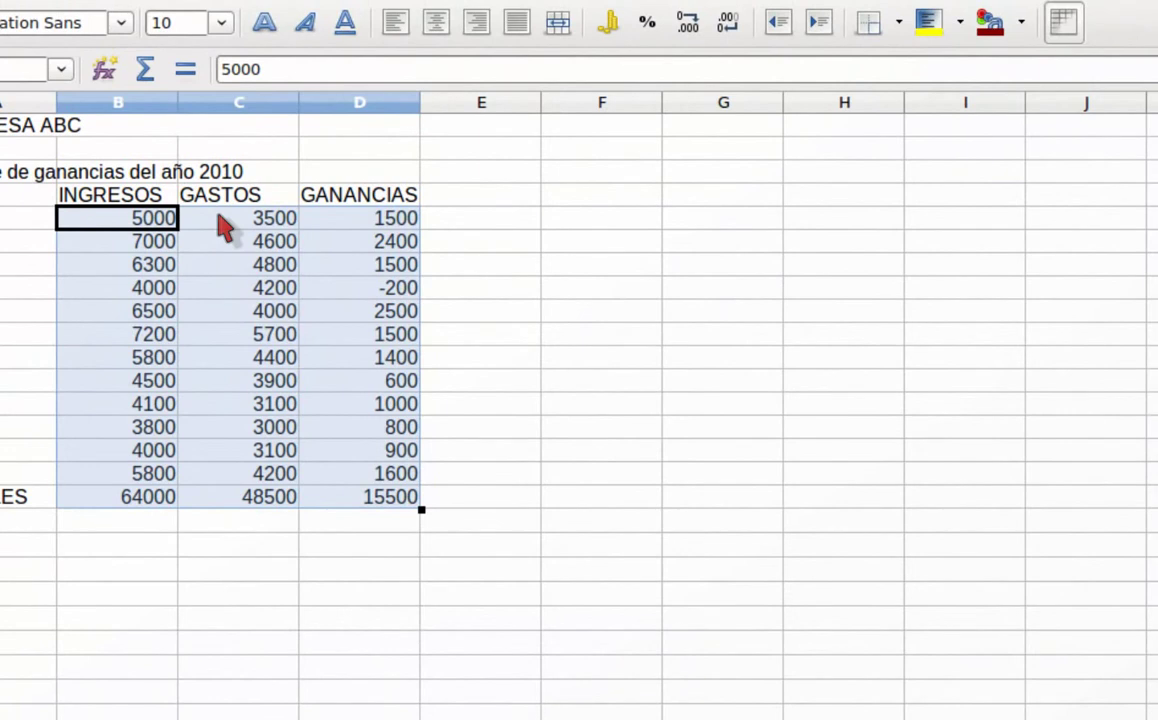
right_click(222, 227)
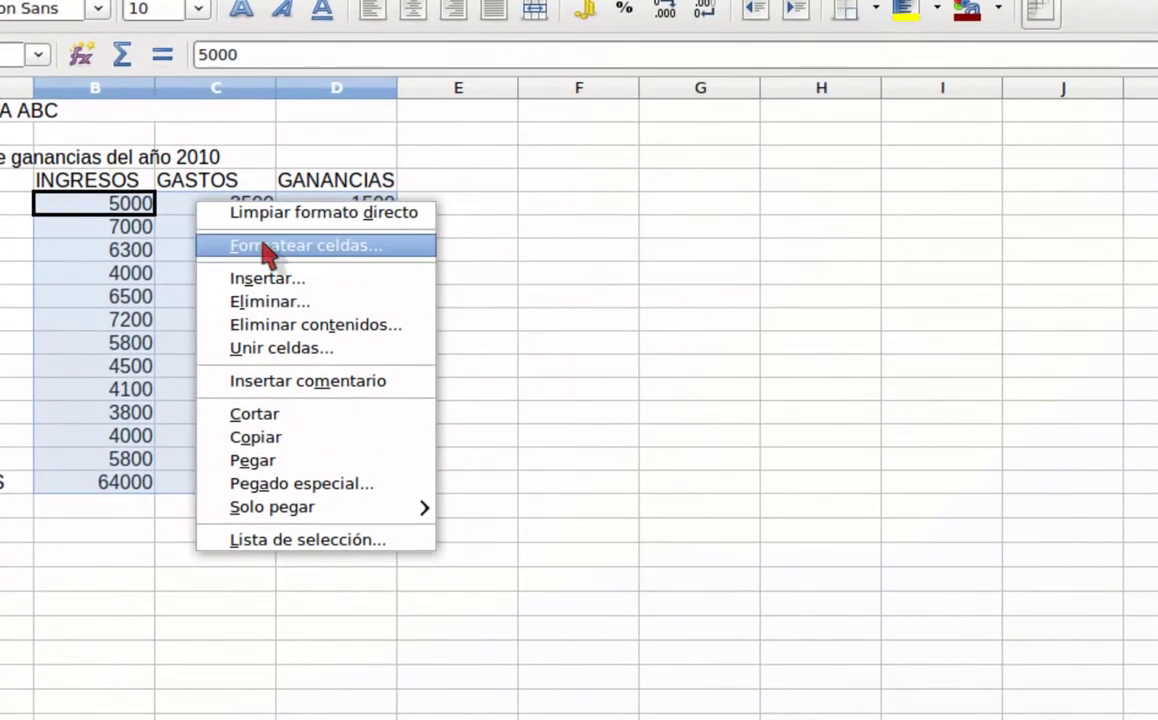
click(268, 247)
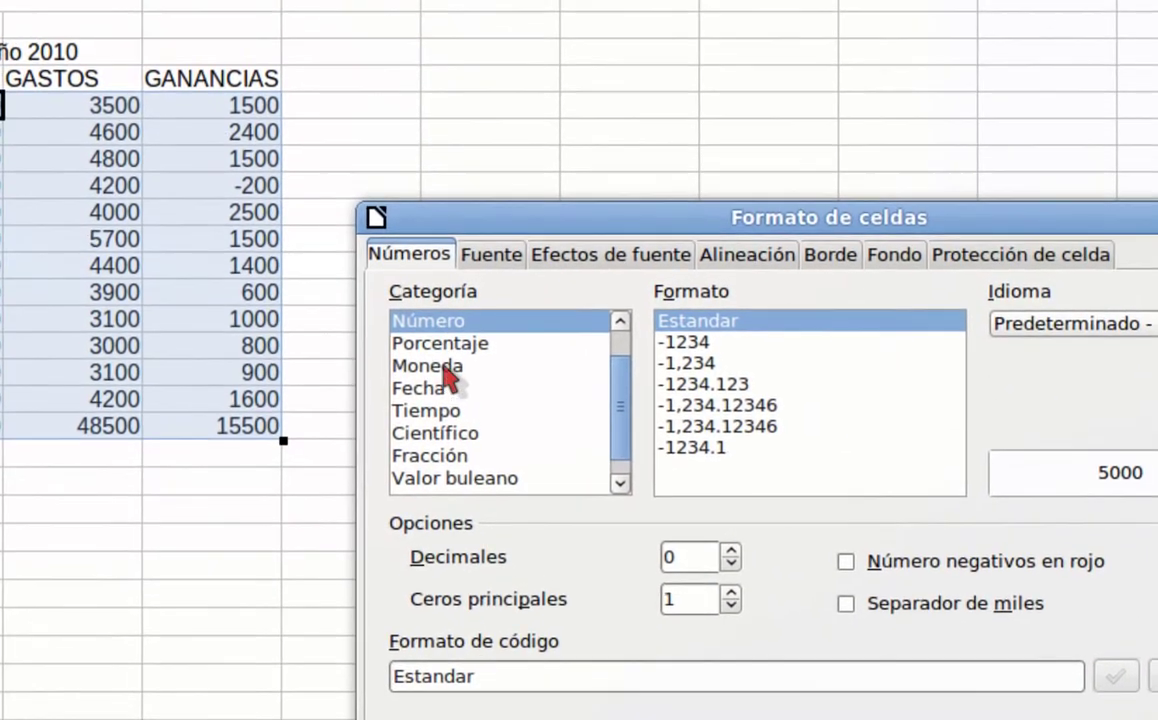
click(443, 366)
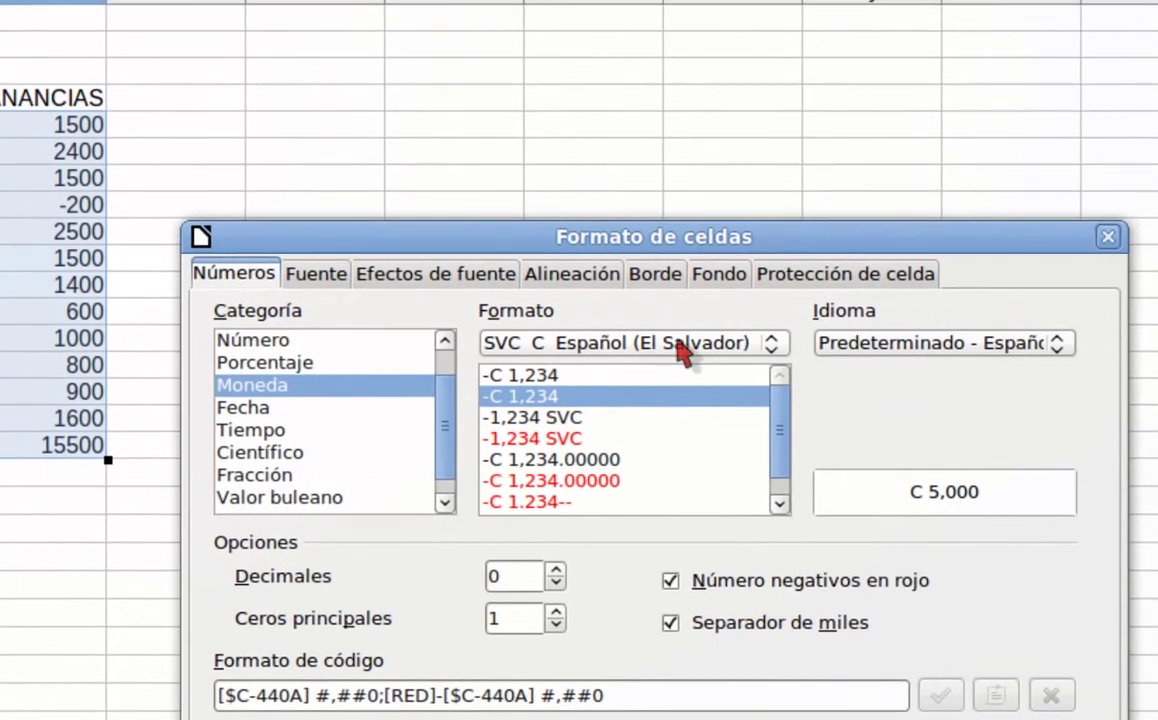
click(684, 350)
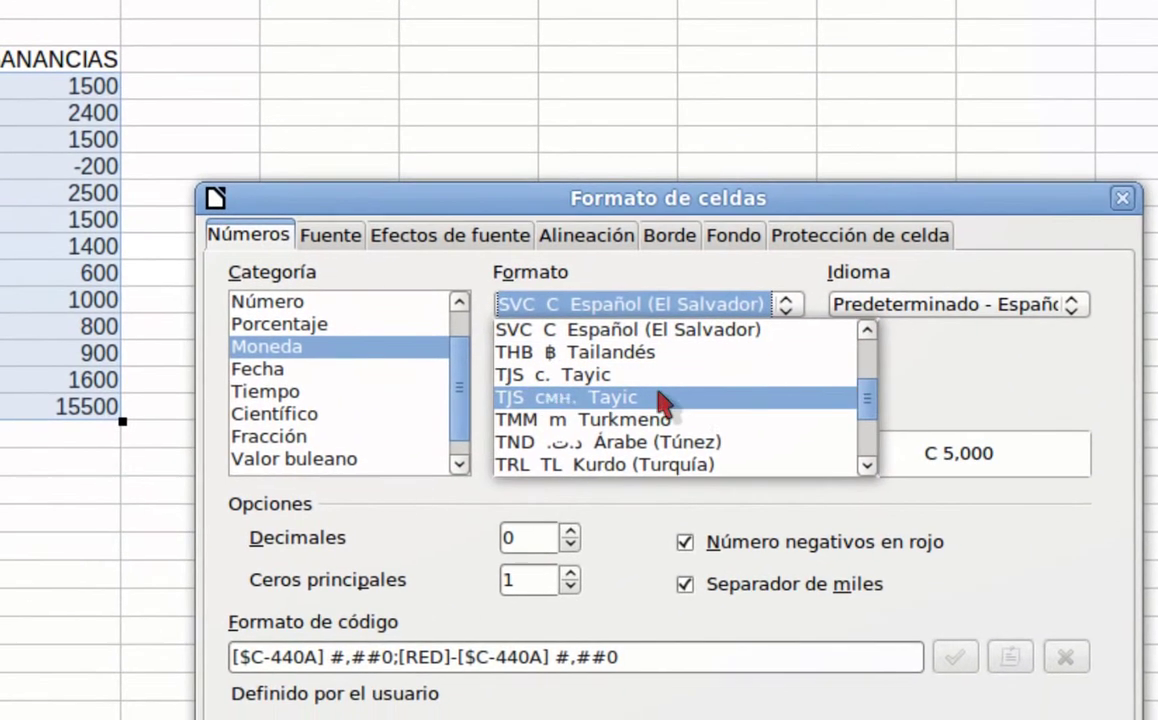
scroll(662, 402, down, 5)
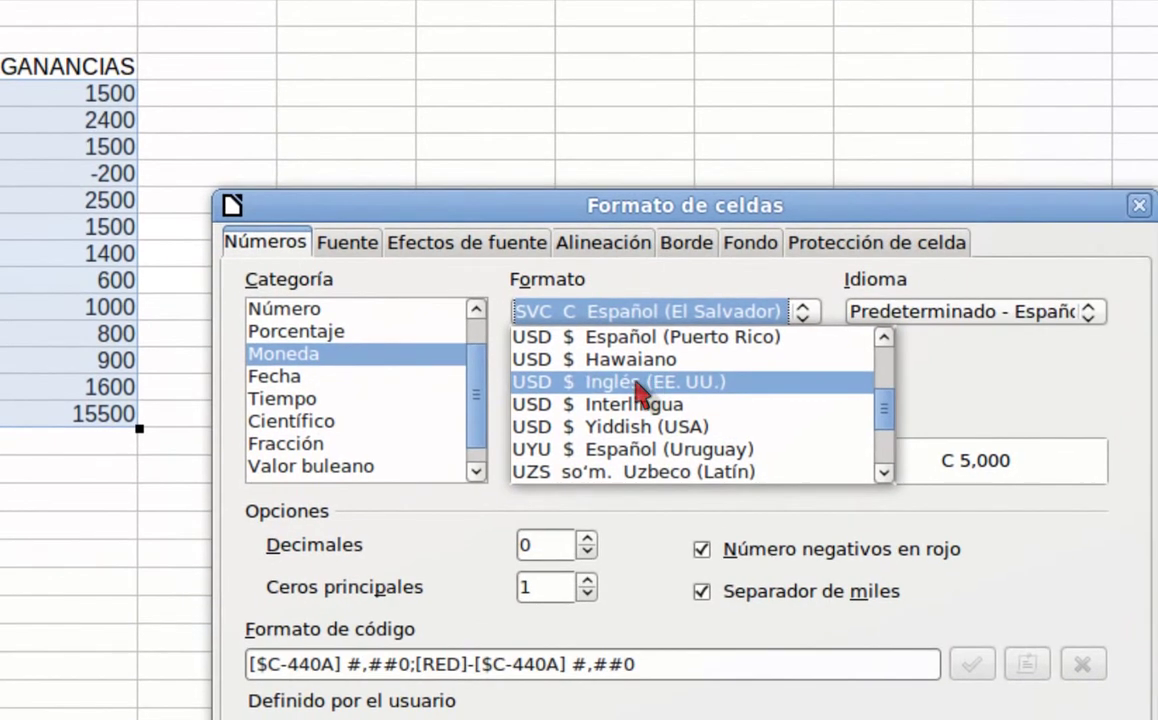
click(640, 384)
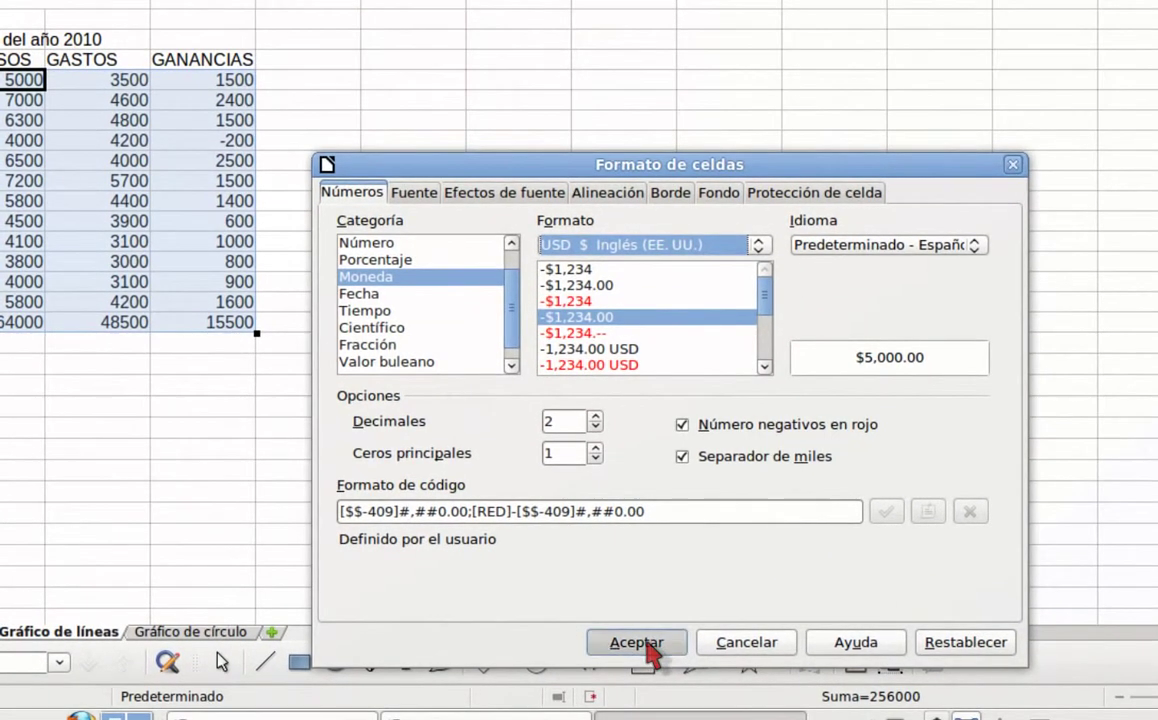
click(640, 675)
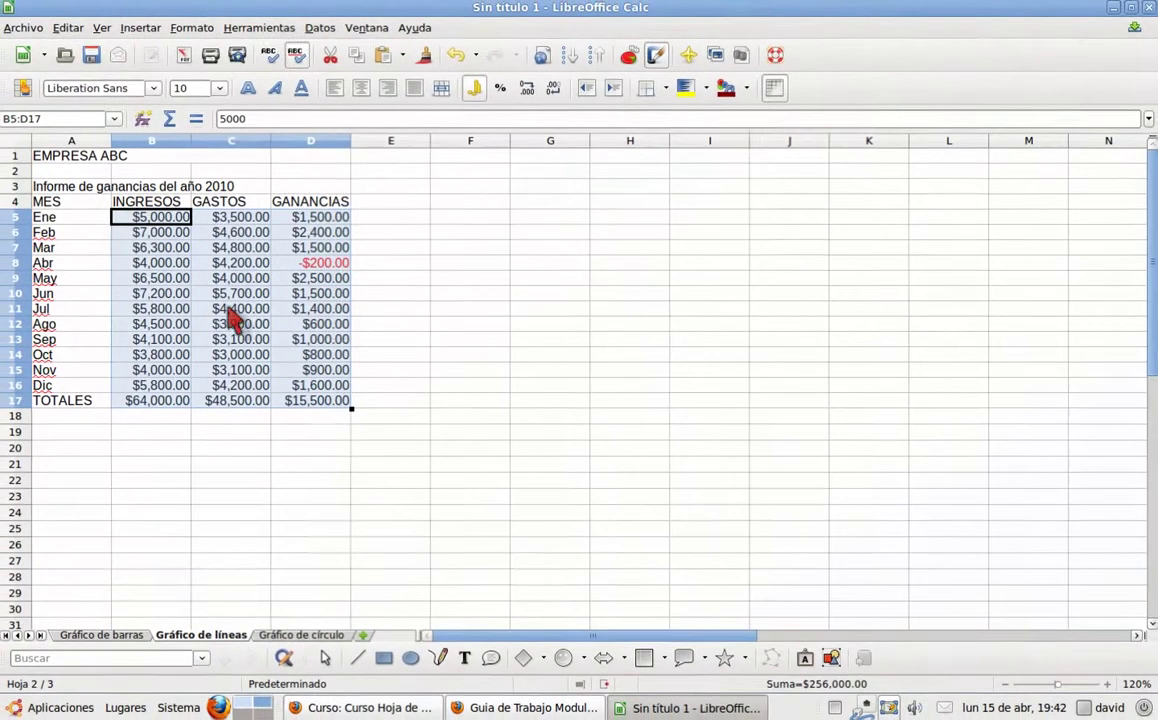
click(320, 418)
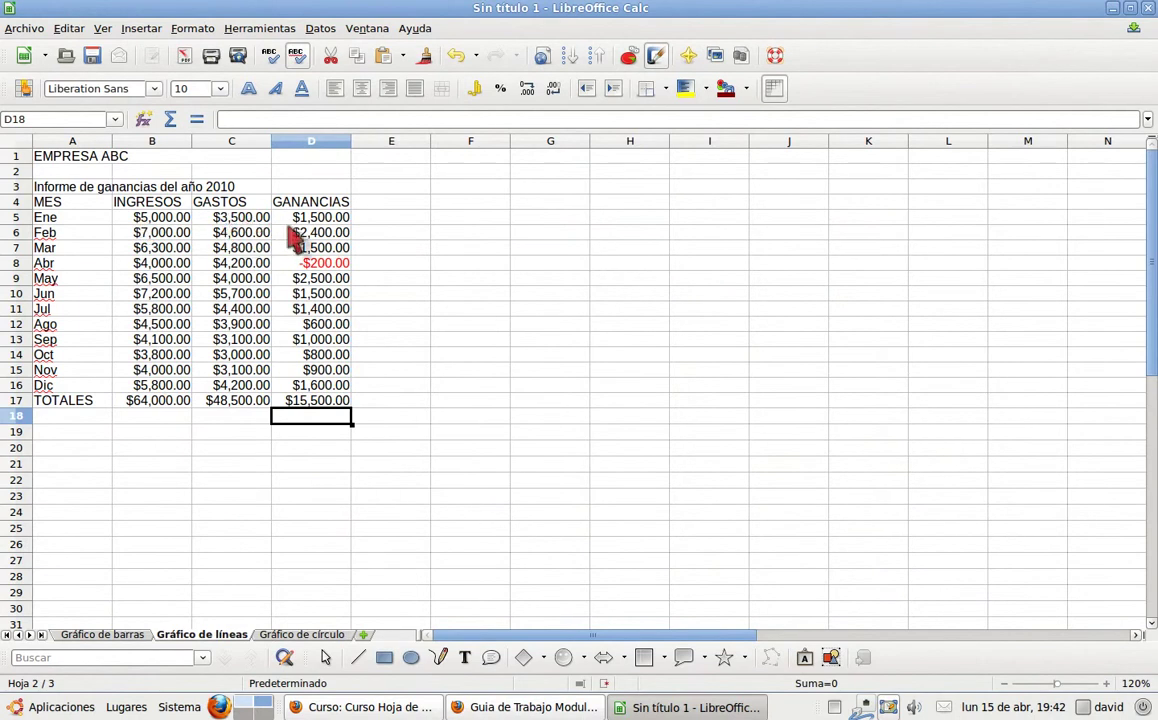
click(313, 267)
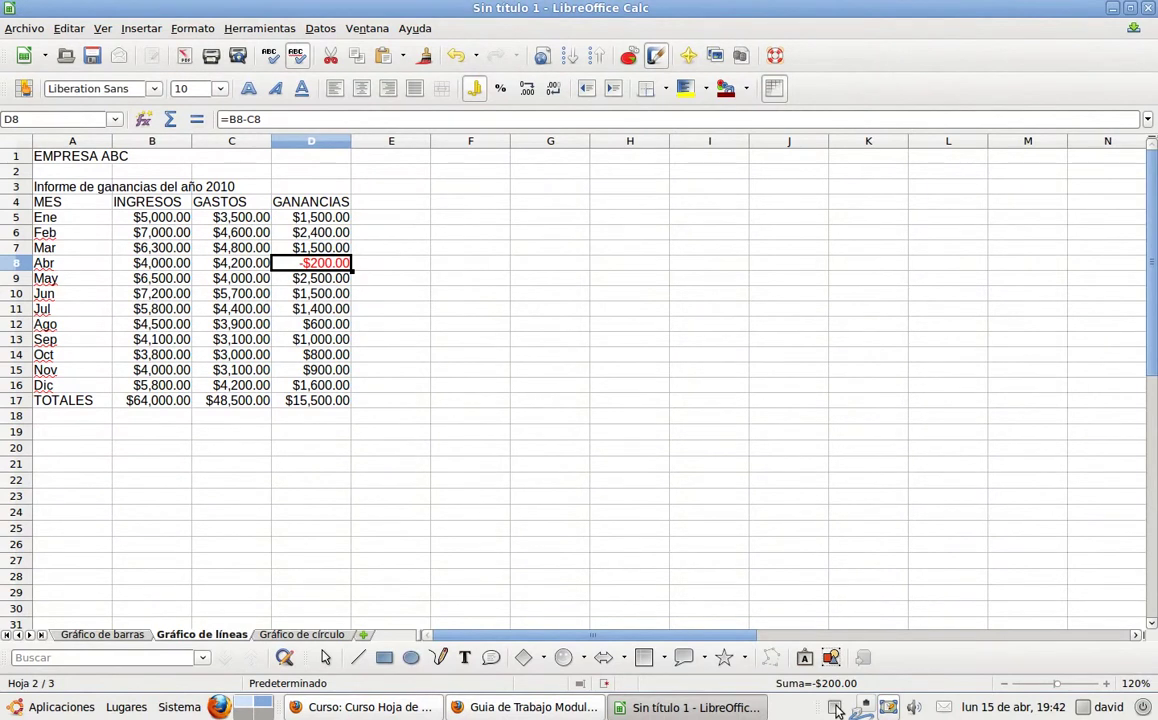
- Check the table's styling in the guide, return to Calc and make the EMPRESA ABC title in row 1 bold
click(538, 707)
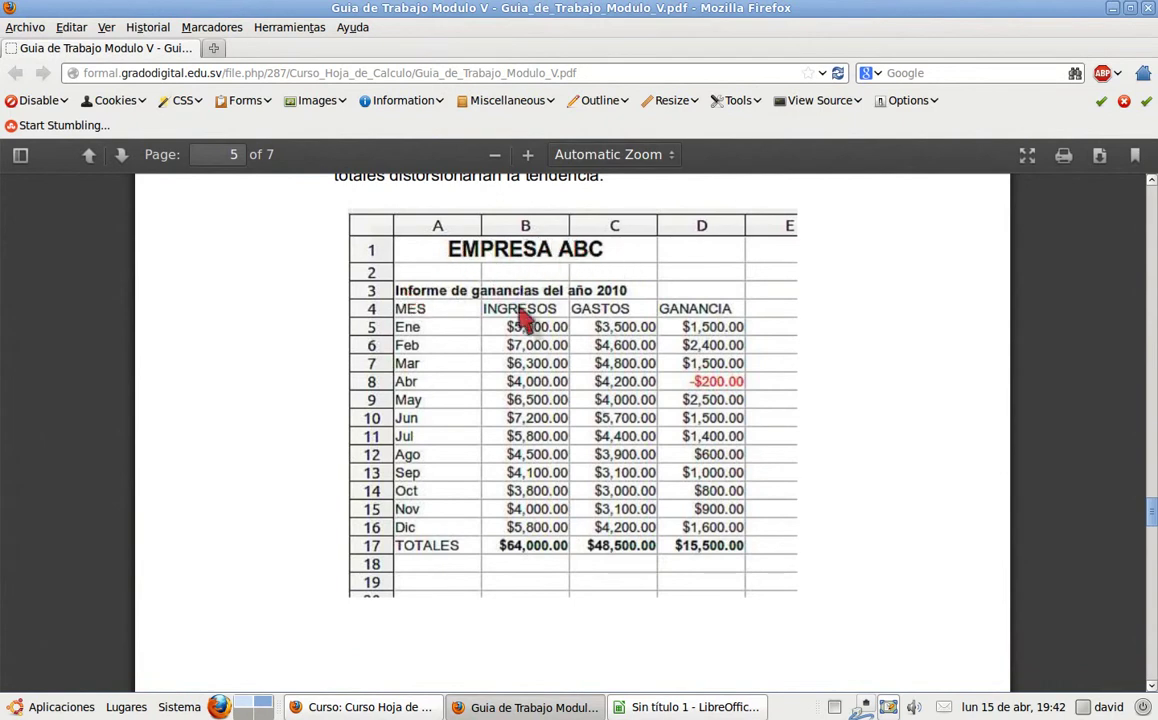
click(695, 707)
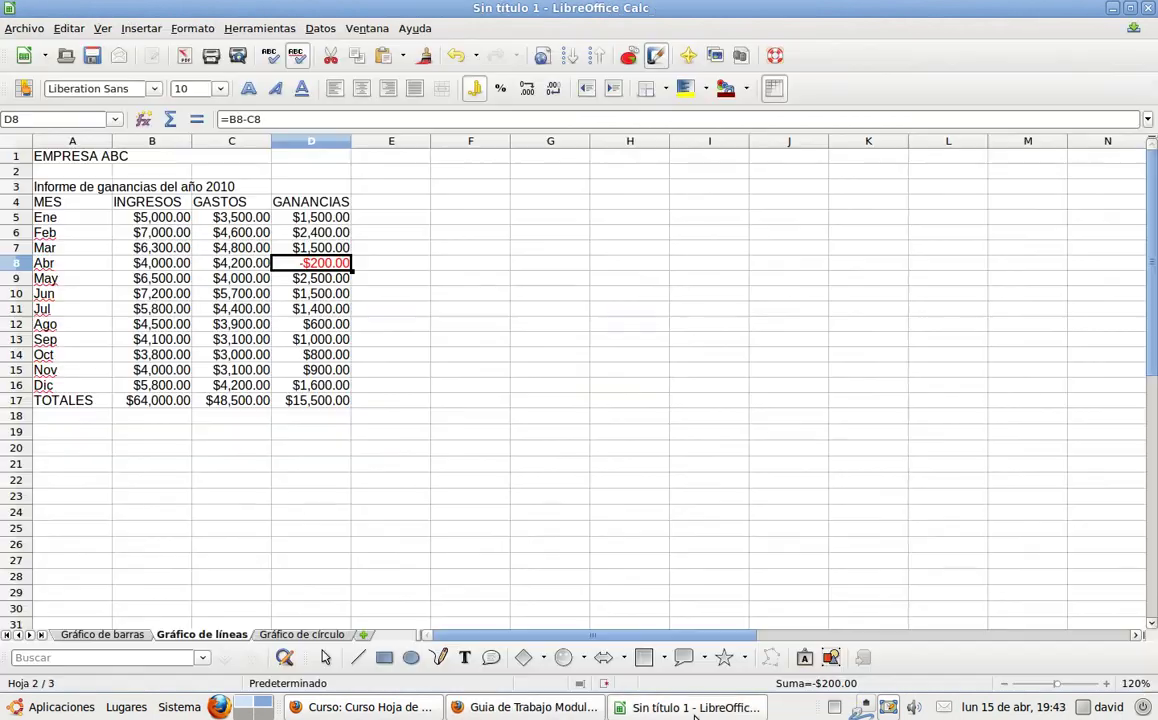
click(94, 160)
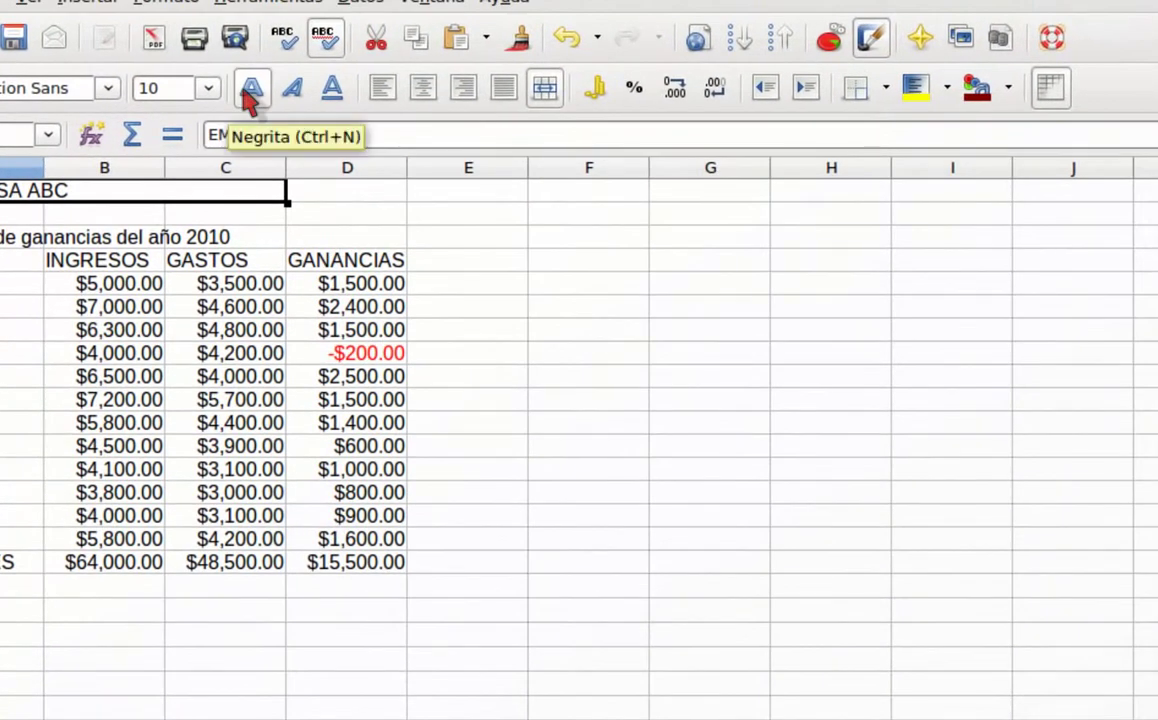
click(246, 88)
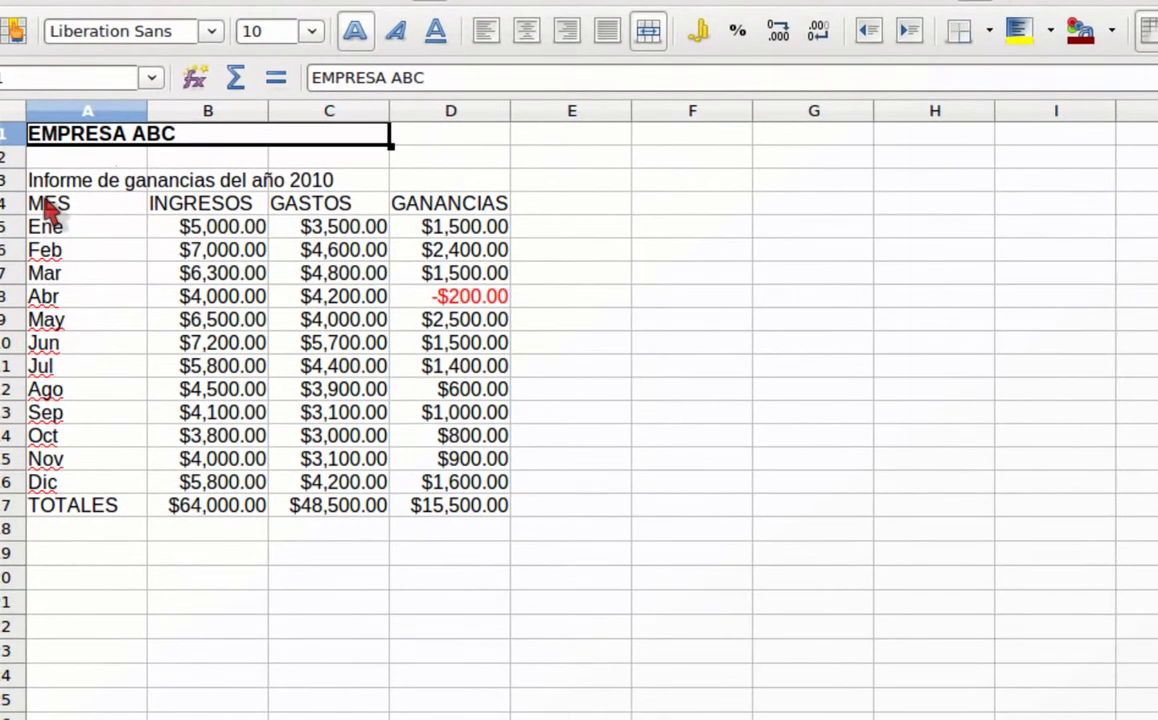
- Dismiss the low disk space warning and make the header row A4:D4, from MES to GANANCIAS, bold
drag(48, 210, 278, 213)
drag(200, 213, 342, 206)
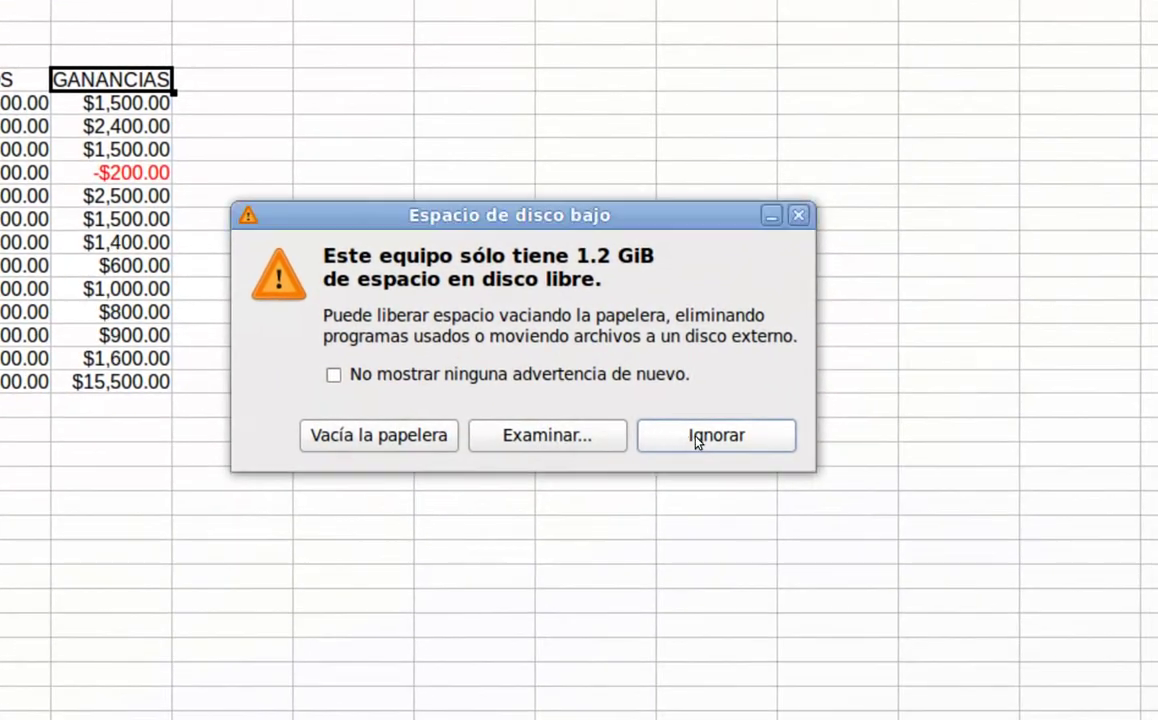
click(698, 437)
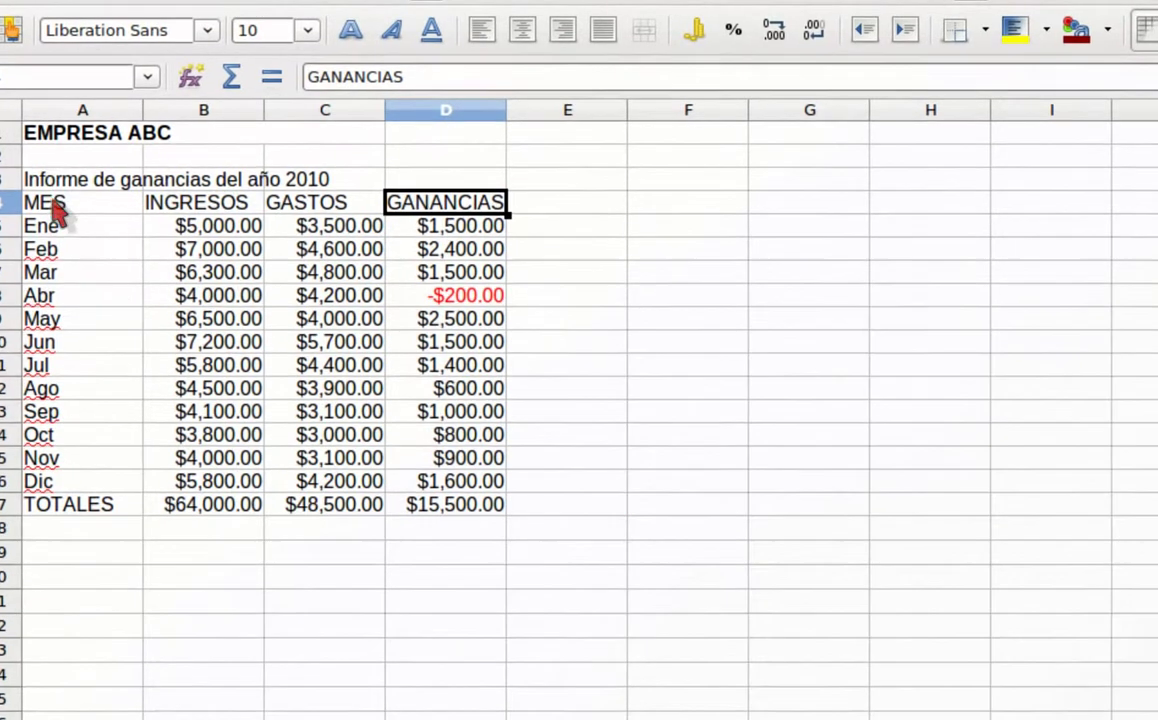
click(76, 141)
drag(110, 212, 395, 207)
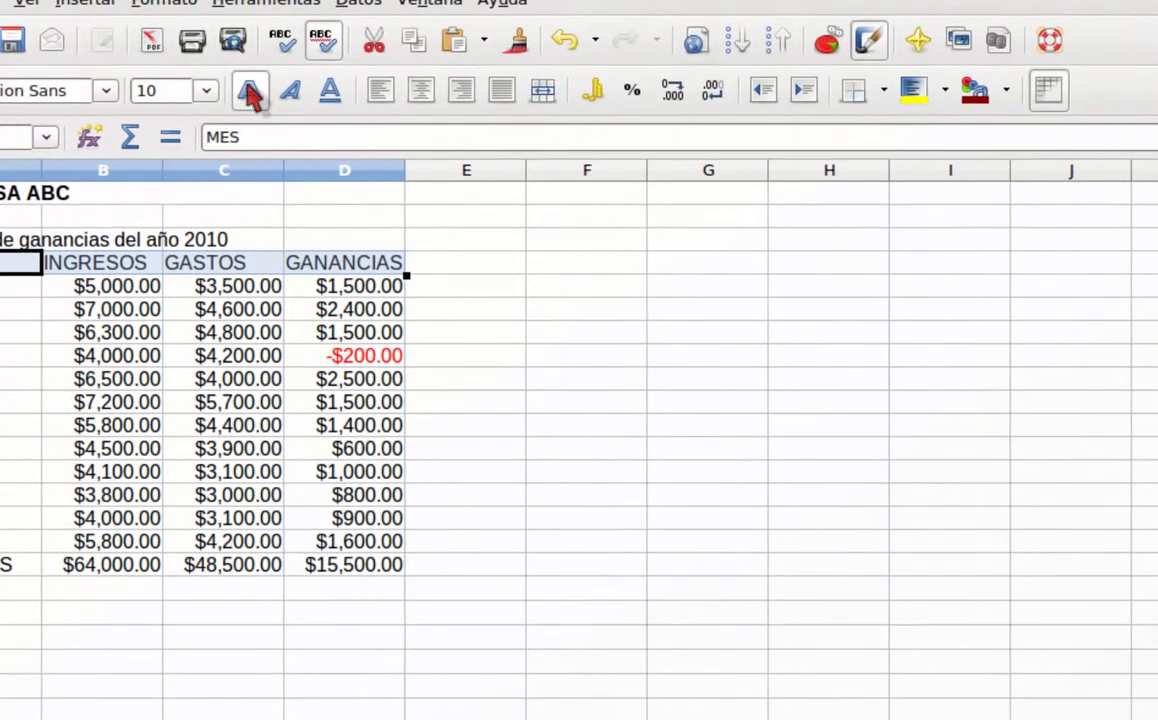
click(250, 93)
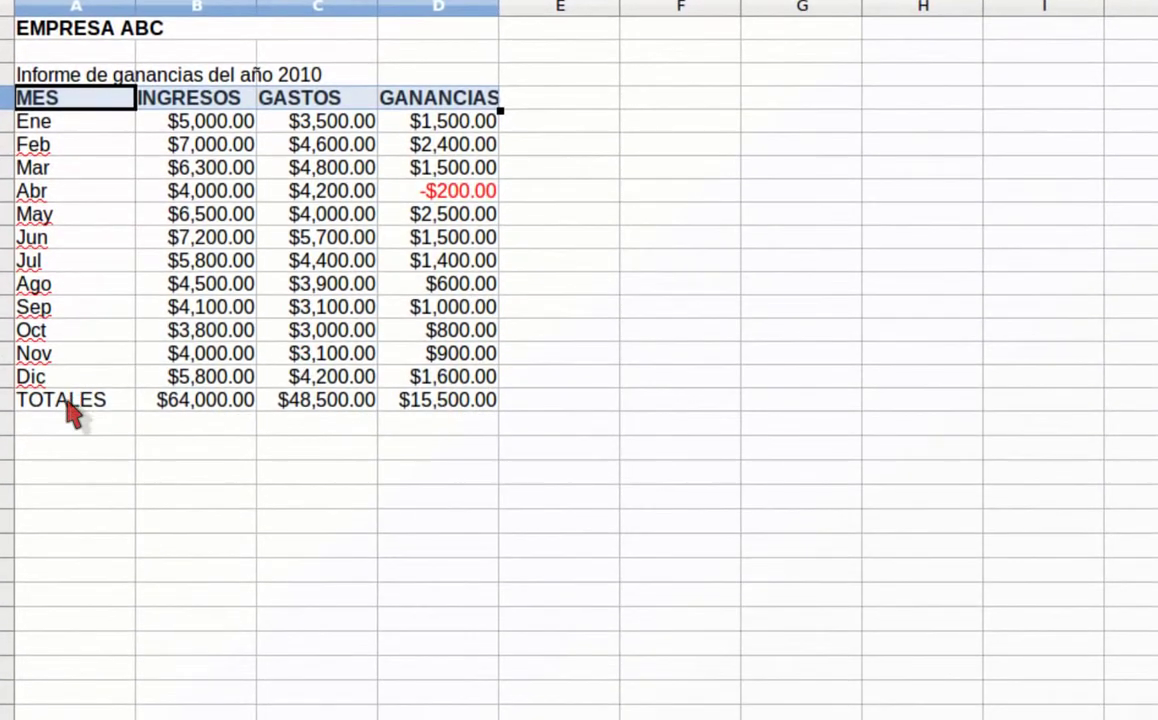
- Make the TOTALES row, A17:D17, bold
drag(70, 443, 298, 452)
drag(220, 410, 323, 406)
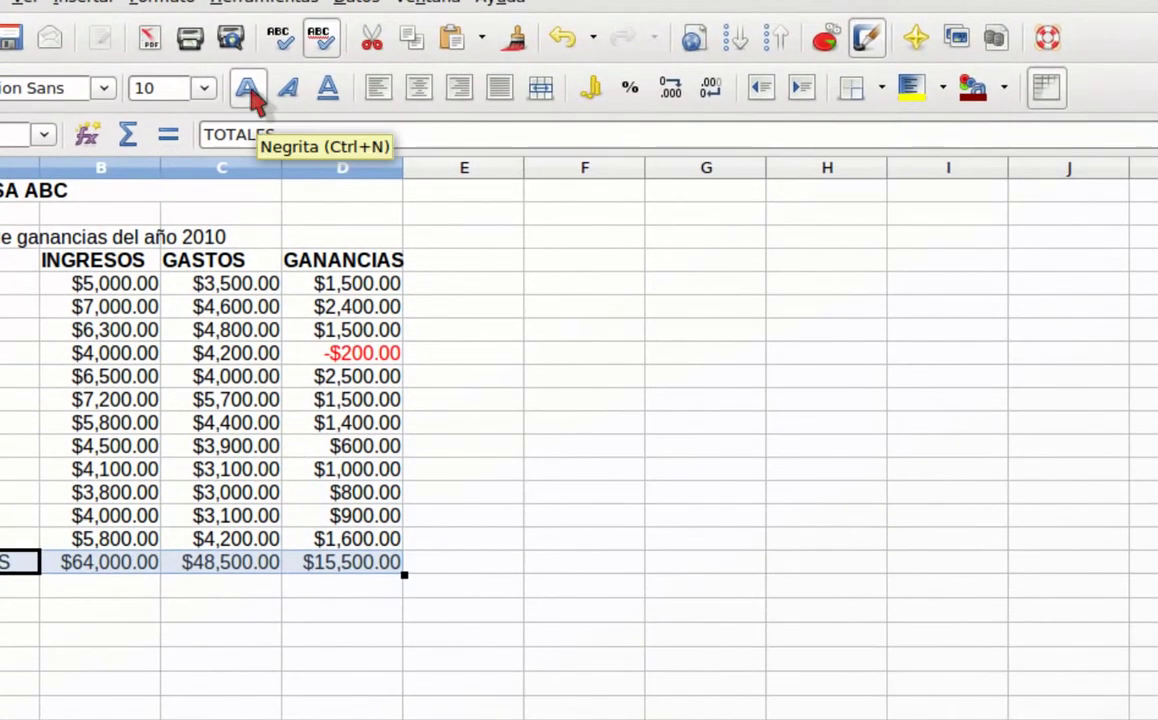
click(249, 90)
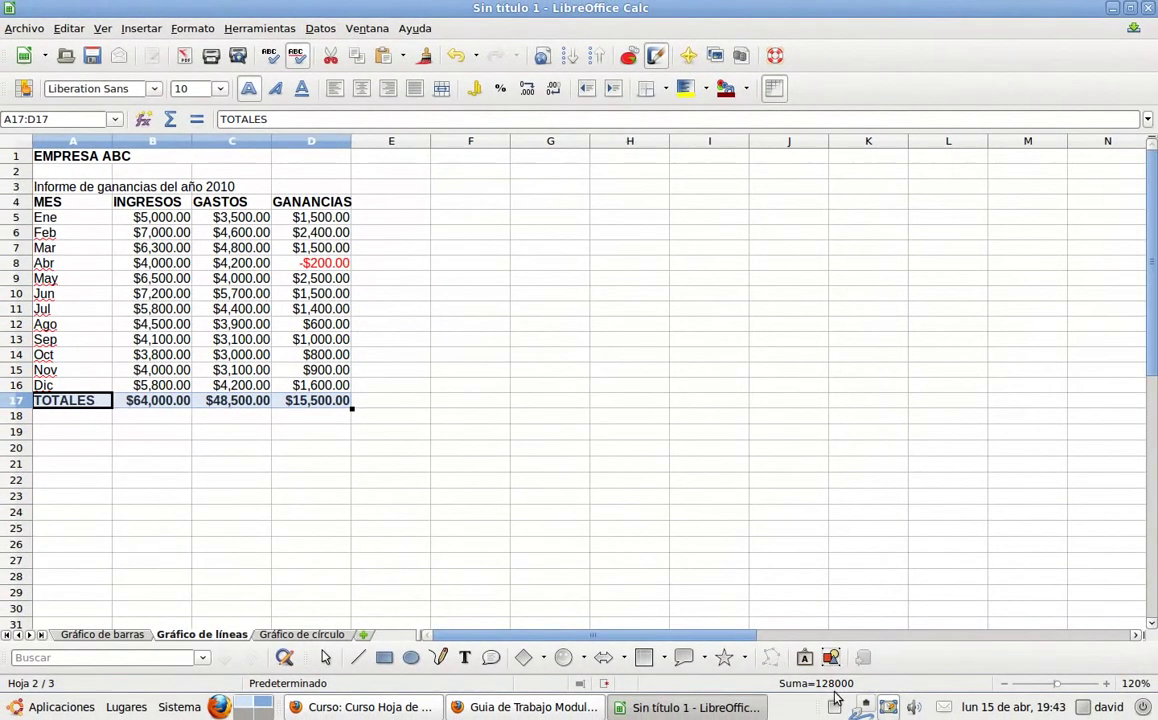
- Review the guide's line chart instructions and example, return to Calc and select the non-adjacent ranges A4:A16 and D4:D16
click(530, 707)
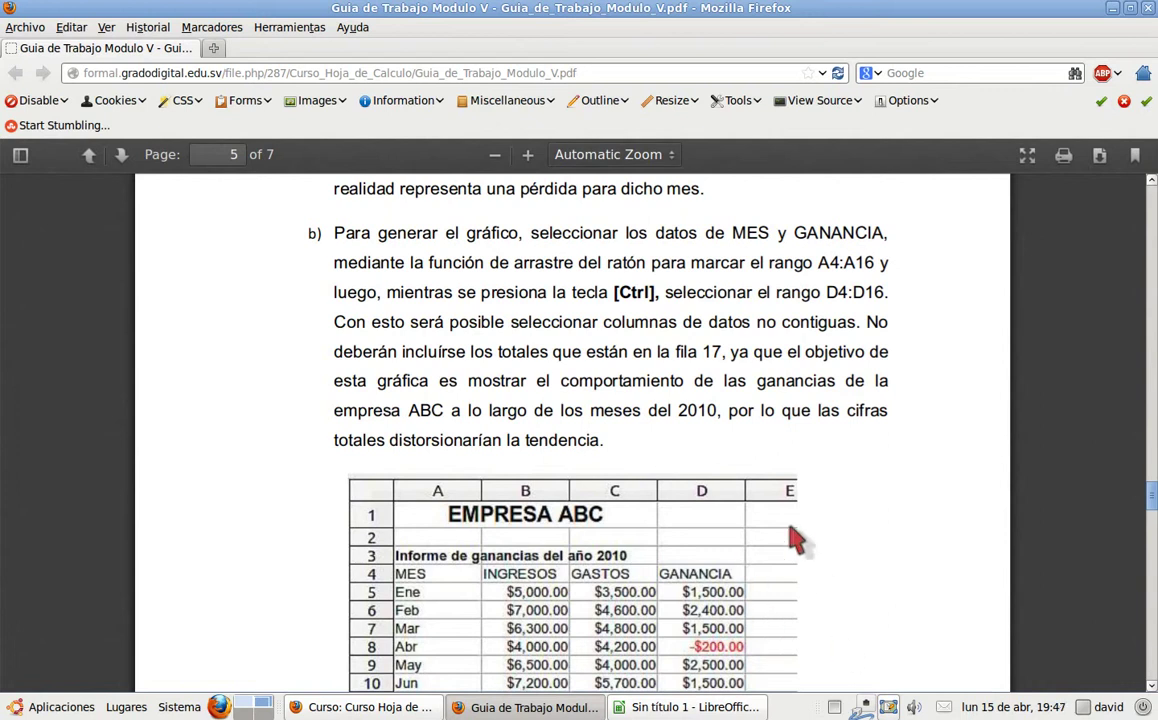
scroll(765, 493, down, 5)
scroll(765, 493, down, 4)
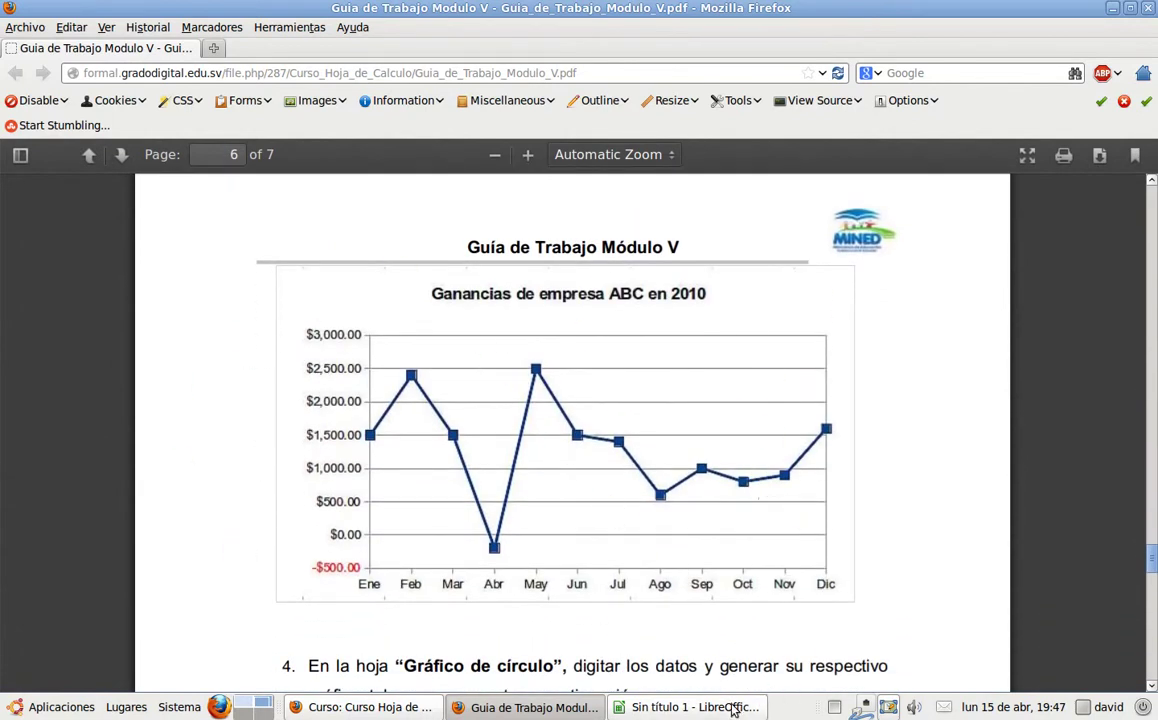
click(690, 707)
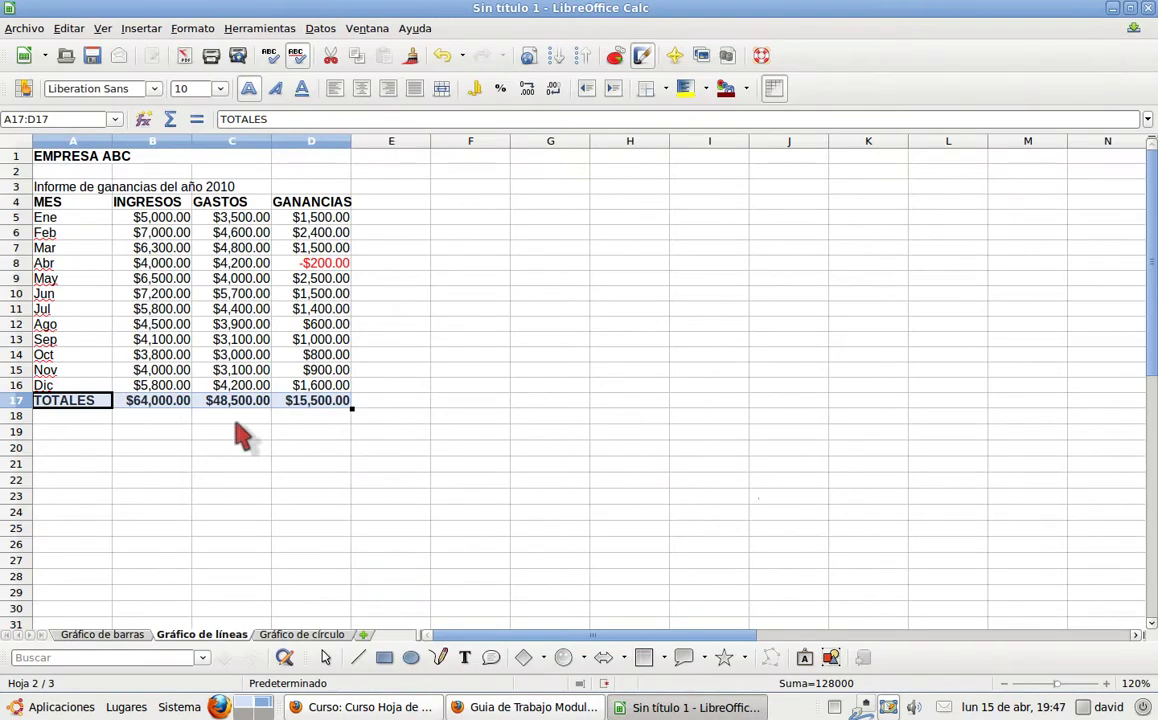
click(302, 401)
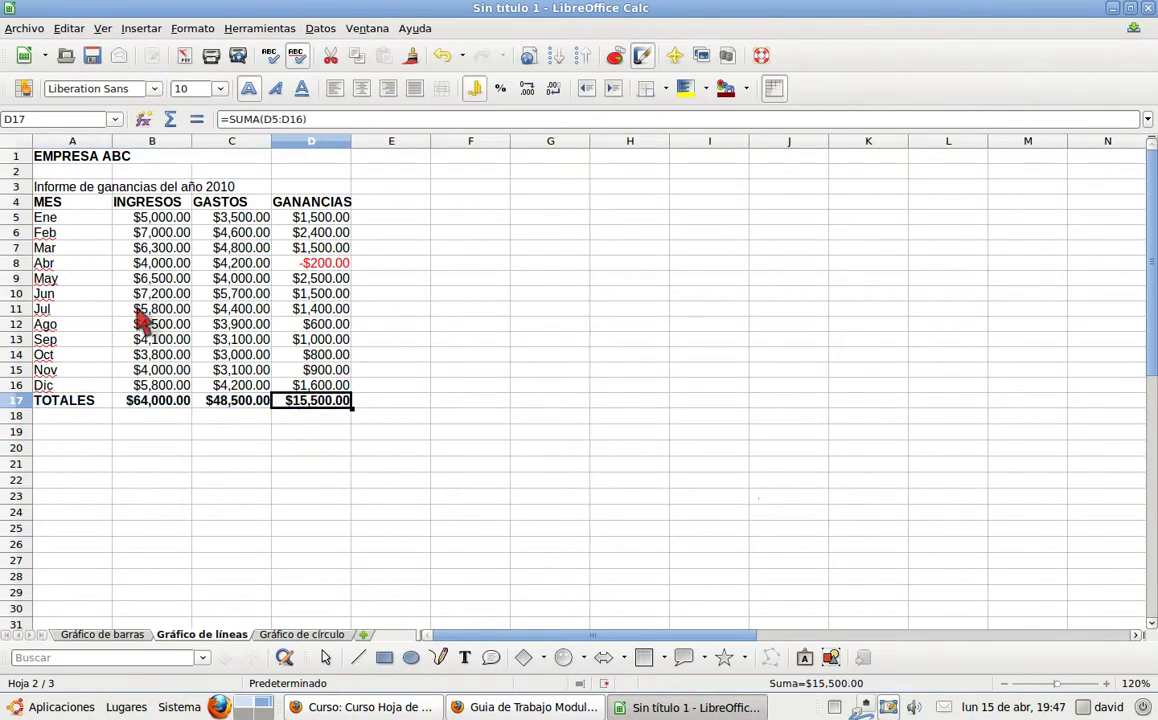
click(60, 204)
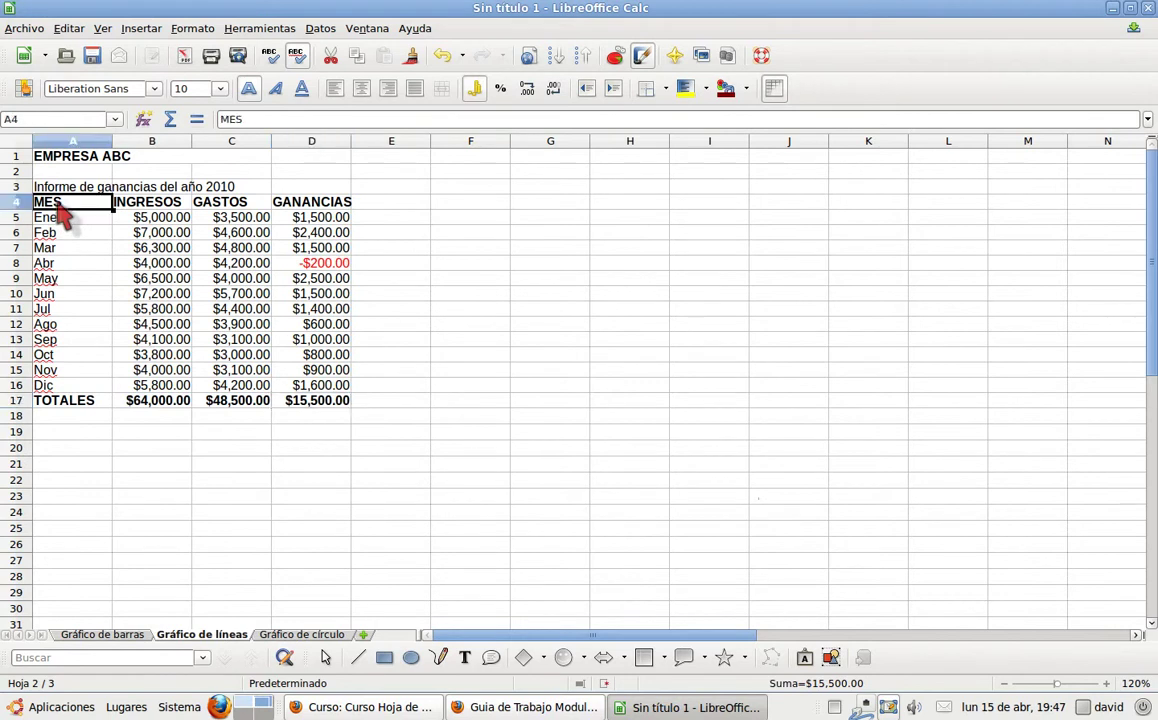
drag(58, 205, 57, 395)
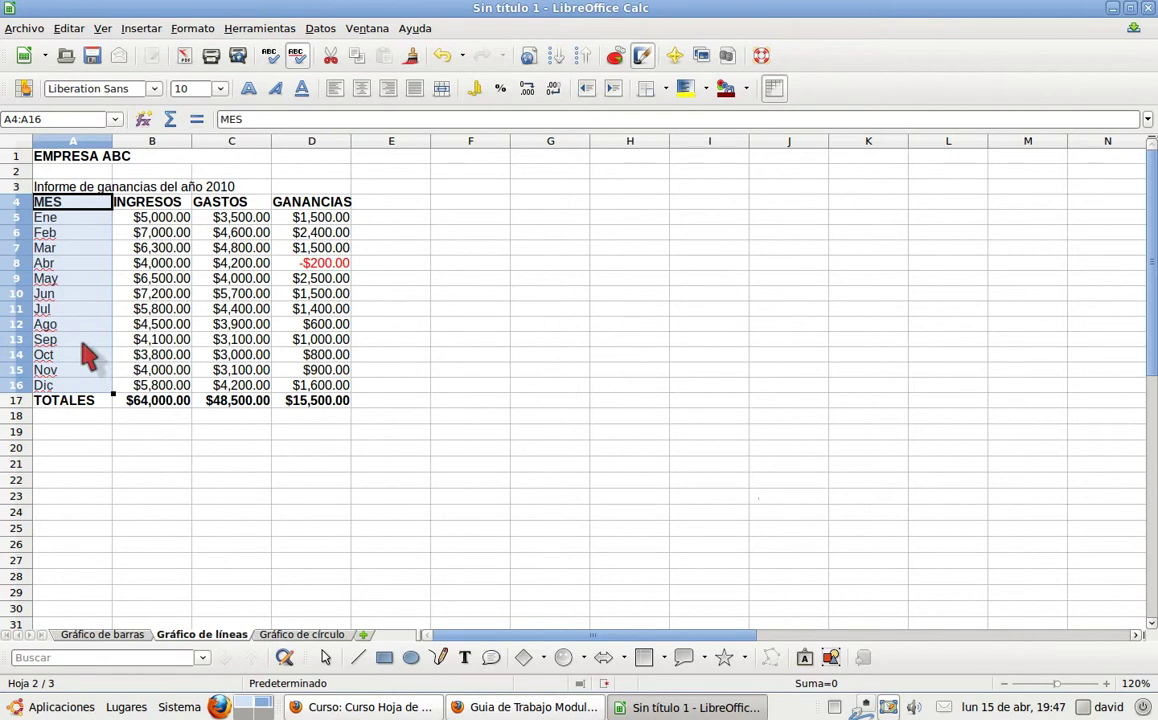
ctrl+click(311, 204)
drag(312, 208, 314, 395)
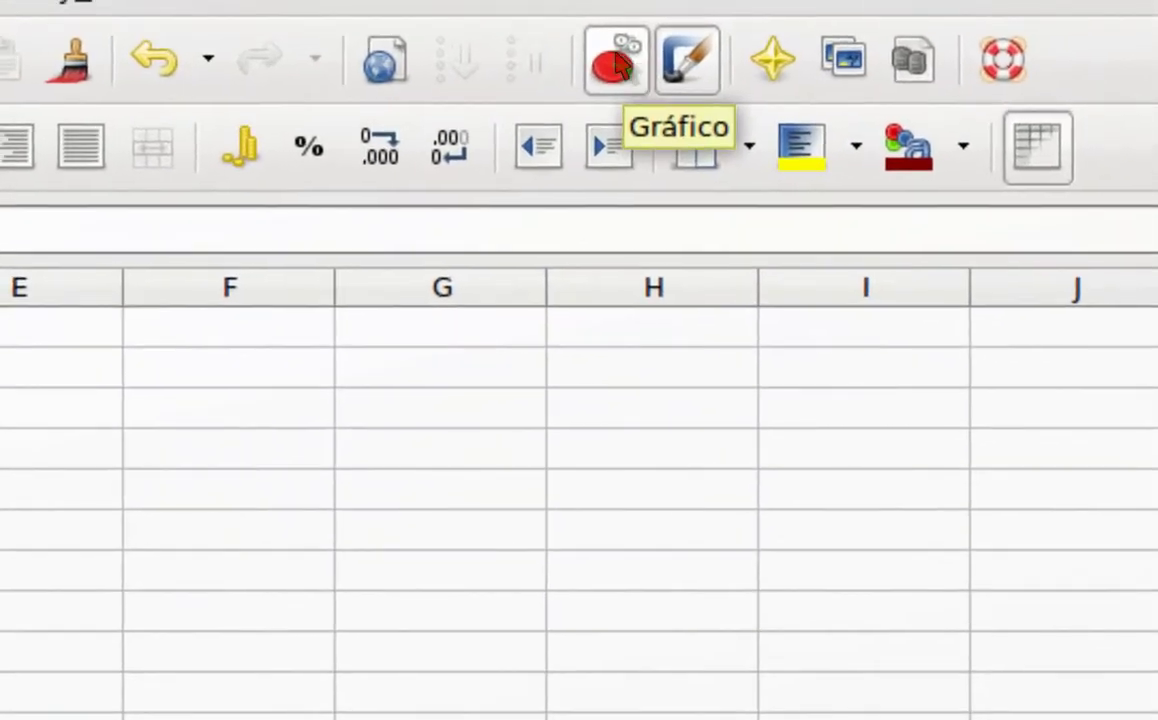
- Start a chart from the selected MES and GANANCIAS data and choose the Línea type with the Puntos y líneas variant
click(617, 66)
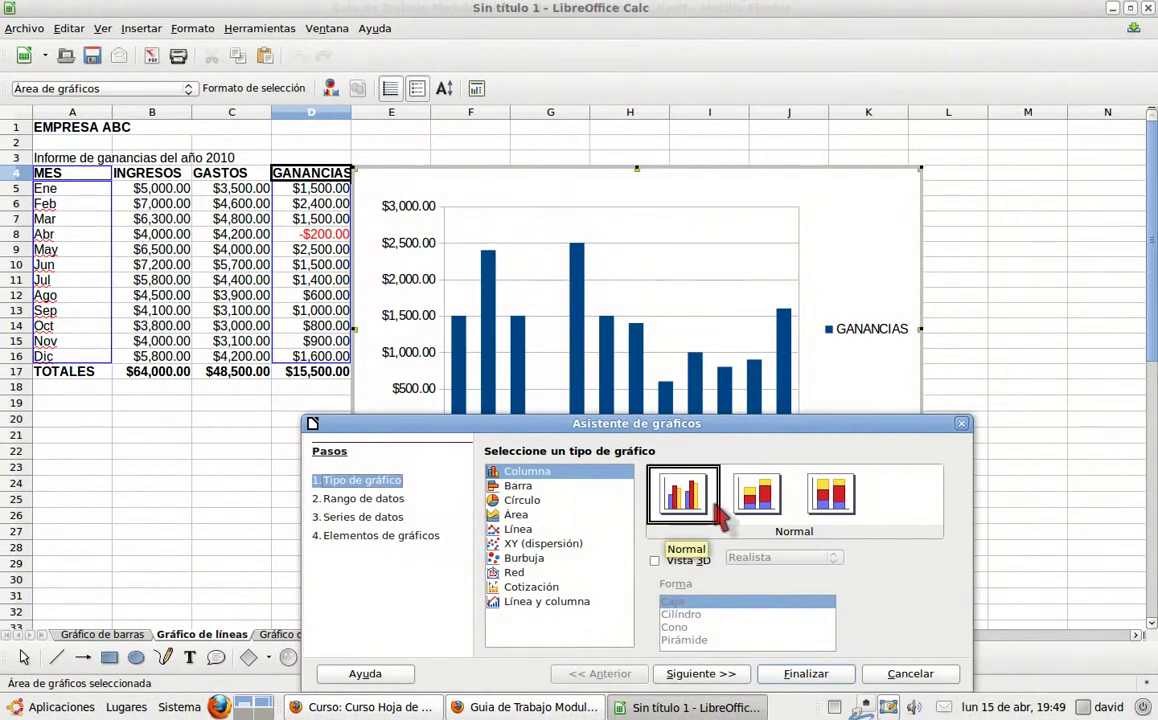
drag(704, 427, 644, 210)
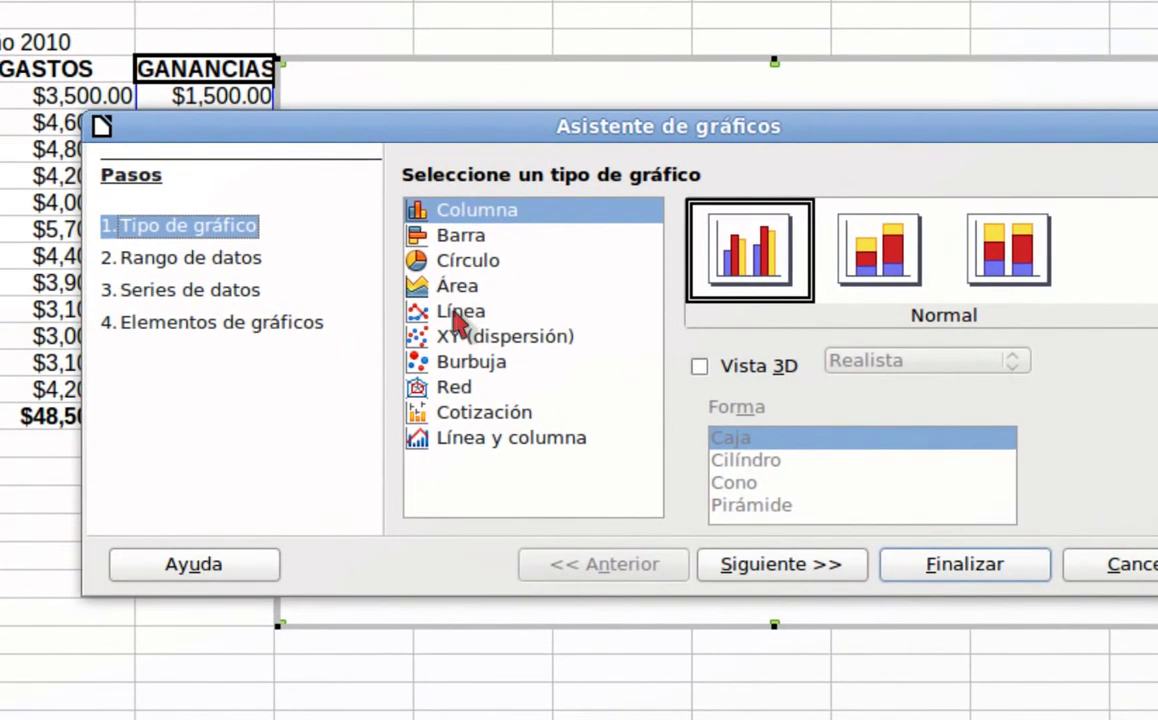
click(459, 314)
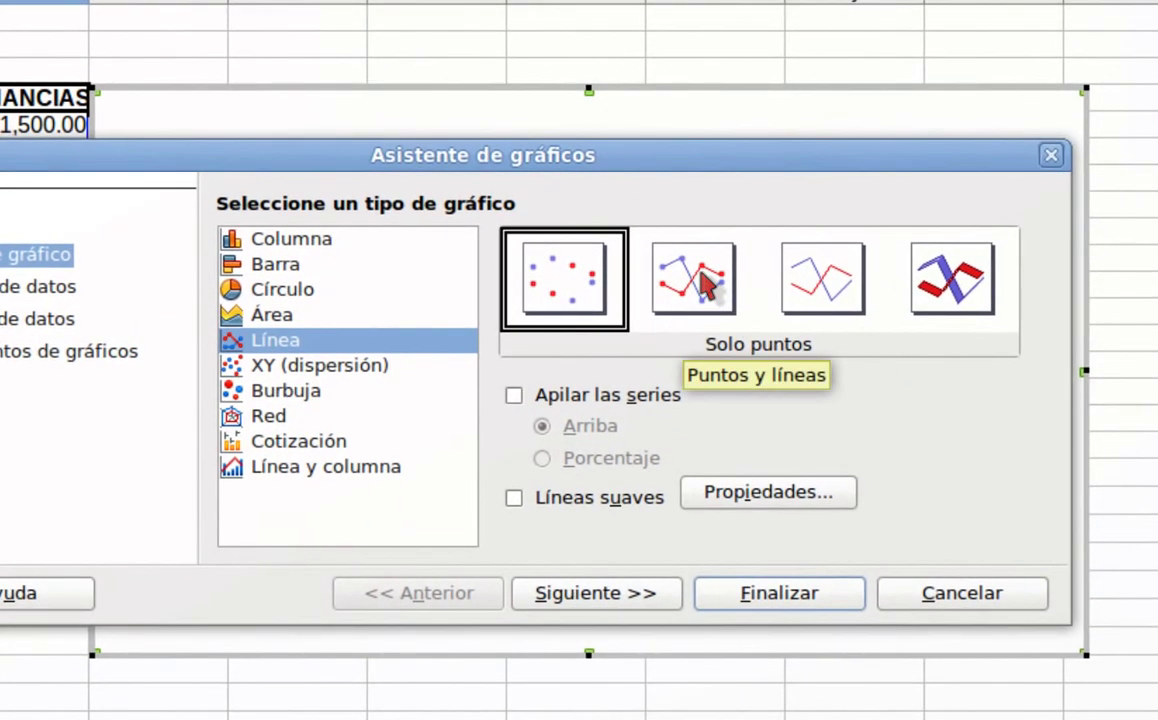
click(705, 283)
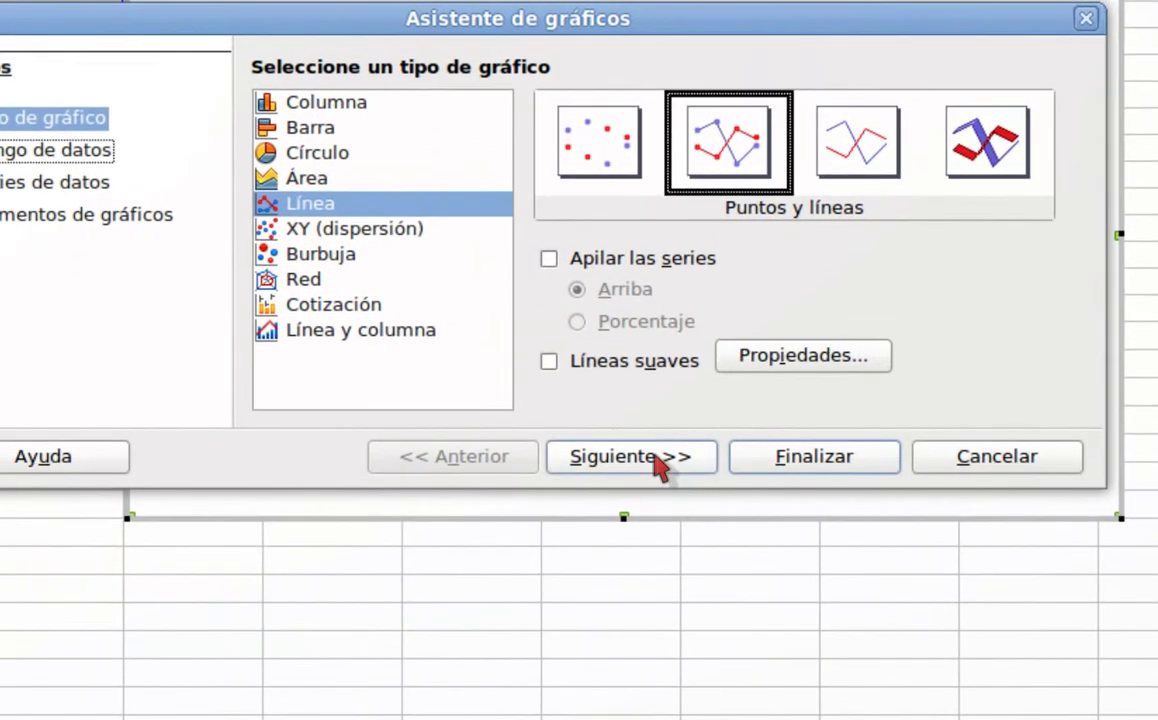
- Accept the proposed data range and series, title the line chart "Ganacias de la empresa ABC en 2010" and finish creating it
click(658, 460)
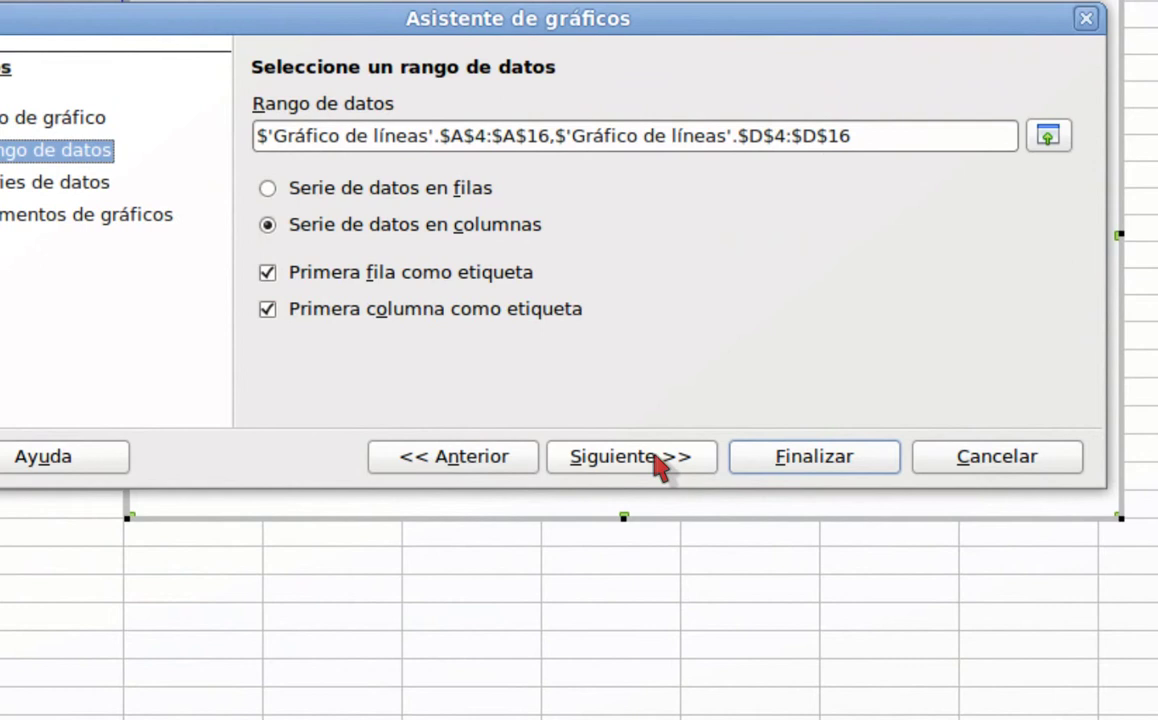
click(658, 462)
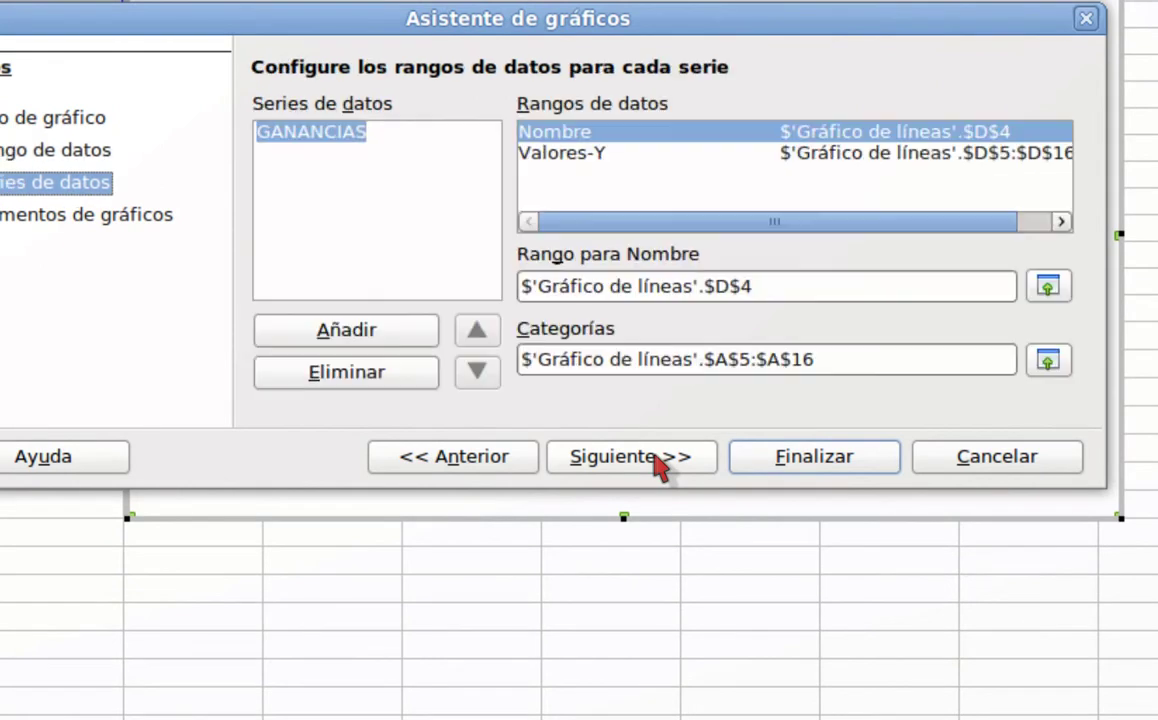
click(658, 462)
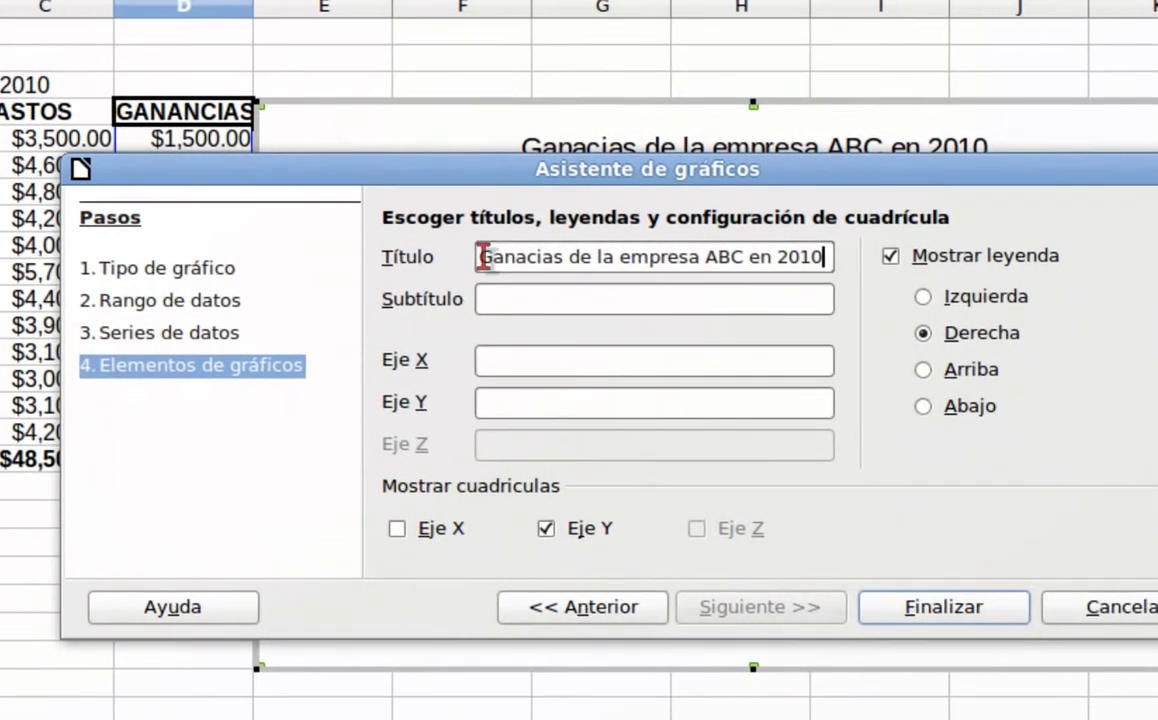
drag(483, 257, 824, 257)
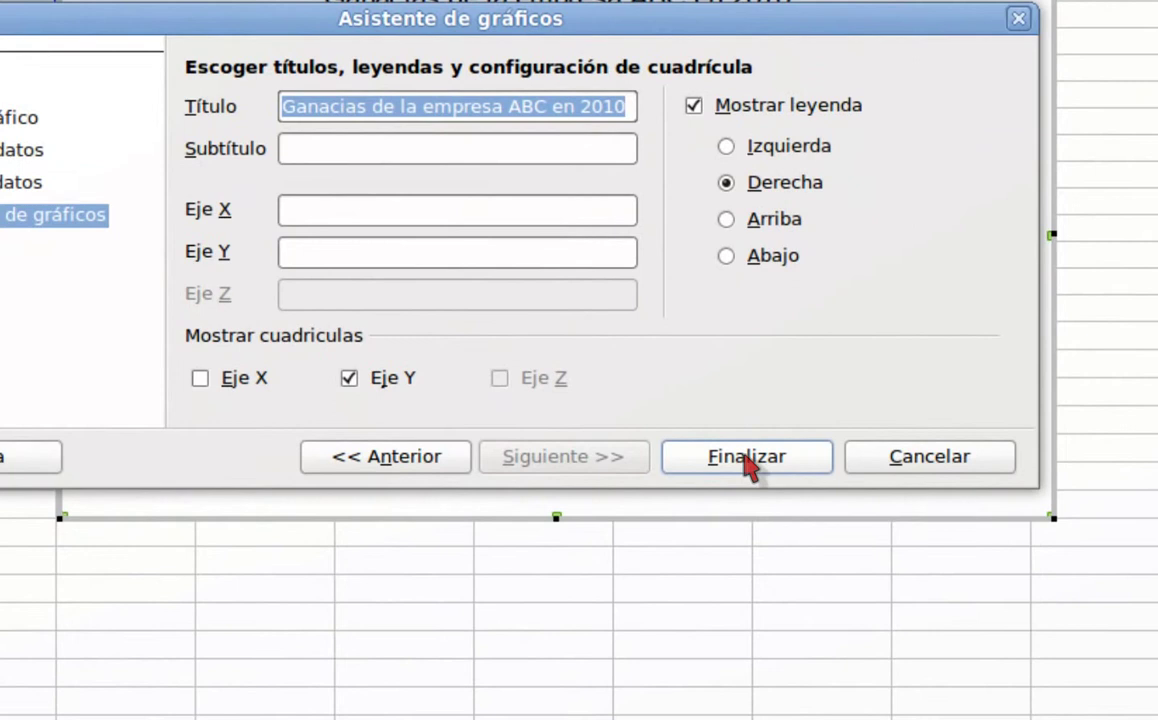
click(748, 482)
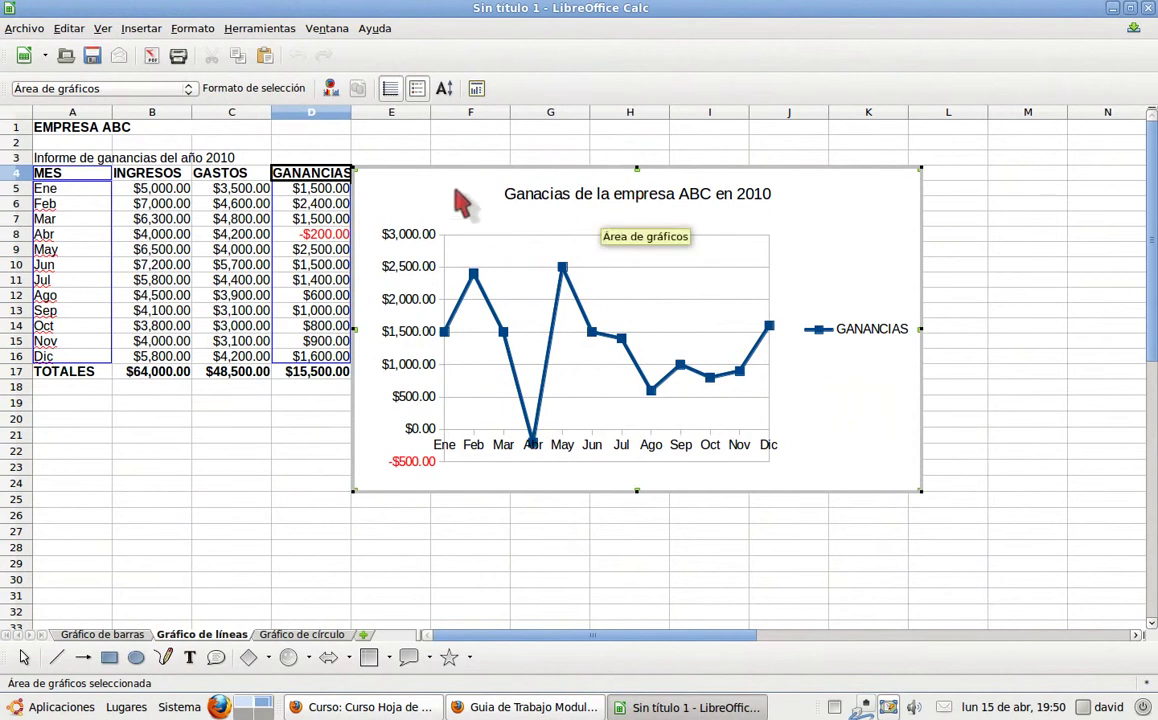
- Move the line chart slightly away from the table so that it clears the GANANCIAS column
click(594, 180)
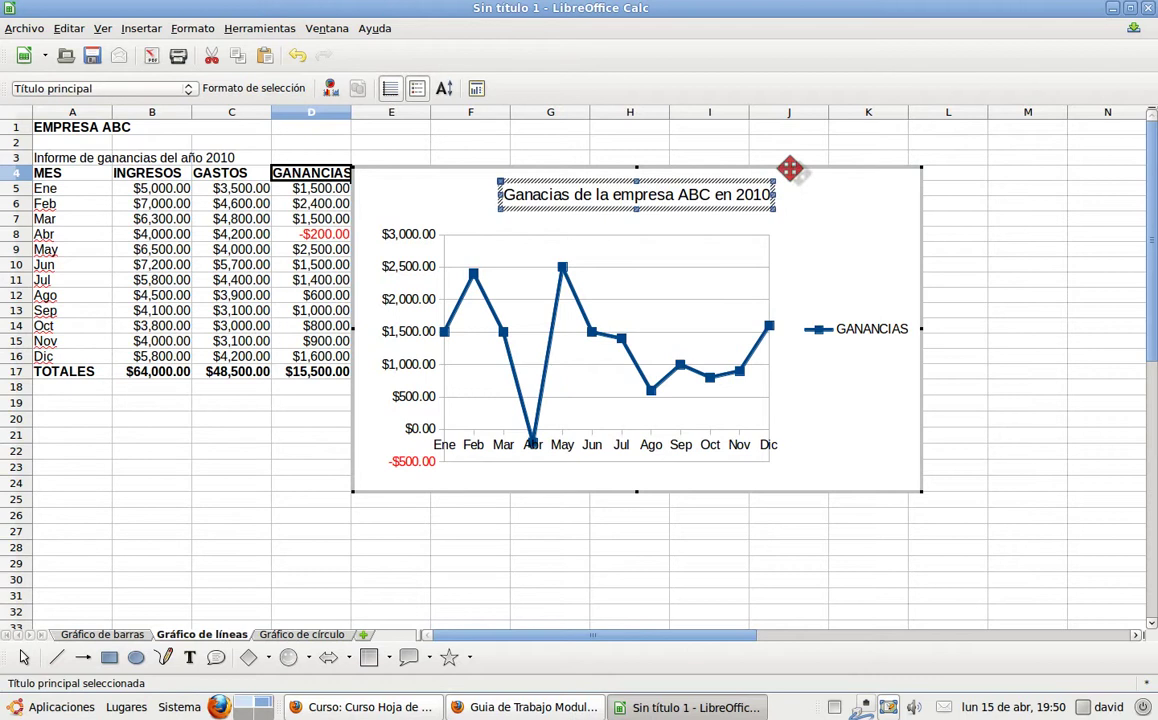
drag(790, 170, 822, 163)
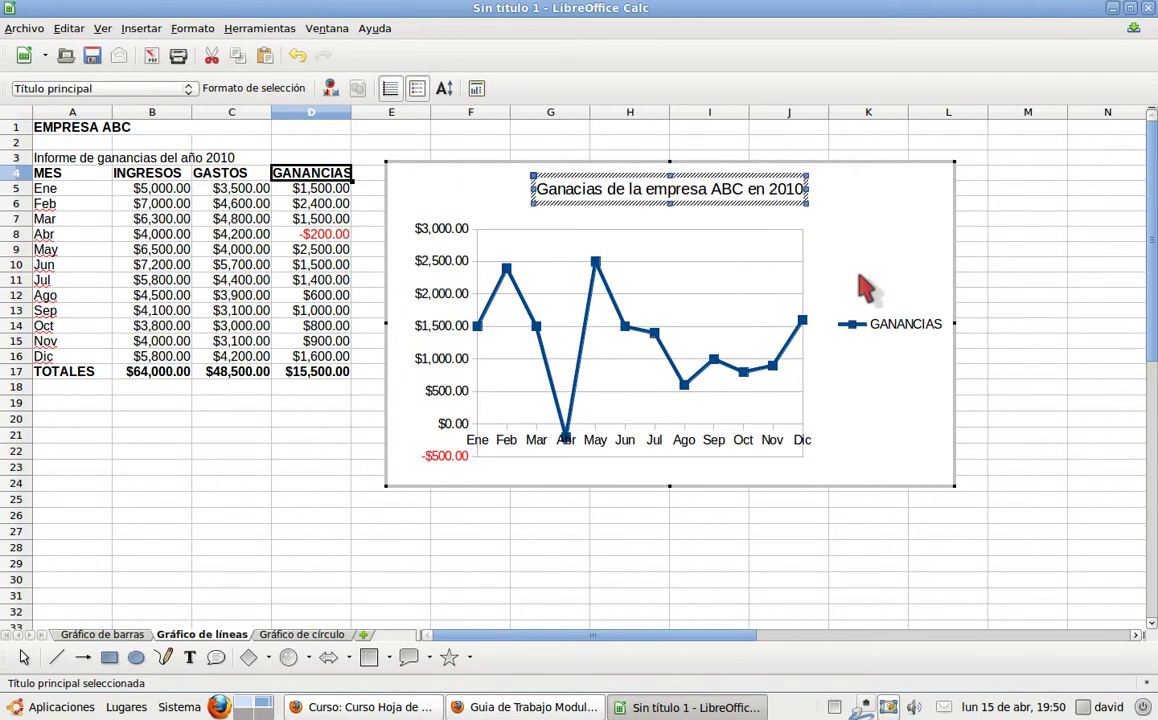
click(823, 230)
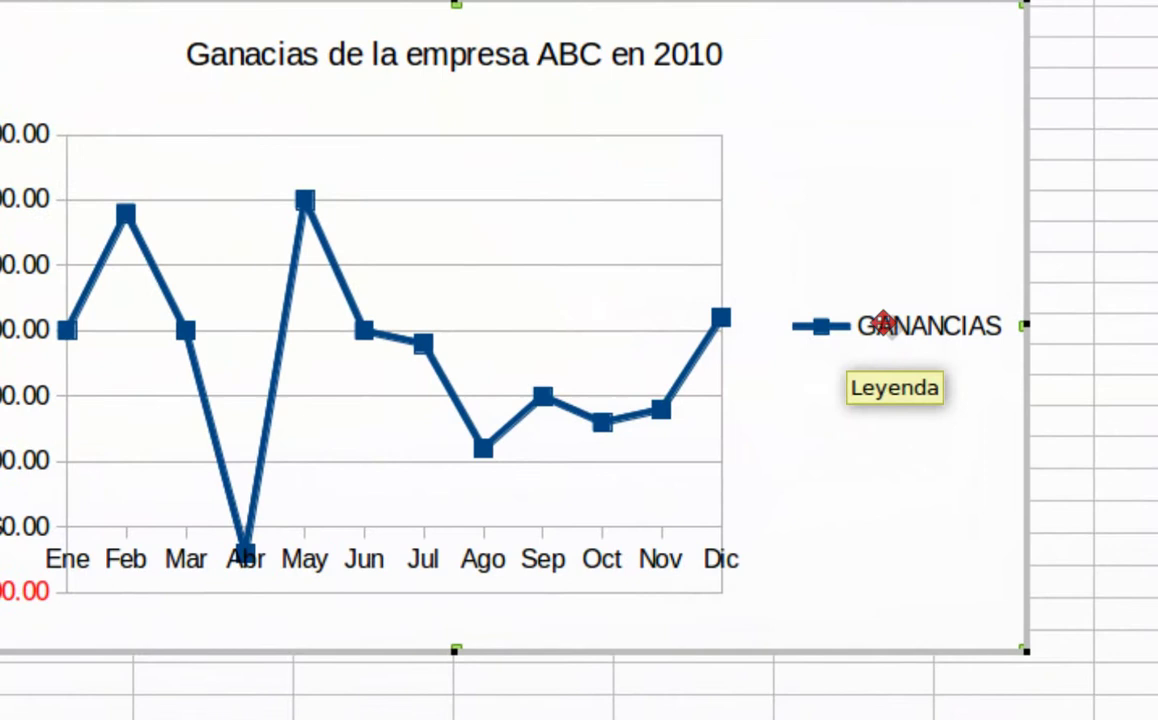
- Delete the GANANCIAS legend from the line chart
click(885, 322)
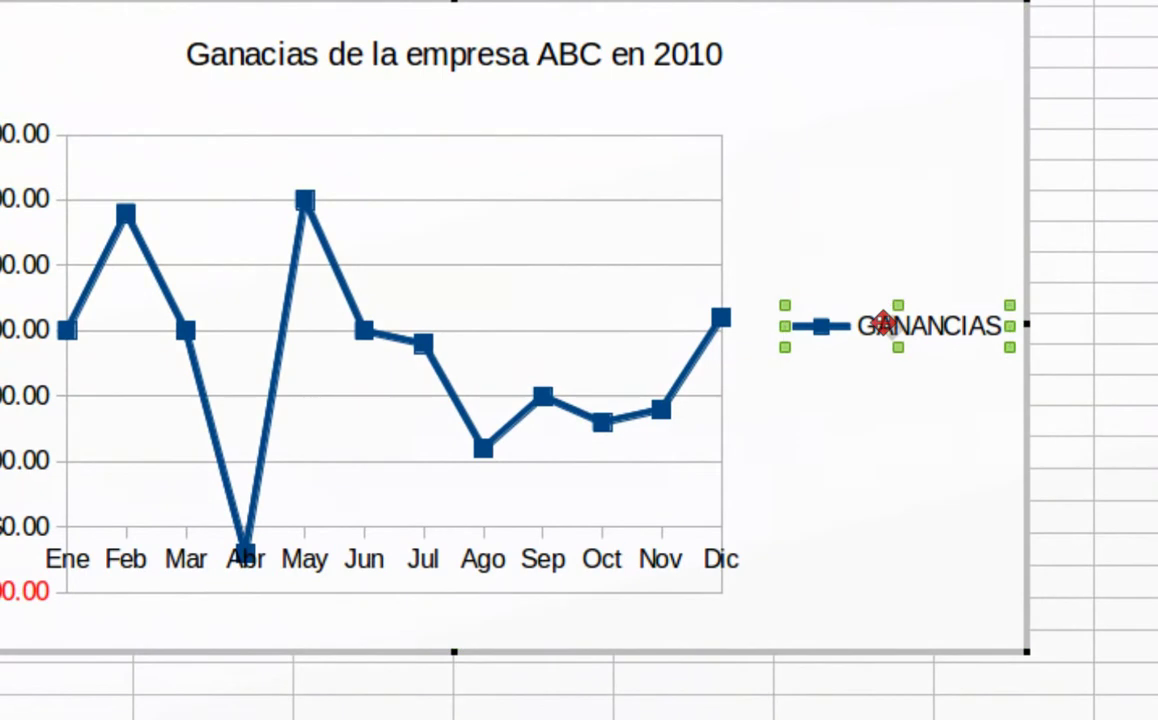
right_click(885, 324)
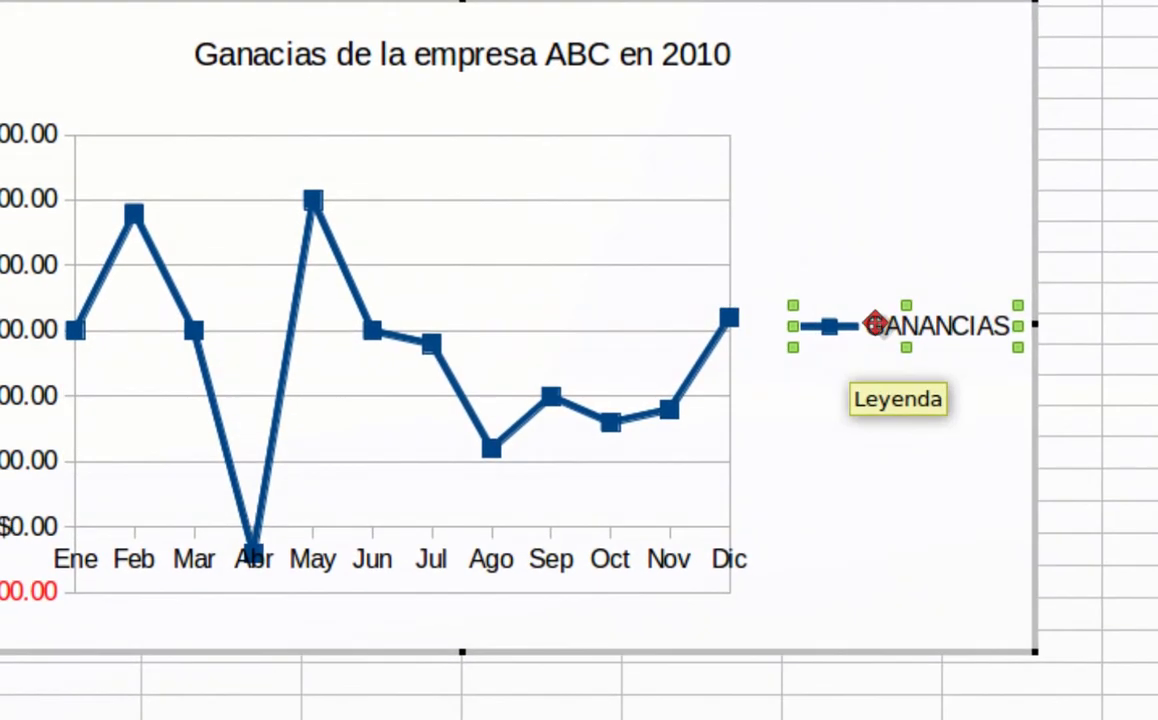
key(Delete)
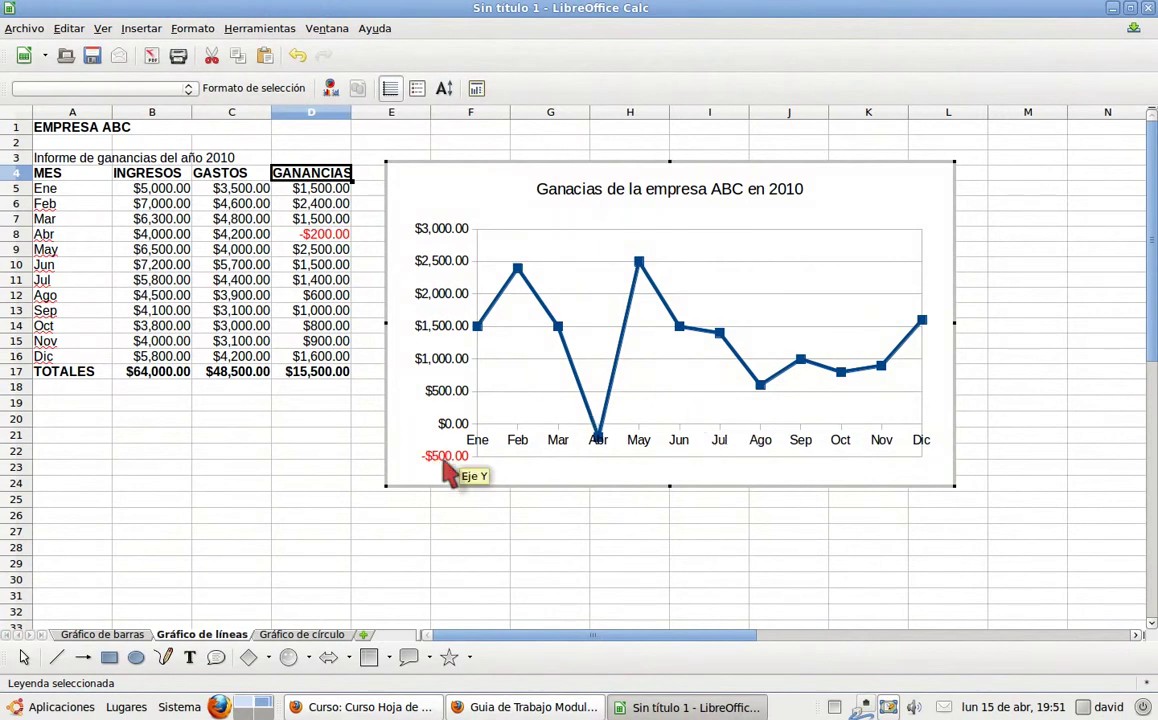
- Switch to the guide in Firefox and review item 4's instructions, survey table and example for the Gráfico de círculo sheet
key(alt+Tab)
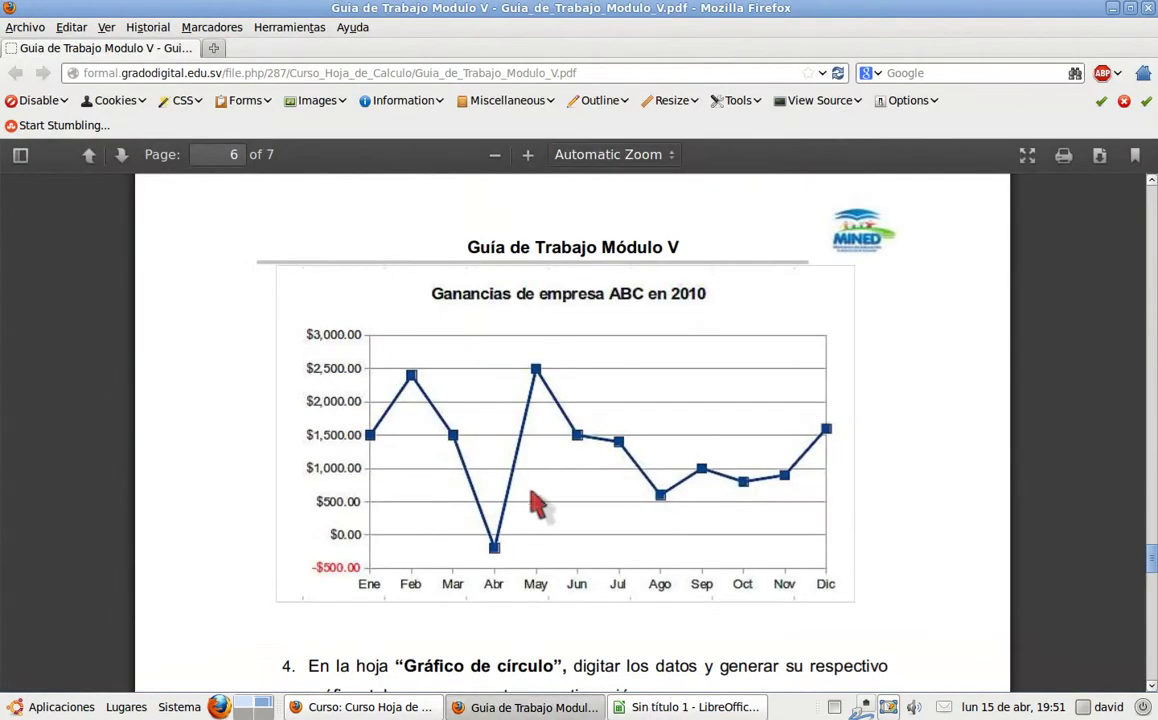
scroll(535, 500, down, 5)
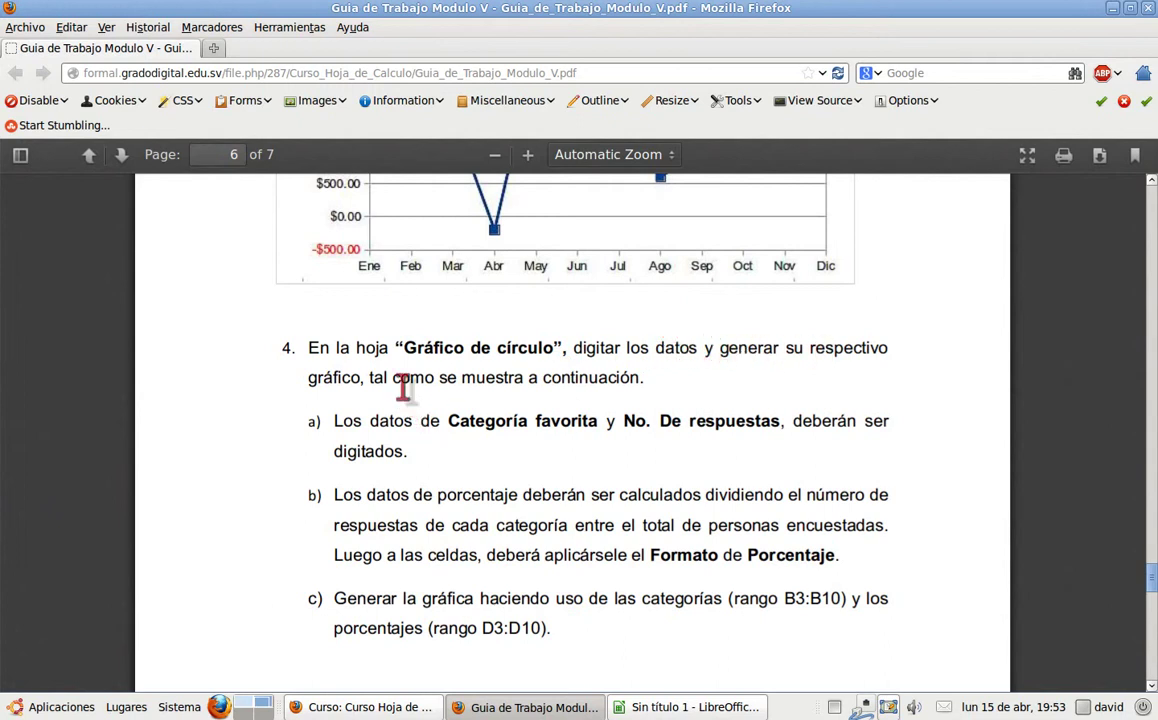
scroll(610, 406, down, 5)
scroll(610, 406, down, 3)
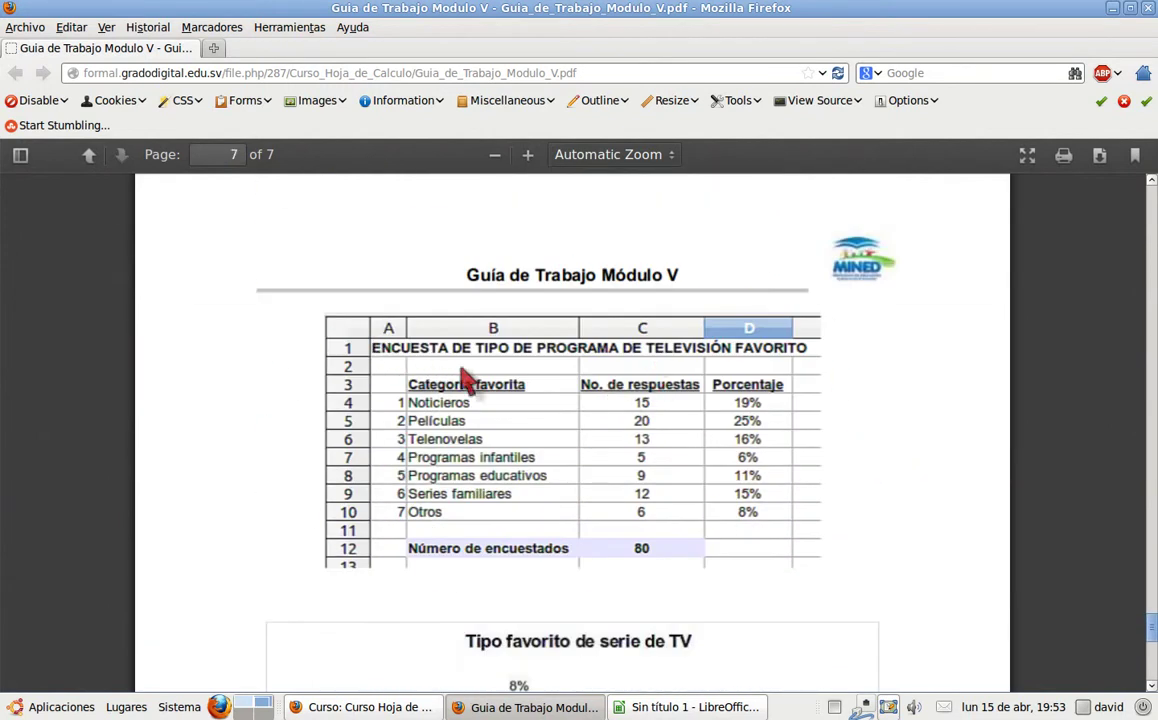
scroll(515, 390, down, 3)
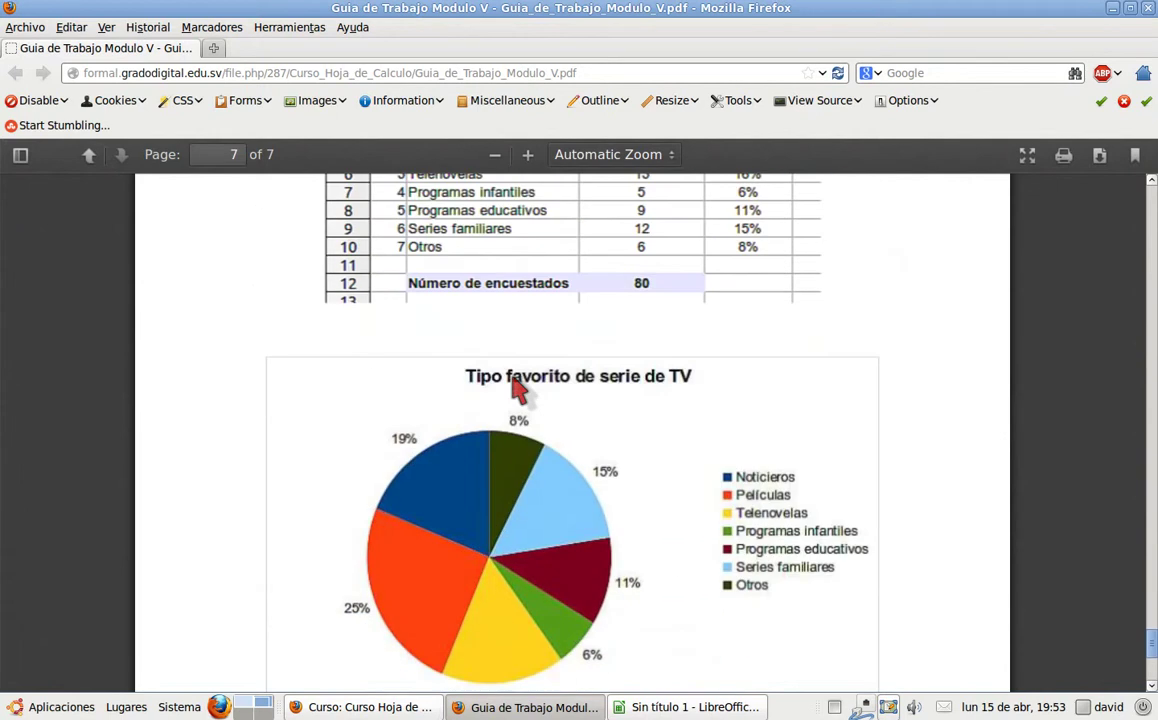
scroll(628, 460, down, 2)
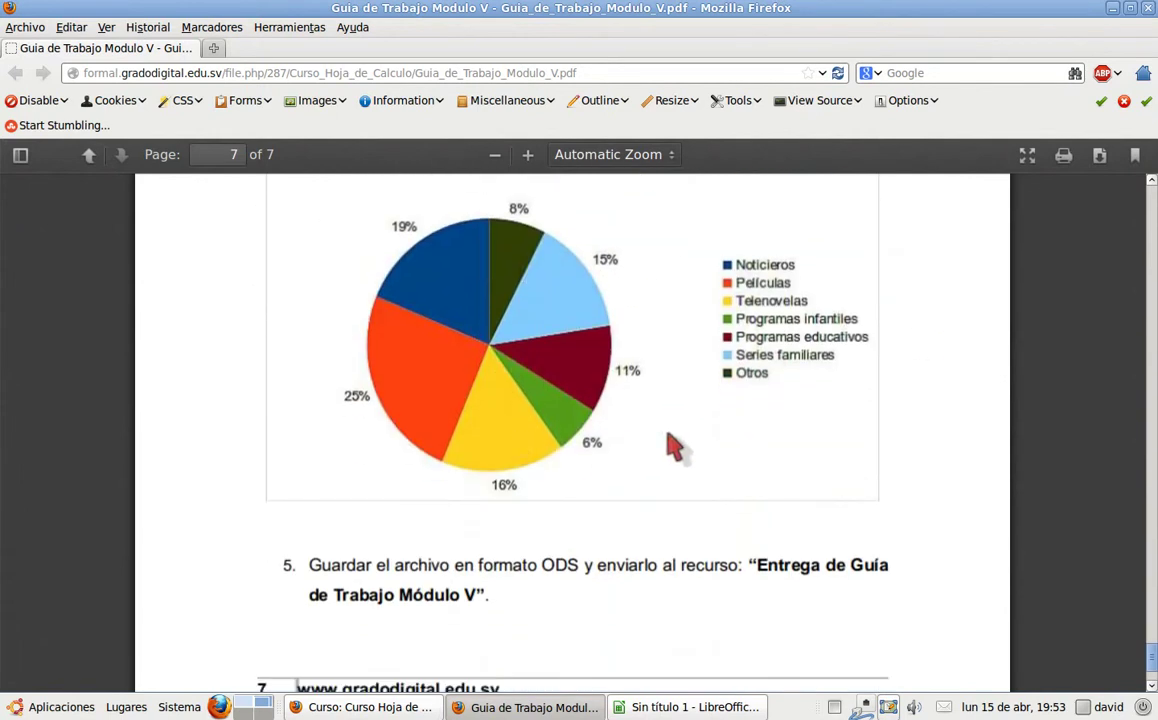
scroll(675, 446, up, 4)
scroll(675, 446, up, 8)
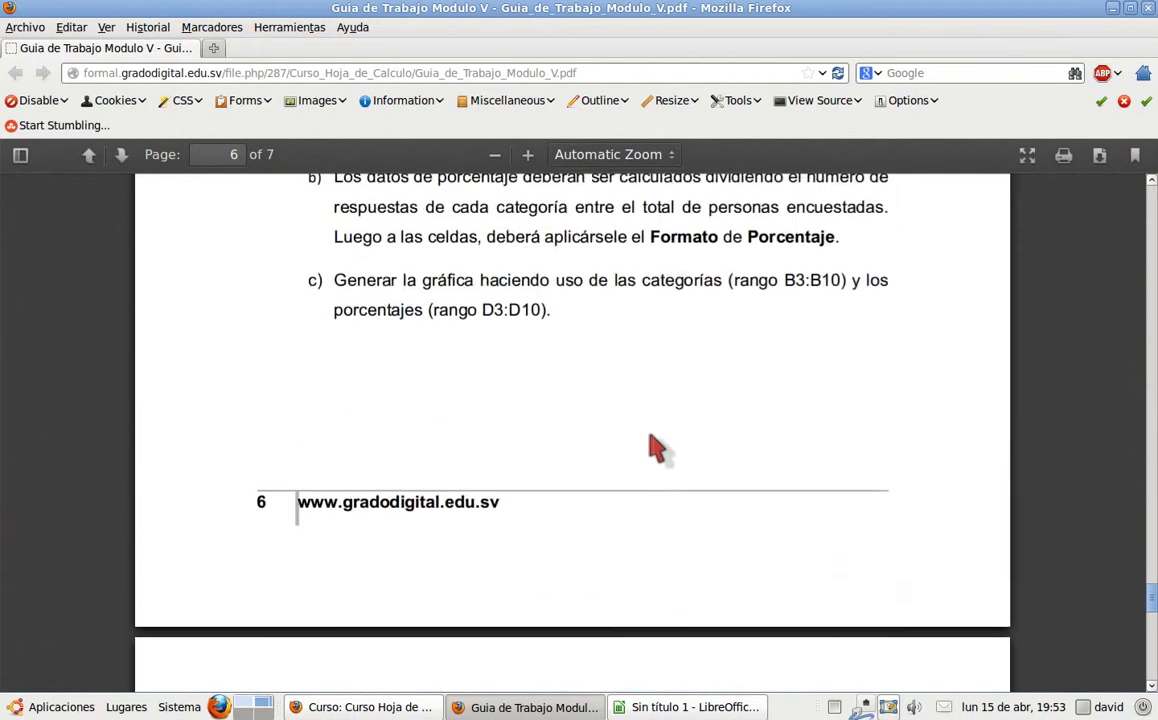
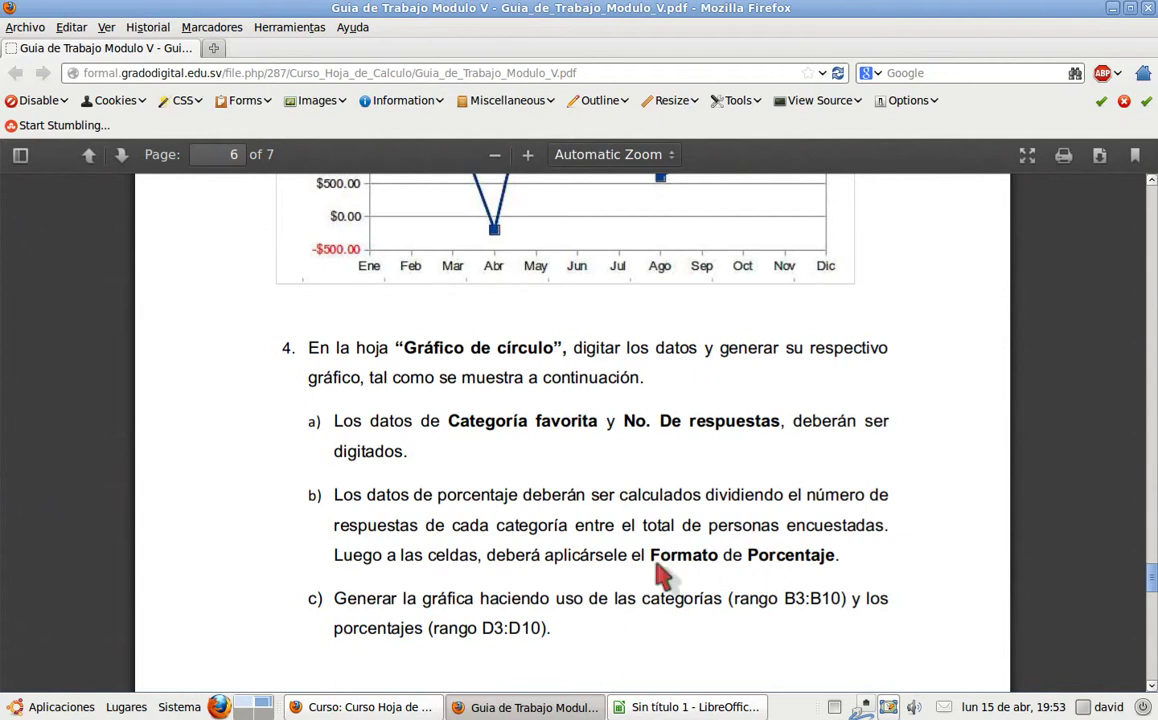
scroll(556, 476, down, 2)
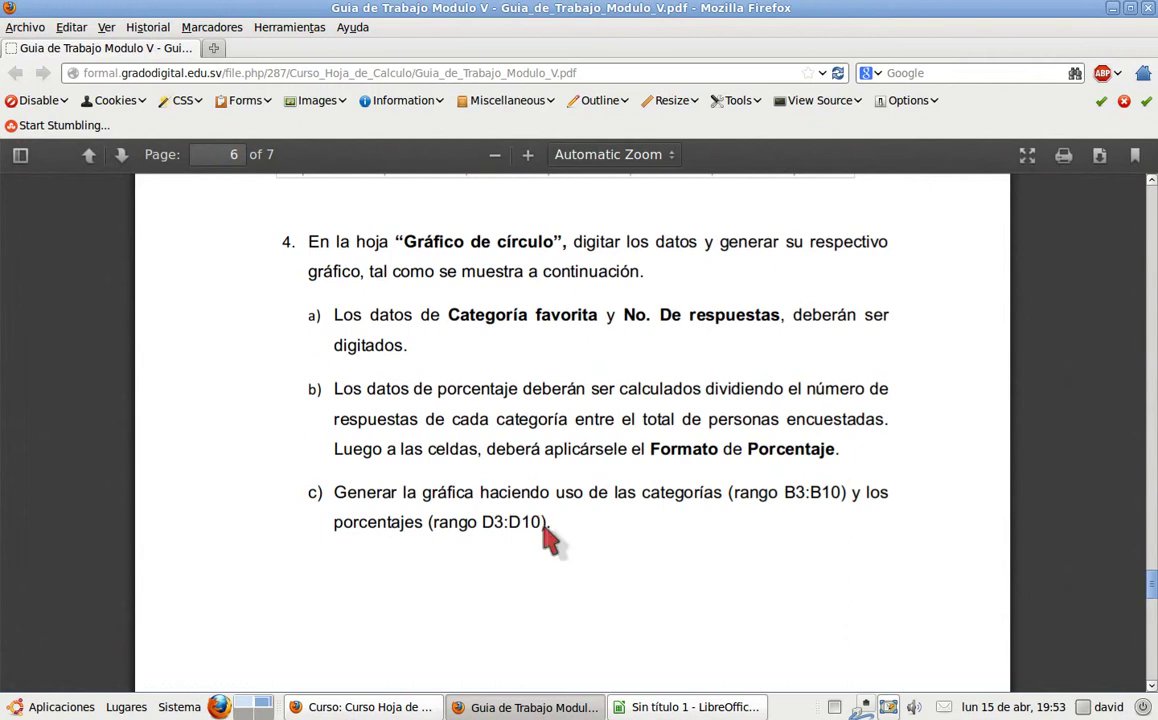
scroll(569, 541, down, 10)
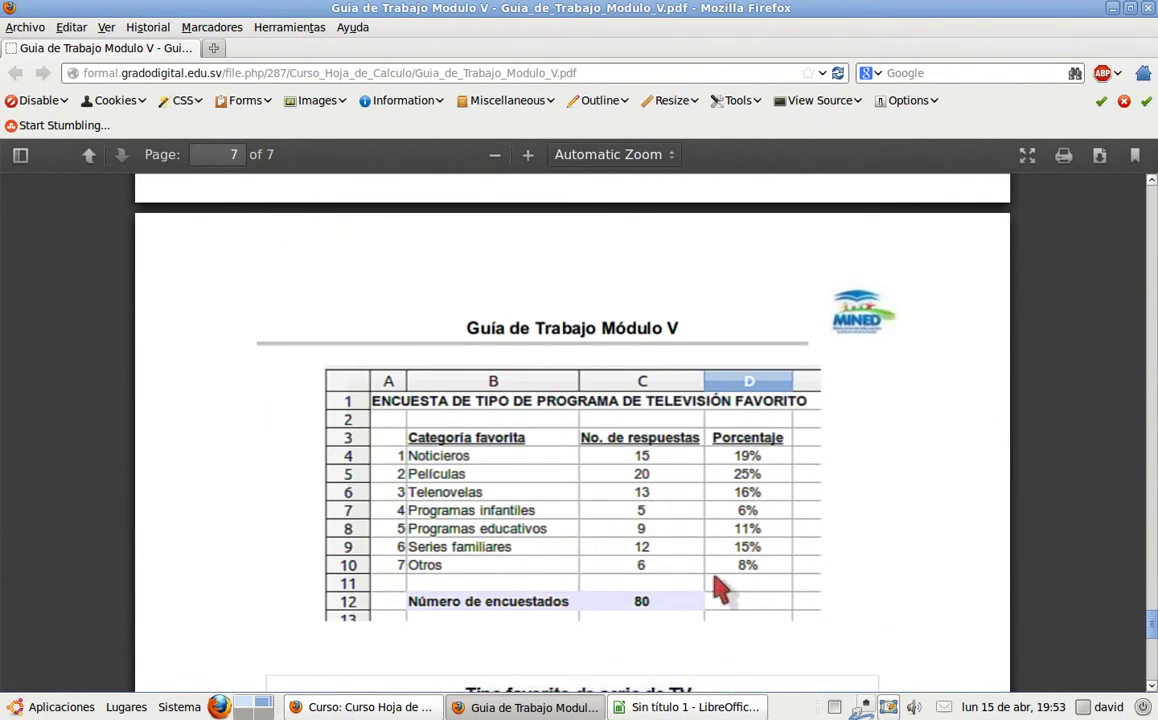
- Return to Calc, open the Gráfico de círculo sheet and paste the copied television survey data starting at A1
click(689, 707)
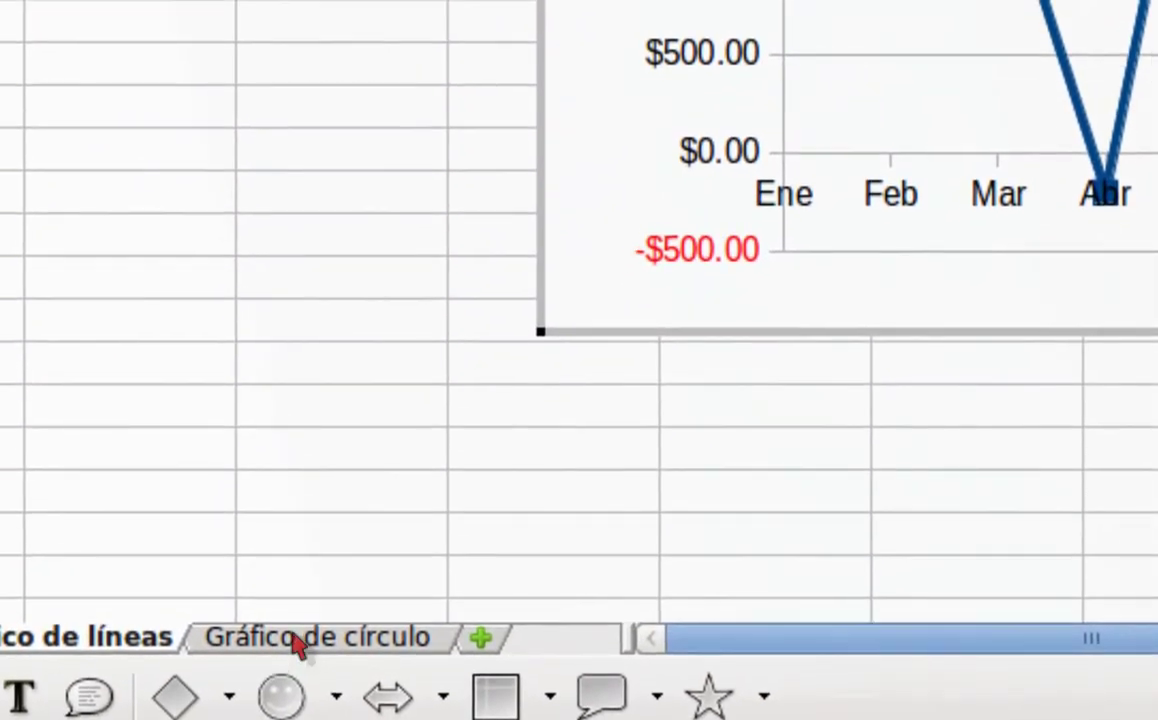
click(296, 638)
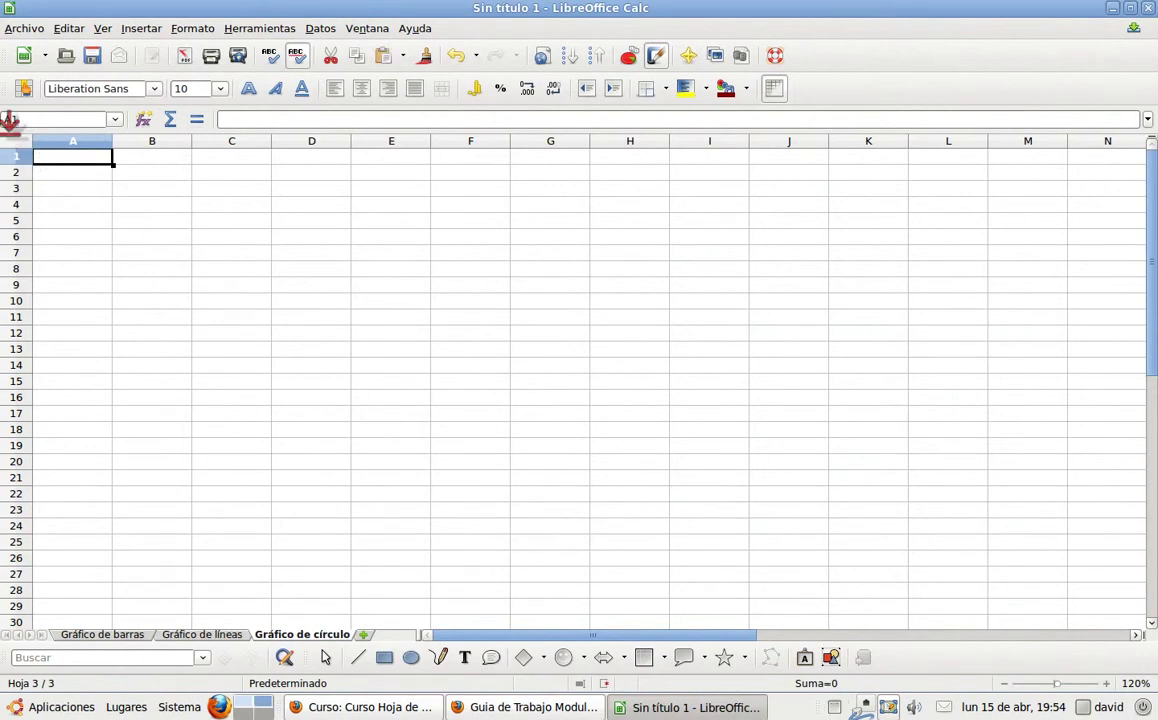
right_click(68, 170)
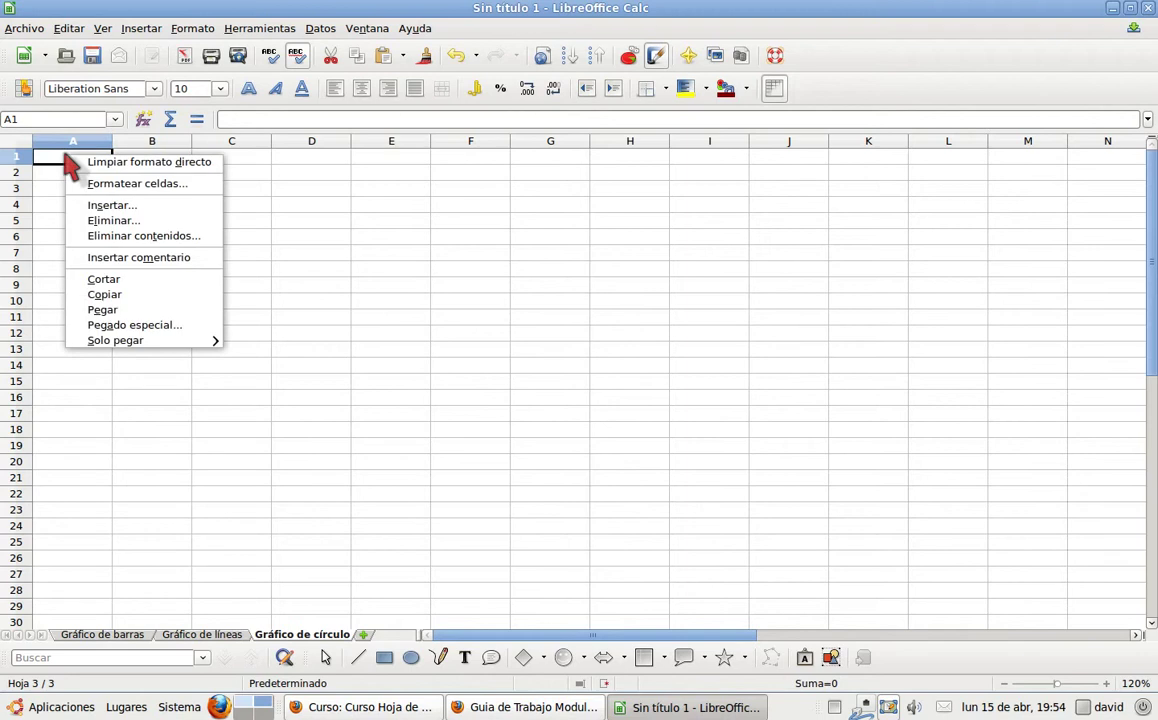
click(135, 311)
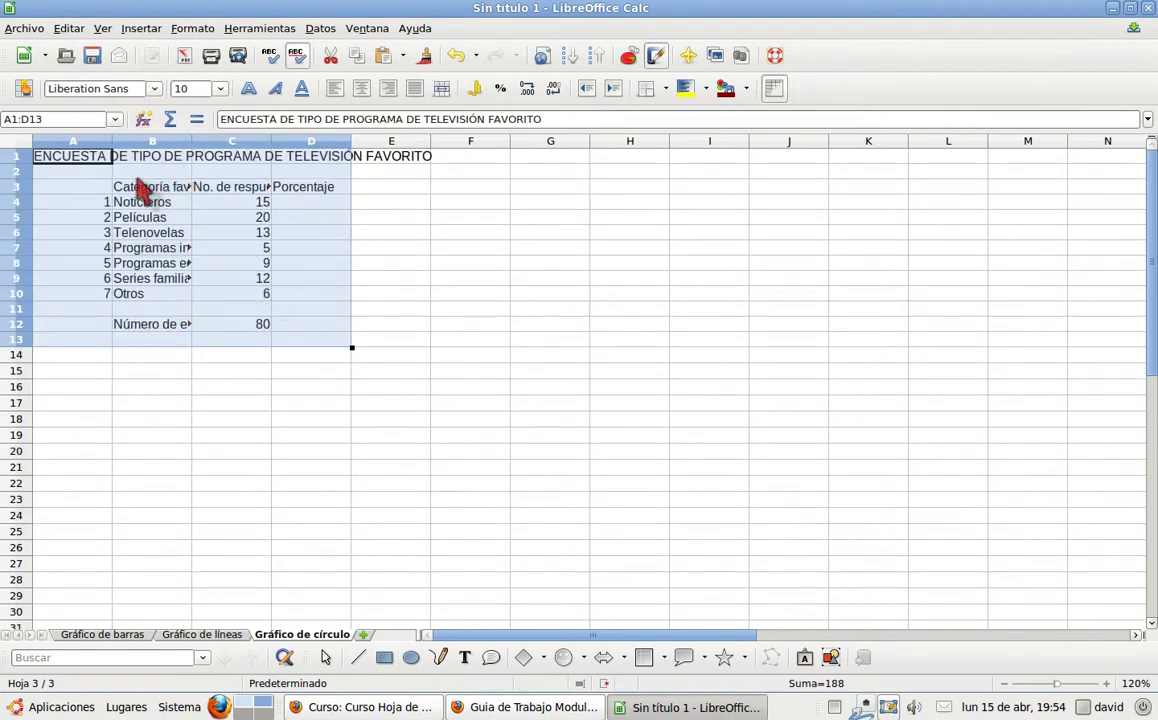
- Narrow column A and widen columns B and C to fit the survey's categories and the No. de respuestas heading
click(107, 172)
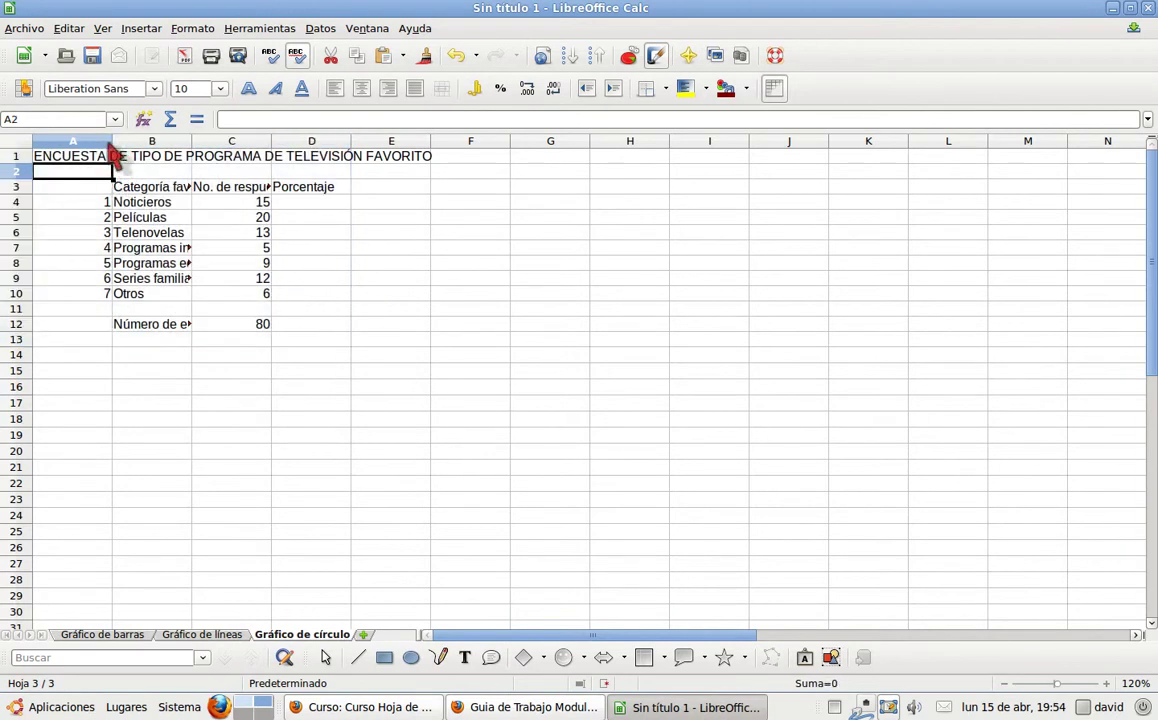
drag(112, 140, 70, 140)
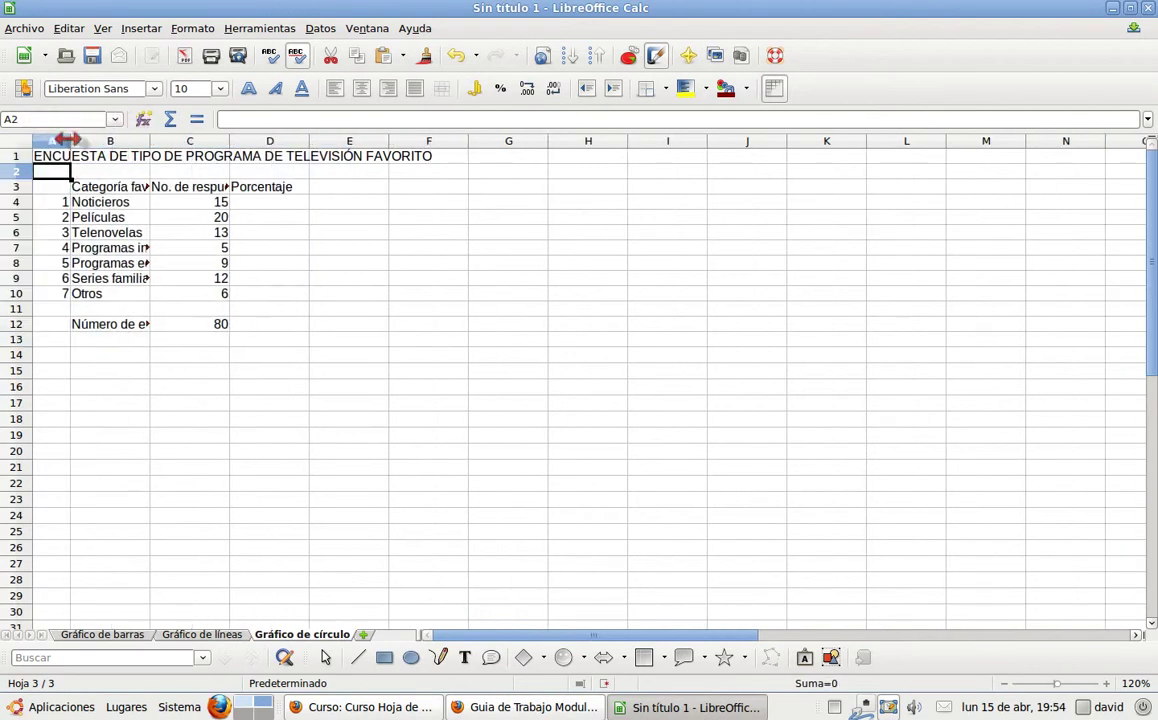
drag(149, 140, 191, 140)
drag(272, 140, 312, 140)
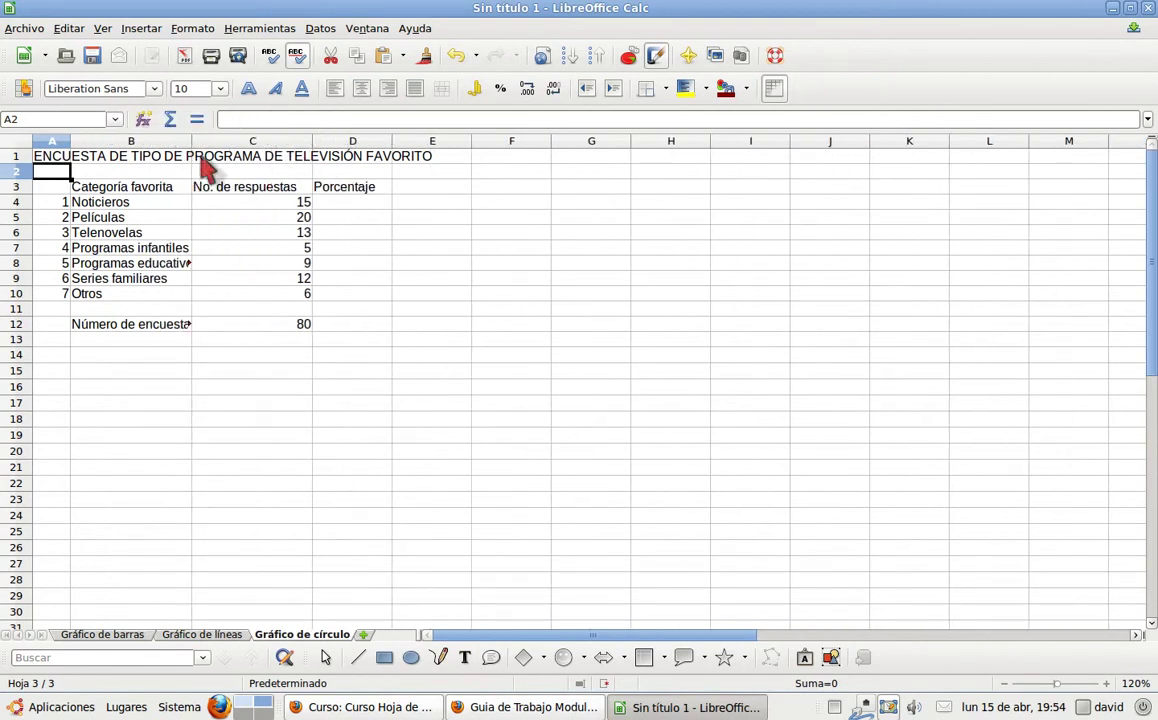
drag(192, 141, 213, 141)
drag(334, 141, 322, 141)
- Following the guide's survey table, make the title in A1 bold and the headings in B3:D3 bold and underlined
click(540, 707)
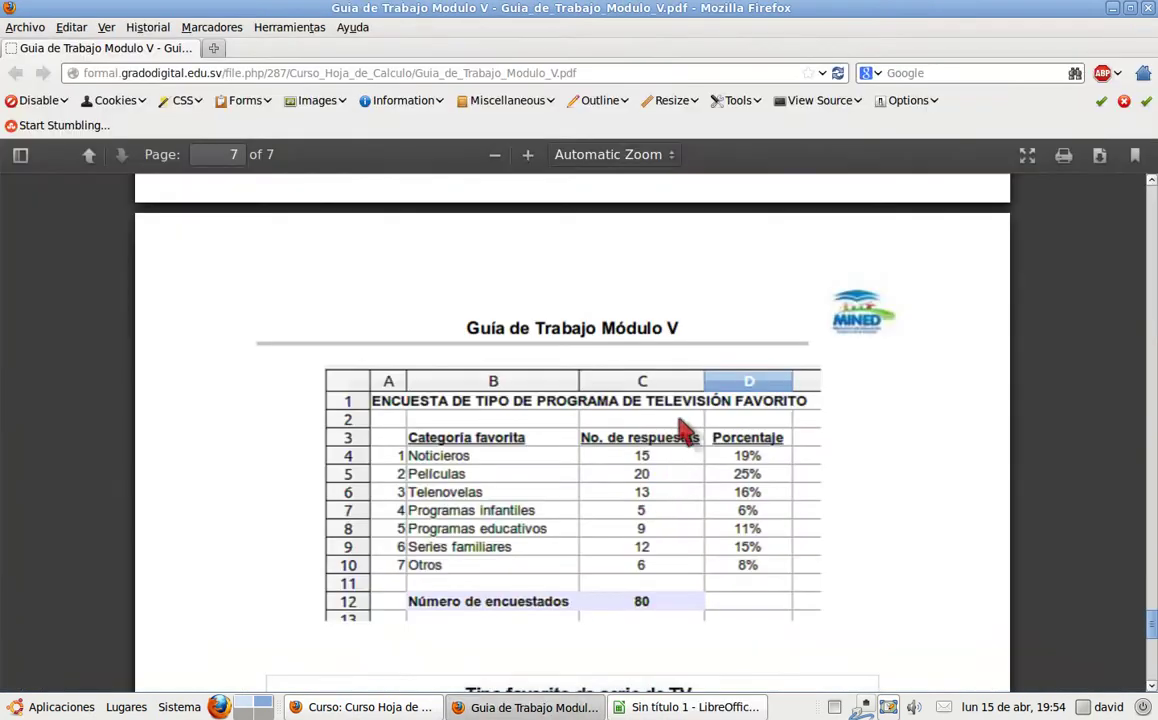
click(683, 710)
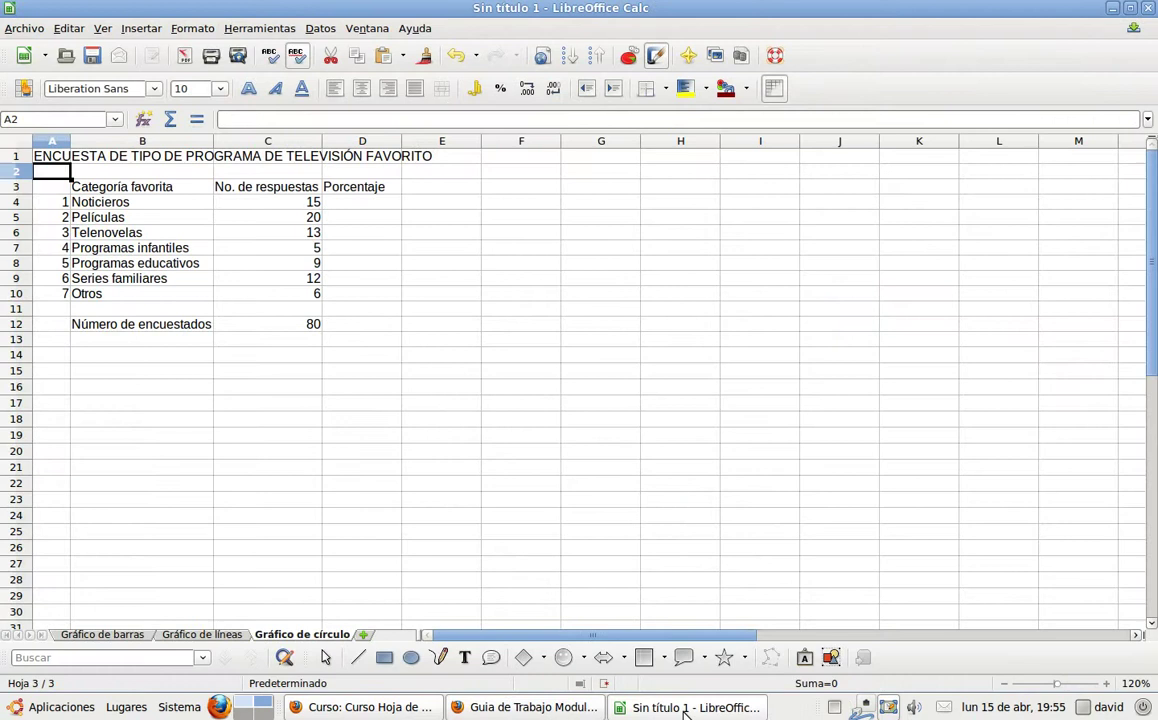
click(47, 160)
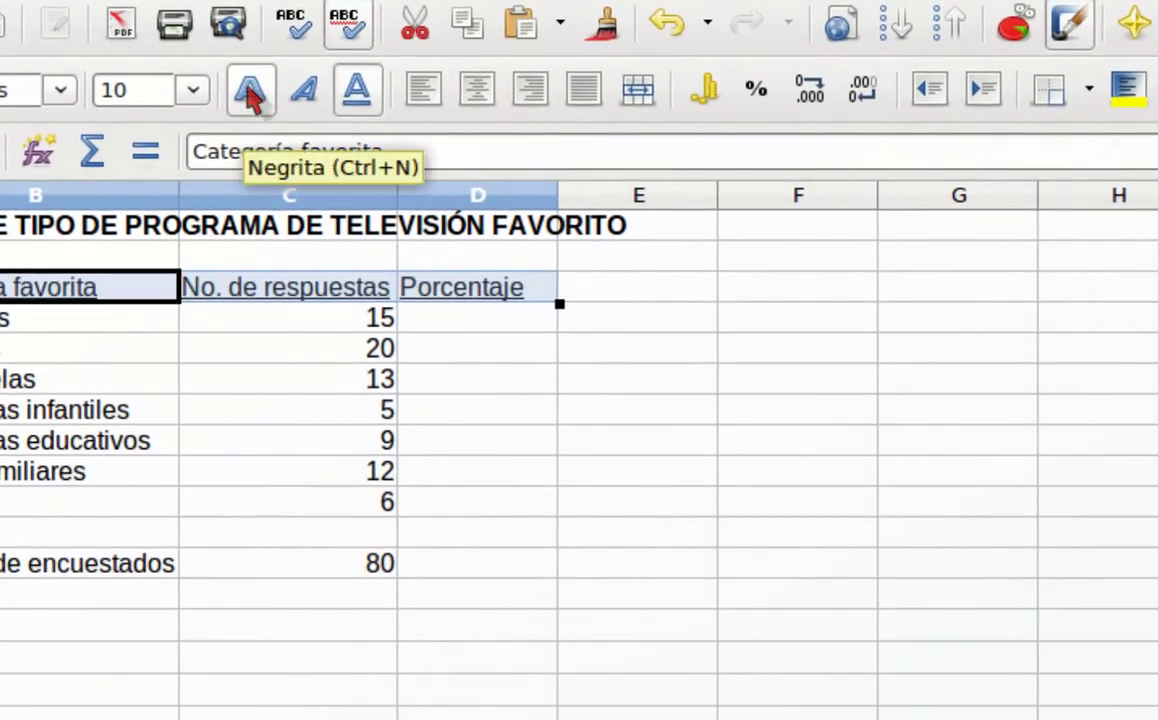
click(249, 95)
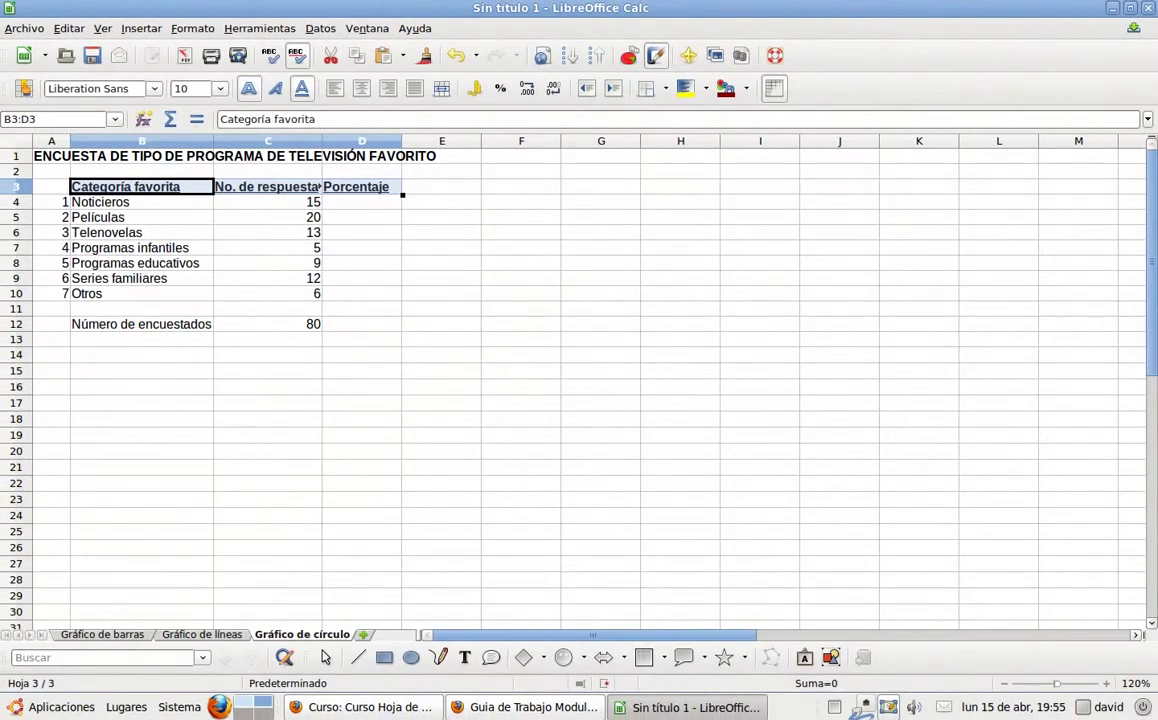
- Following the guide's survey table, make Número de encuestados and its total in B12:C12 bold with a Gris azulado background
click(525, 707)
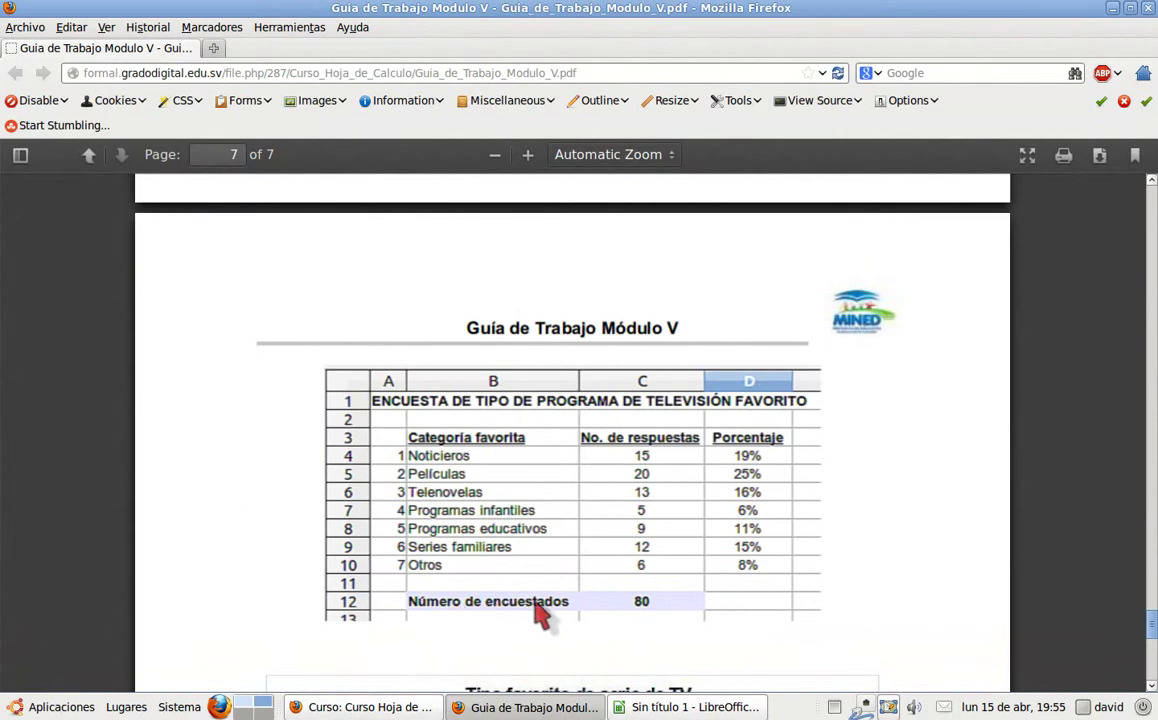
click(665, 708)
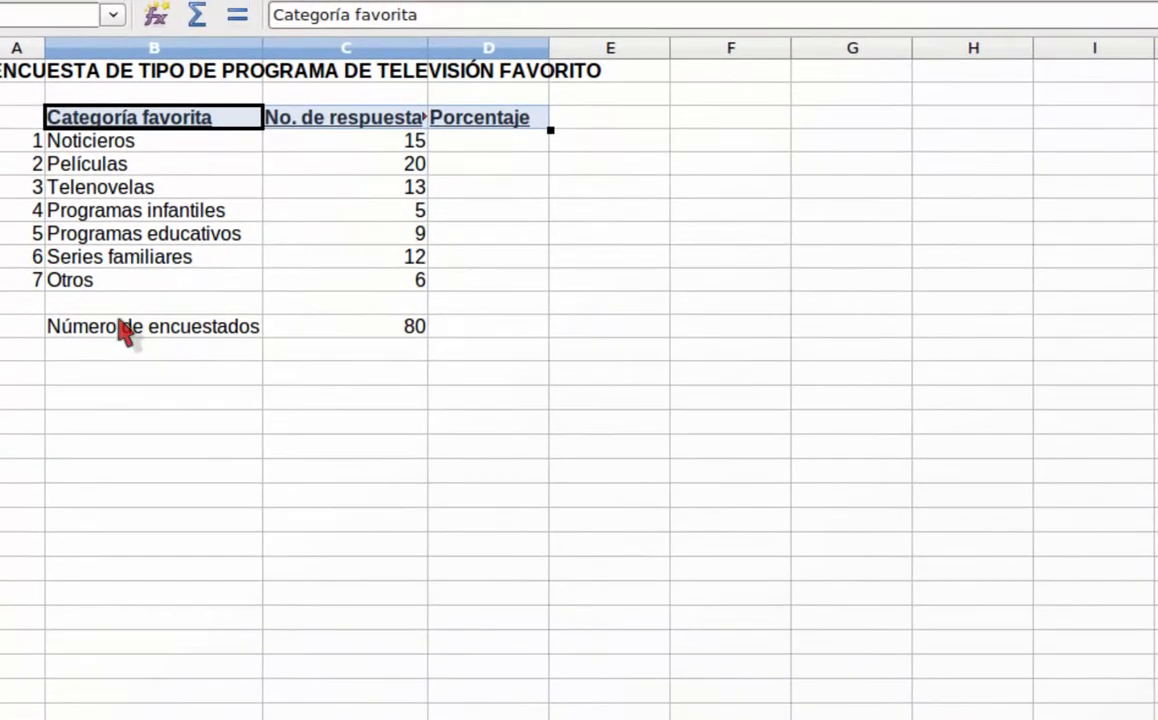
click(130, 322)
drag(220, 330, 242, 329)
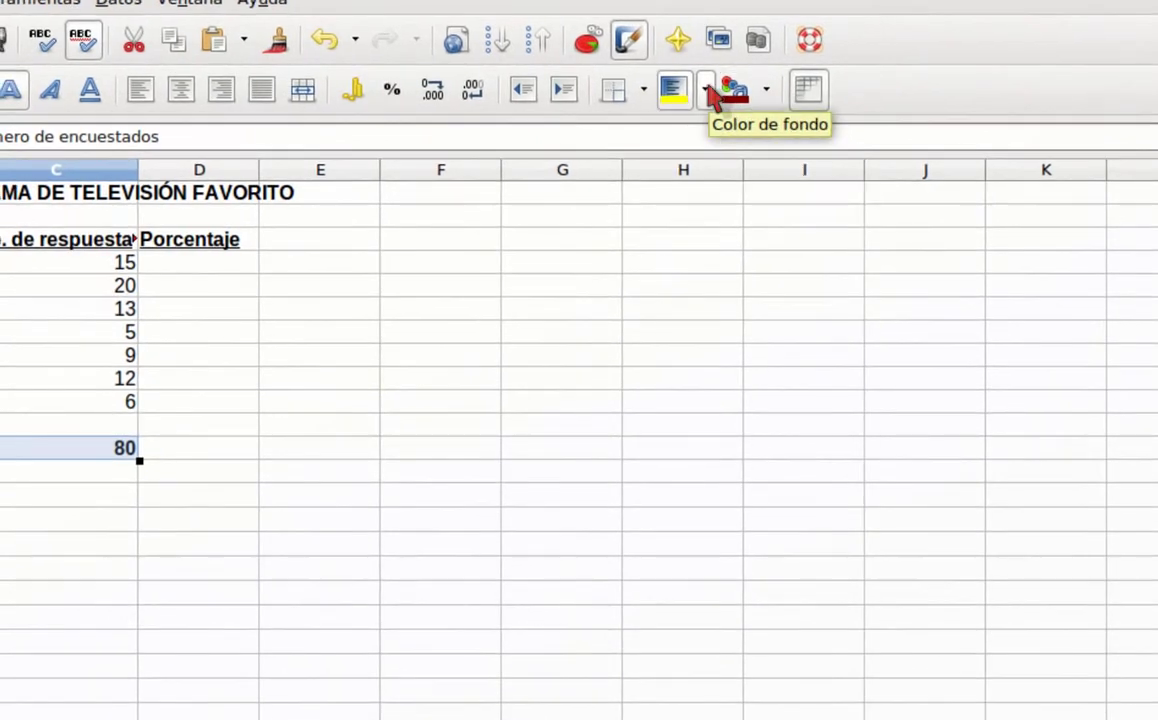
click(707, 92)
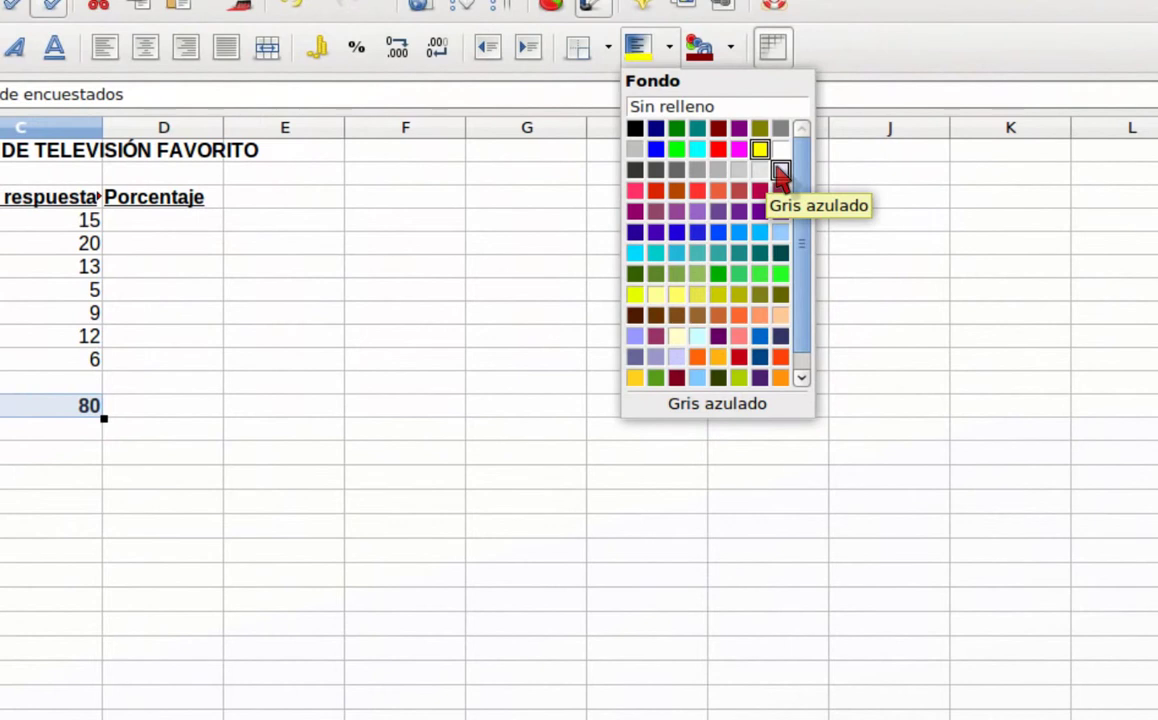
click(781, 176)
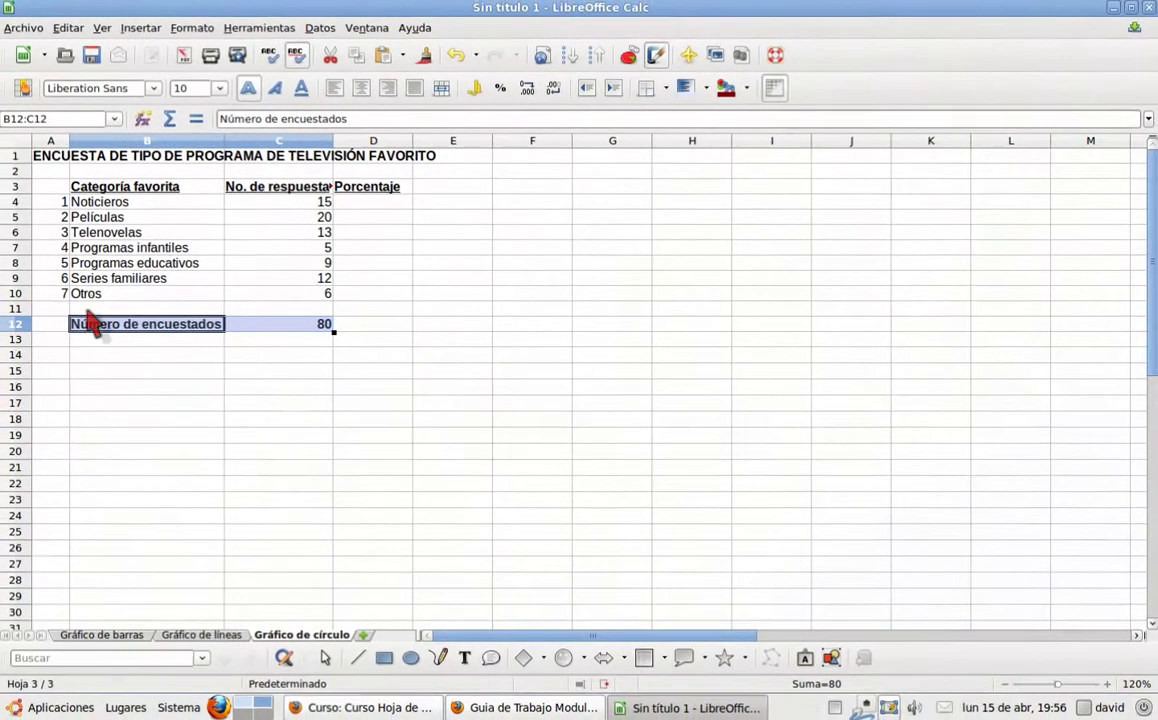
click(105, 340)
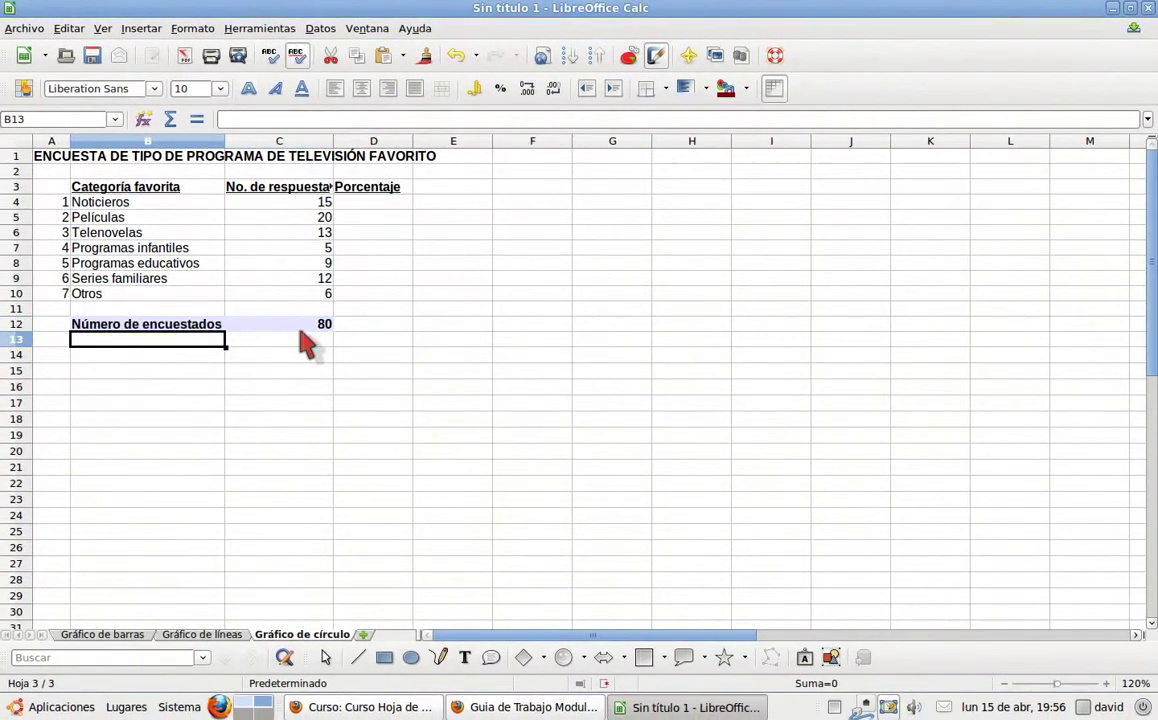
- After checking the guide's table again, widen column C to fit the No. de respuestas heading and centre the cells C4:D12
click(600, 707)
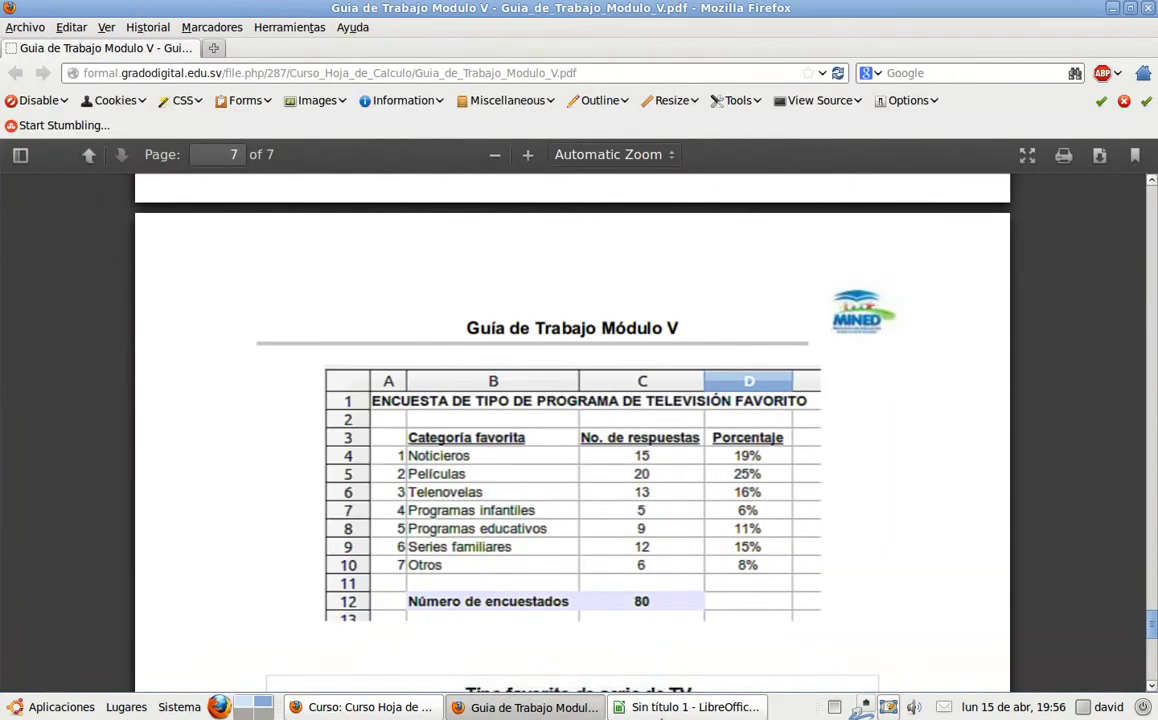
click(665, 707)
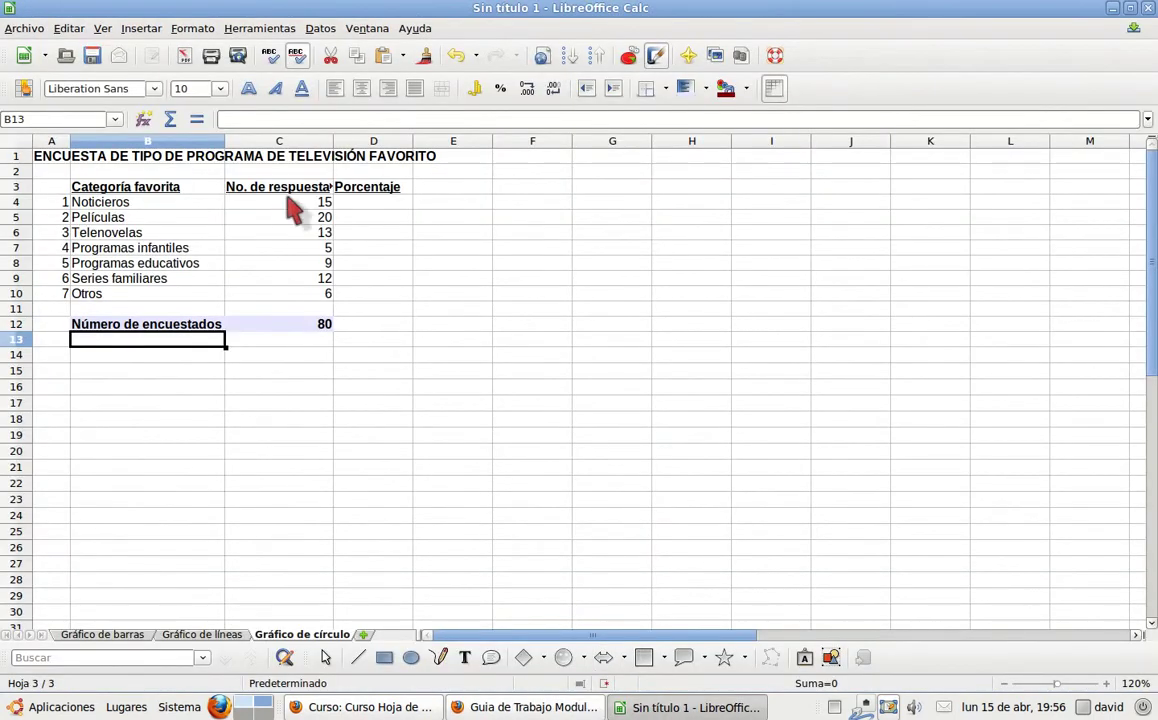
drag(333, 141, 345, 141)
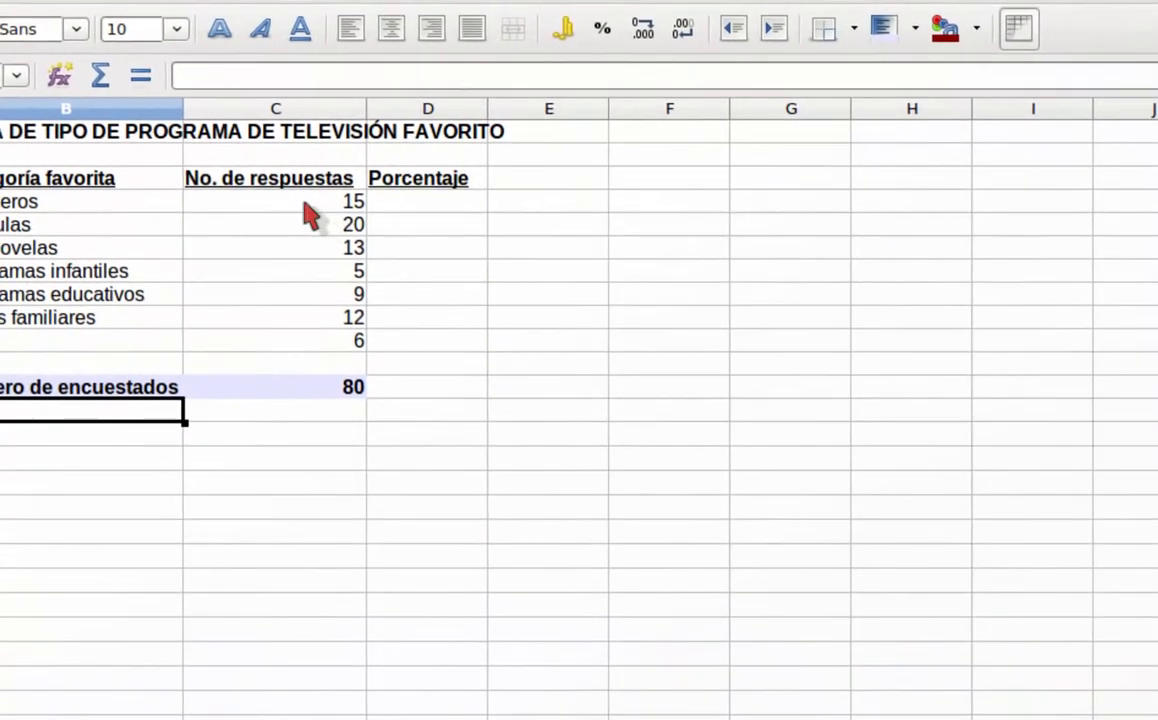
drag(330, 200, 372, 349)
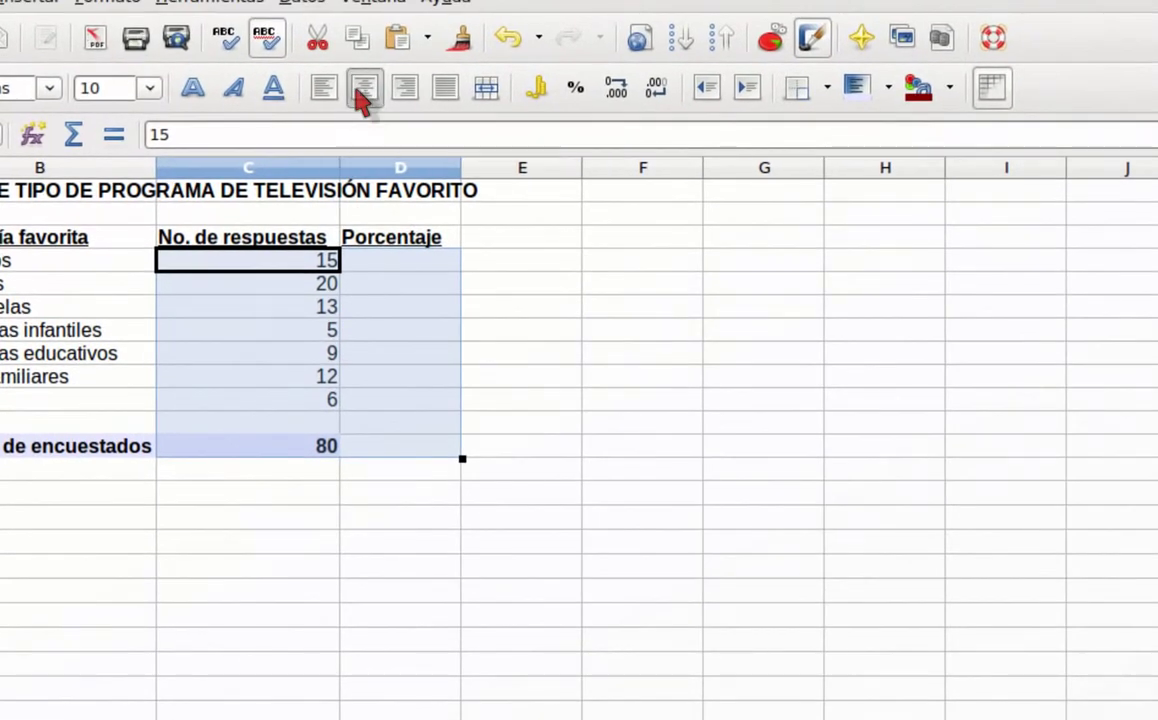
click(357, 90)
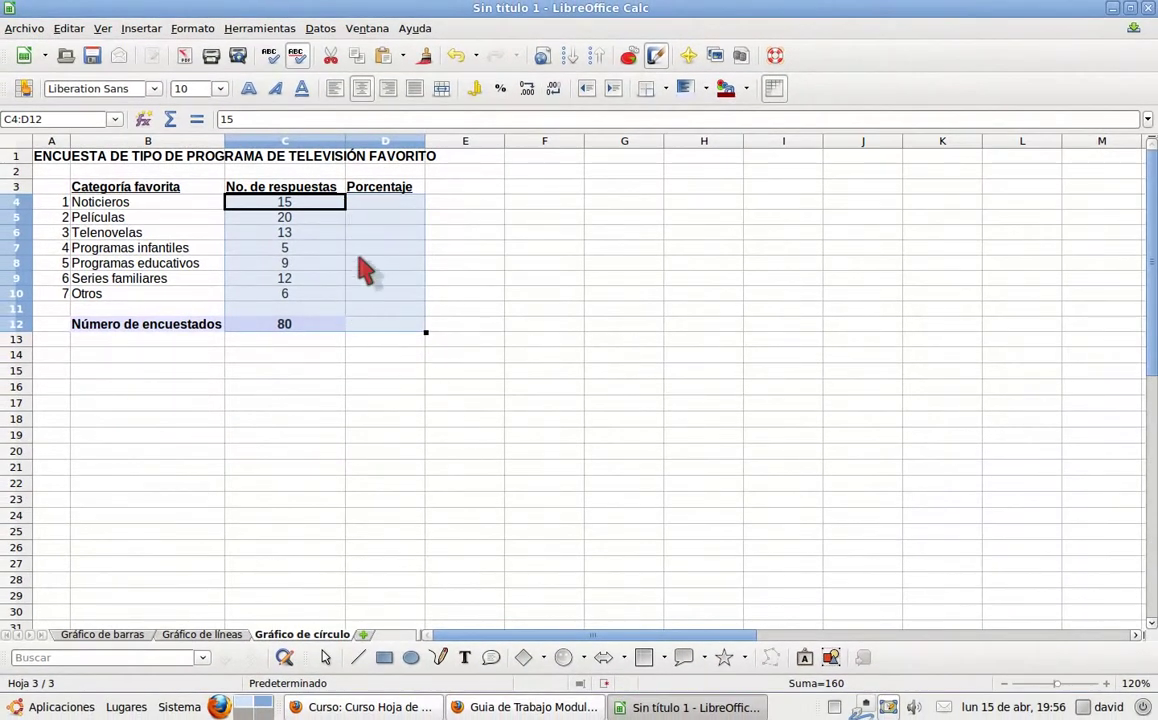
- Enter the formula =C4/C12 in D4 to calculate the Noticieros share of the responses
click(358, 201)
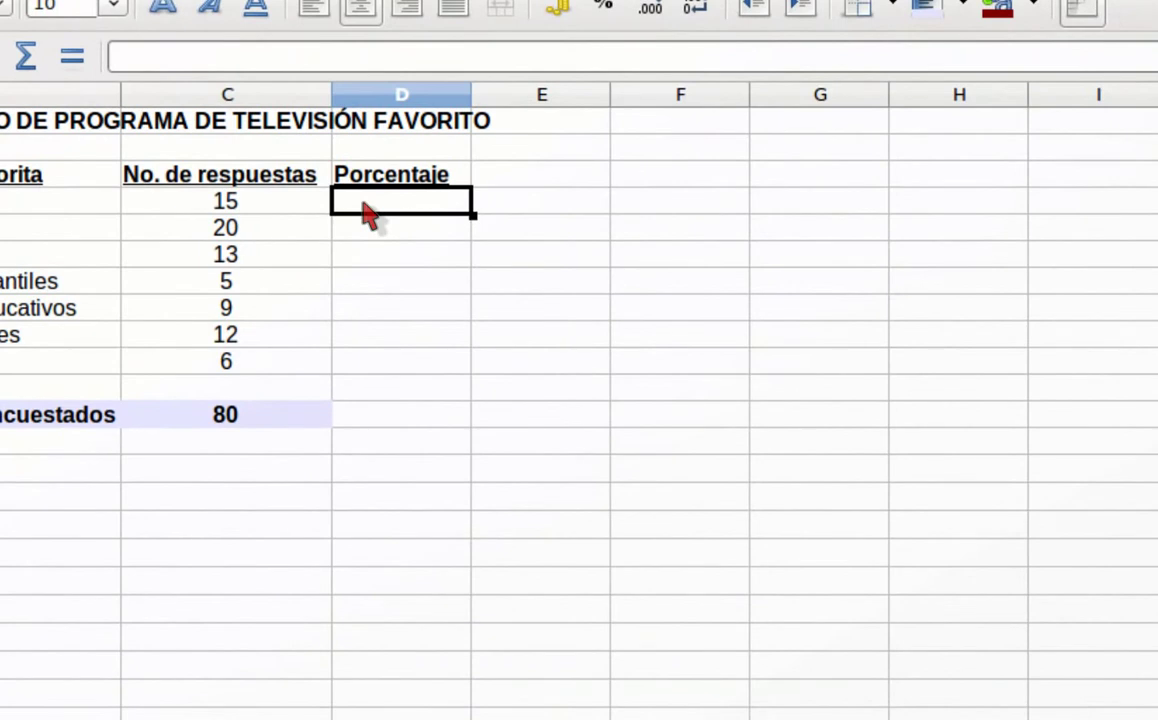
text(=)
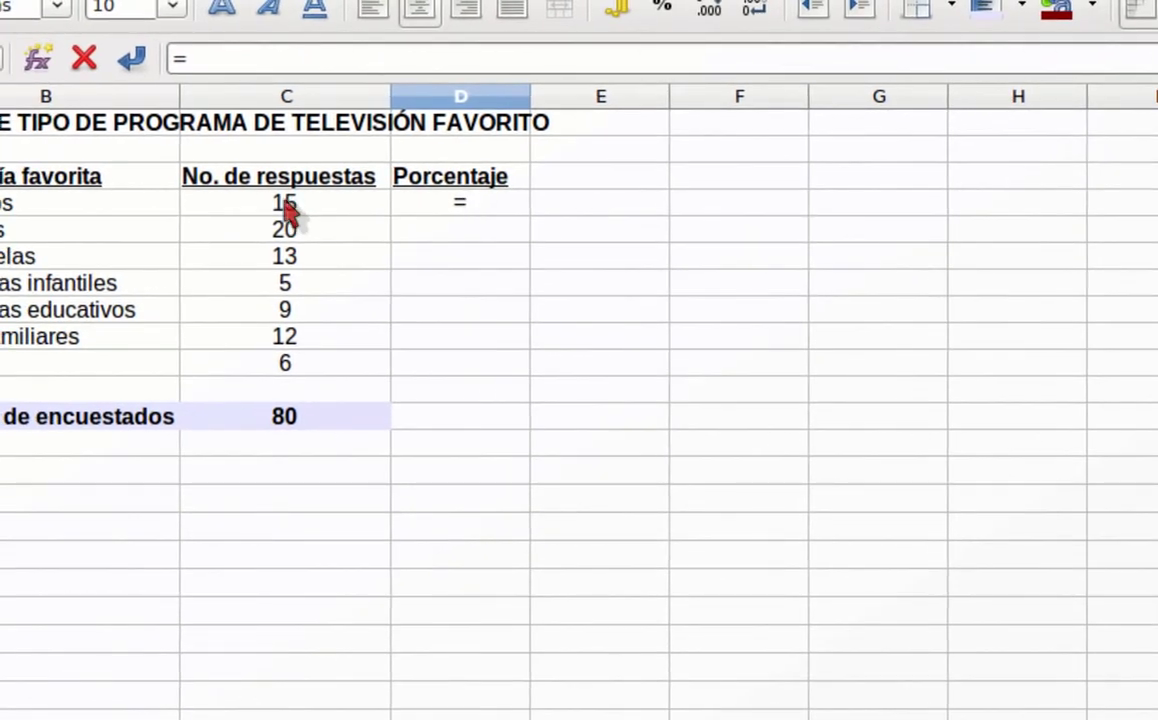
click(287, 204)
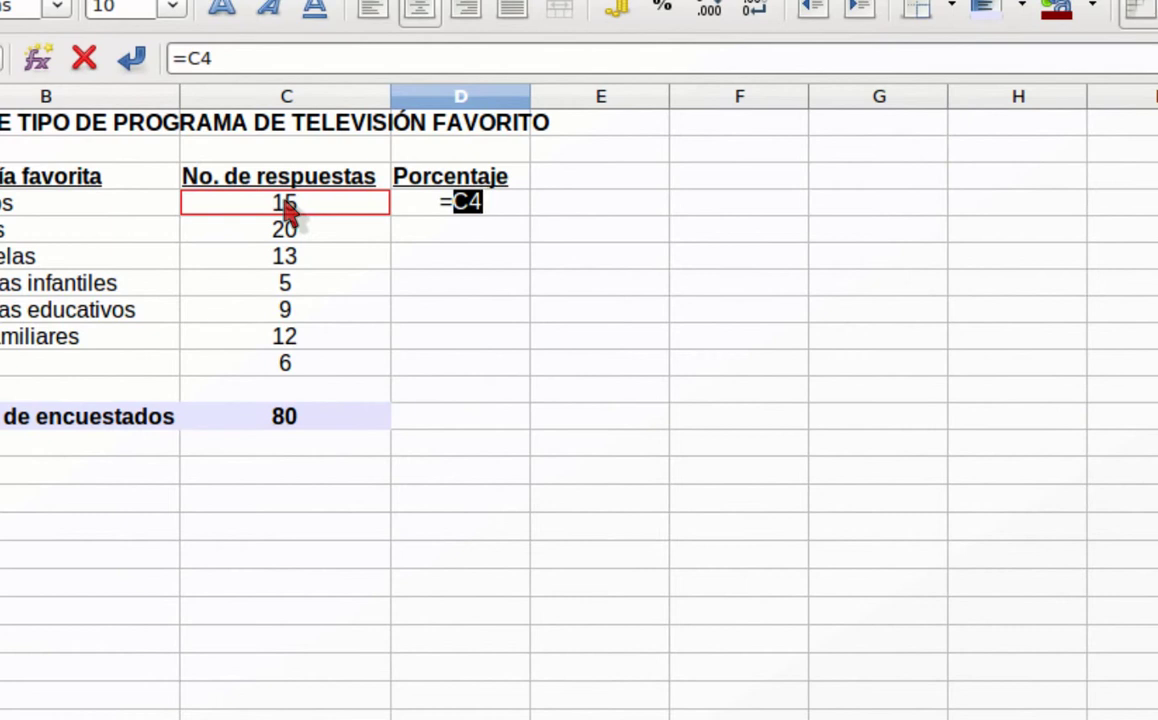
text(/)
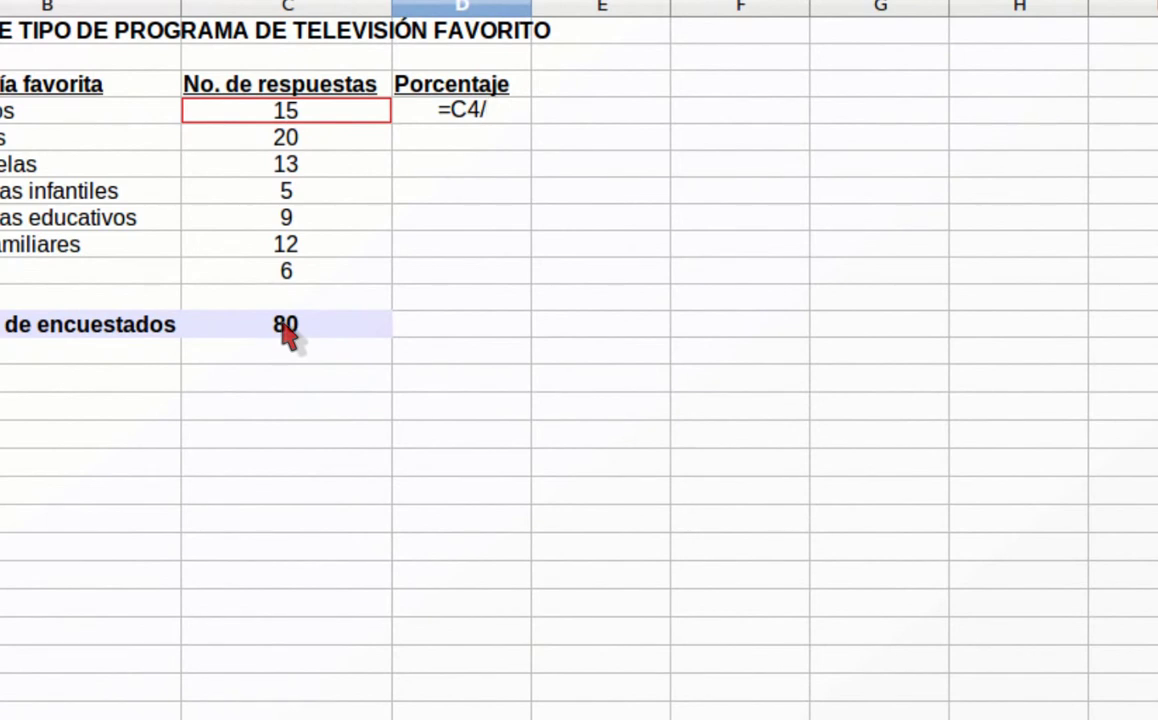
click(284, 326)
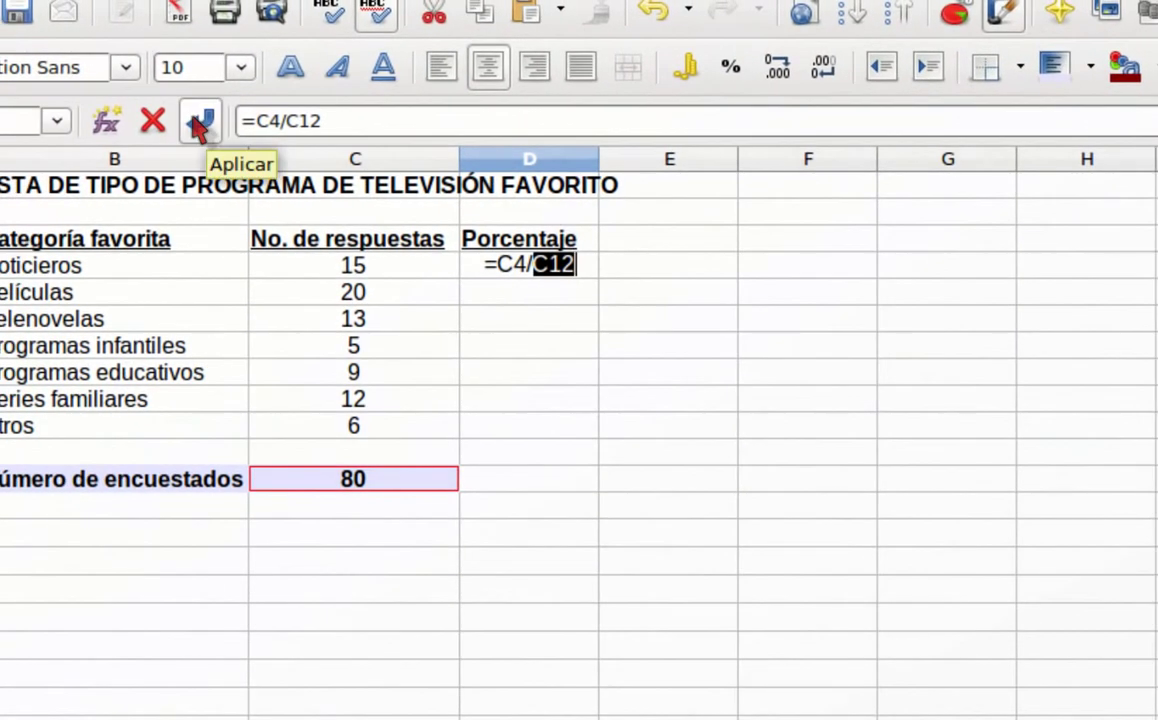
click(197, 123)
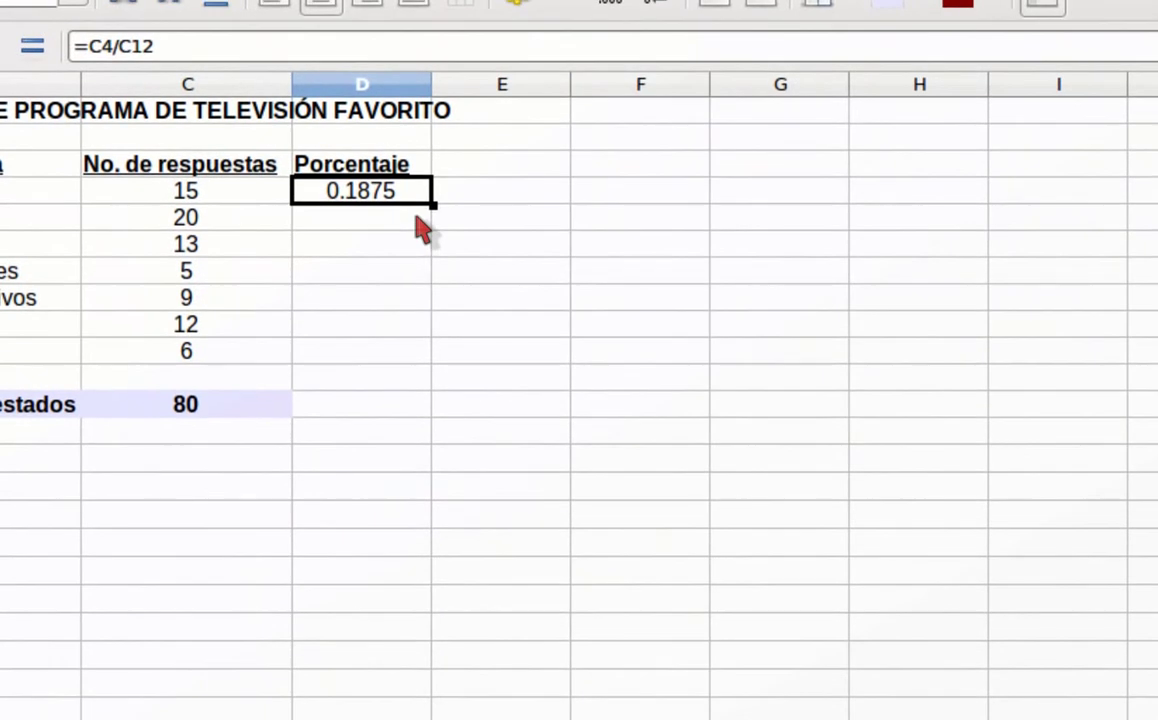
- Enter the formula =C5/C12 in D5 to calculate the Películas share of the responses
click(349, 225)
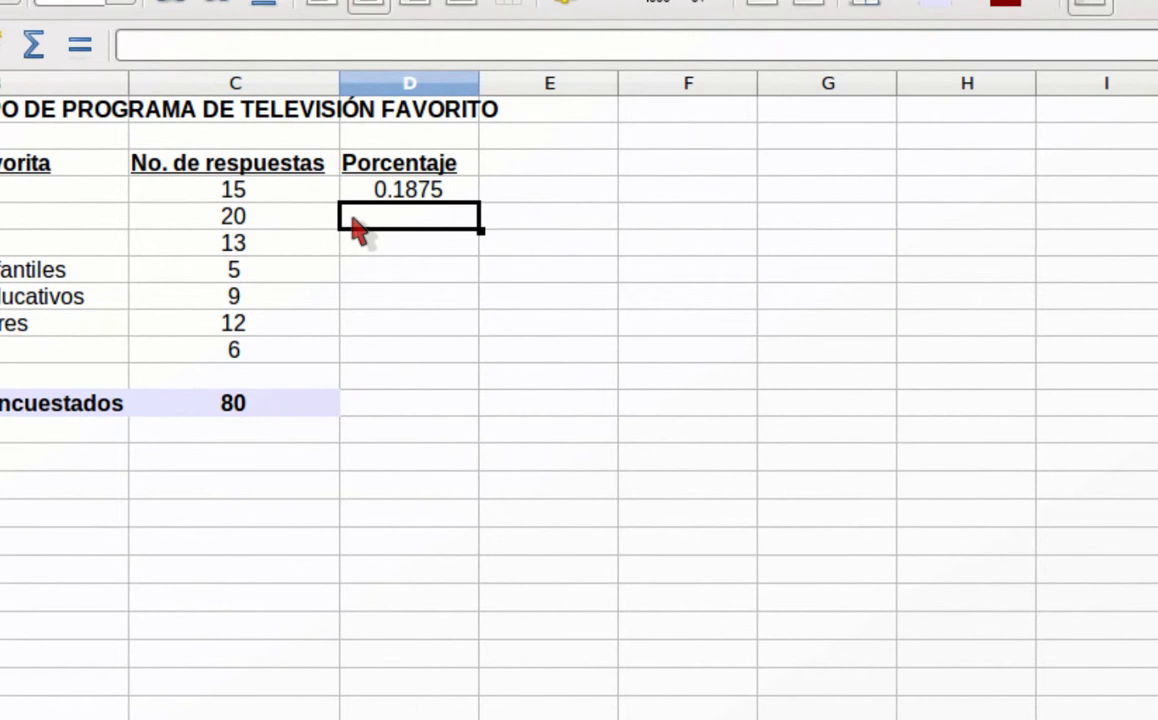
text(=)
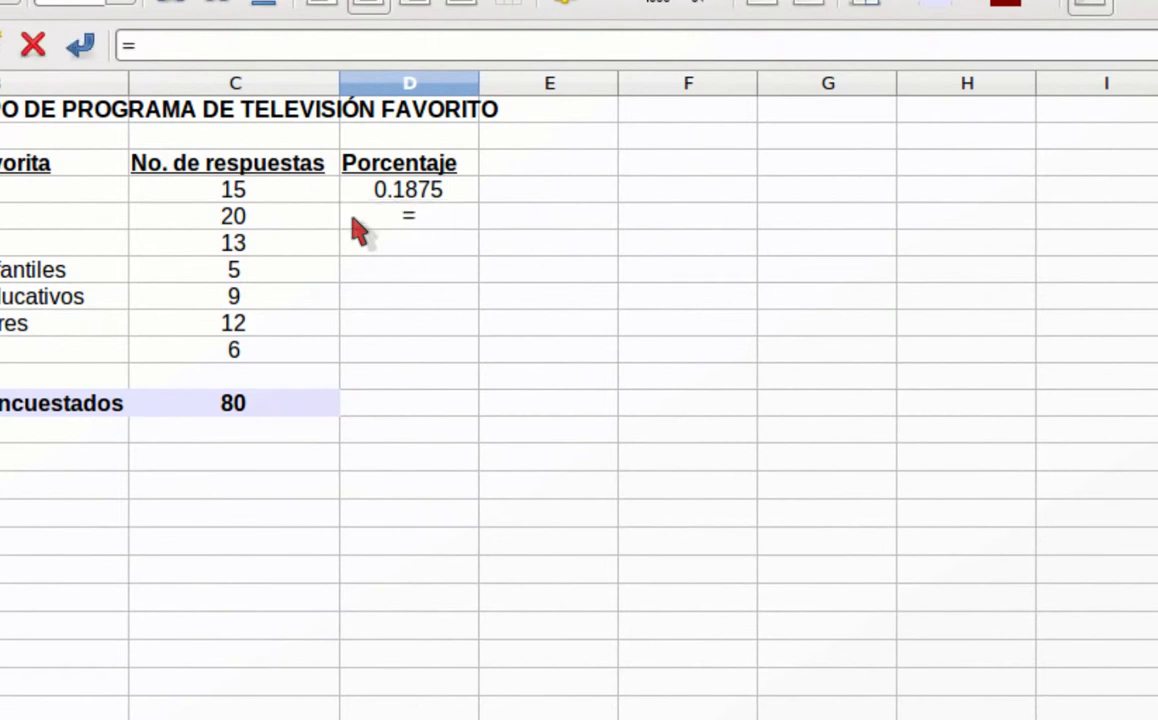
click(264, 225)
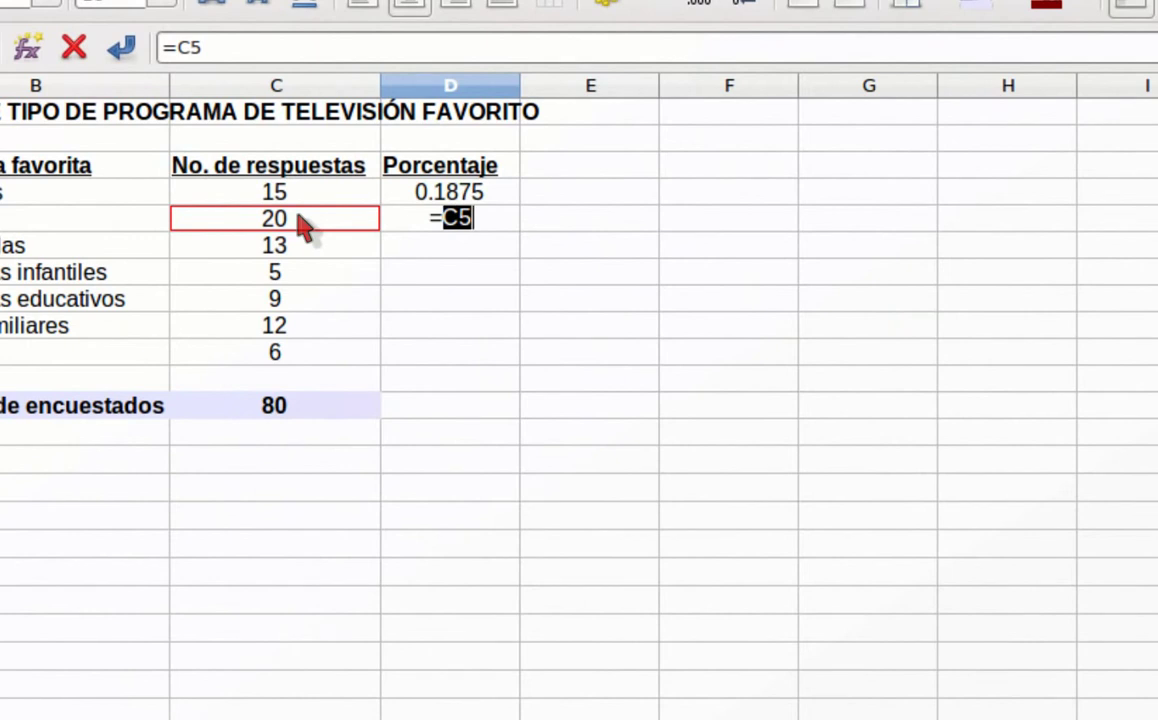
text(/)
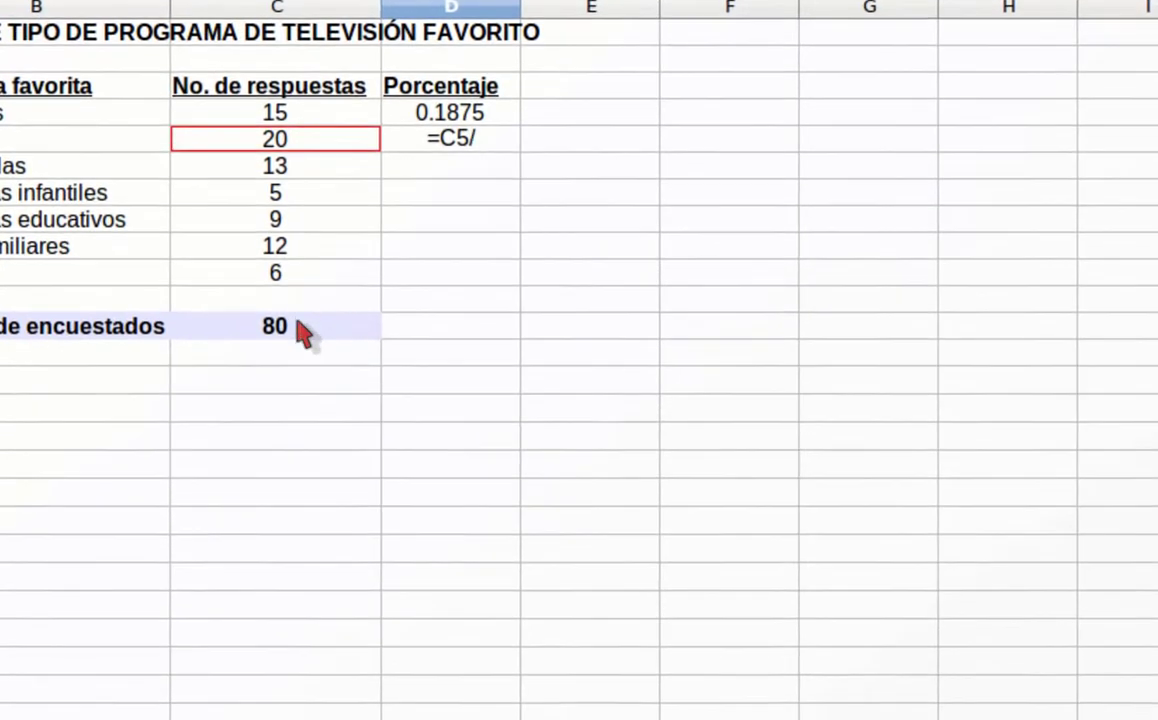
click(303, 408)
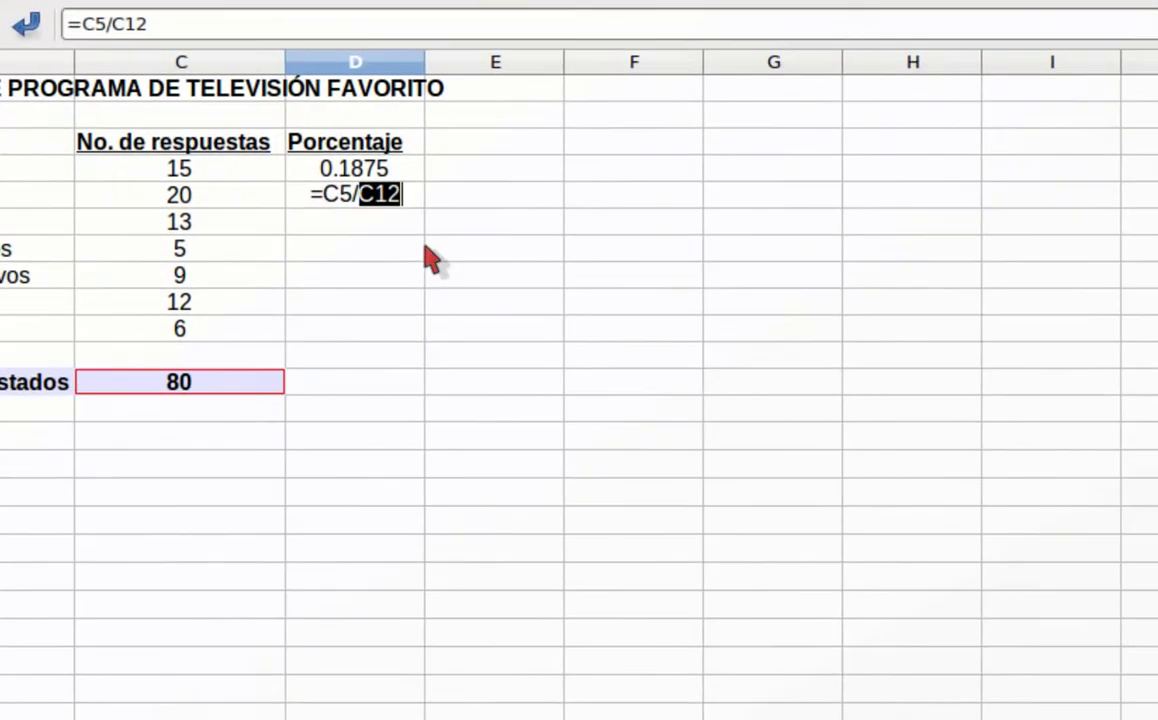
key(Return)
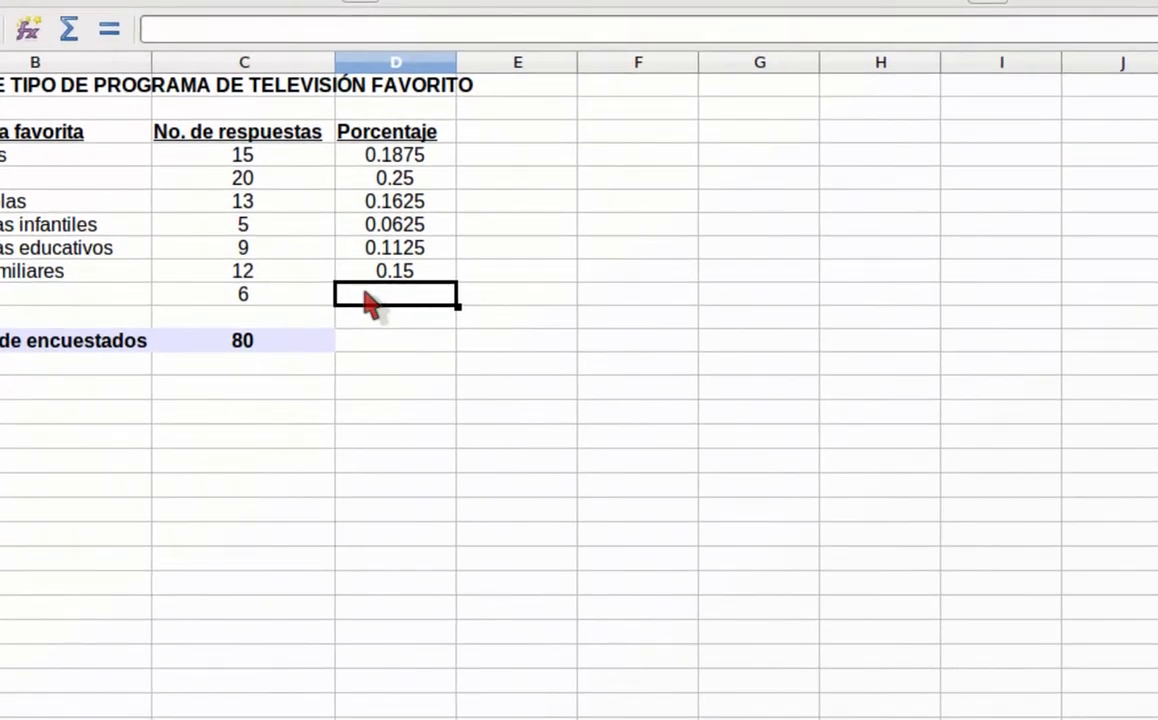
- Enter the formula =C10/C12 in D10 to calculate the Otros share of the responses
text(=)
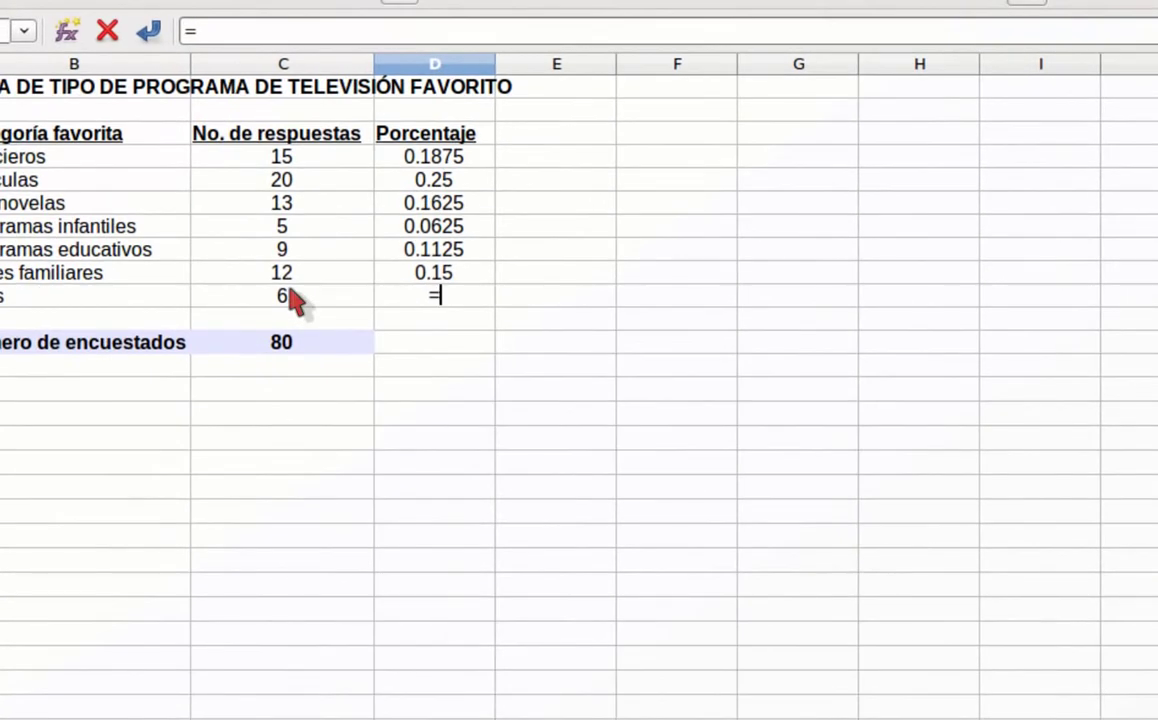
click(295, 300)
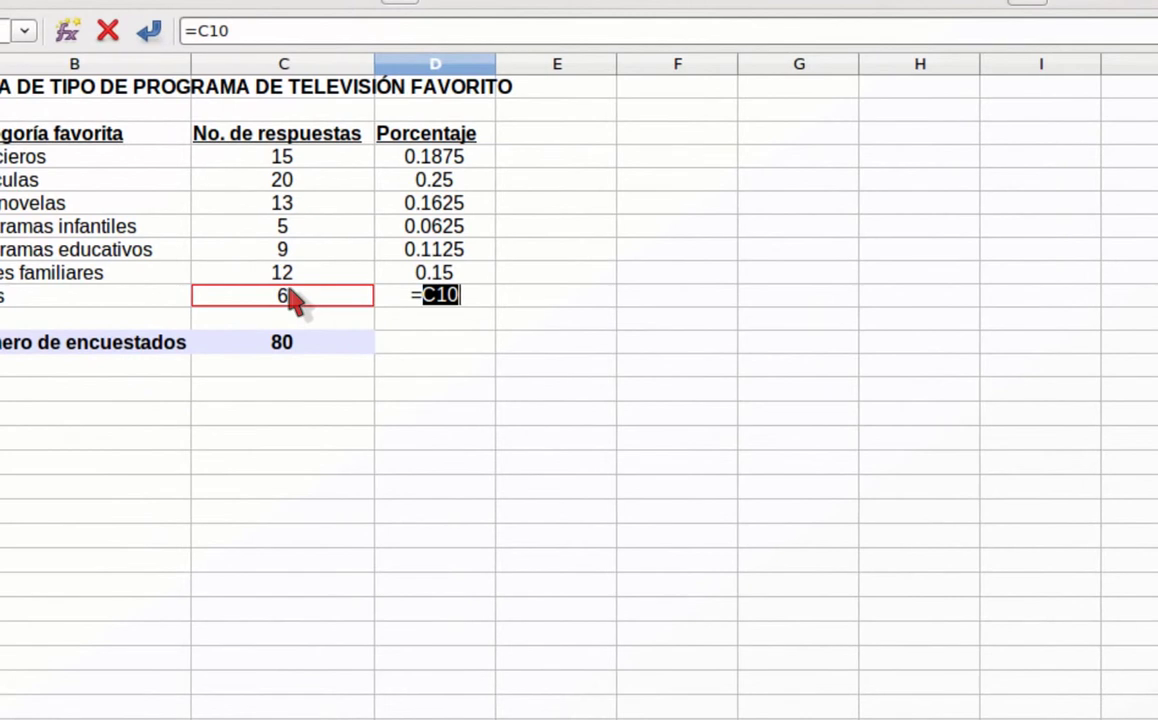
text(/)
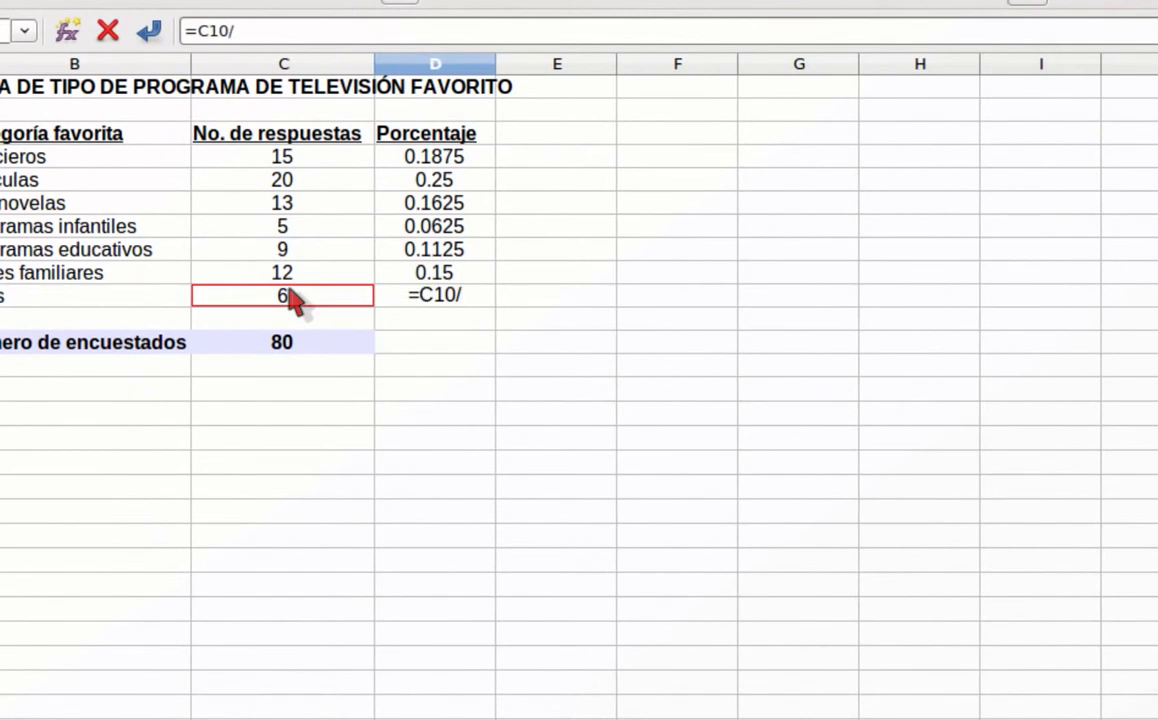
click(300, 345)
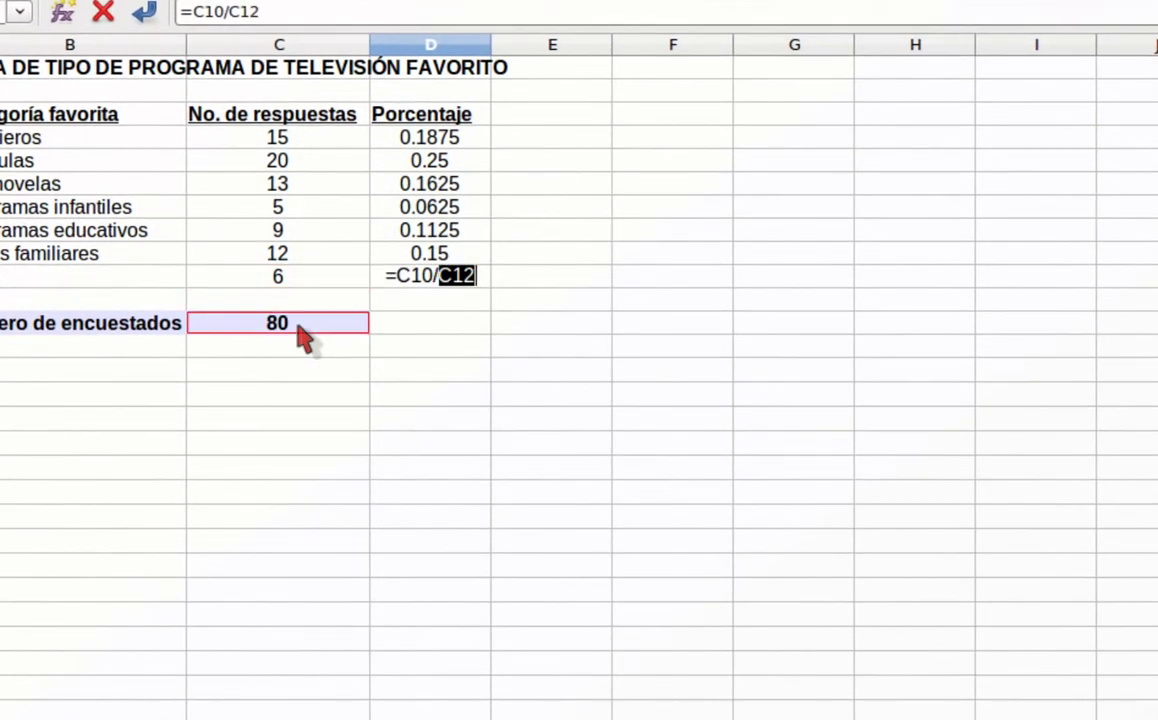
key(Return)
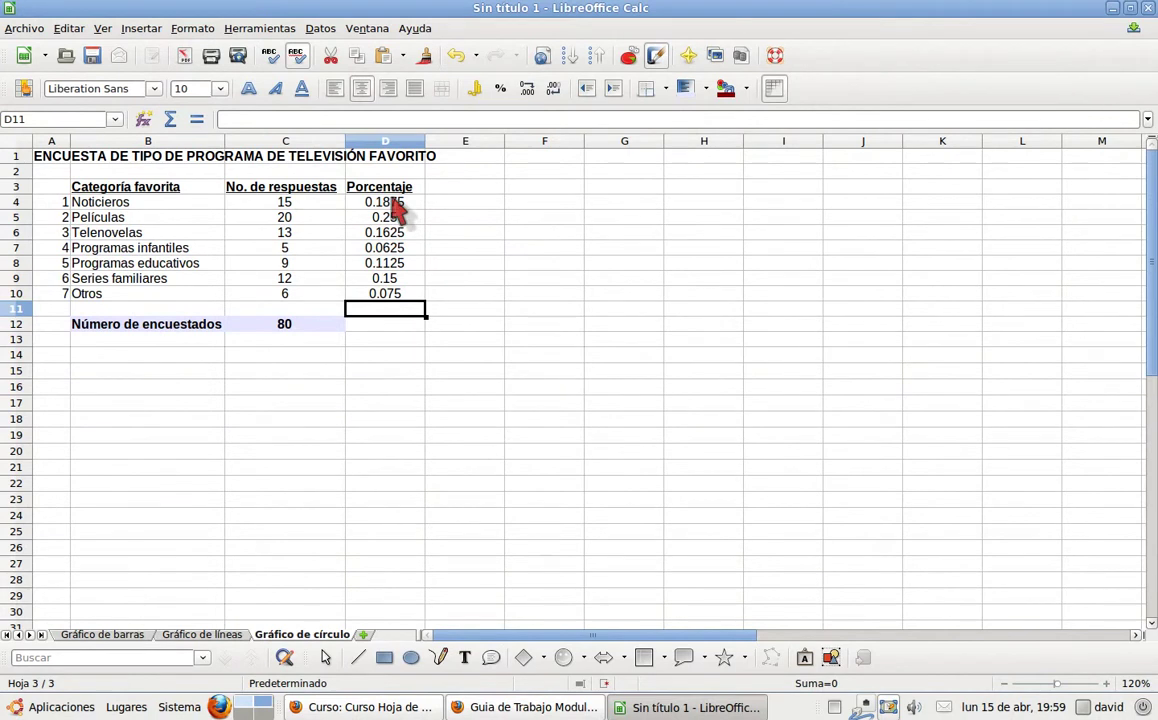
- Format the Porcentaje values in D4:D10 as percentages with 0 decimals and 1 leading zero, using the -13% format
drag(395, 205, 398, 302)
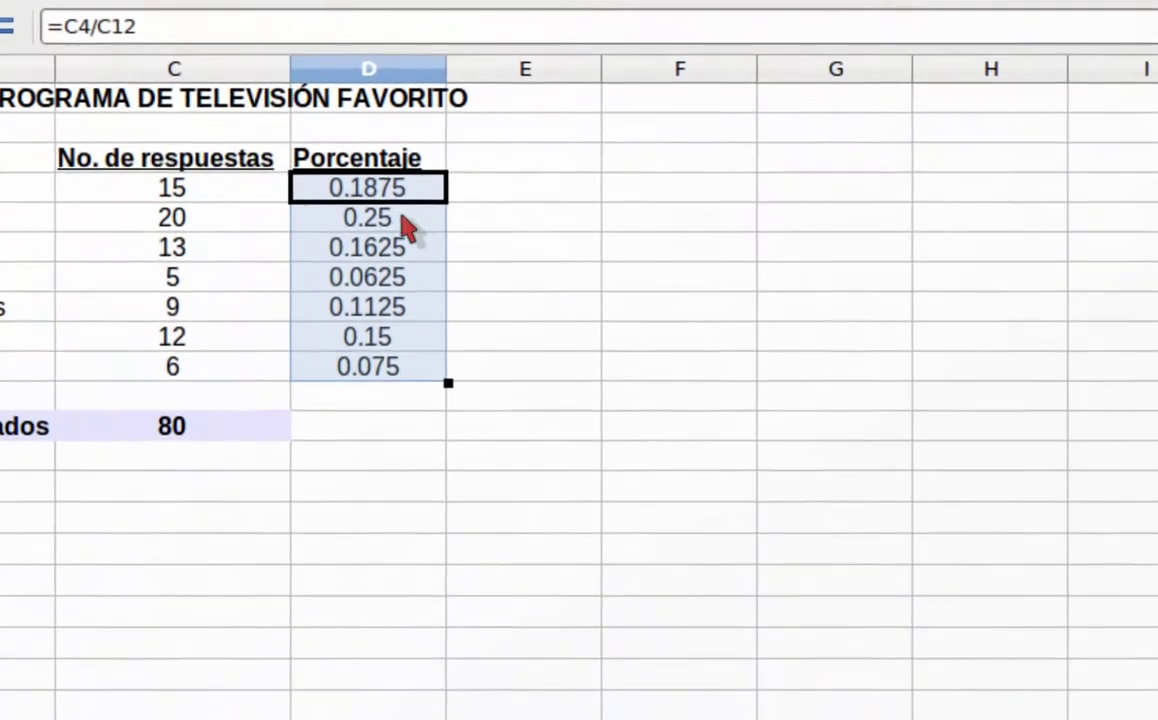
click(403, 218)
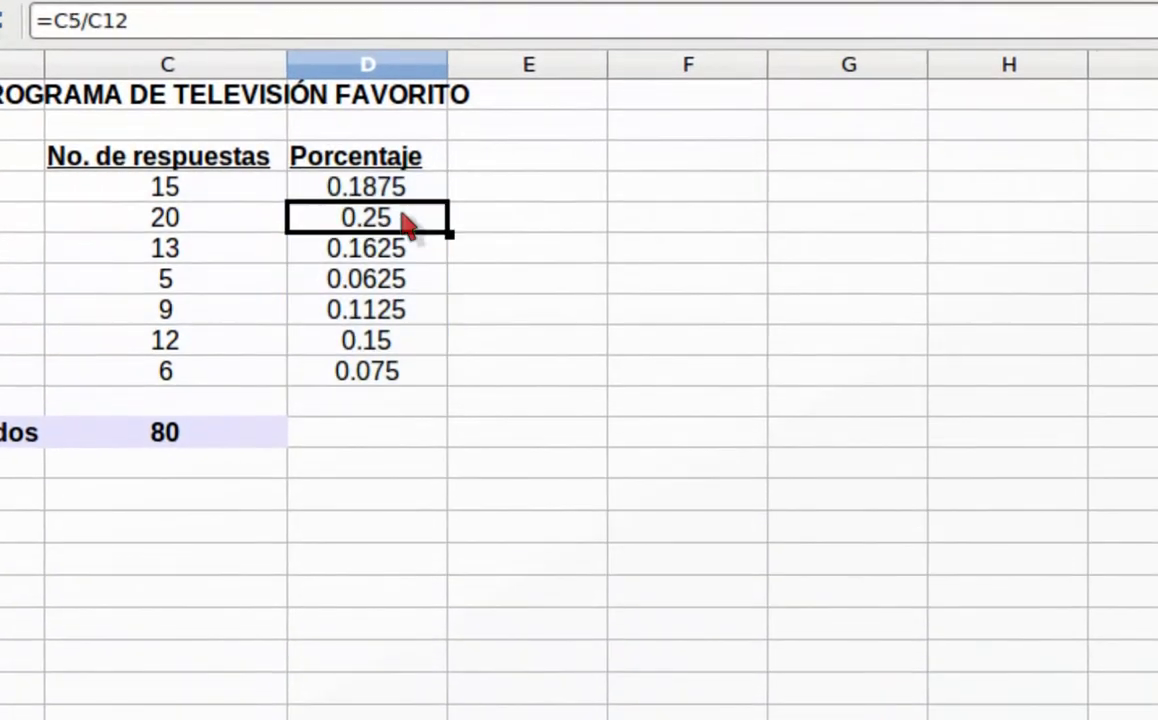
drag(395, 207, 398, 398)
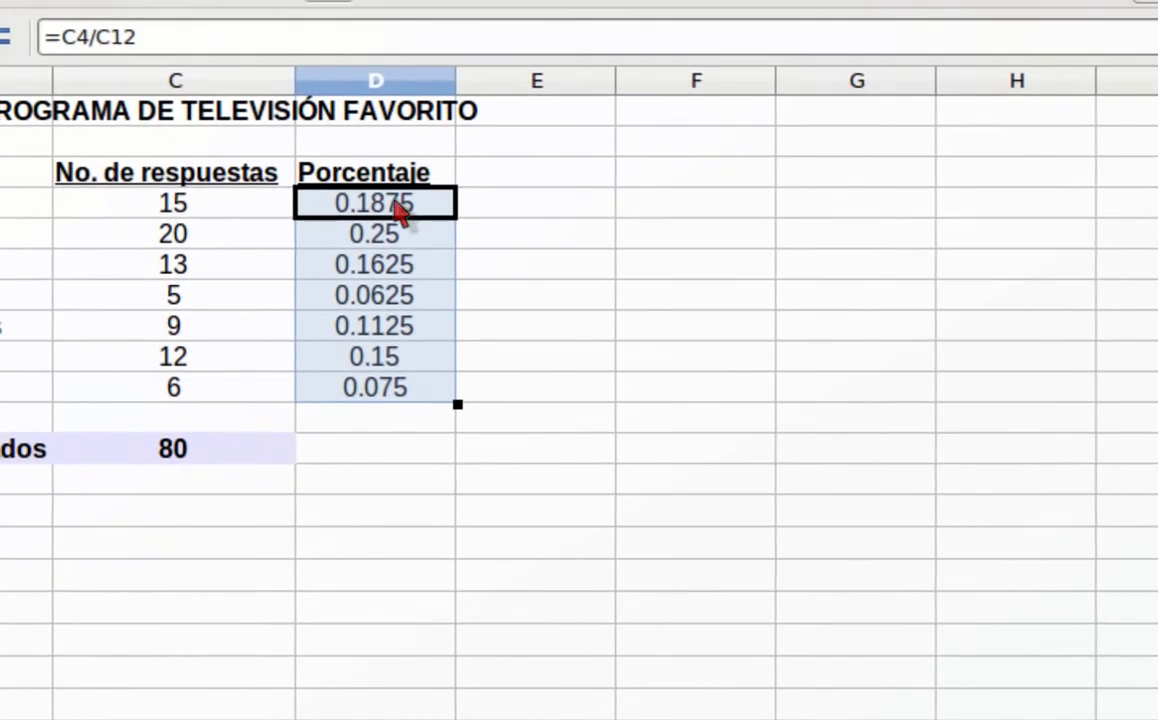
right_click(400, 210)
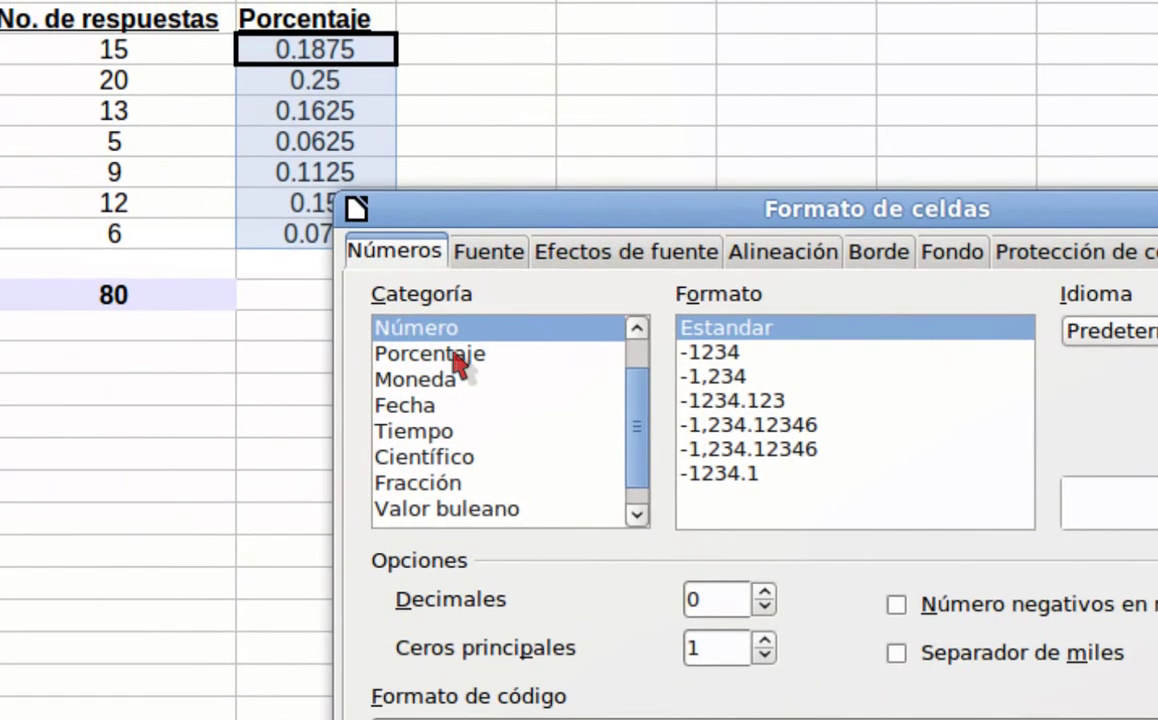
click(457, 355)
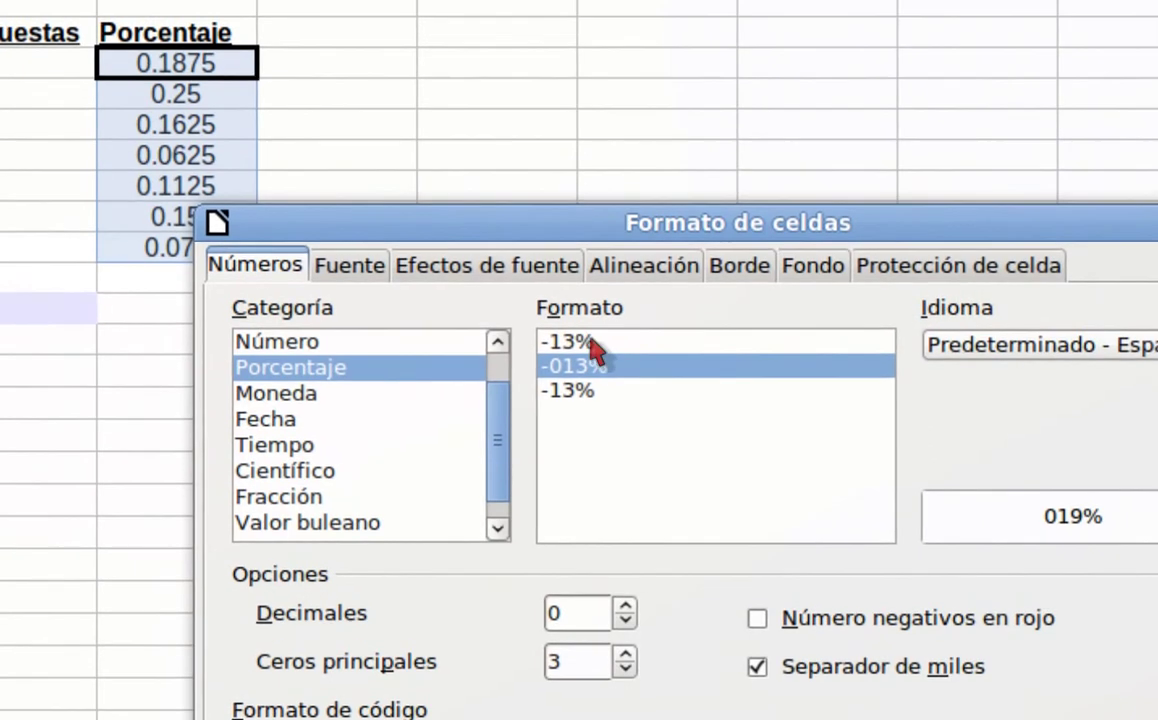
click(573, 321)
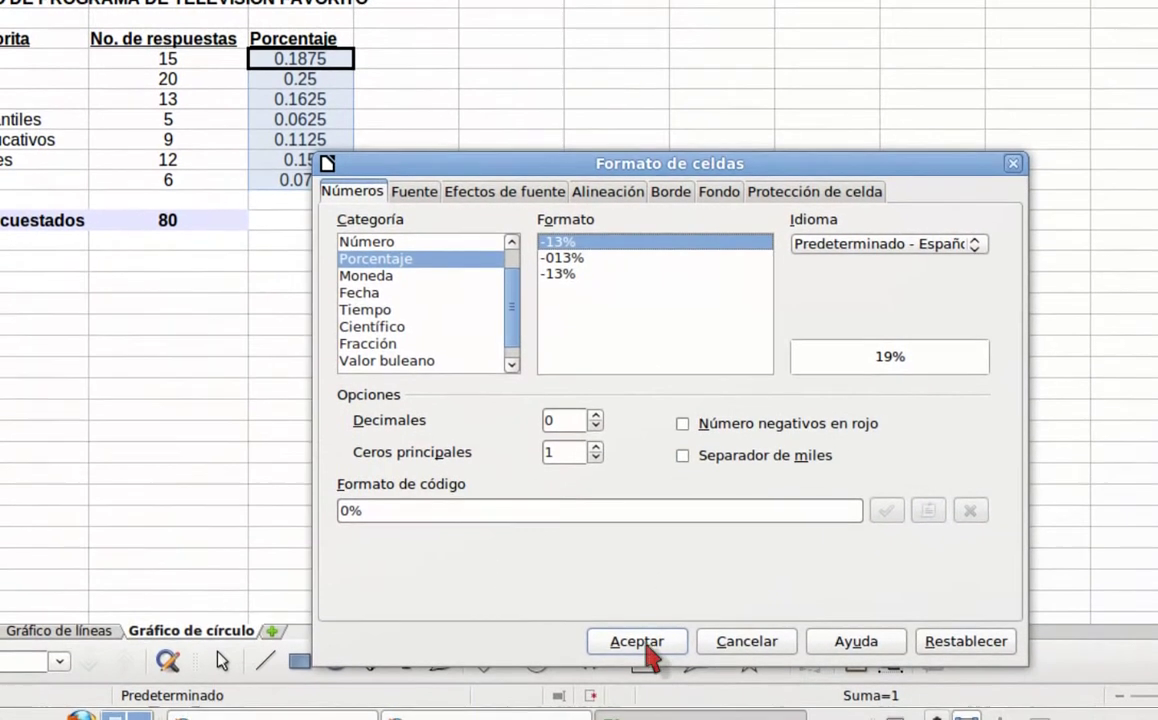
click(604, 693)
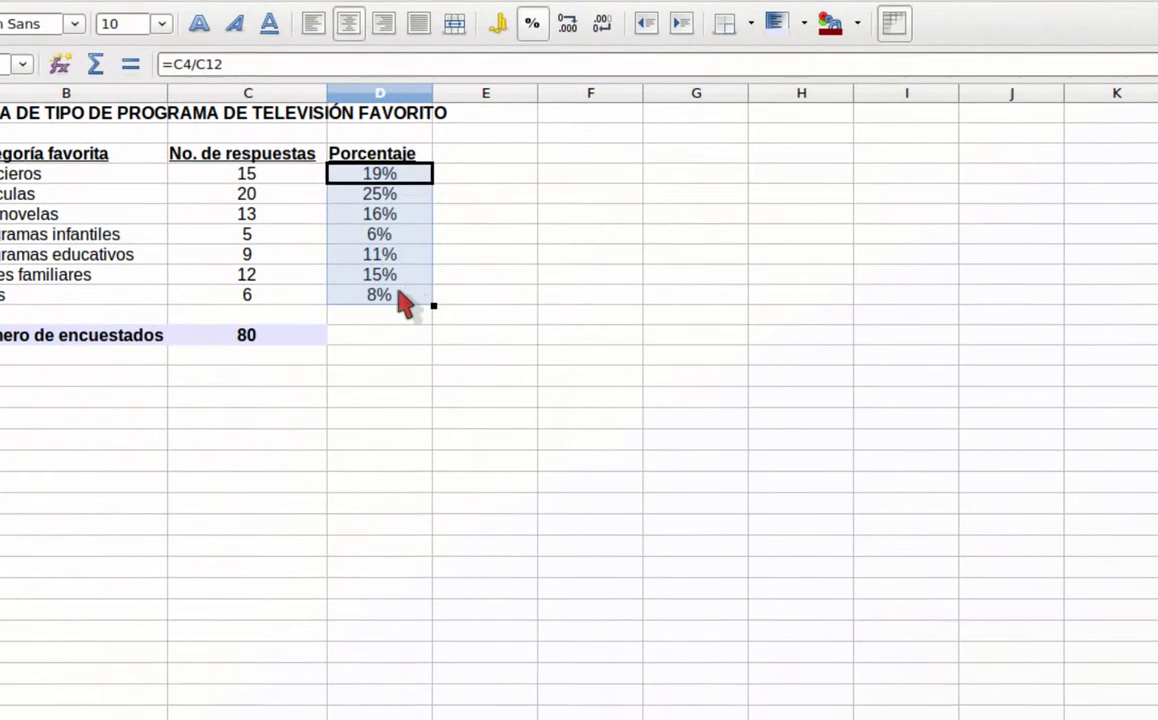
- Compare the Porcentaje values in D4:D10 with the table in the Módulo V work guide, and ignore the low disk space warning
click(424, 296)
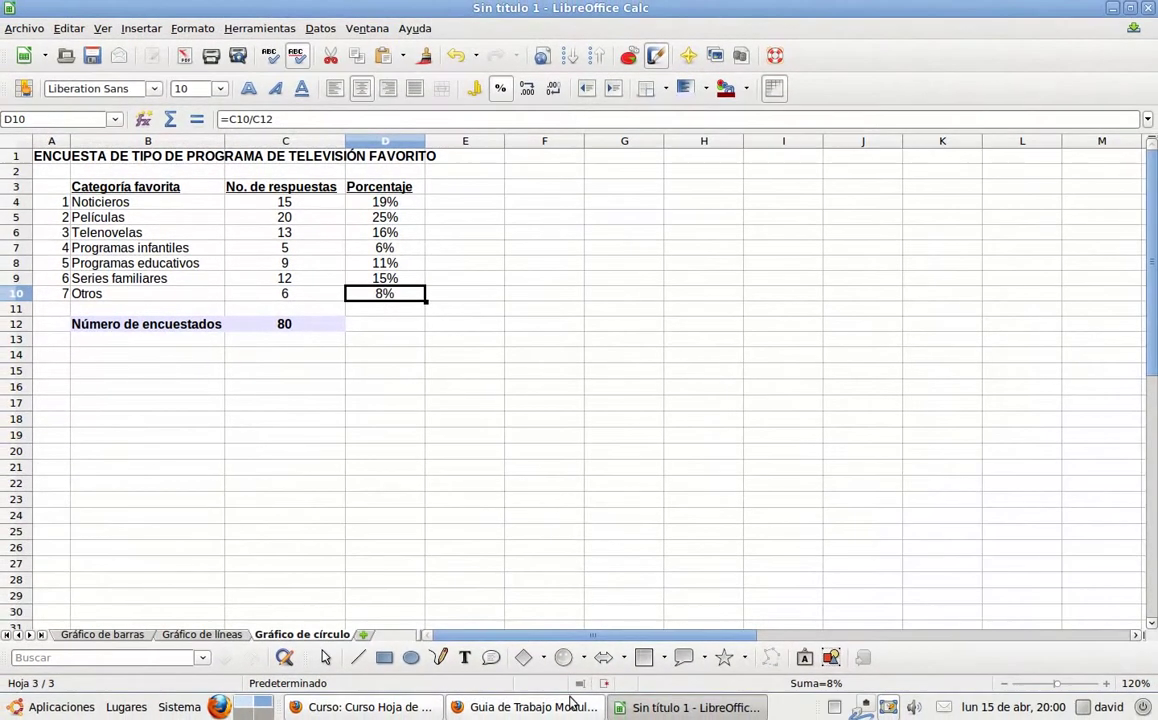
click(560, 707)
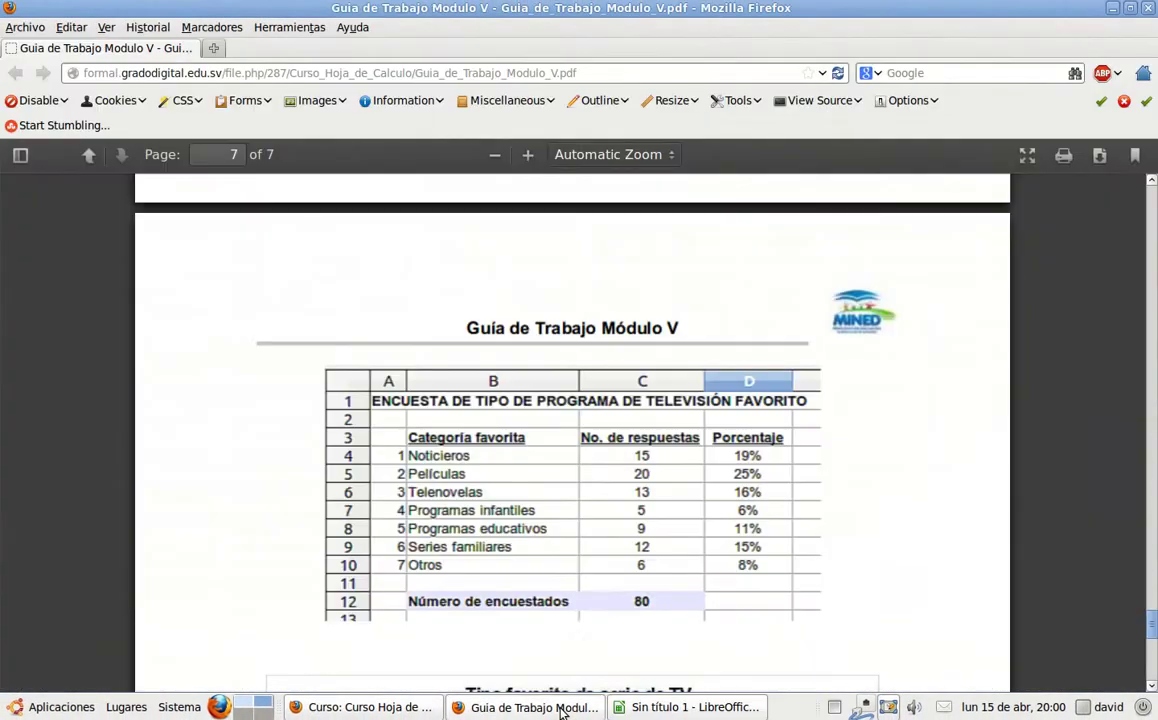
click(717, 708)
drag(384, 203, 389, 290)
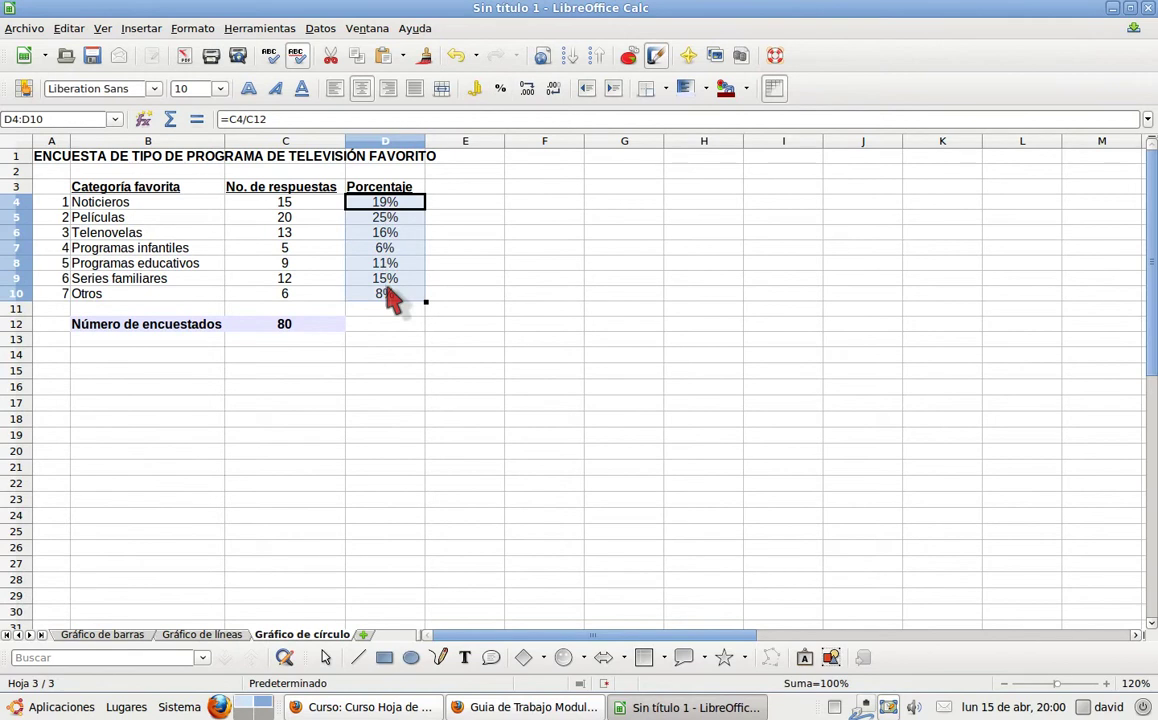
click(389, 297)
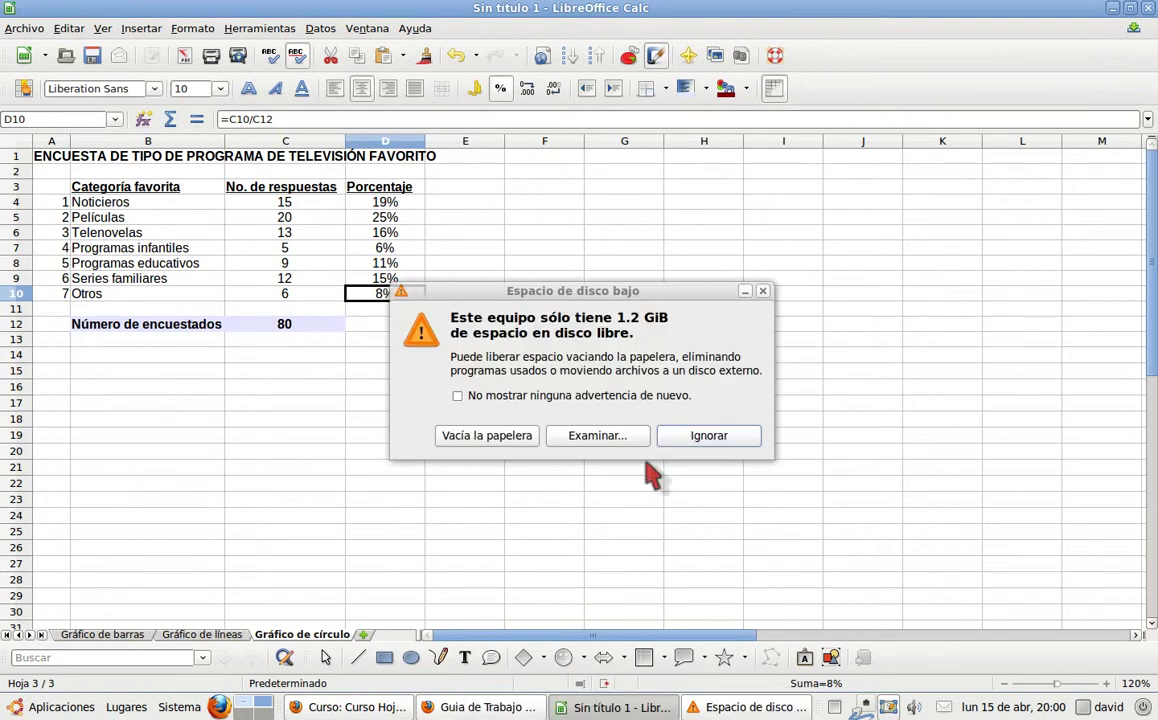
click(703, 437)
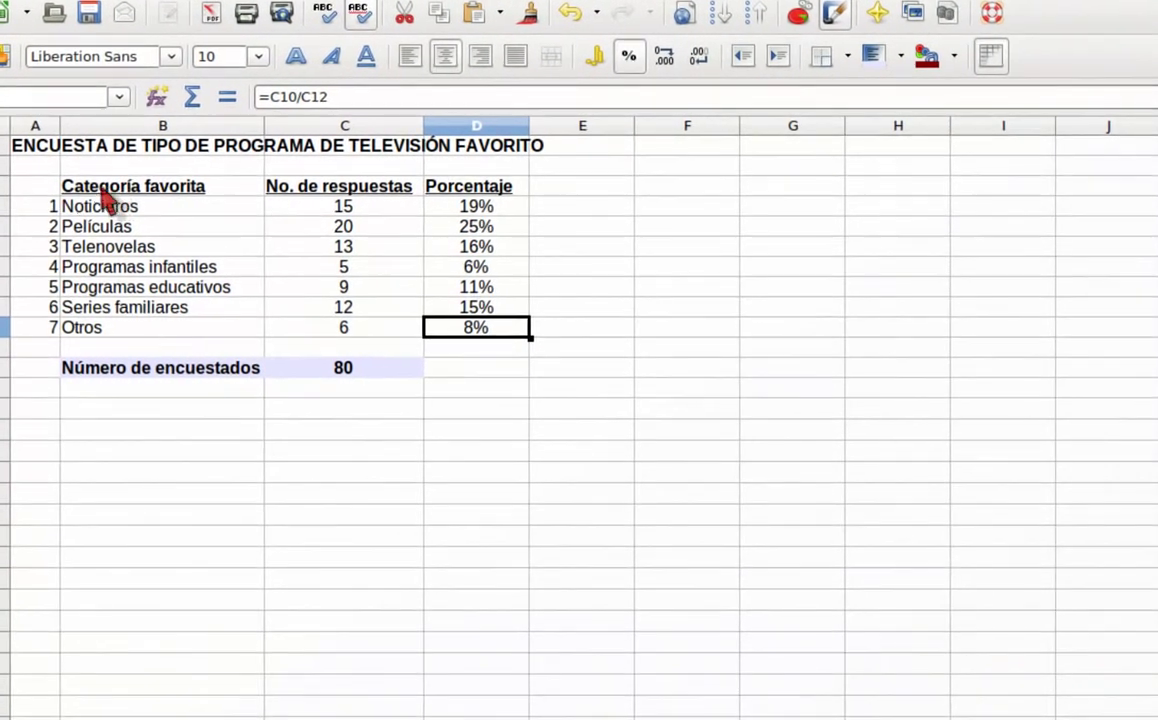
- Insert a chart from the ranges B3:B10 and D3:D10 and set its type to Círculo, Normal
click(105, 189)
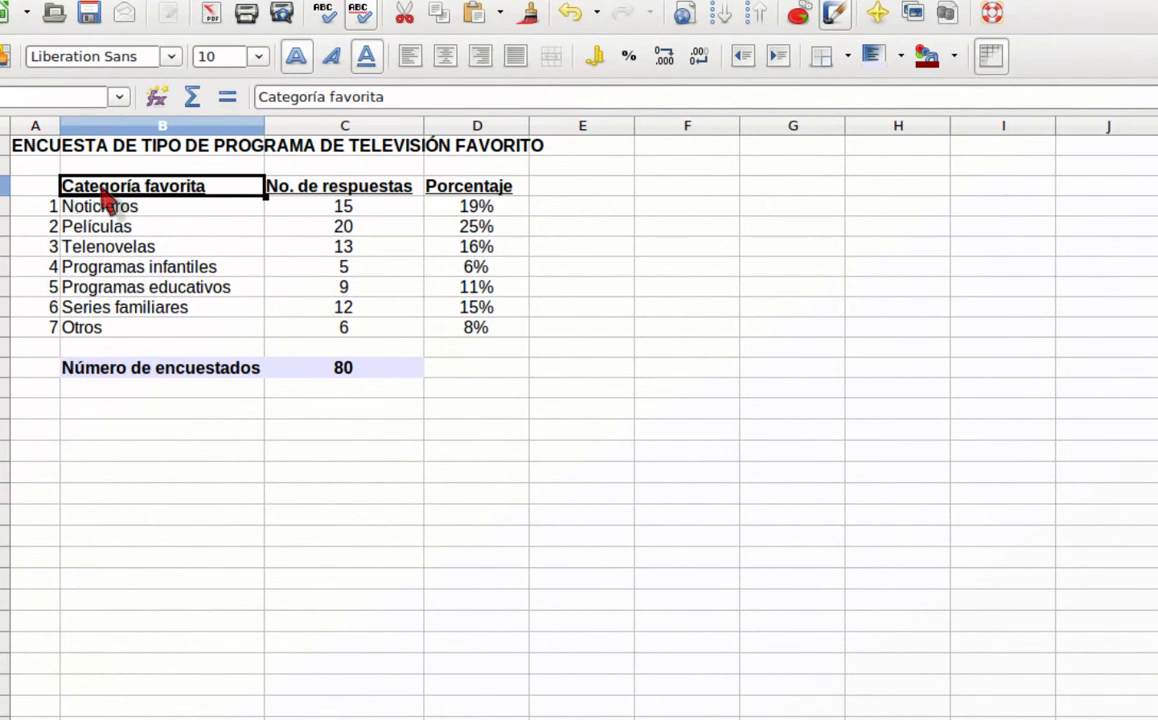
drag(122, 195, 122, 334)
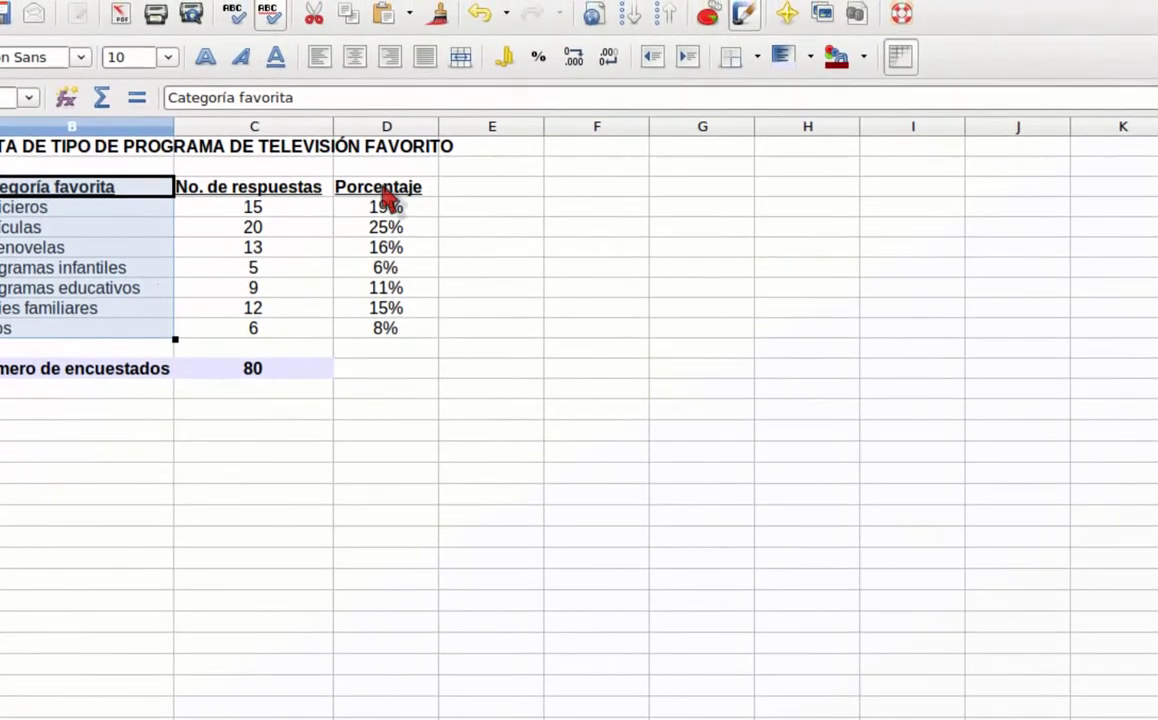
drag(386, 200, 397, 333)
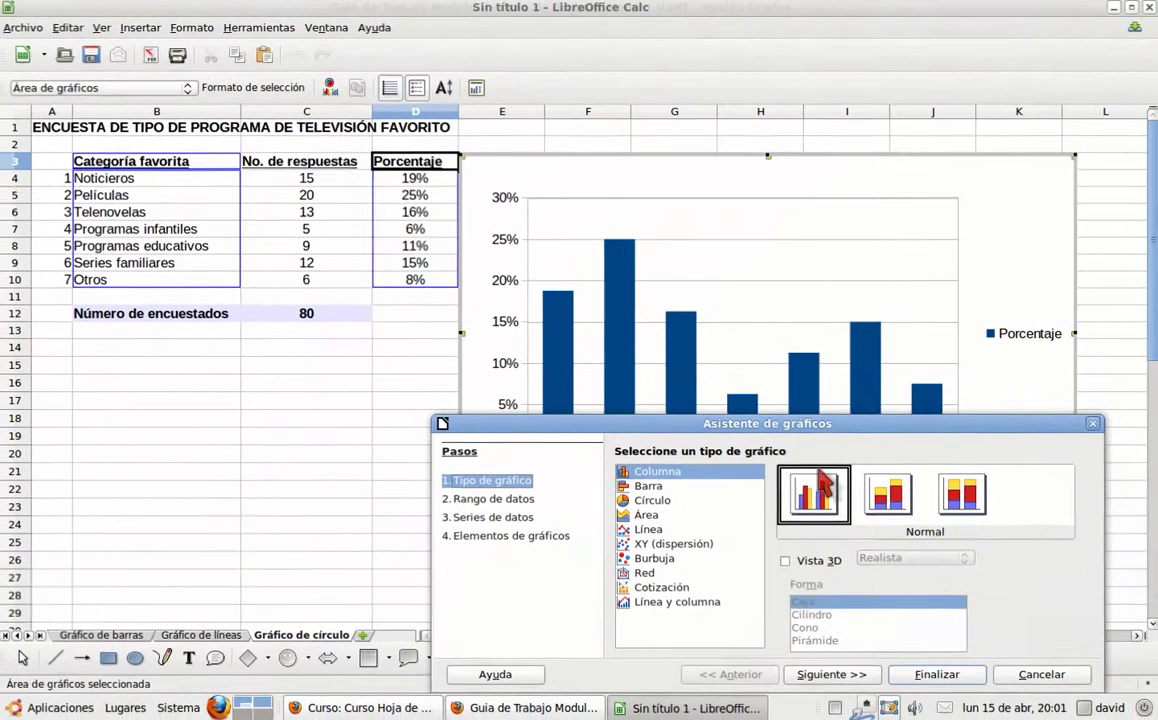
drag(832, 430, 750, 247)
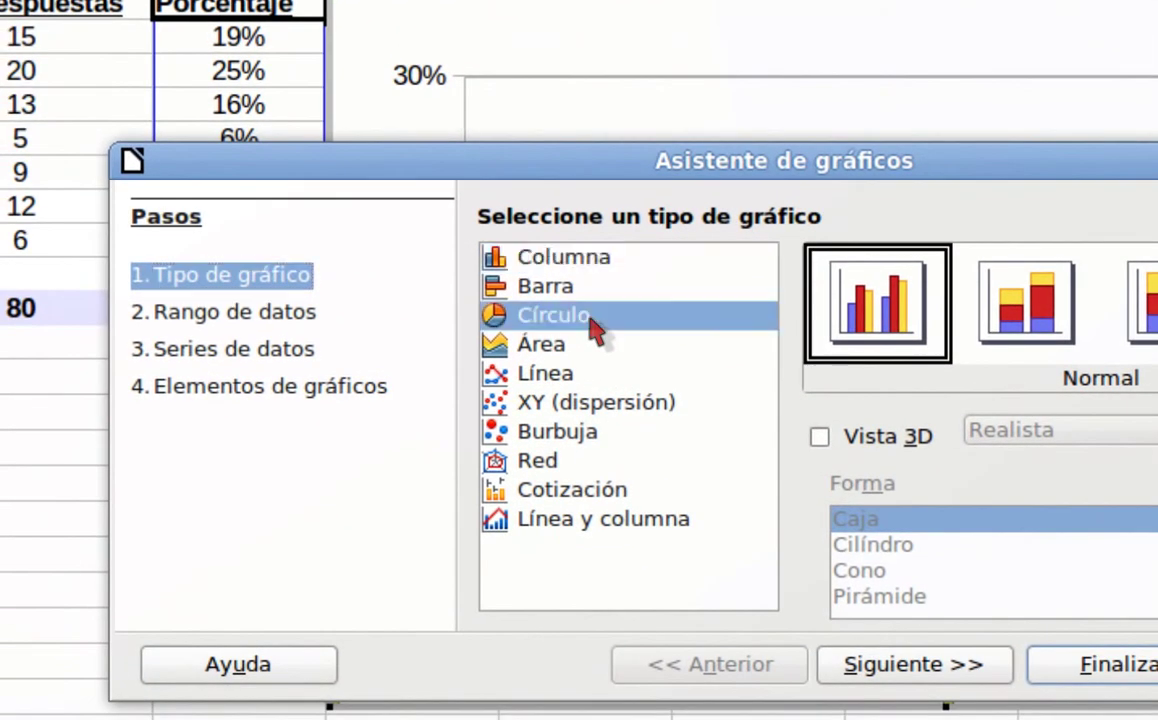
click(593, 328)
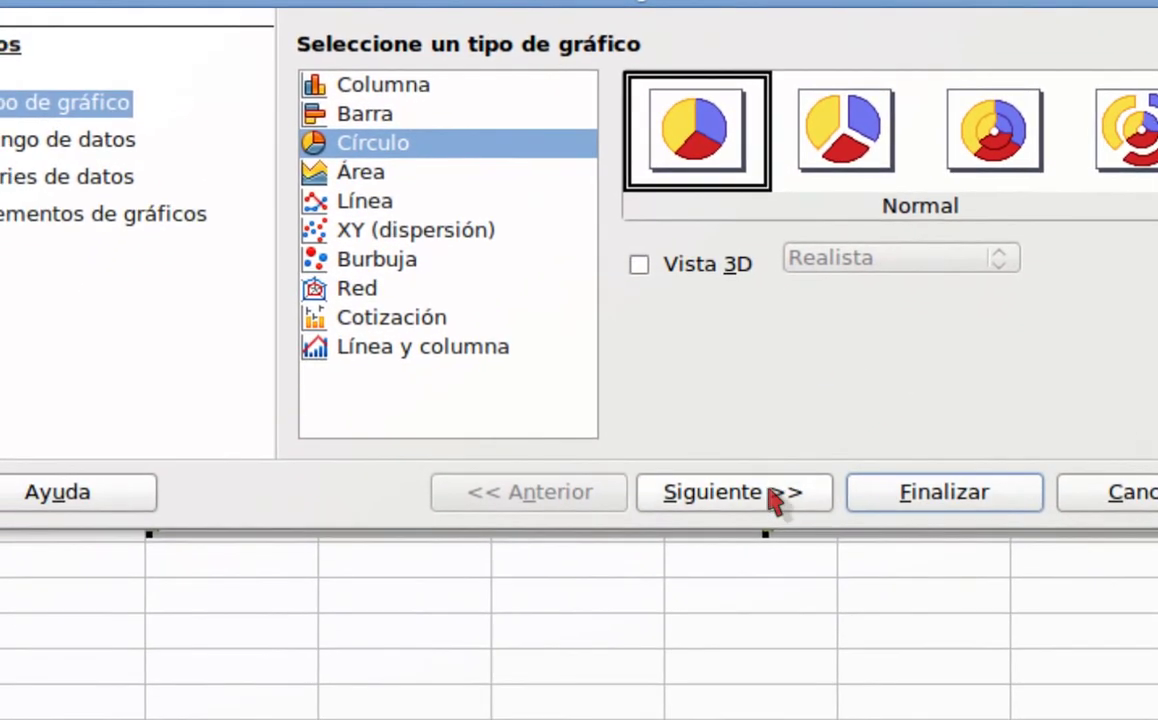
- Keep the default data range and series settings, title the chart "Tipo favorito de serie de TV" and finish it
click(776, 500)
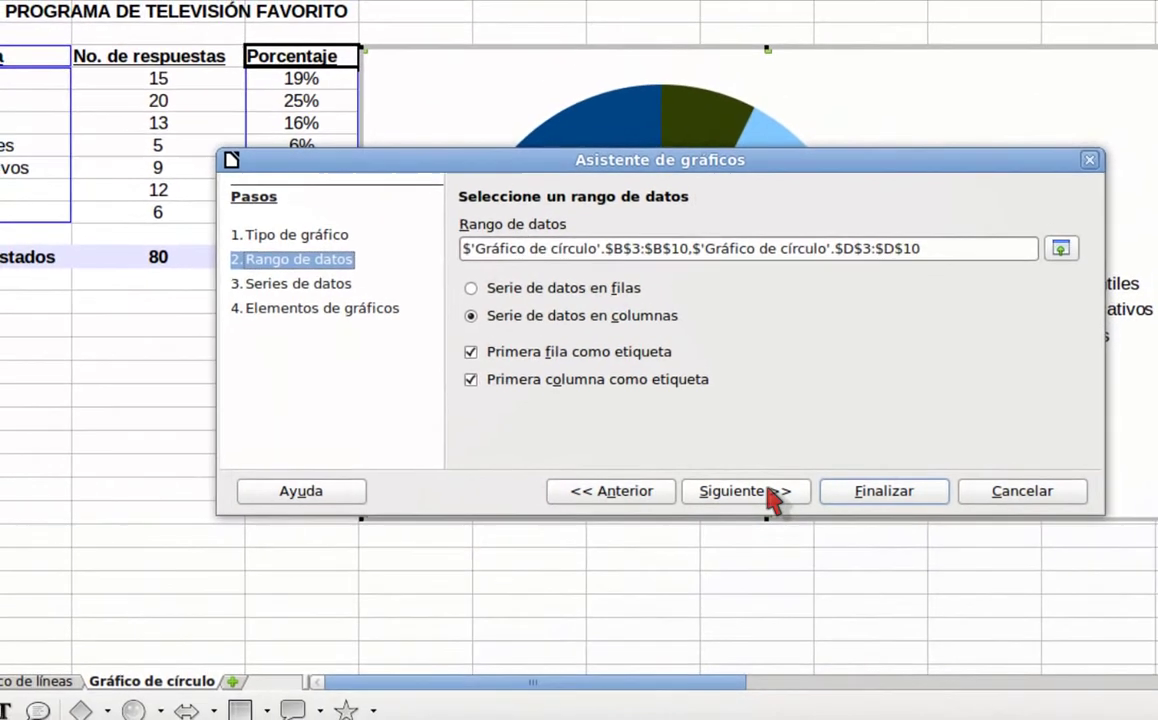
click(776, 500)
click(772, 498)
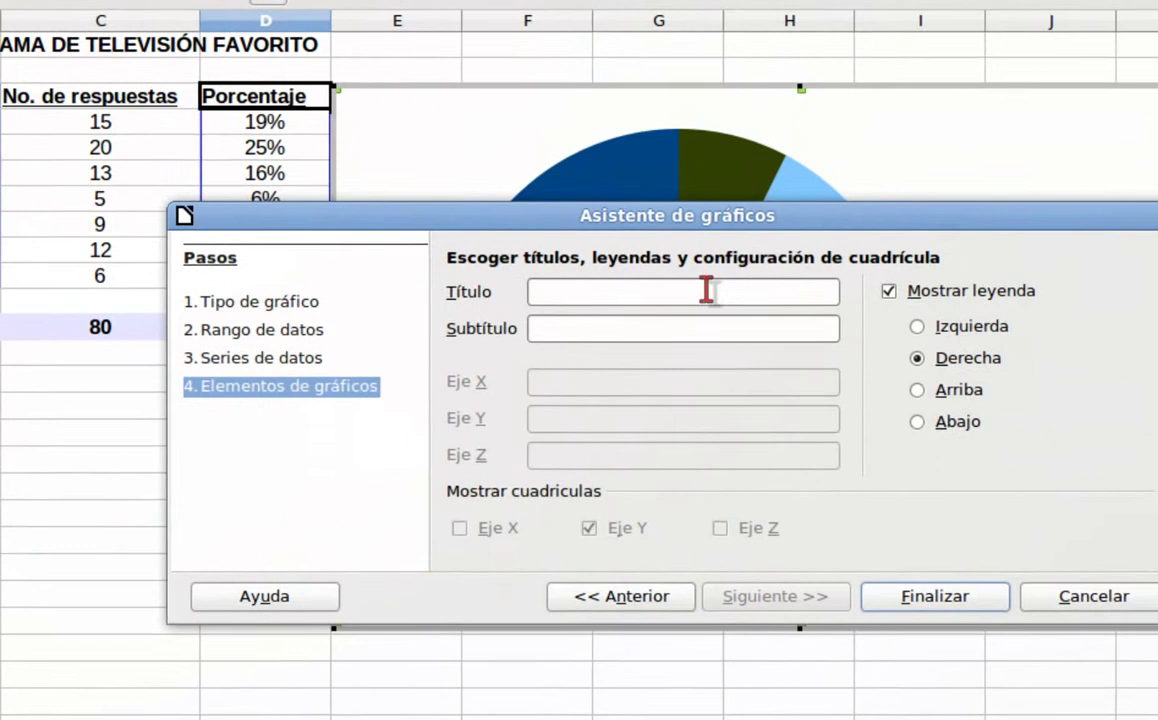
click(706, 290)
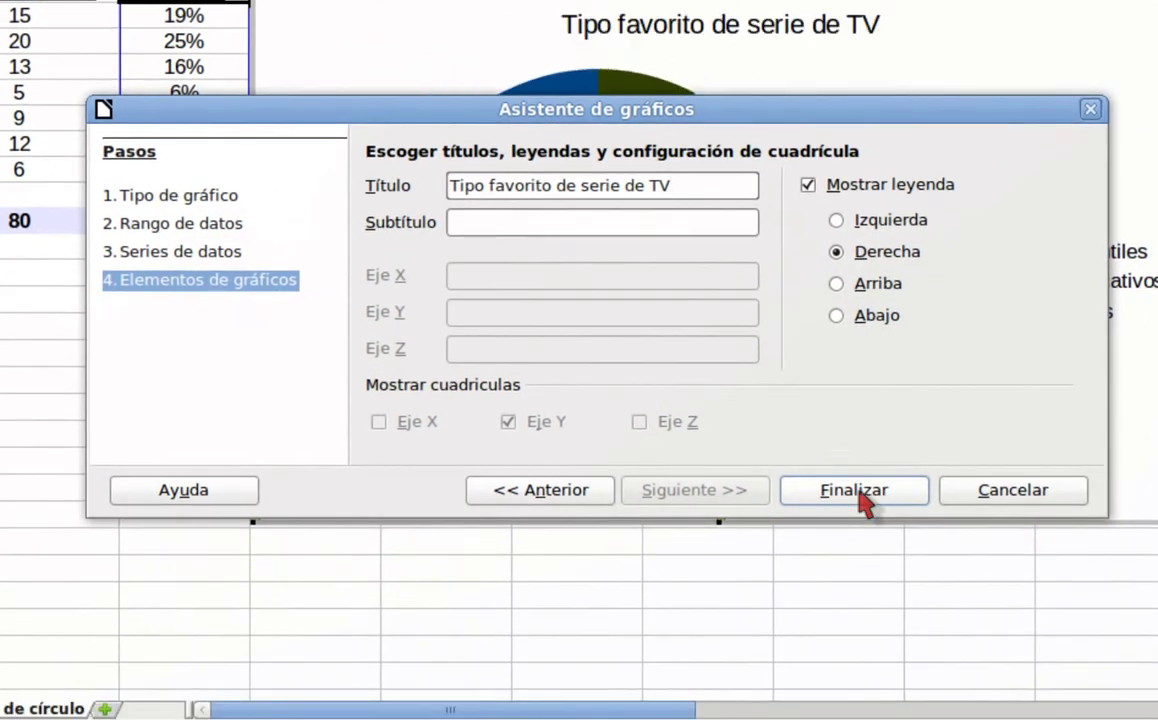
click(858, 492)
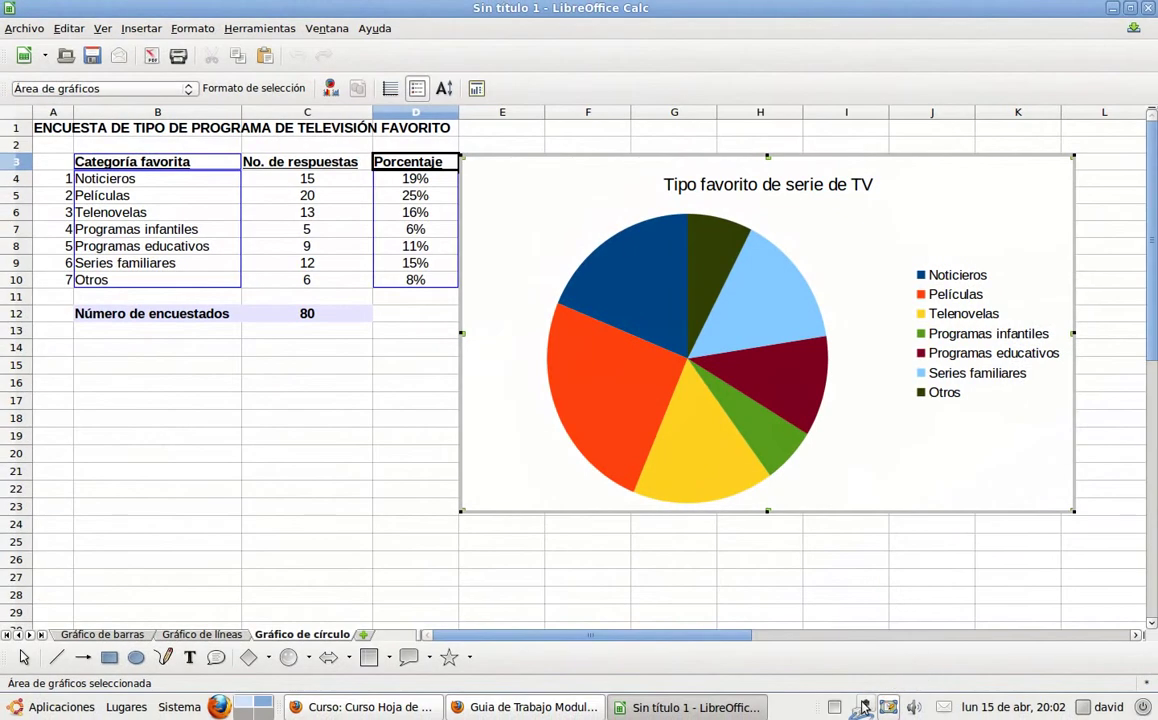
- Move the circle chart slightly up and to the right so a gap separates it from the Porcentaje column
click(748, 217)
mouse_move(748, 217)
mouse_down()
mouse_move(778, 217)
mouse_move(728, 213)
mouse_up()
click(910, 228)
drag(920, 143, 943, 136)
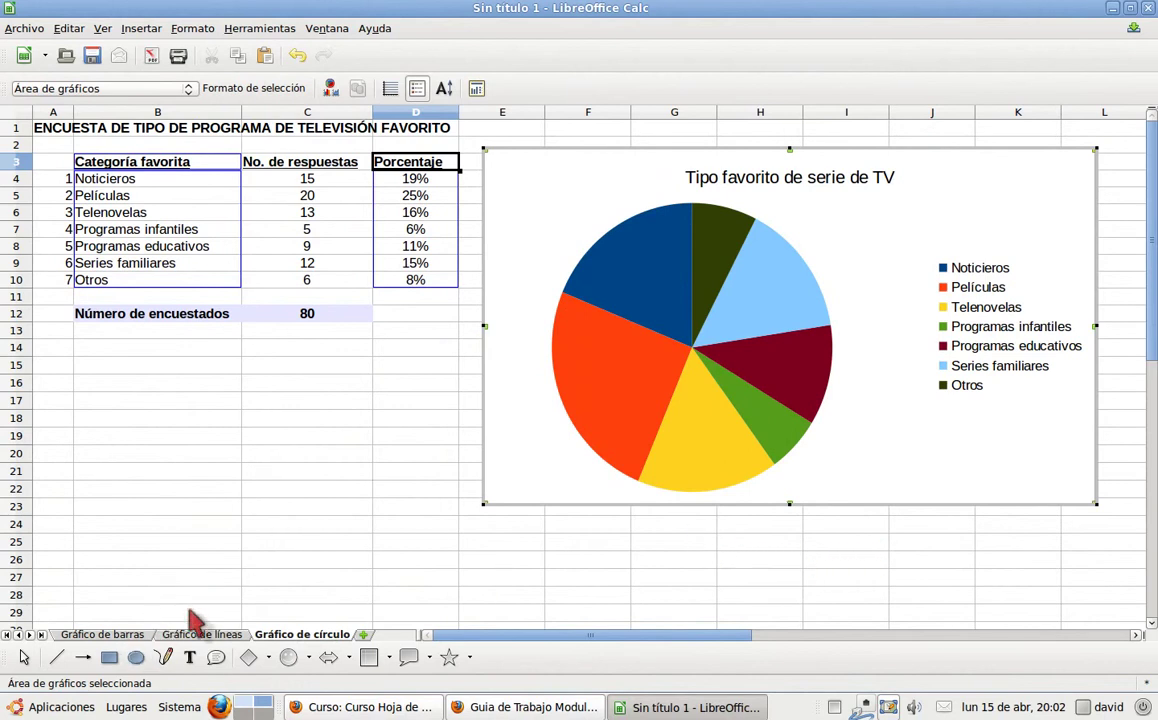
- Save the spreadsheet as tarea5-calc in the Documentos folder
click(25, 27)
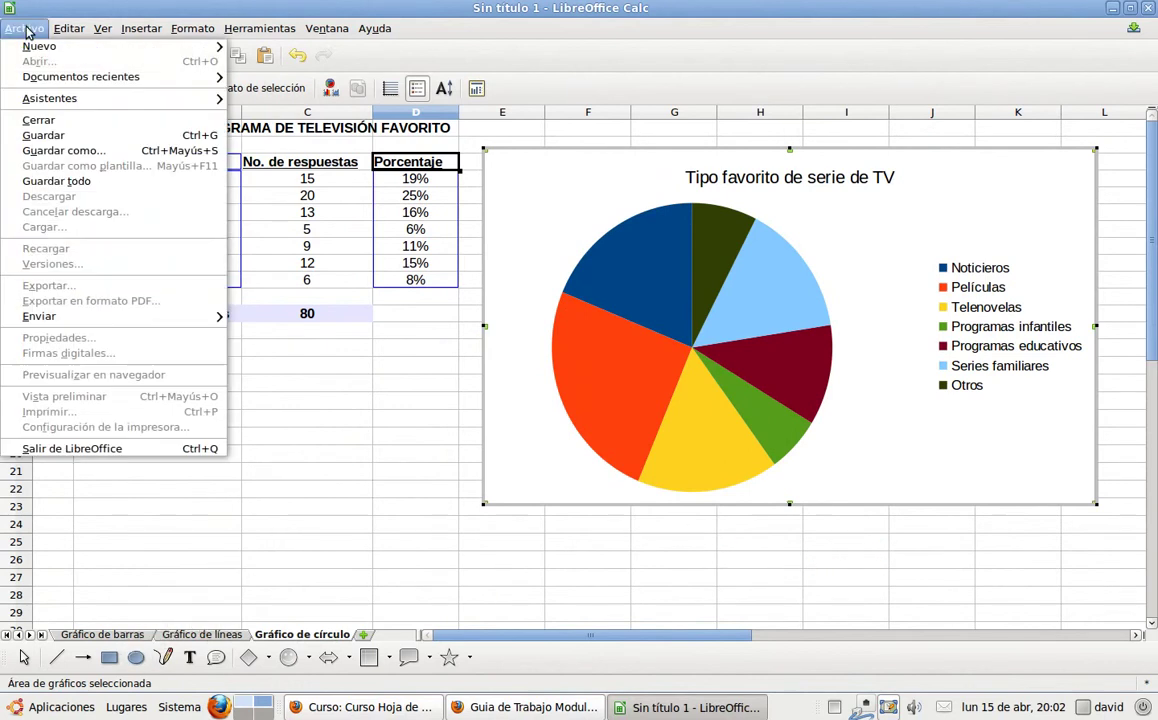
click(57, 137)
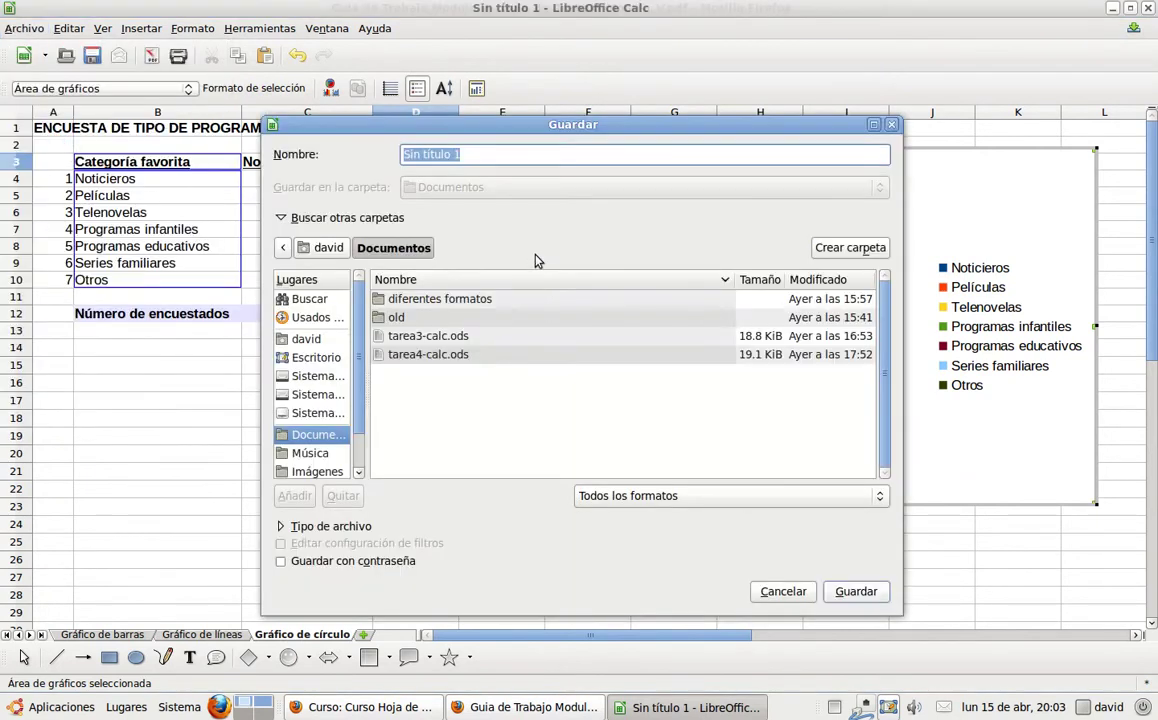
text(tarea5-calc)
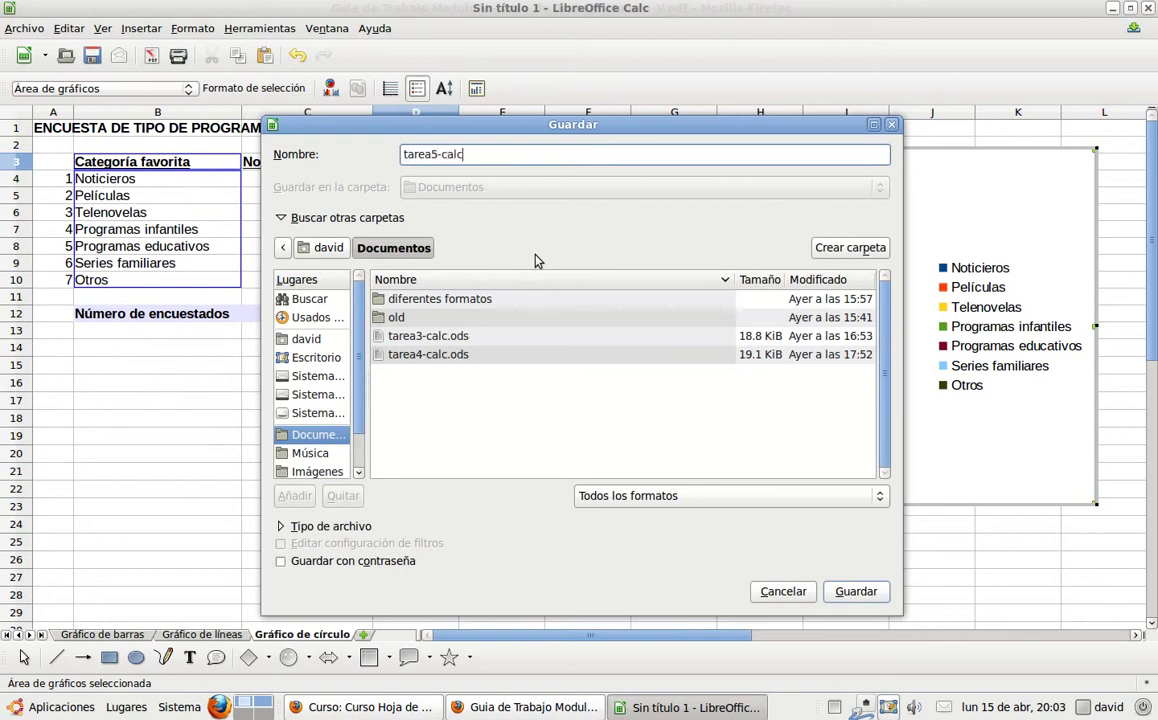
click(856, 592)
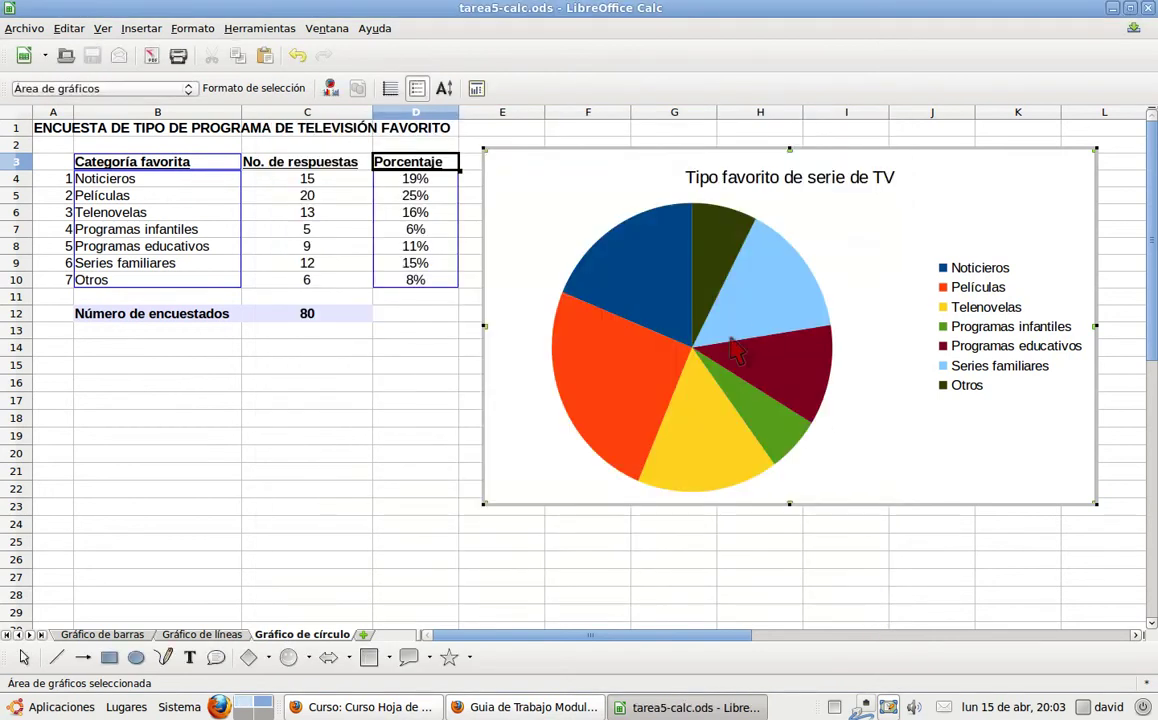
- Read the guide's final delivery instruction in Firefox and open "Tarea: Entrega de Guía de Trabajo Módulo V" on the course page
click(522, 708)
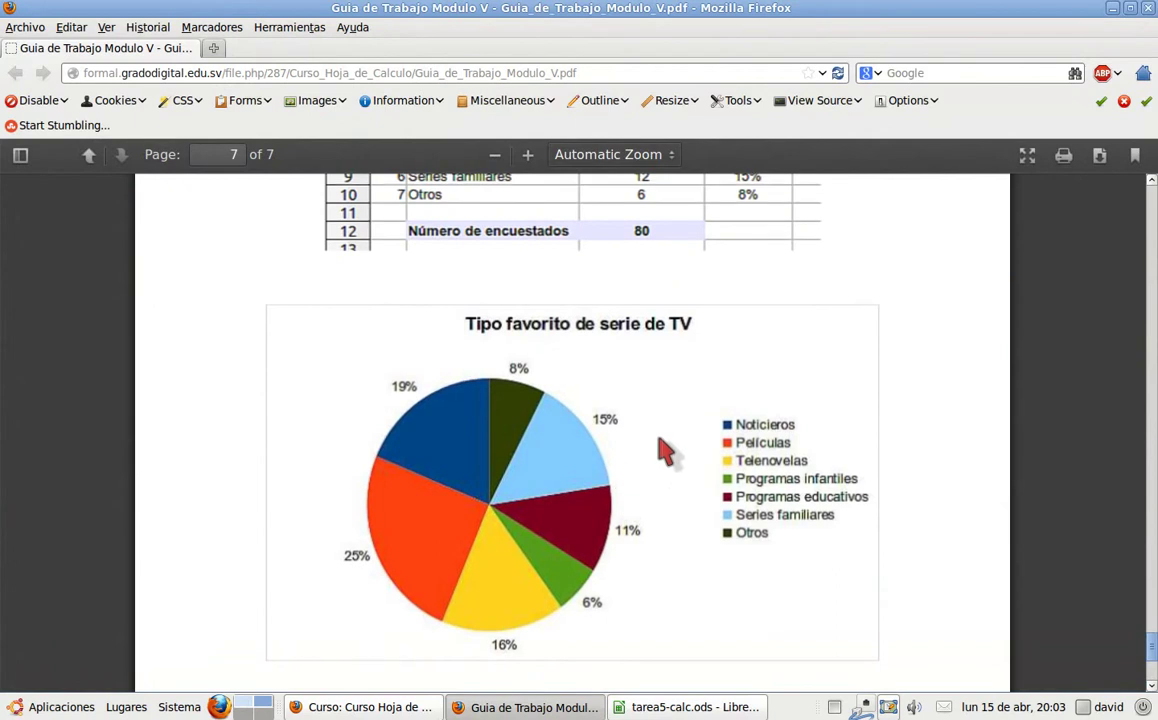
scroll(667, 452, down, 5)
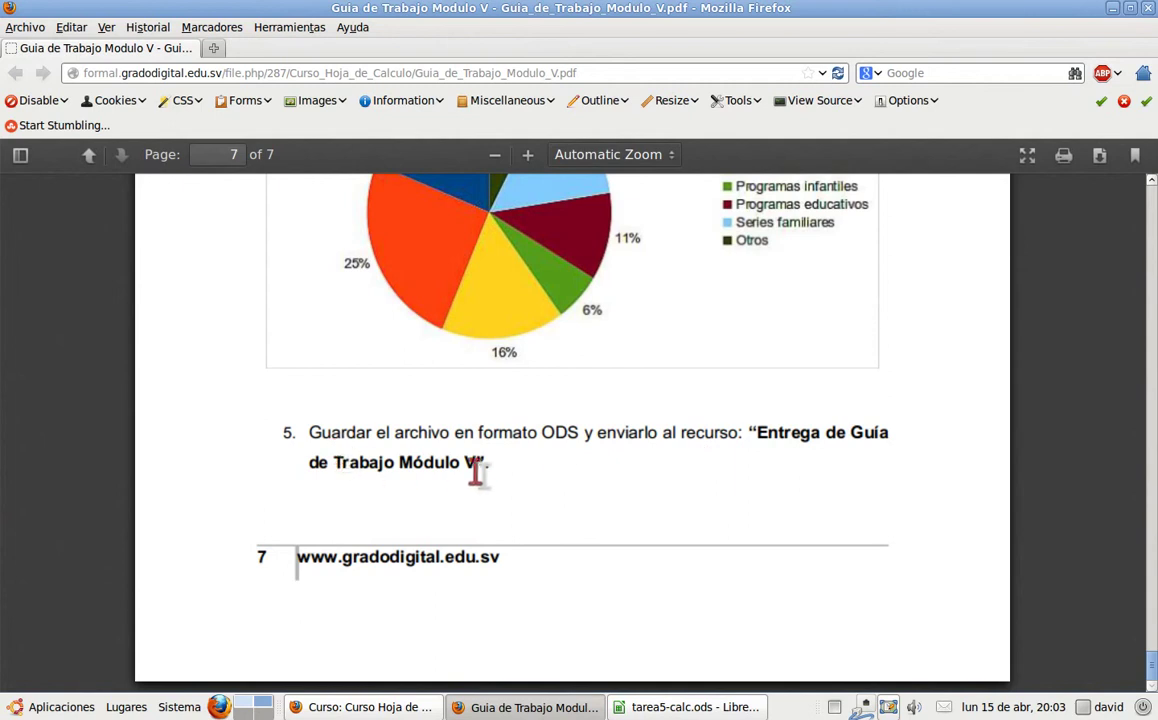
click(405, 708)
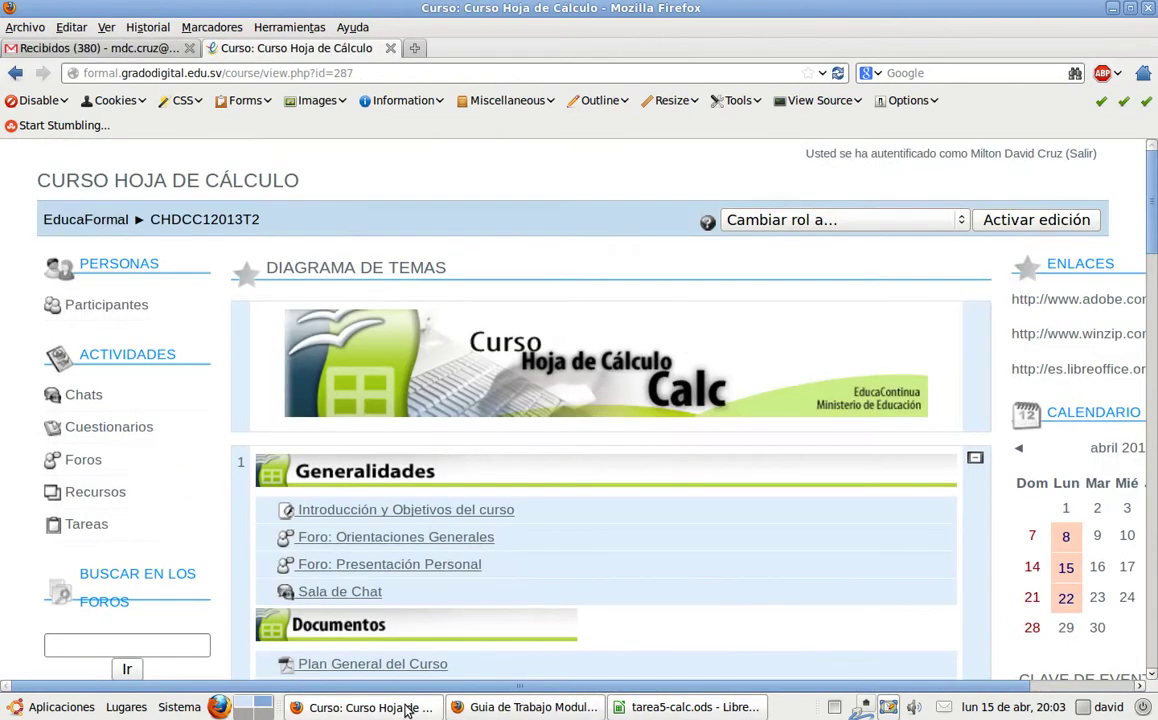
scroll(530, 350, down, 8)
scroll(578, 350, down, 18)
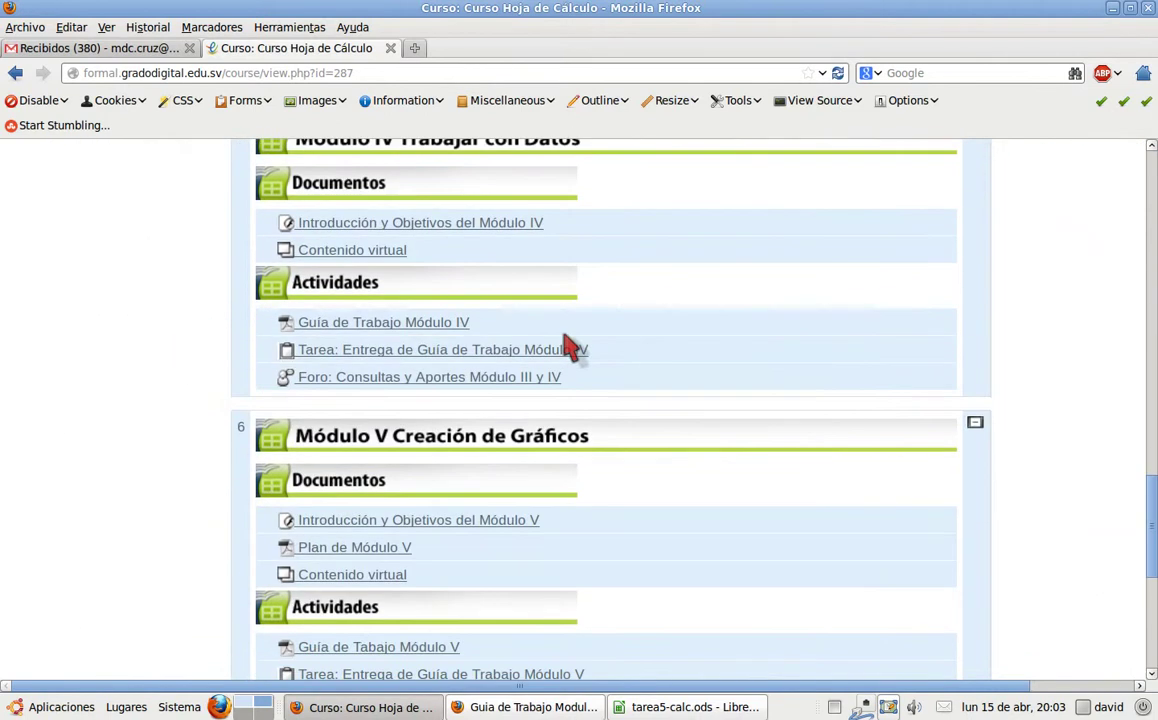
scroll(566, 345, down, 5)
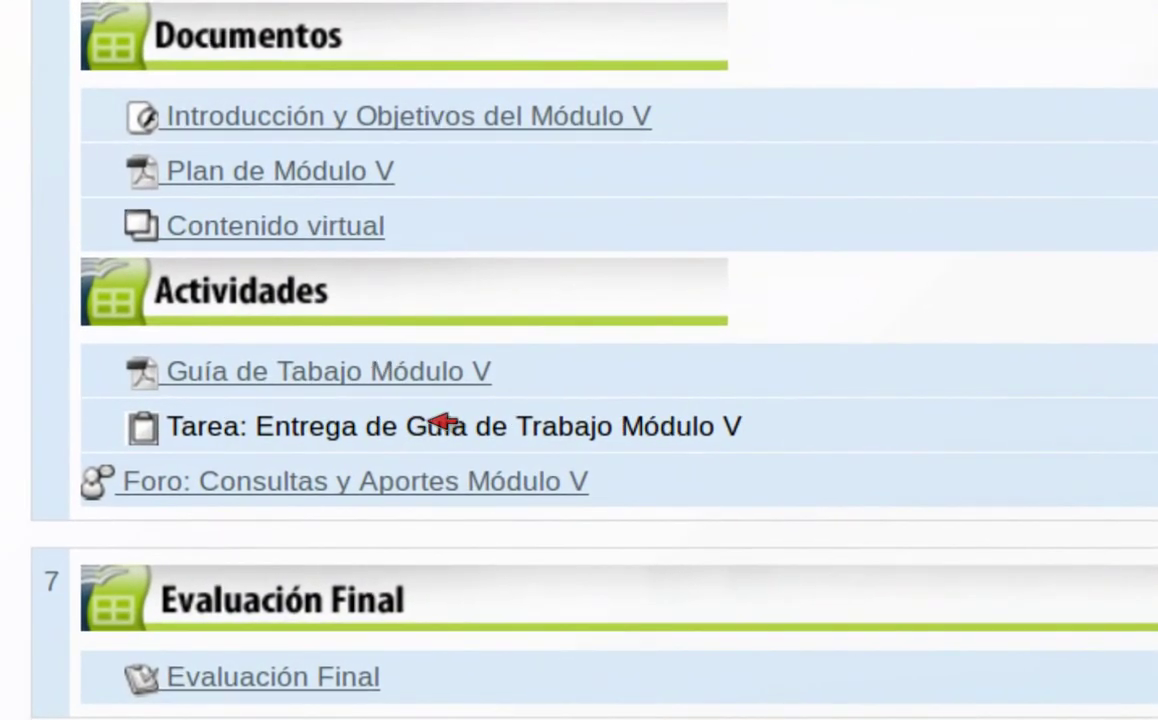
click(435, 424)
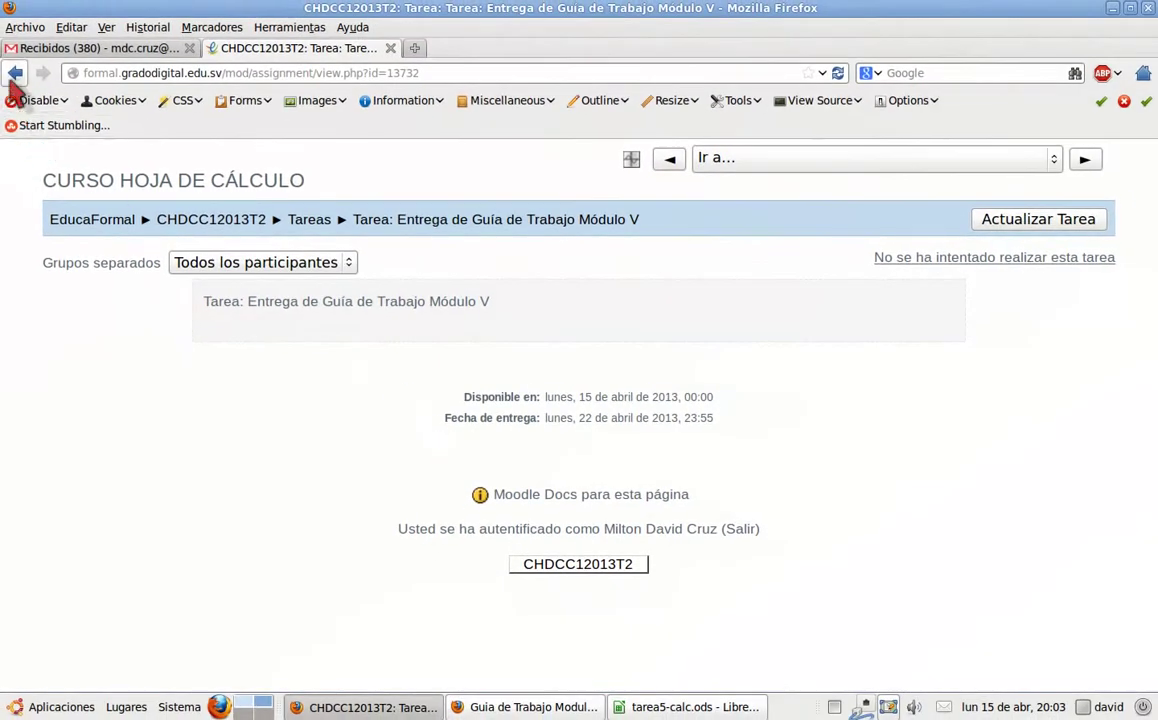
- Leave the Módulo V task page and choose tarea5-calc.ods from Documentos as the upload file in the Módulo IV delivery task
click(15, 78)
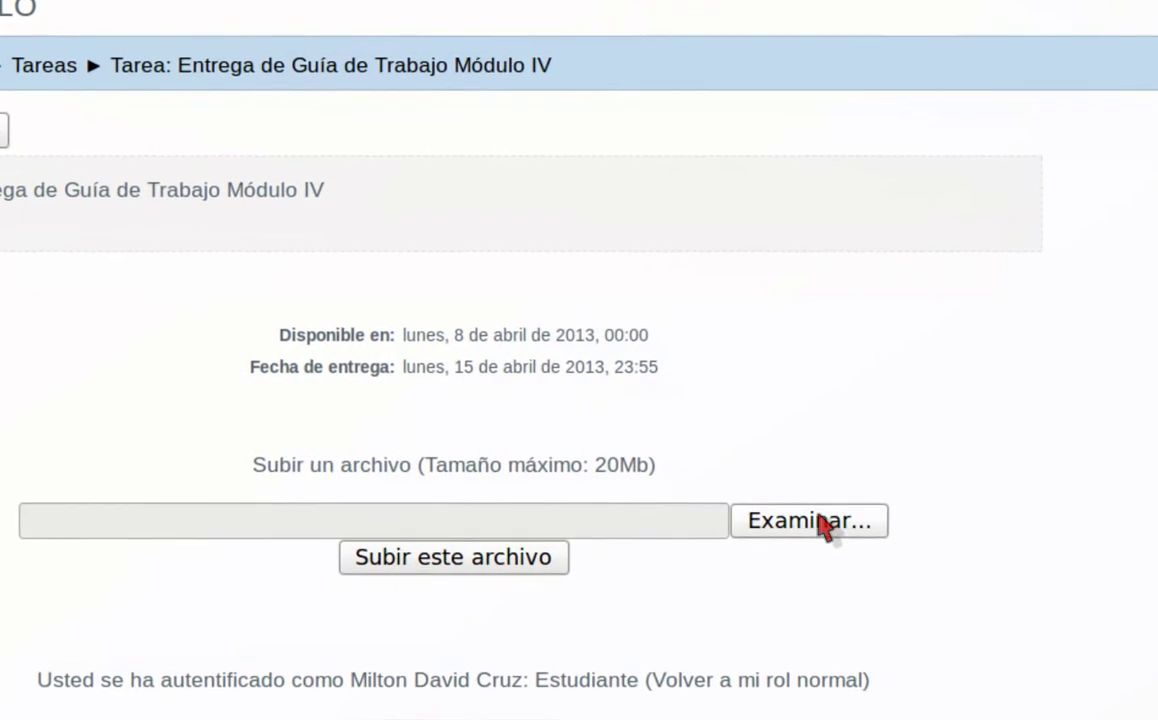
click(820, 527)
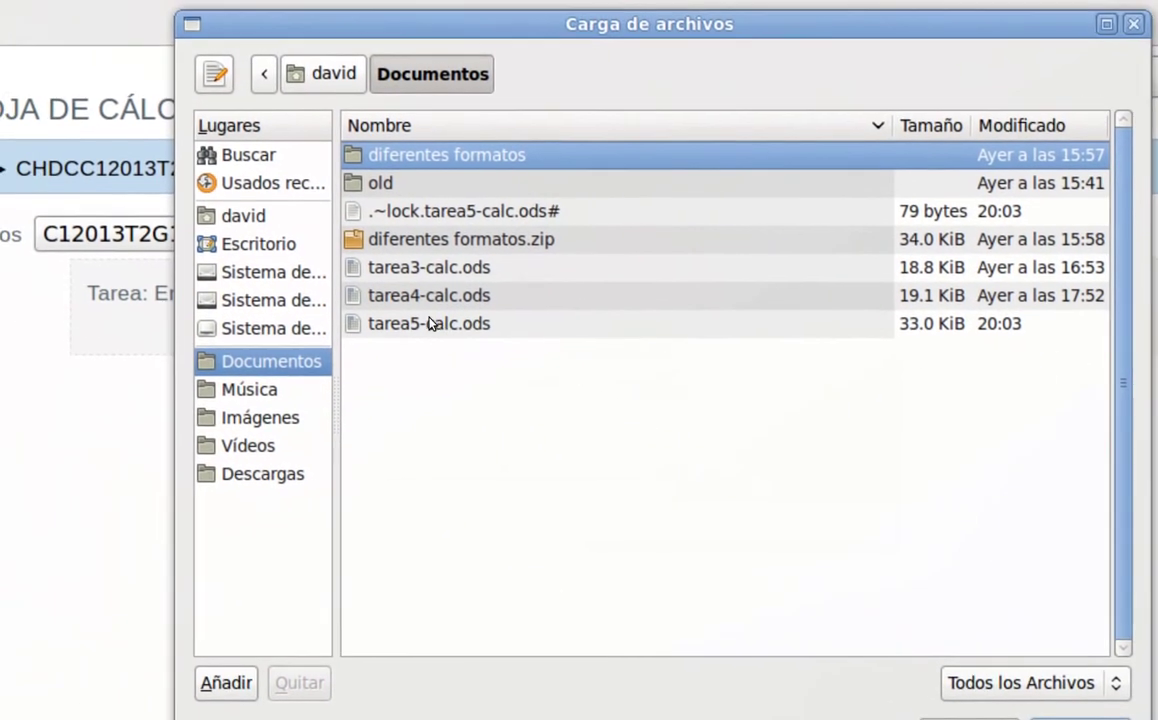
click(335, 293)
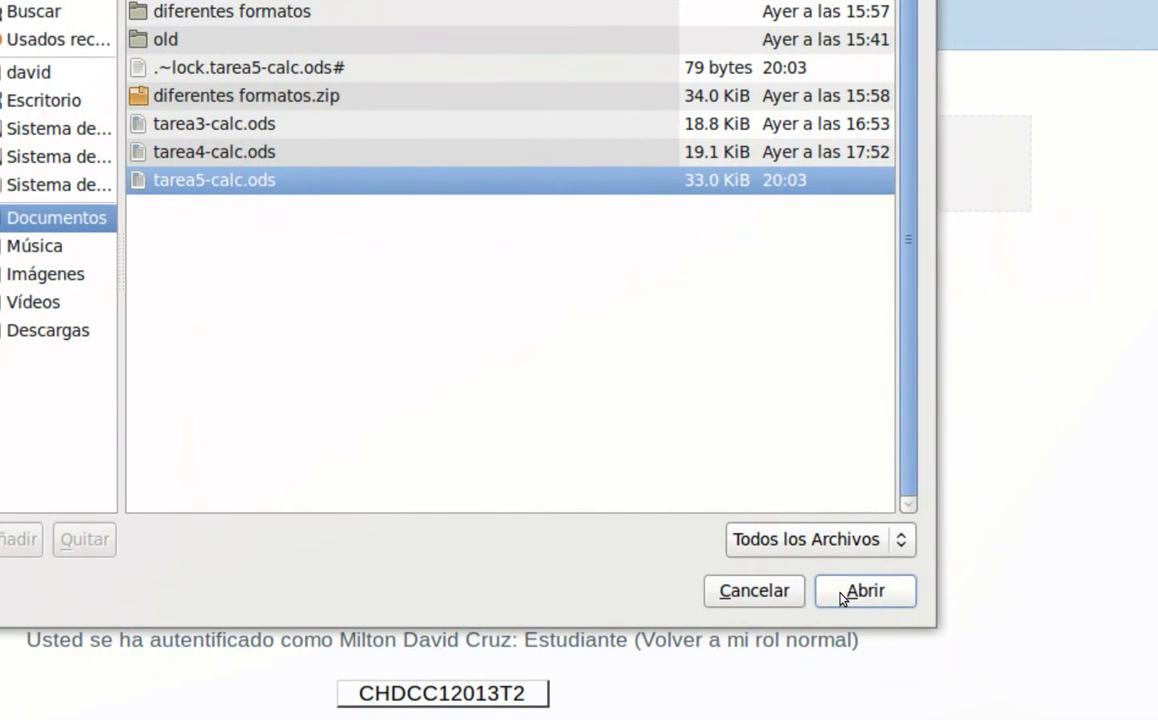
click(843, 595)
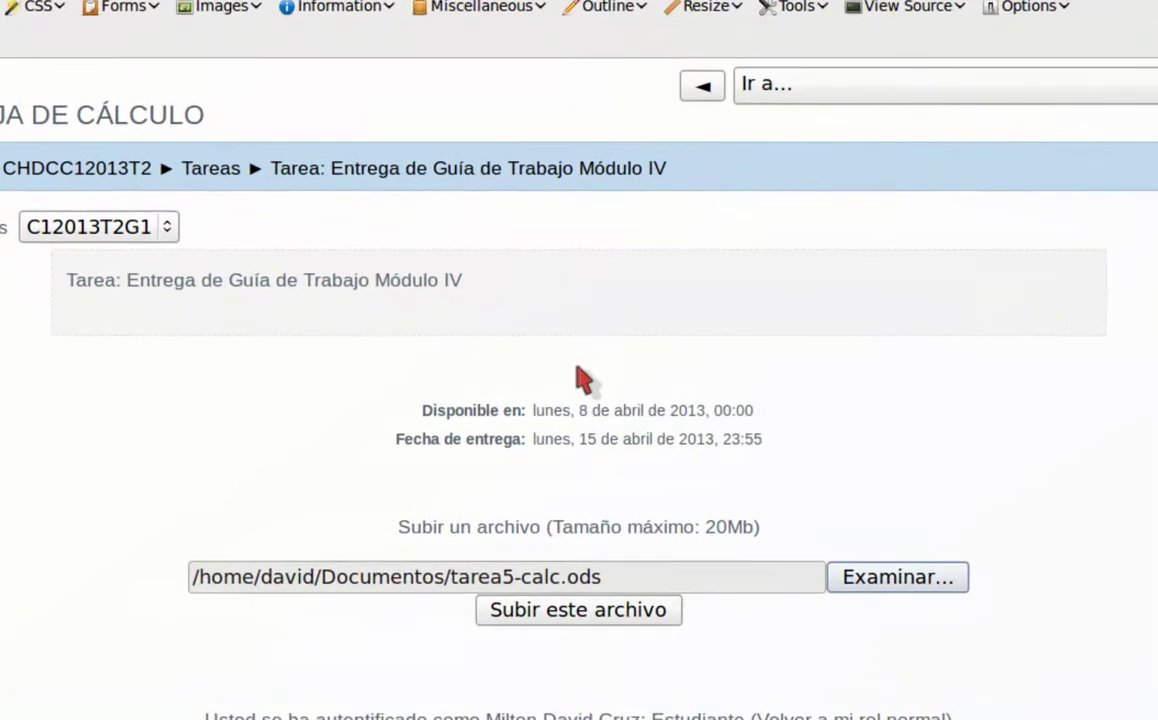